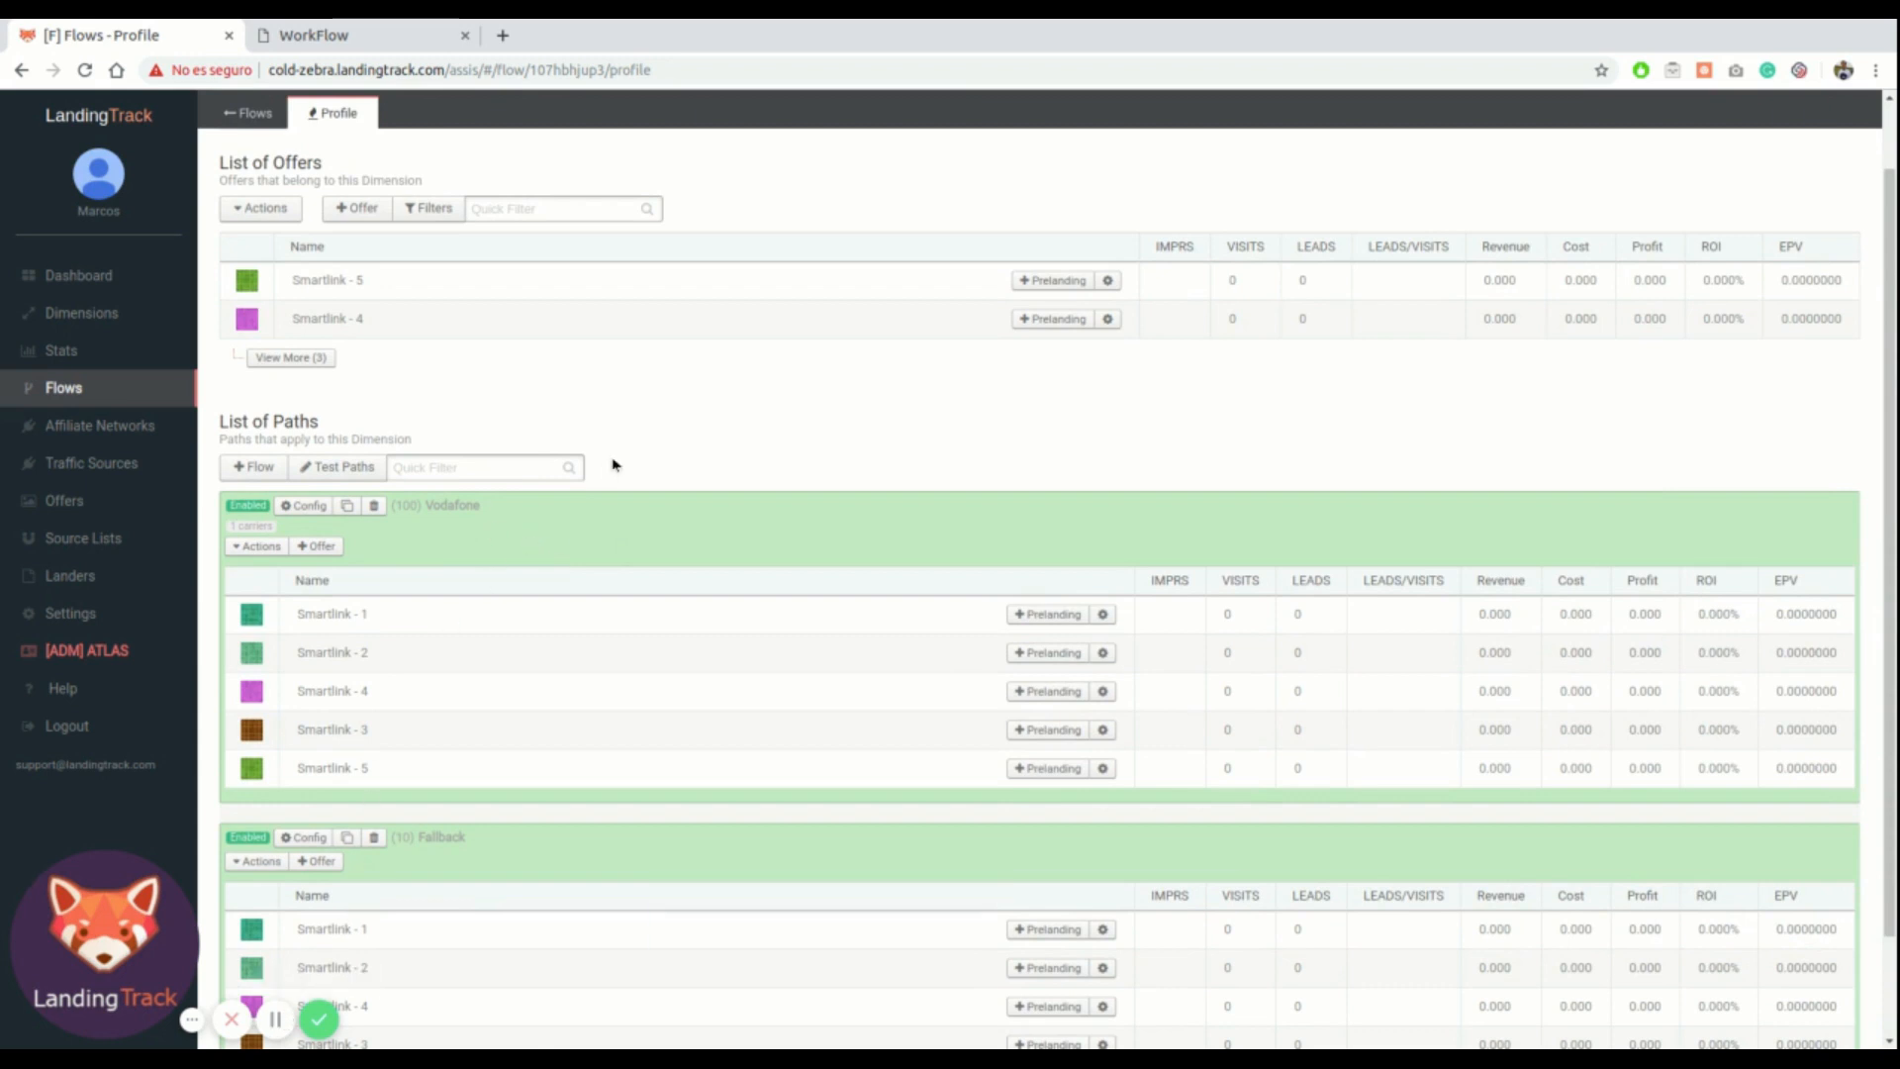
Rename the second Copy of Spain MS flow to Spain MS_level2_Browser
click(360, 38)
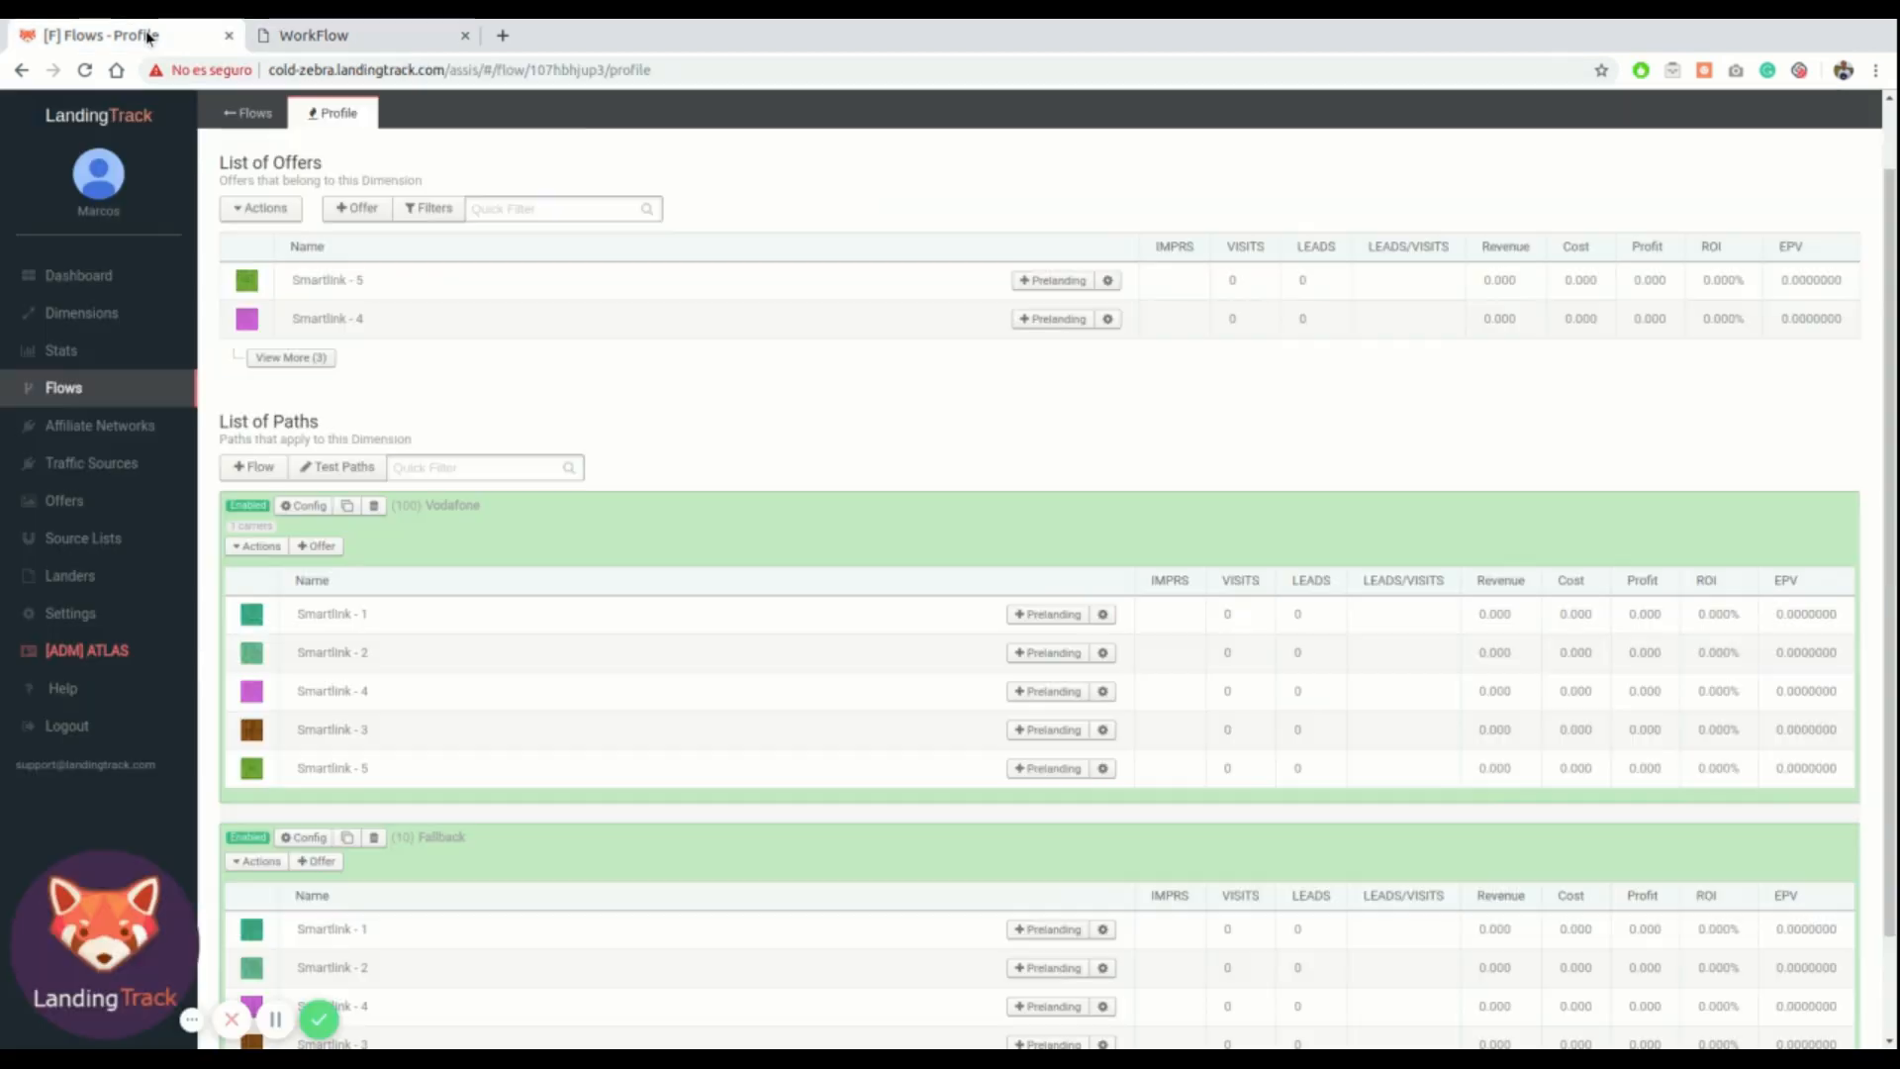
click(178, 38)
click(101, 389)
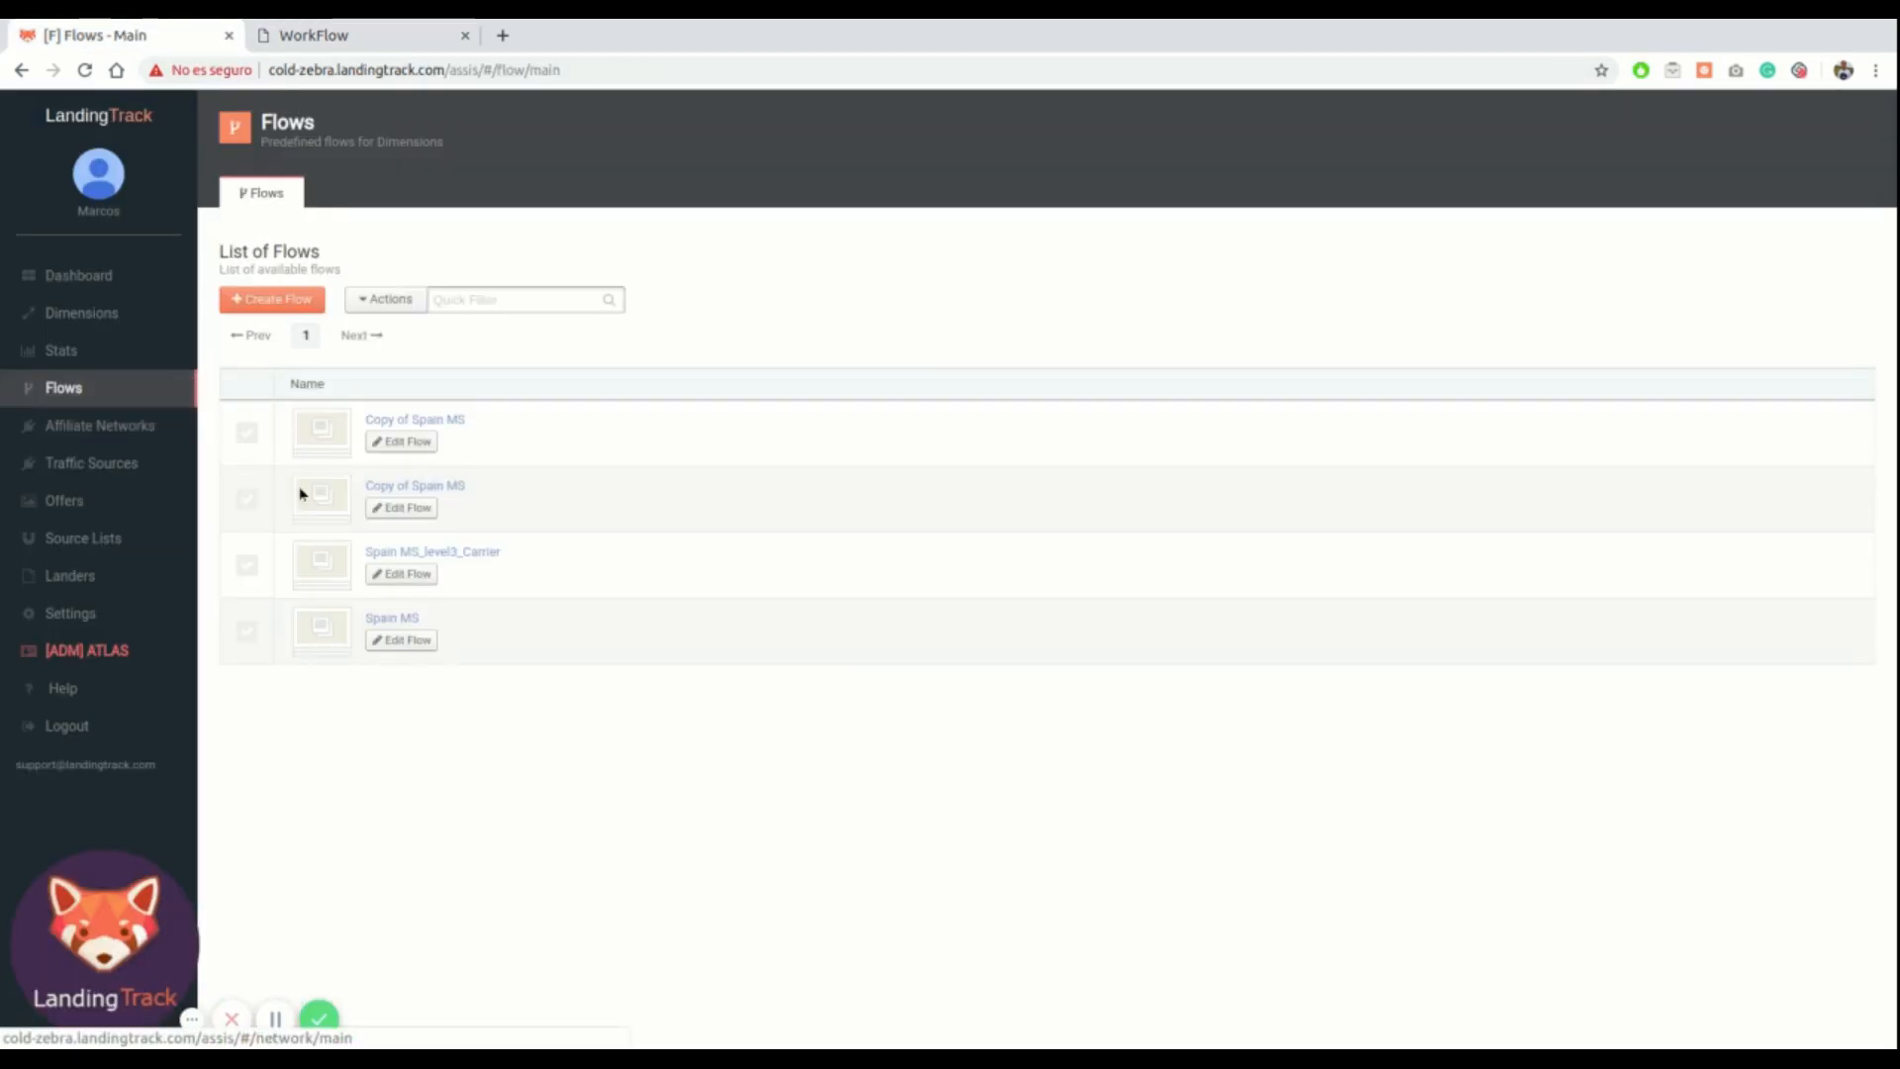
click(417, 507)
drag(1590, 206, 1536, 205)
key(BackSpace)
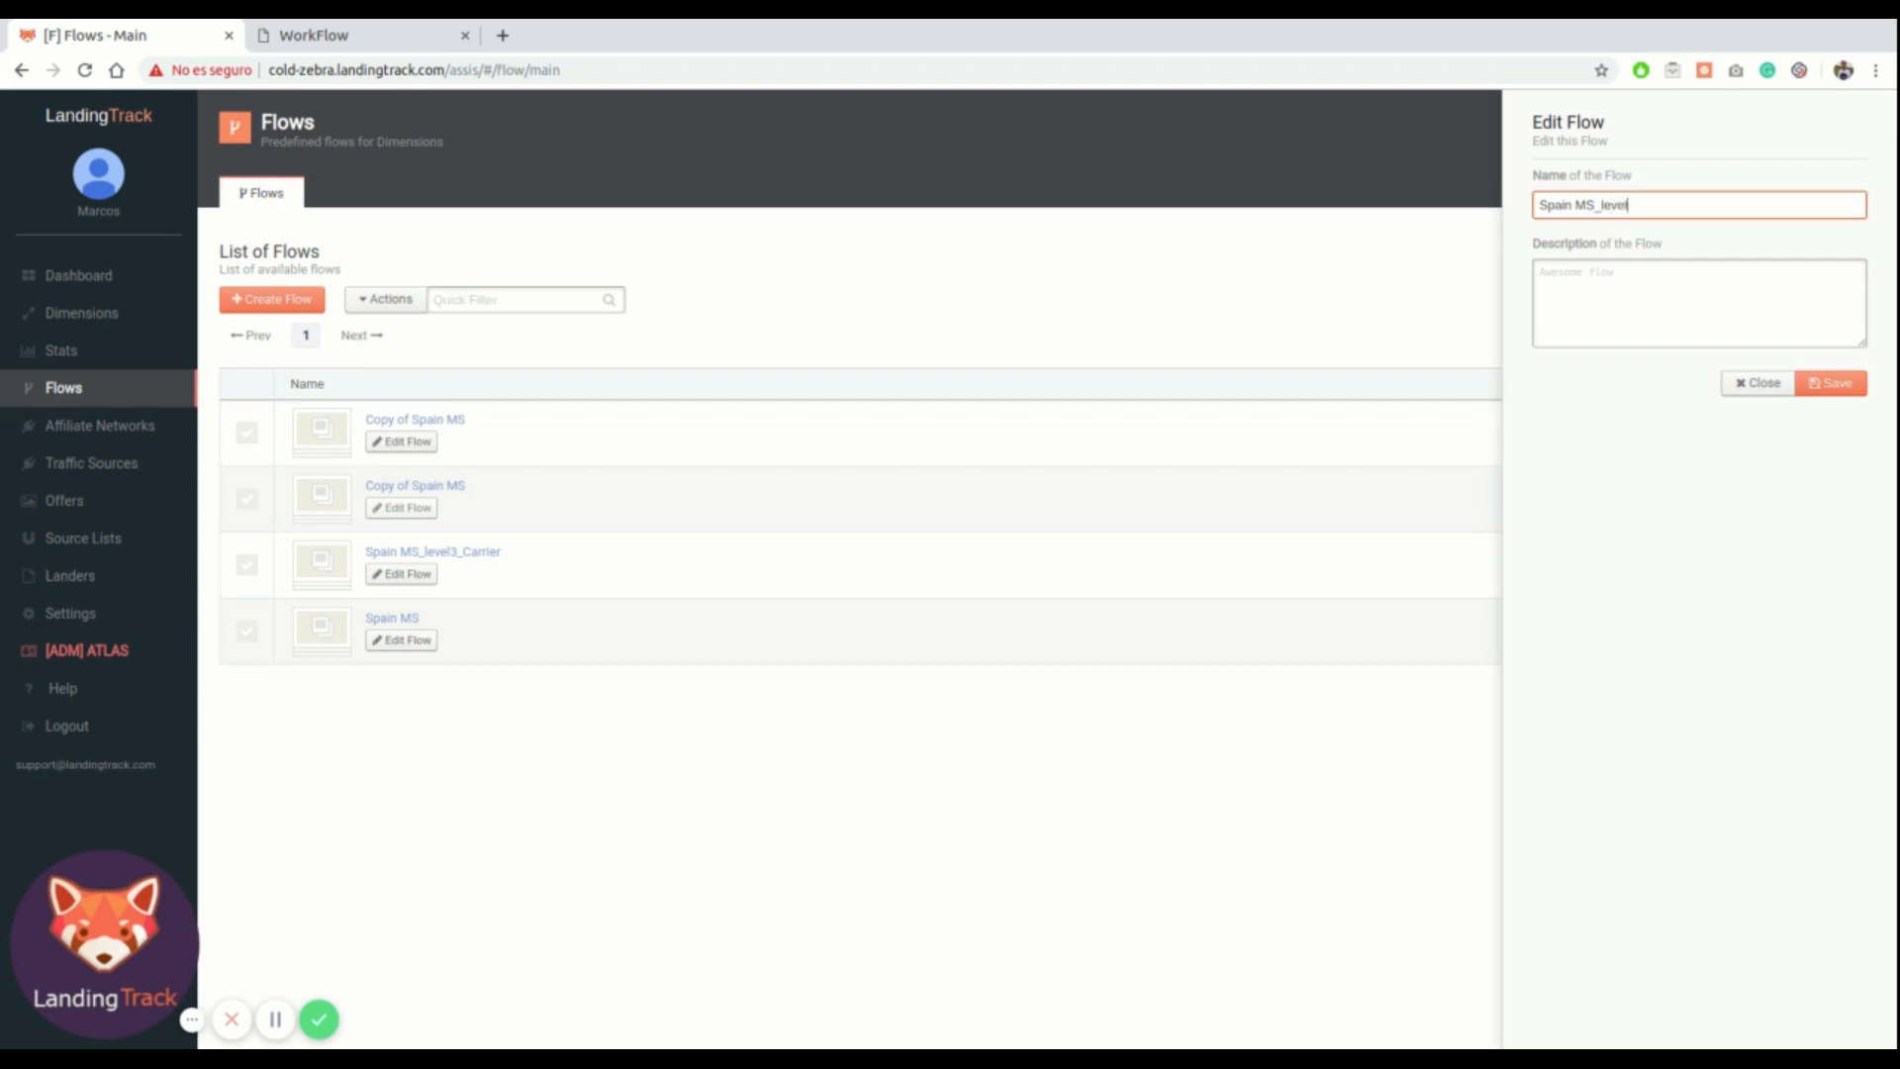
text(_level2_Browser)
click(1839, 385)
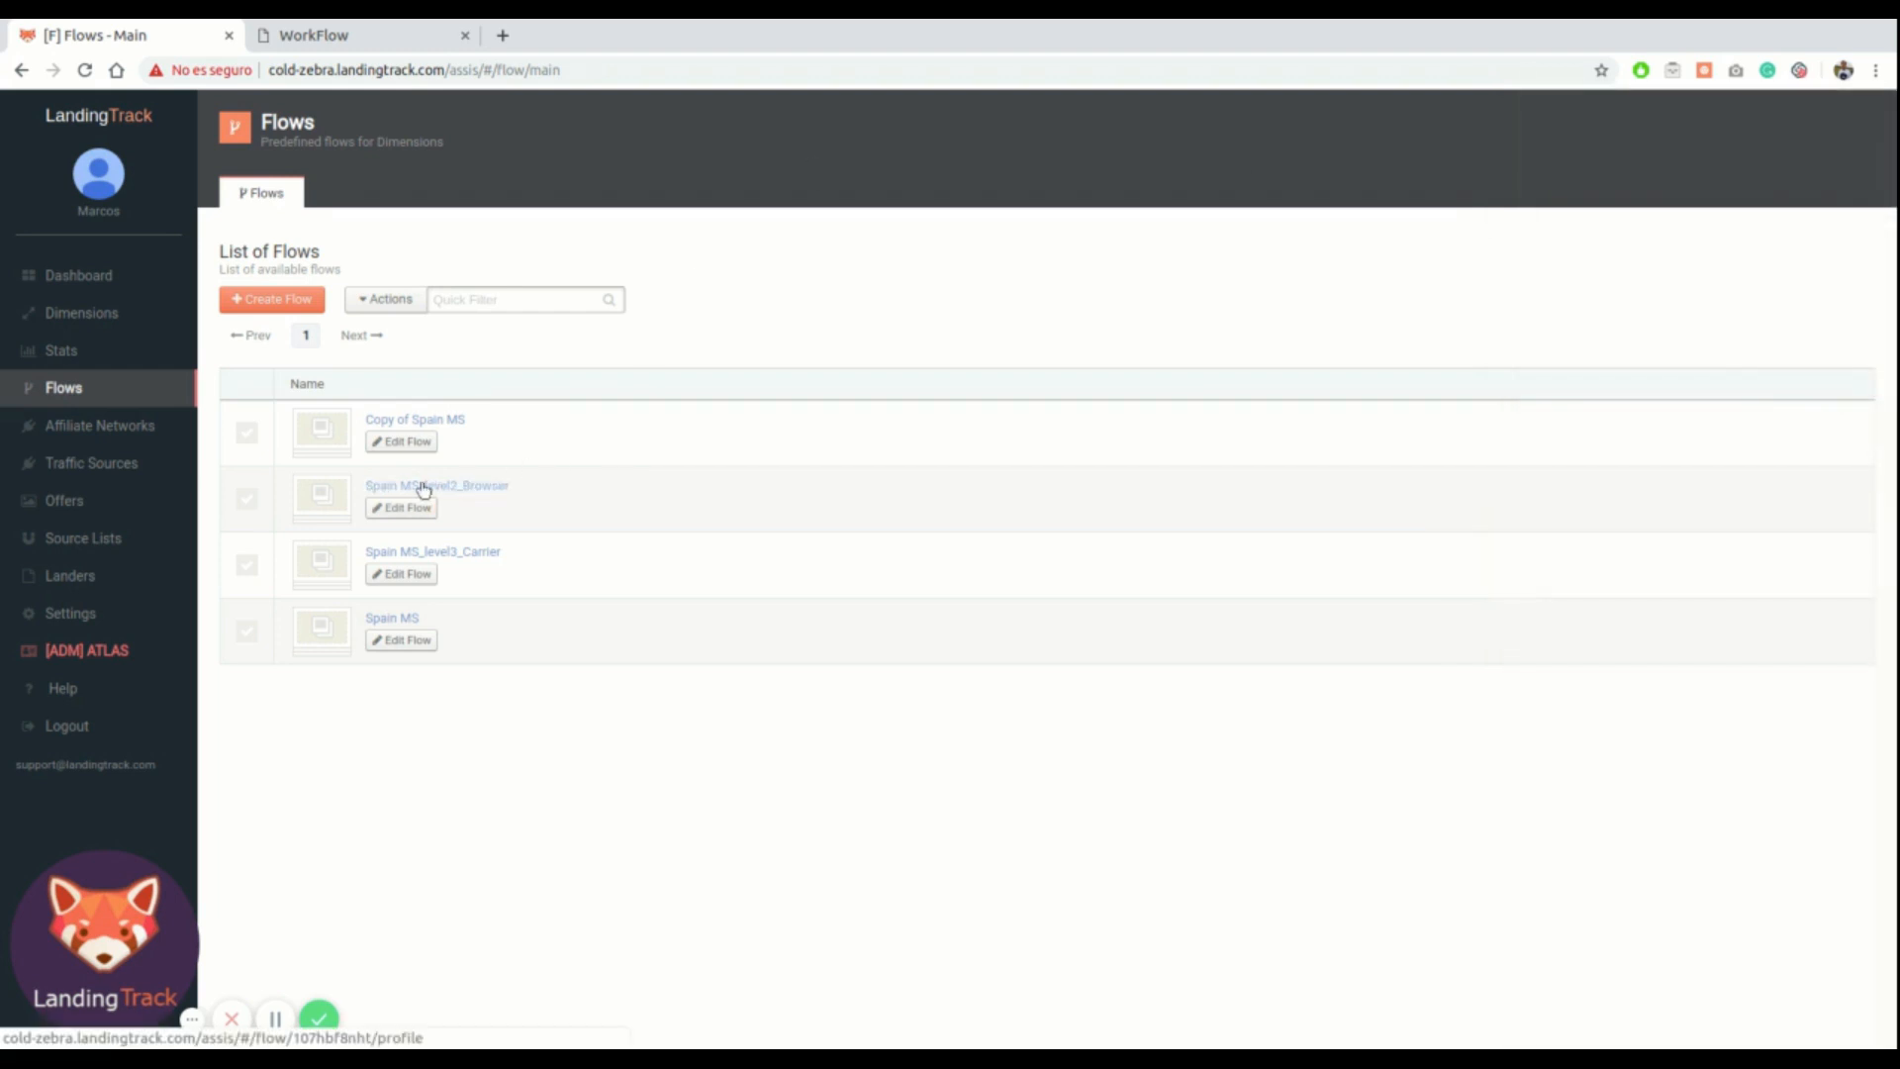
Open the Spain MS_level2_Browser flow and attach the Spain MS_level3_Carrier flow as a new path
click(424, 489)
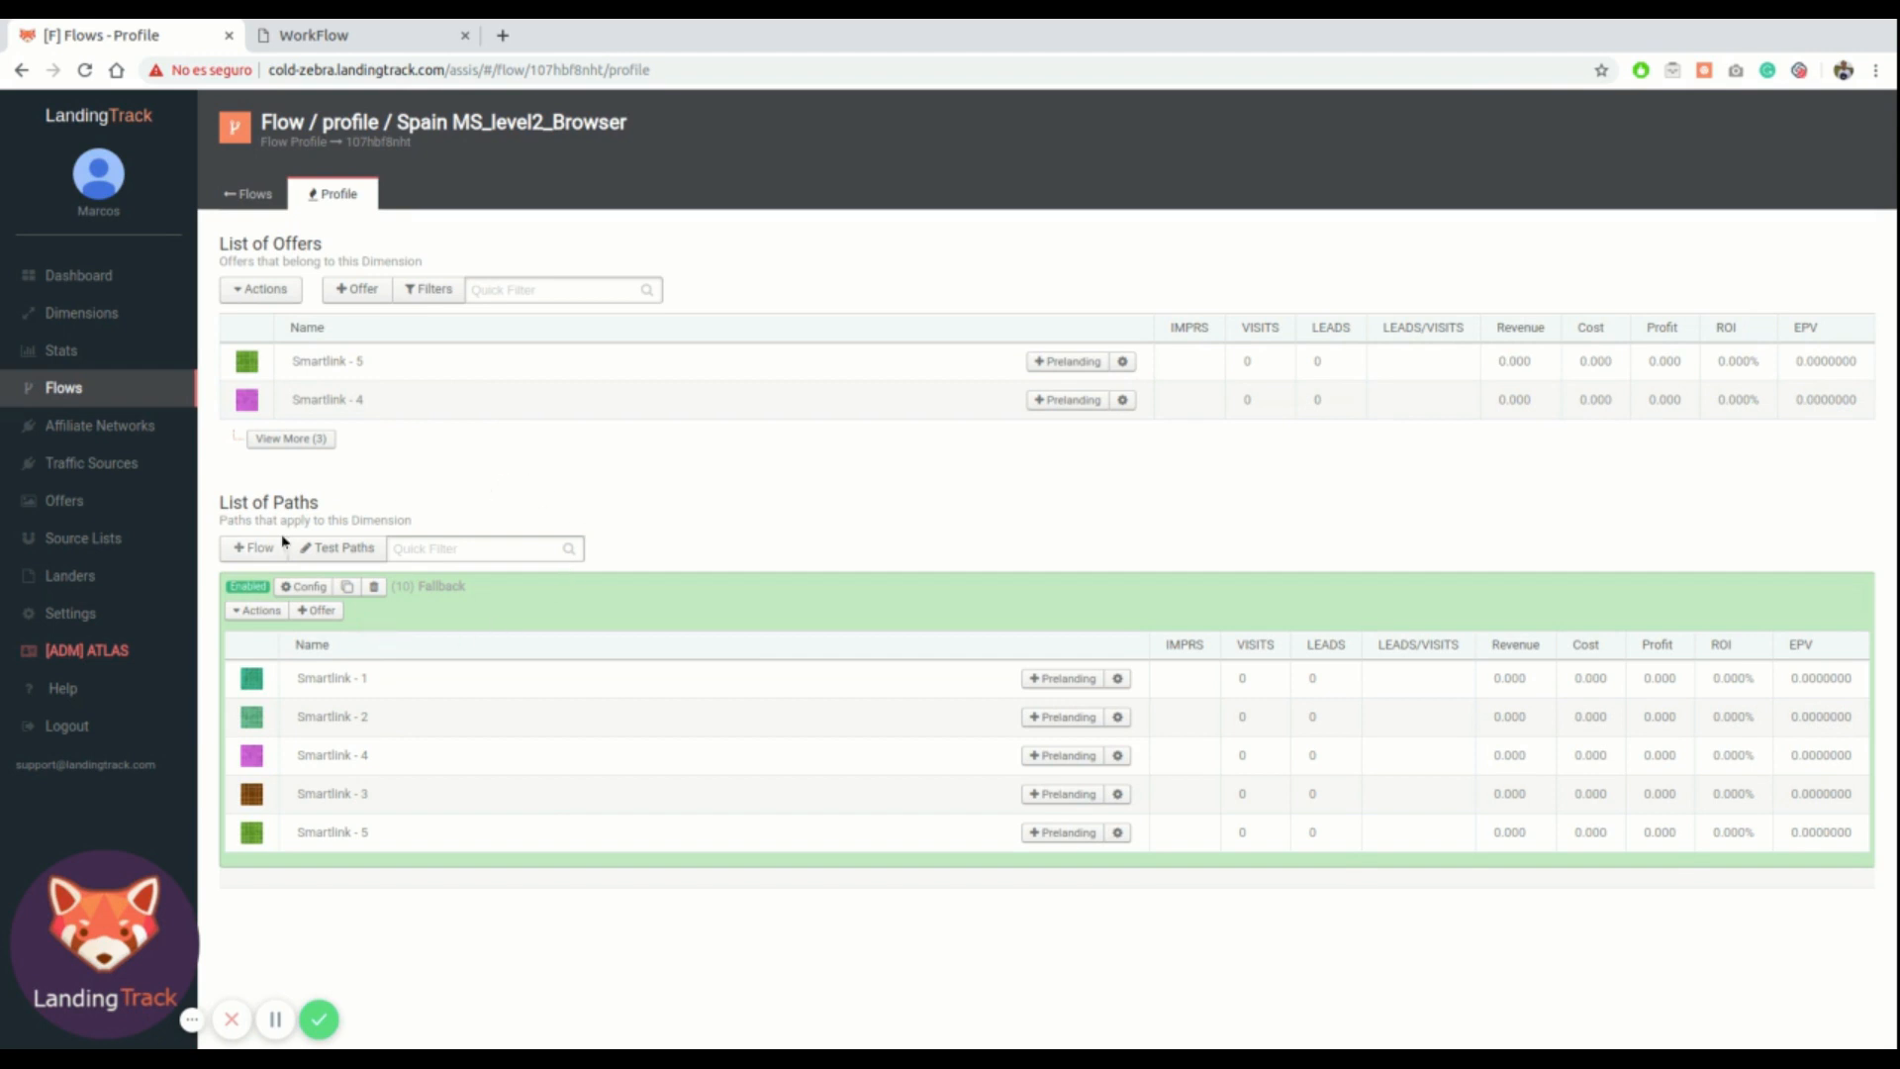
click(347, 35)
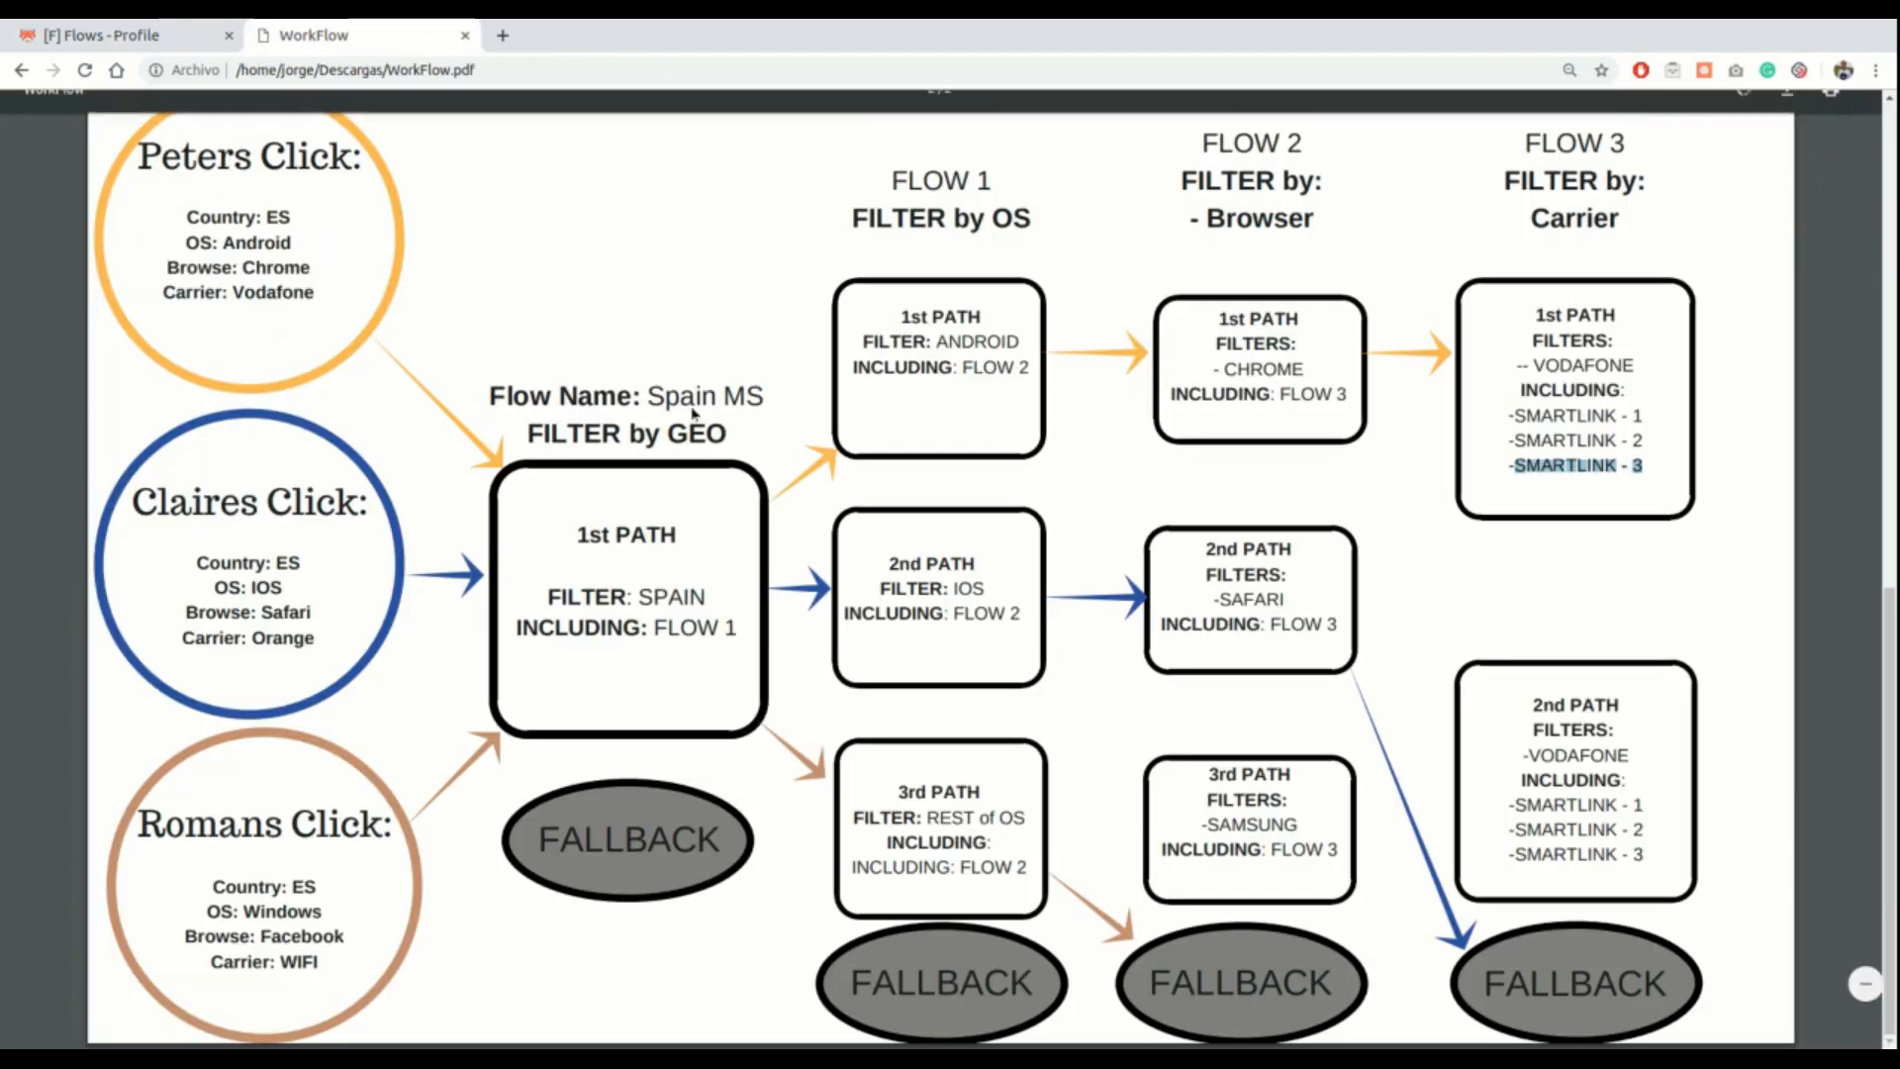
drag(1533, 315, 1642, 465)
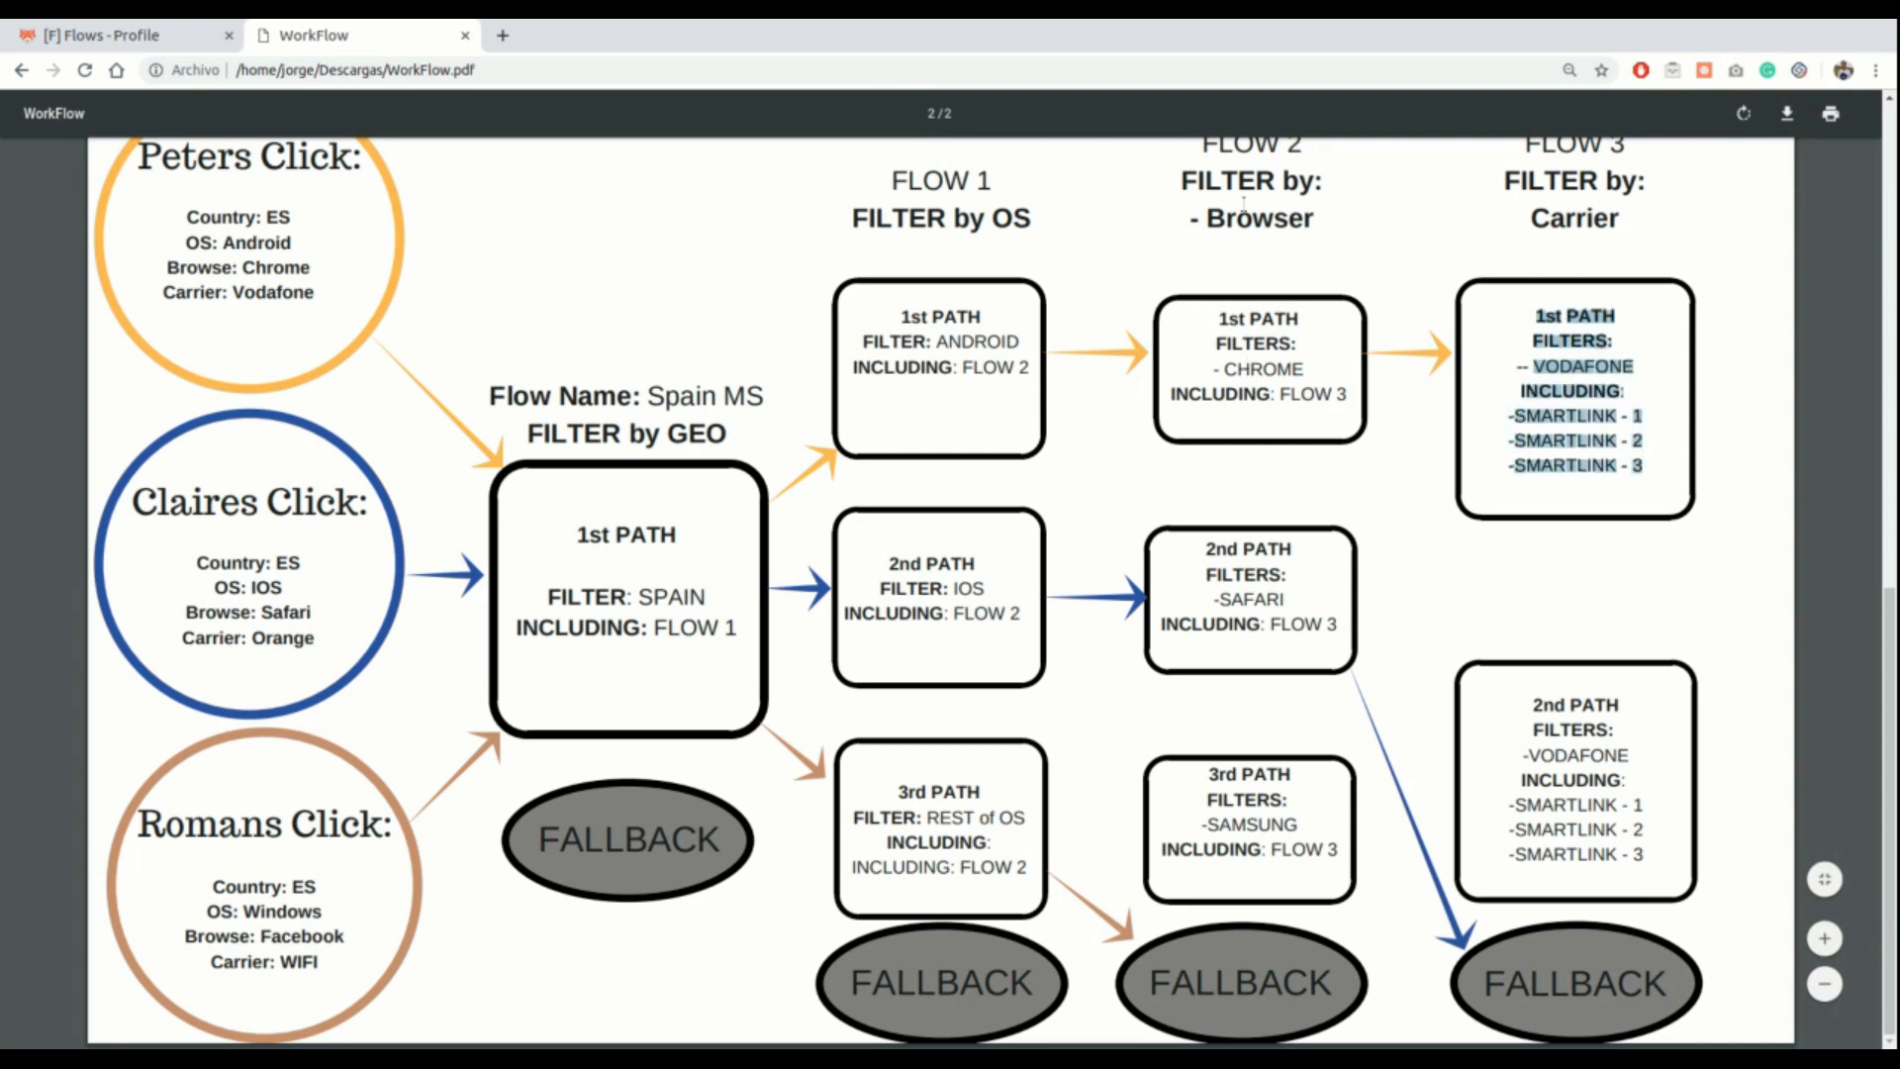
click(113, 36)
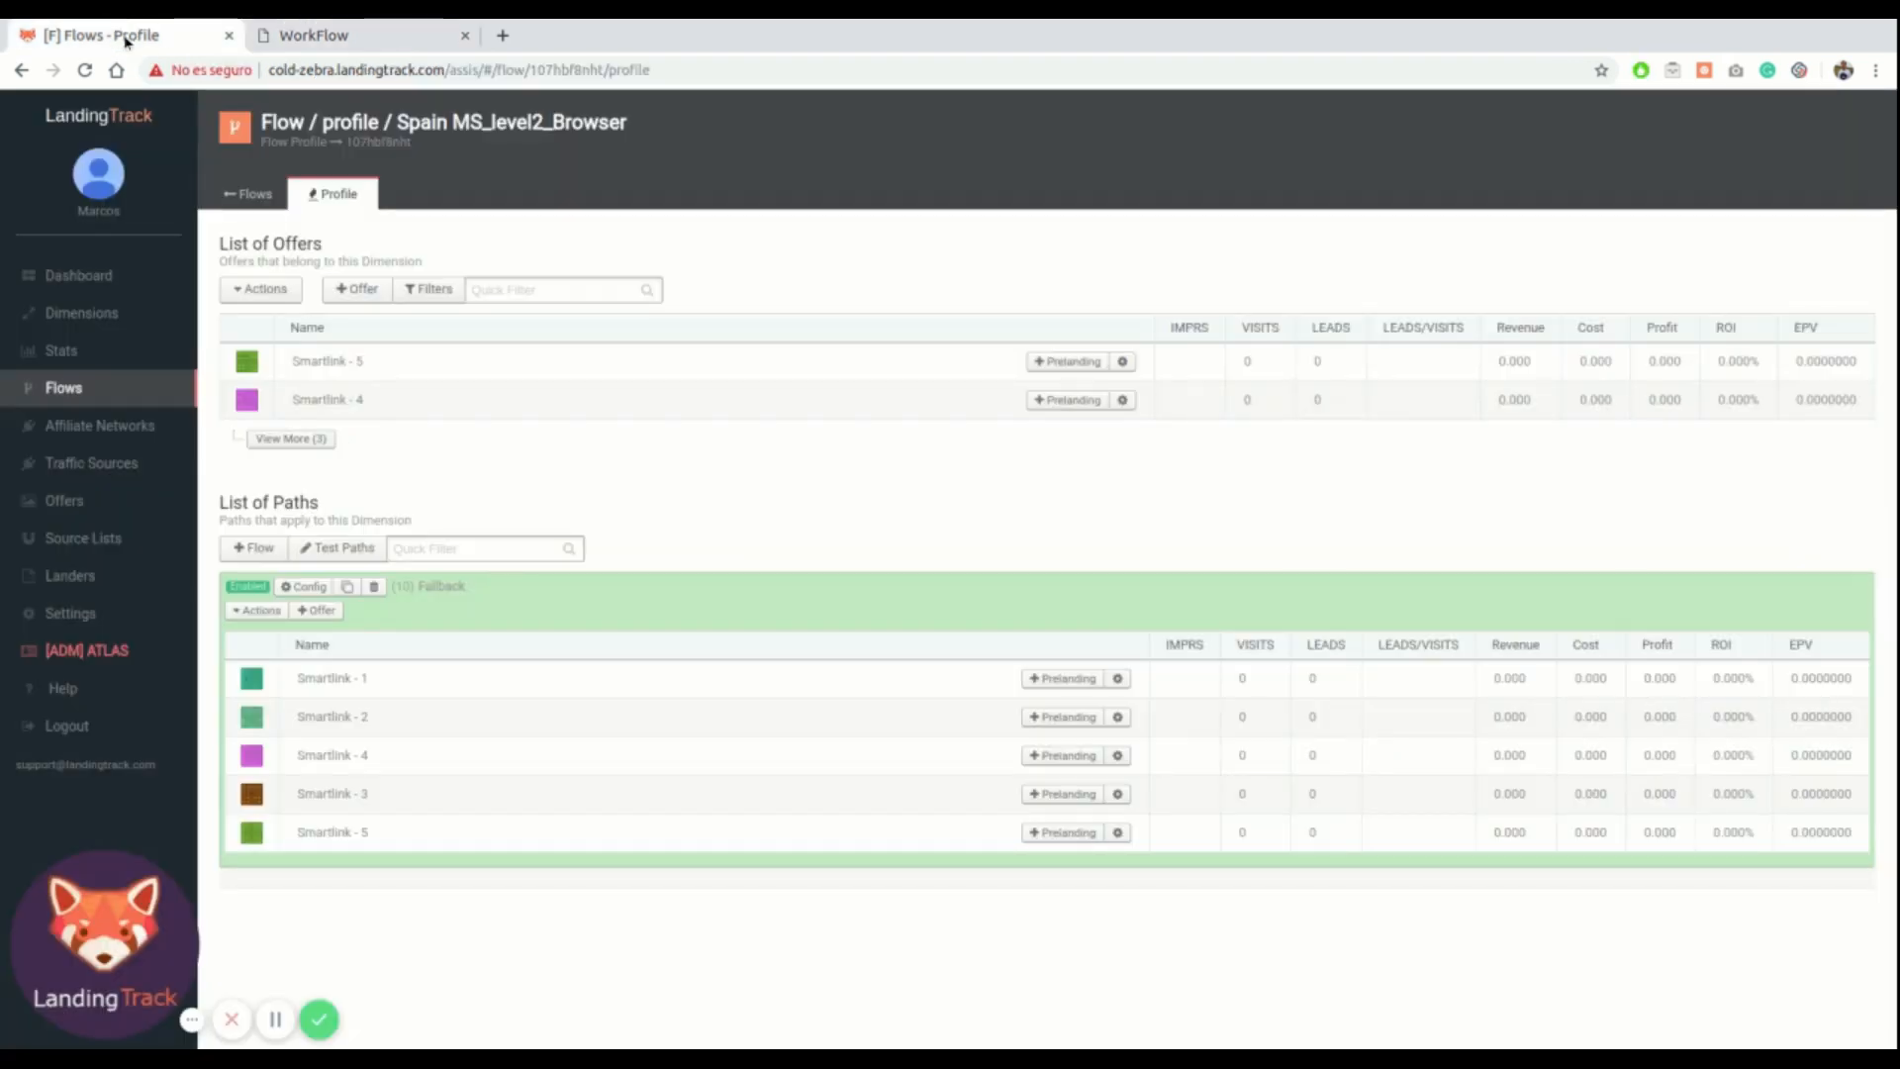
click(266, 550)
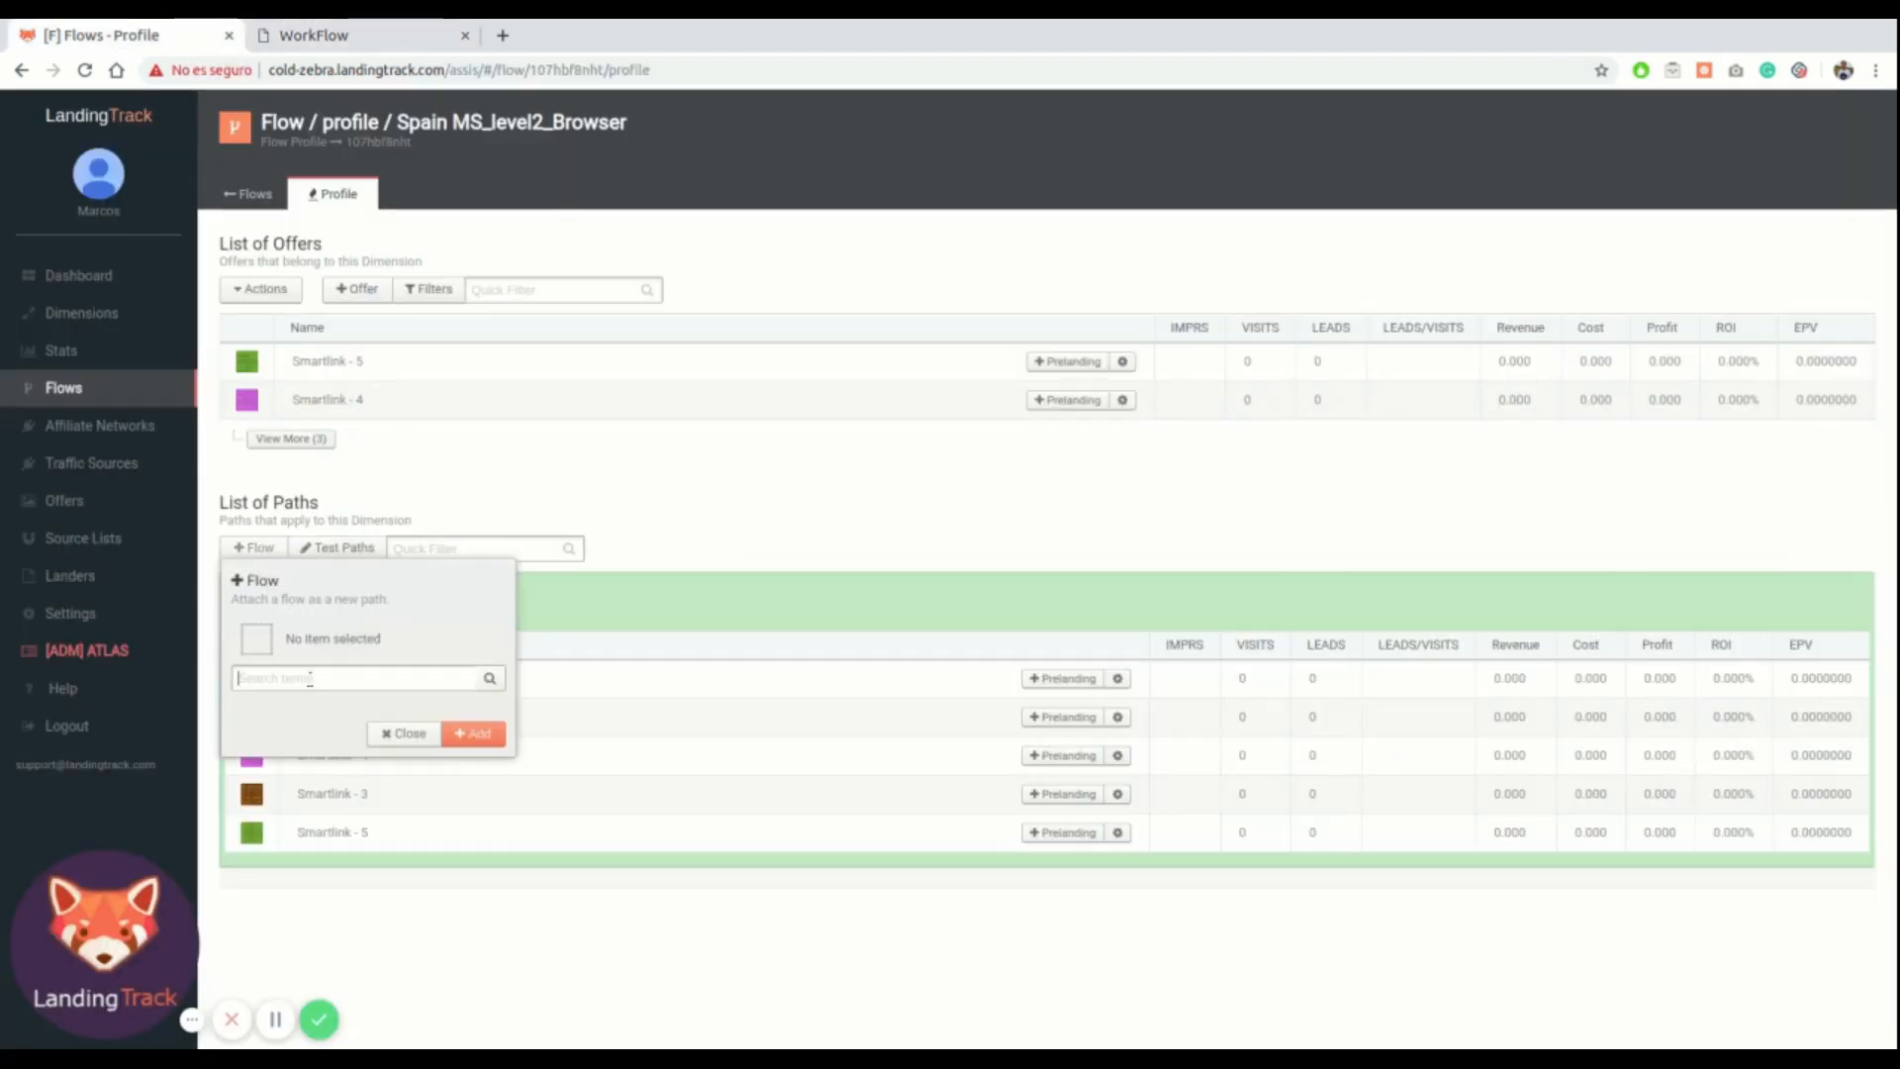
text(3)
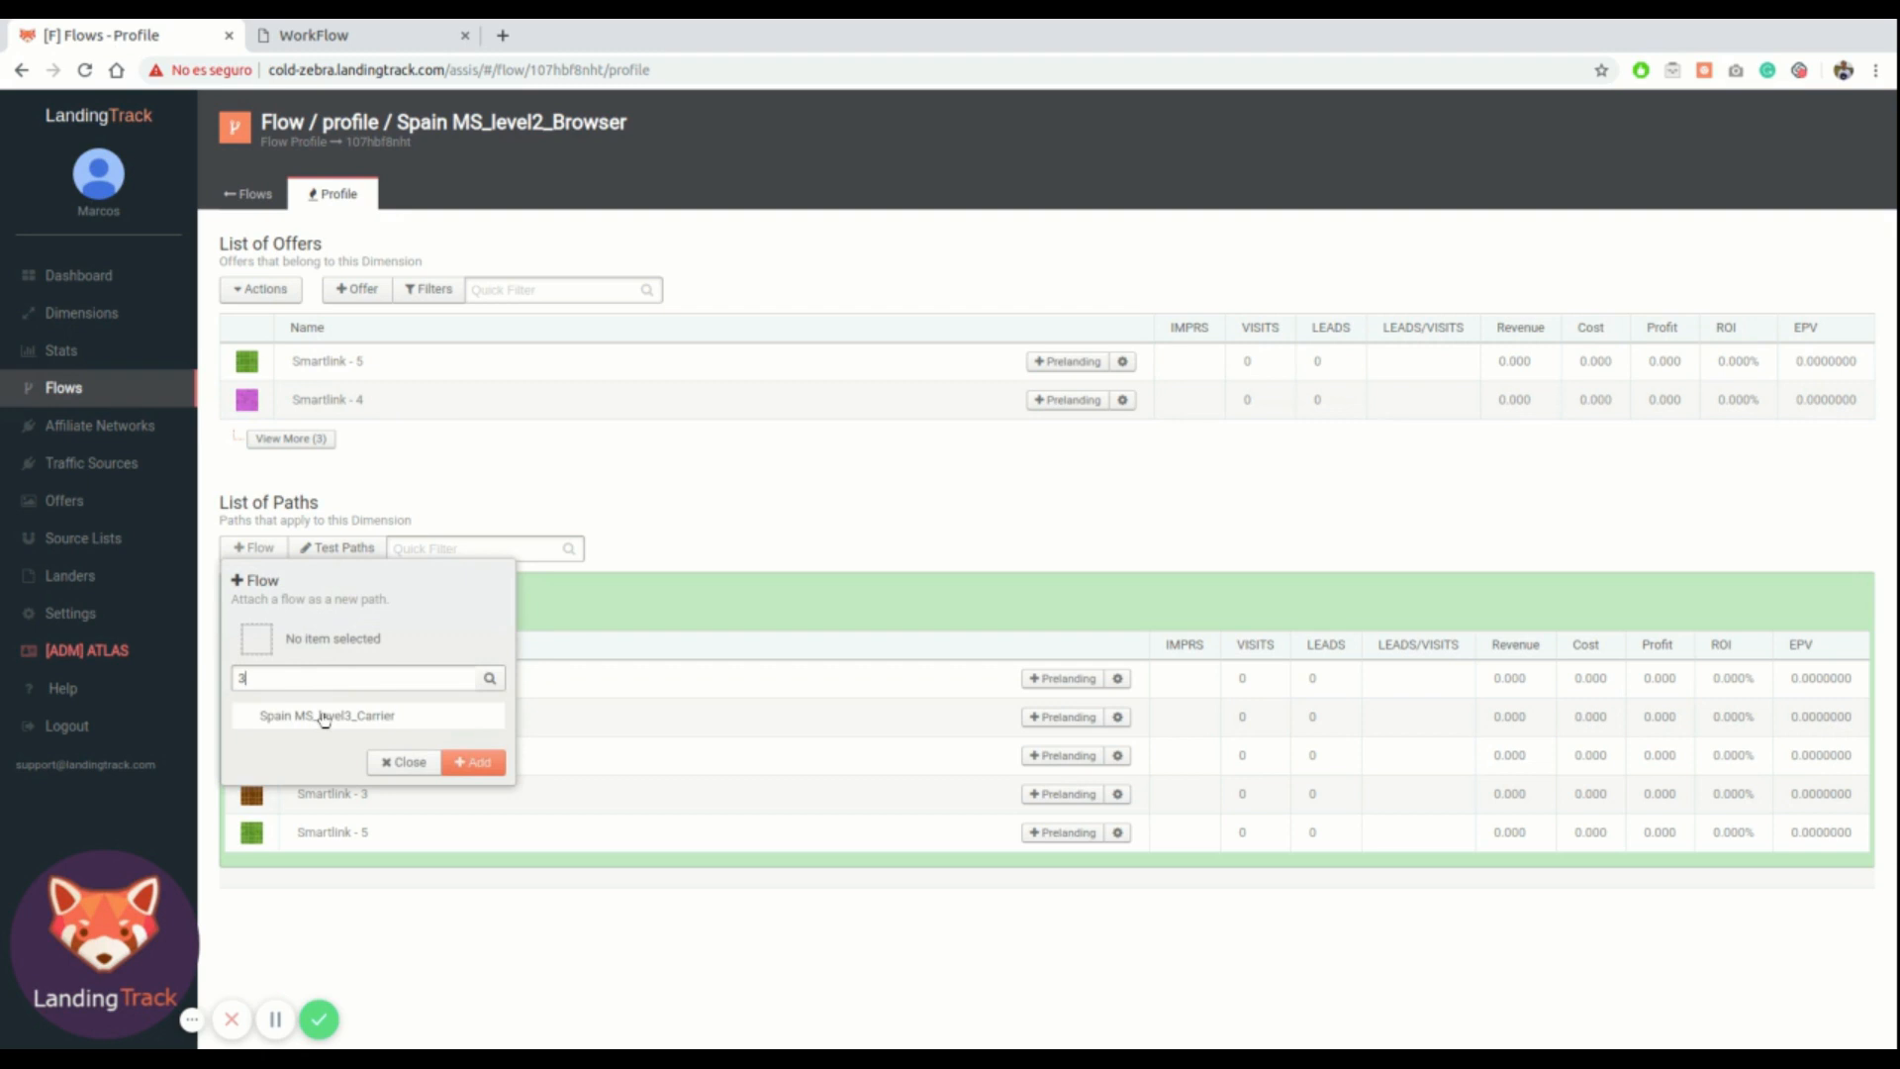
click(317, 716)
click(471, 761)
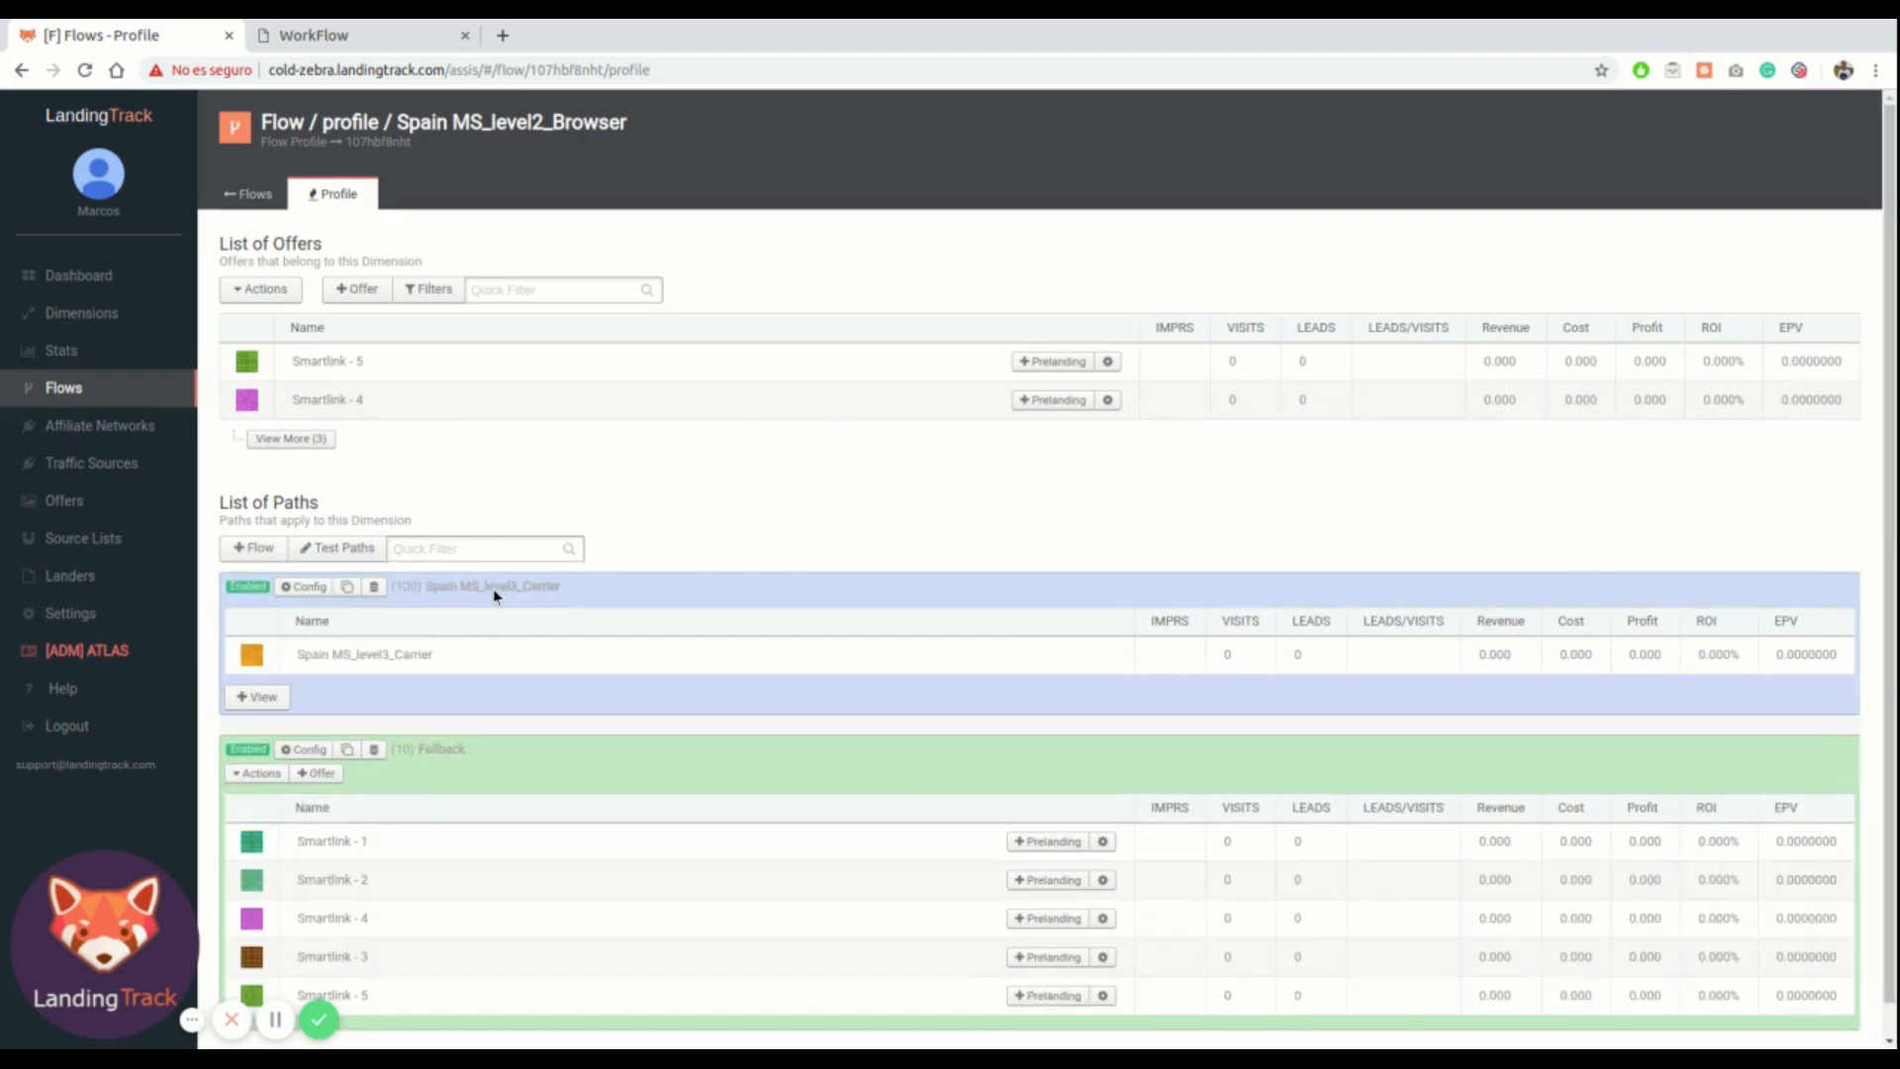
Configure the Spain MS_level3_Carrier path with a Chrome browser filter and save it
click(327, 35)
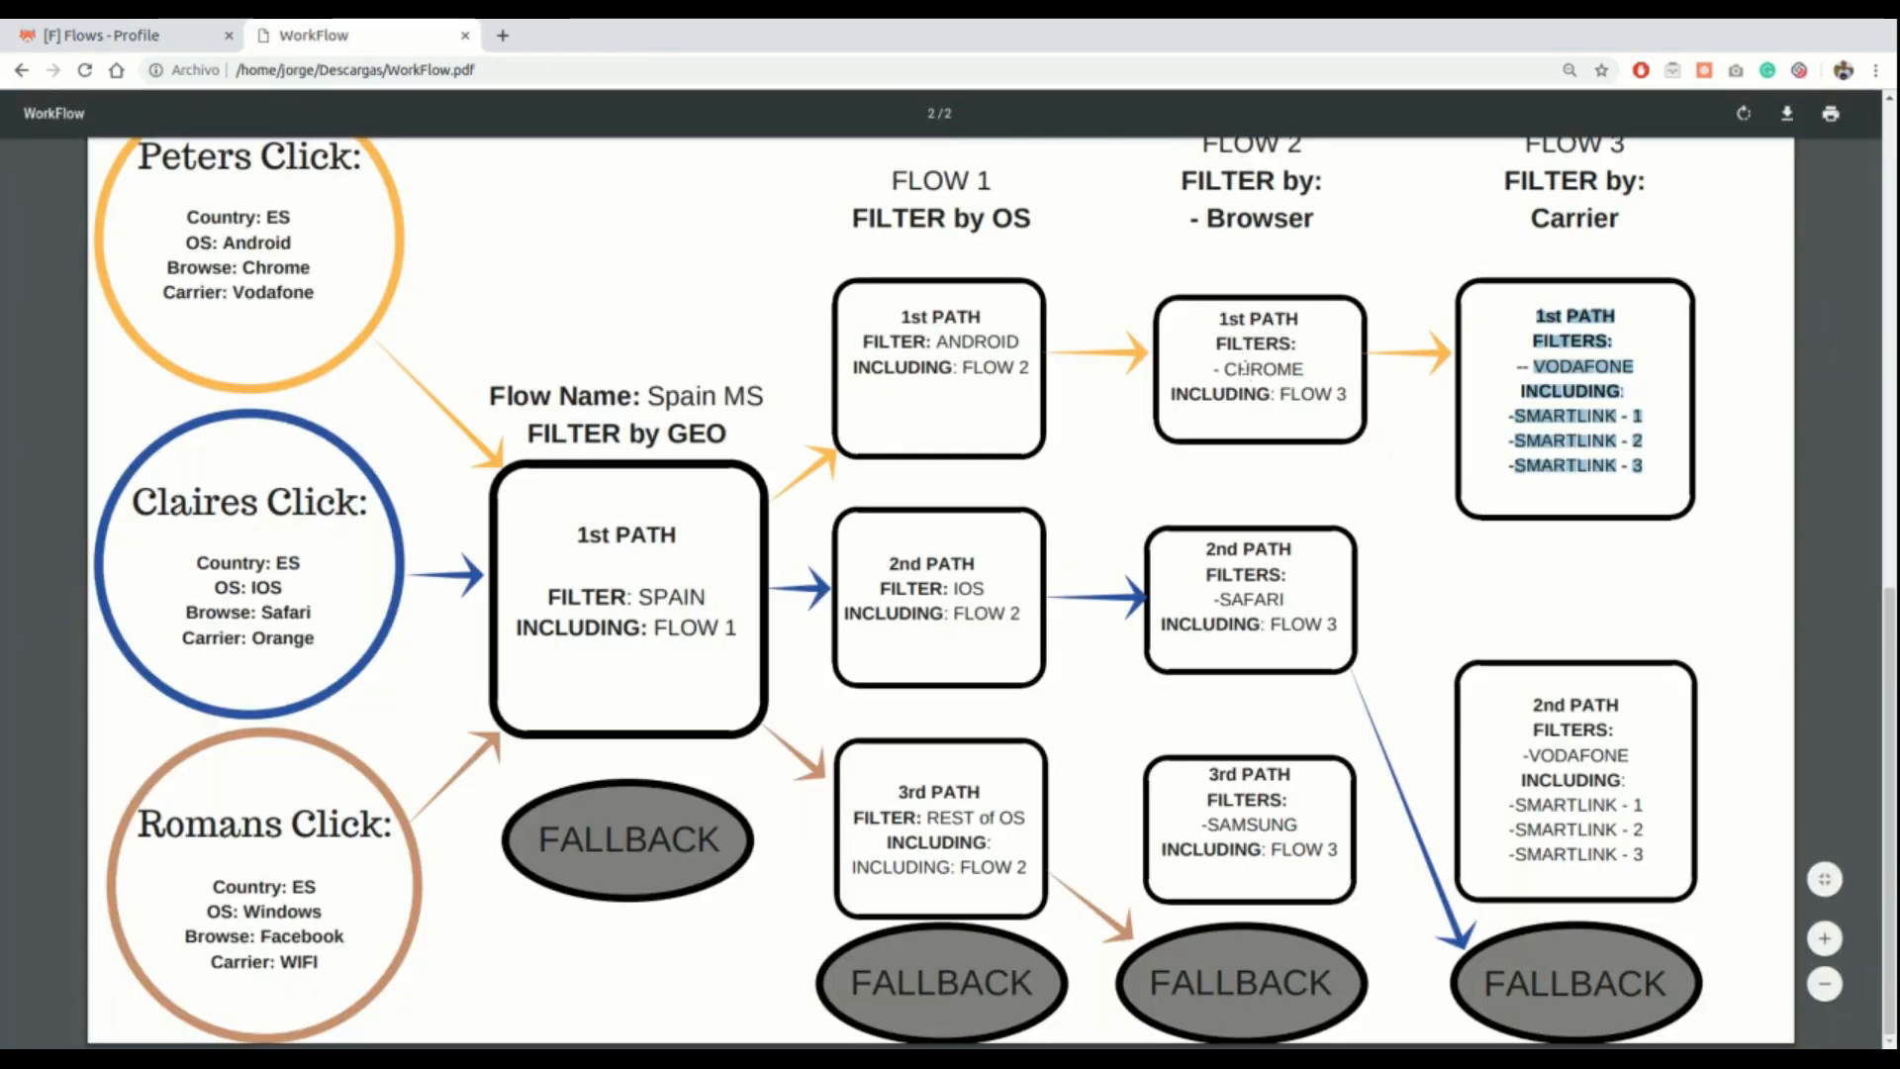
click(138, 35)
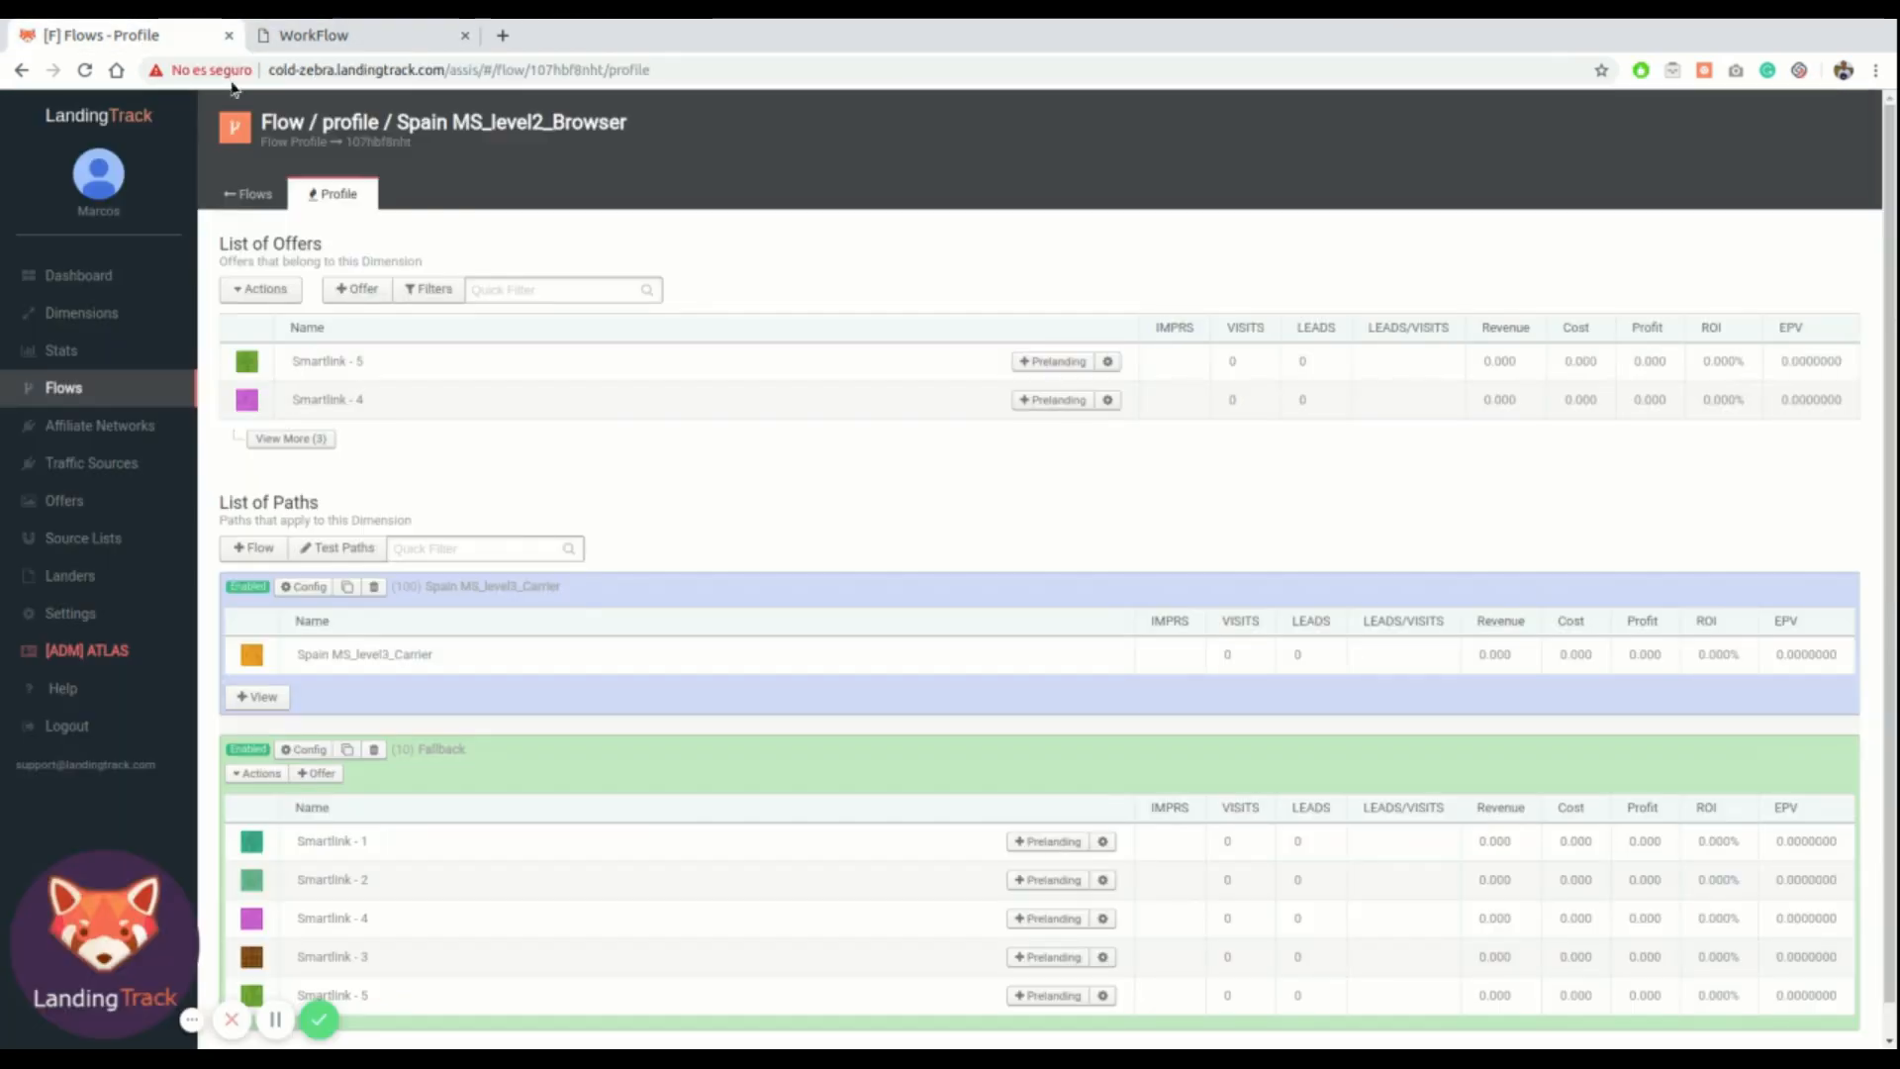
click(289, 586)
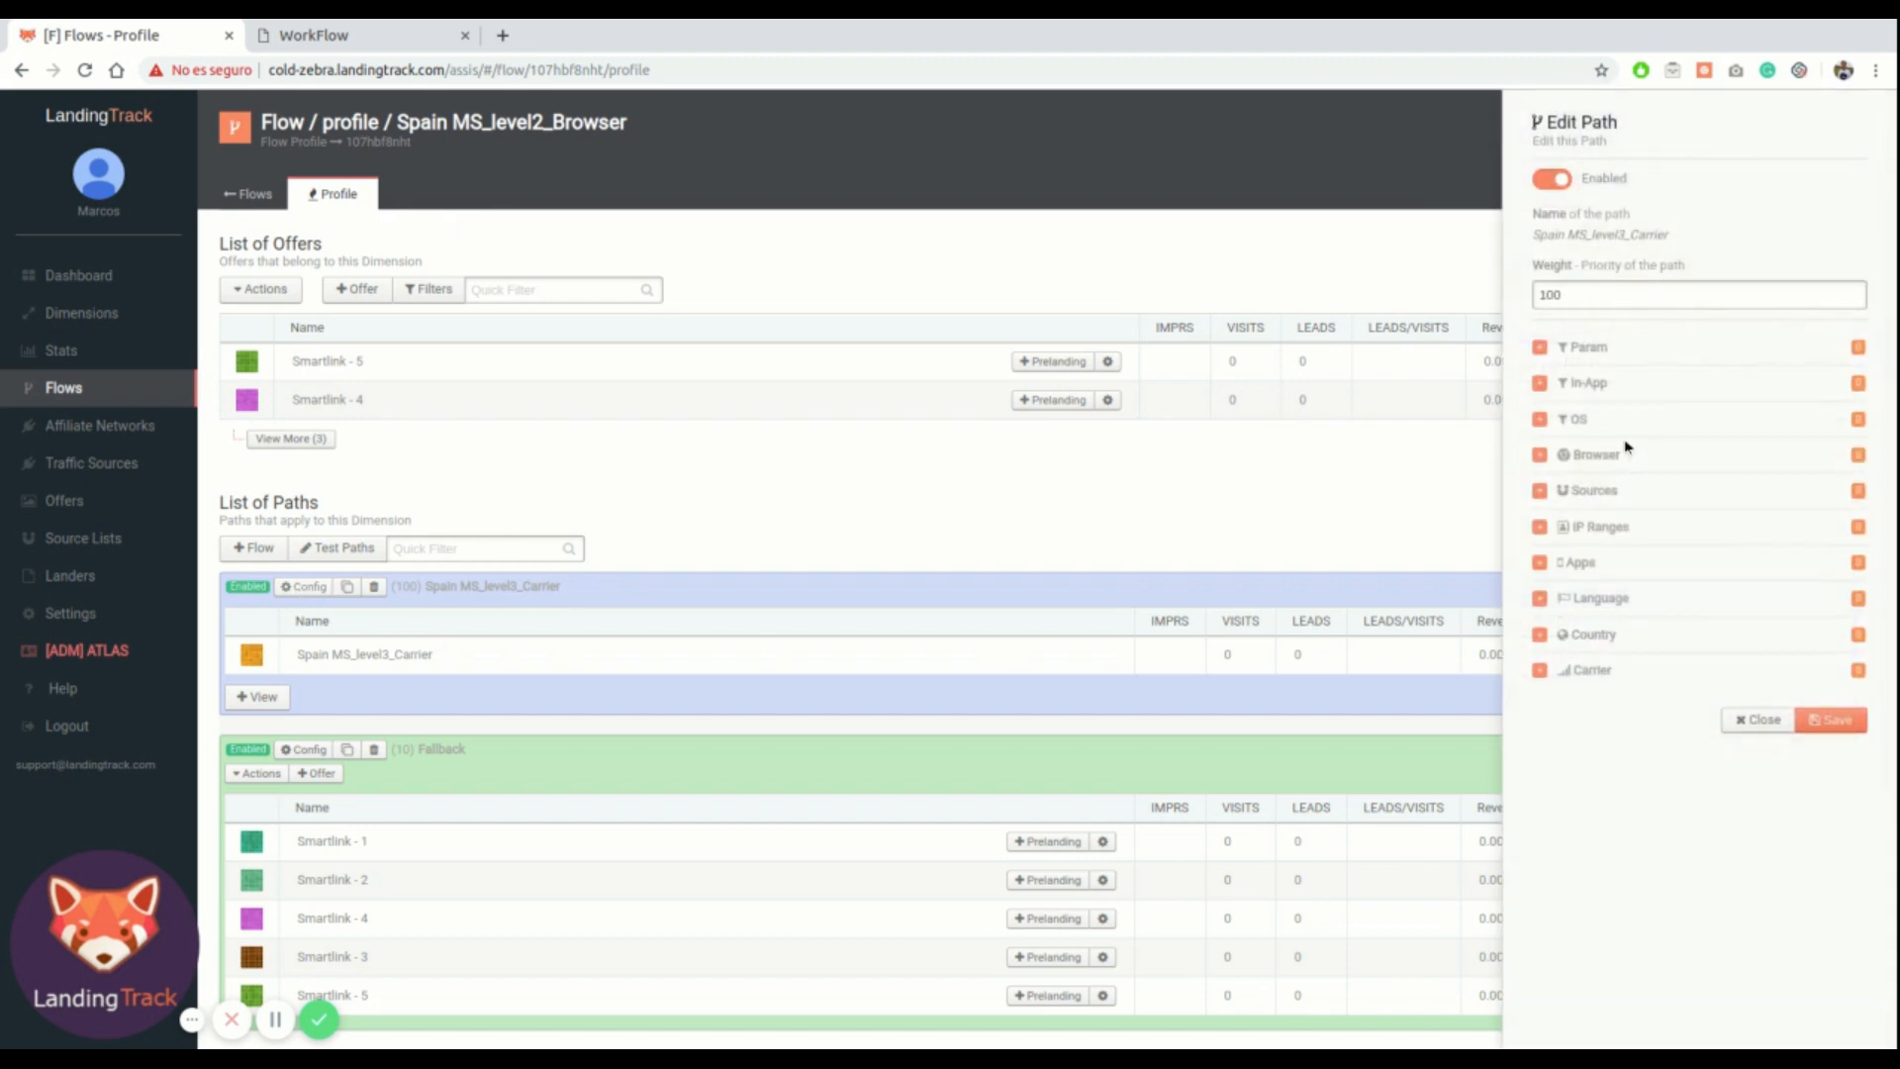
click(1540, 455)
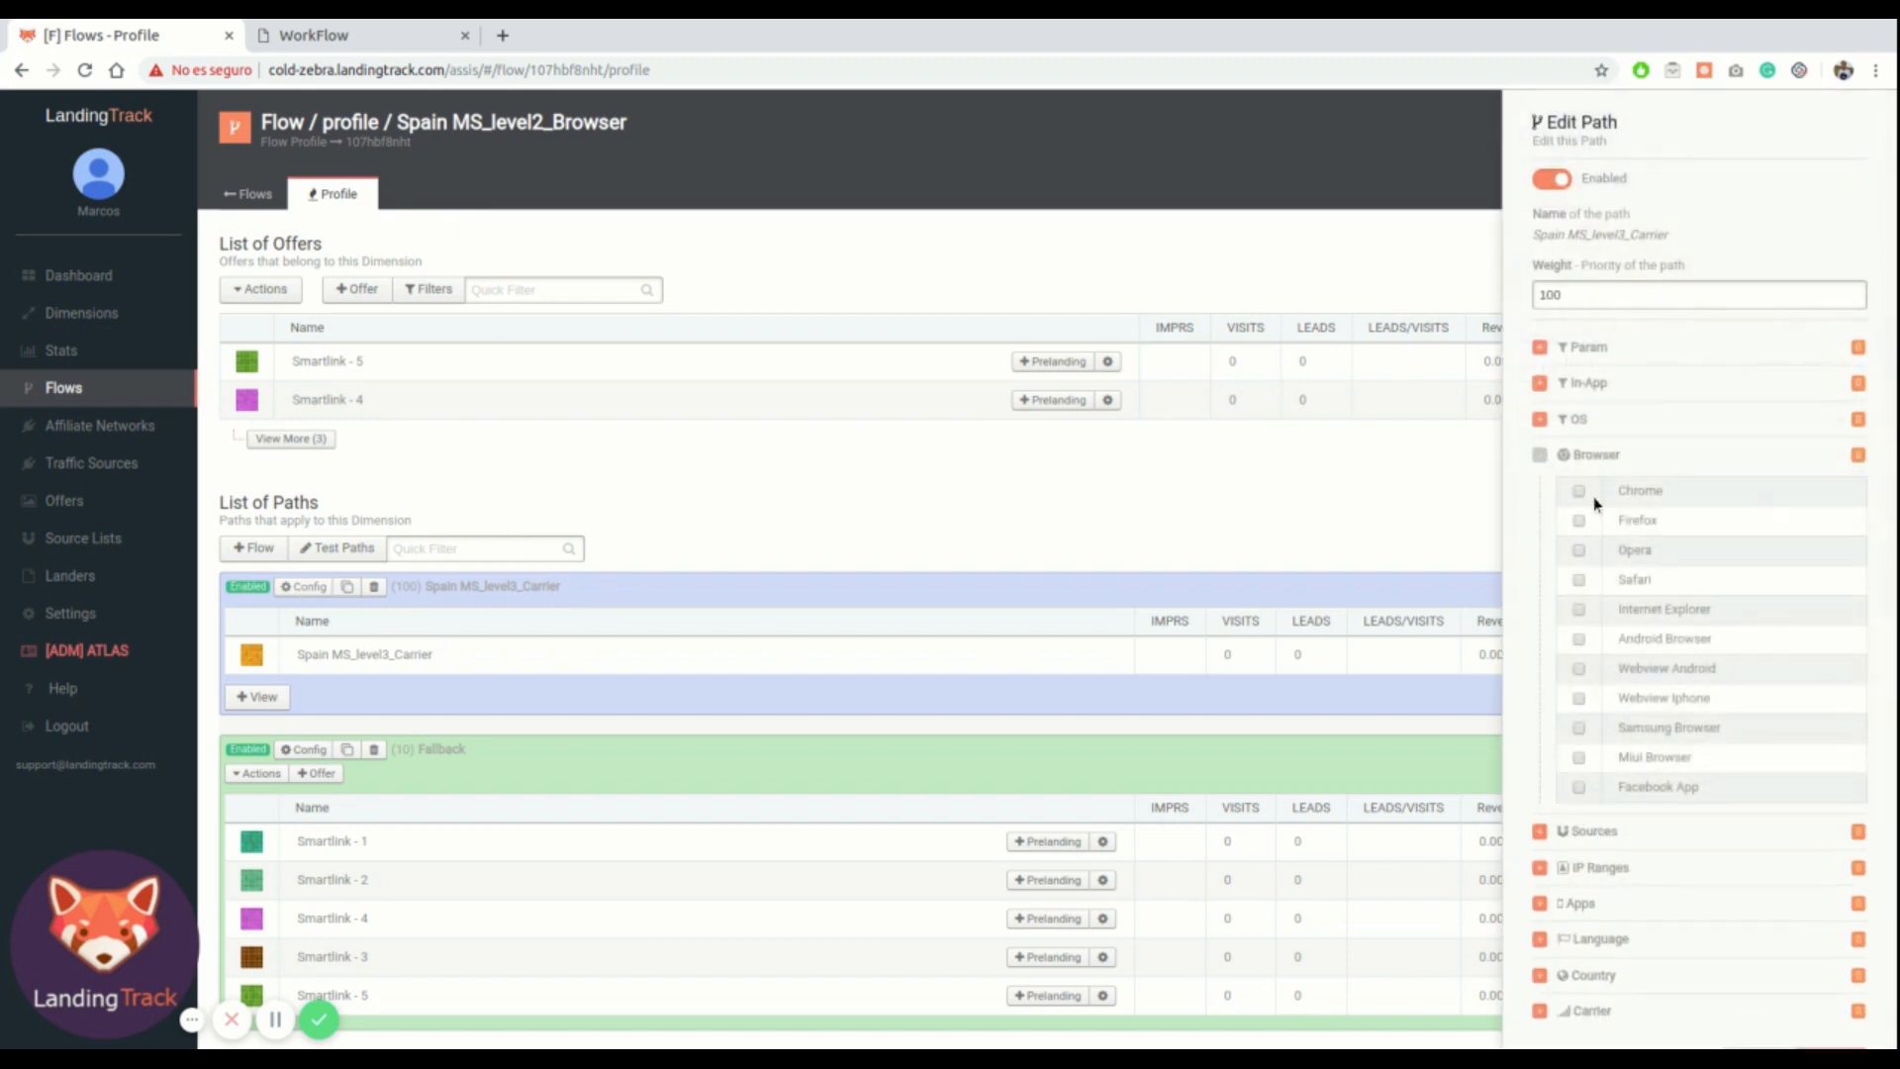
click(1578, 492)
click(1540, 456)
click(1825, 720)
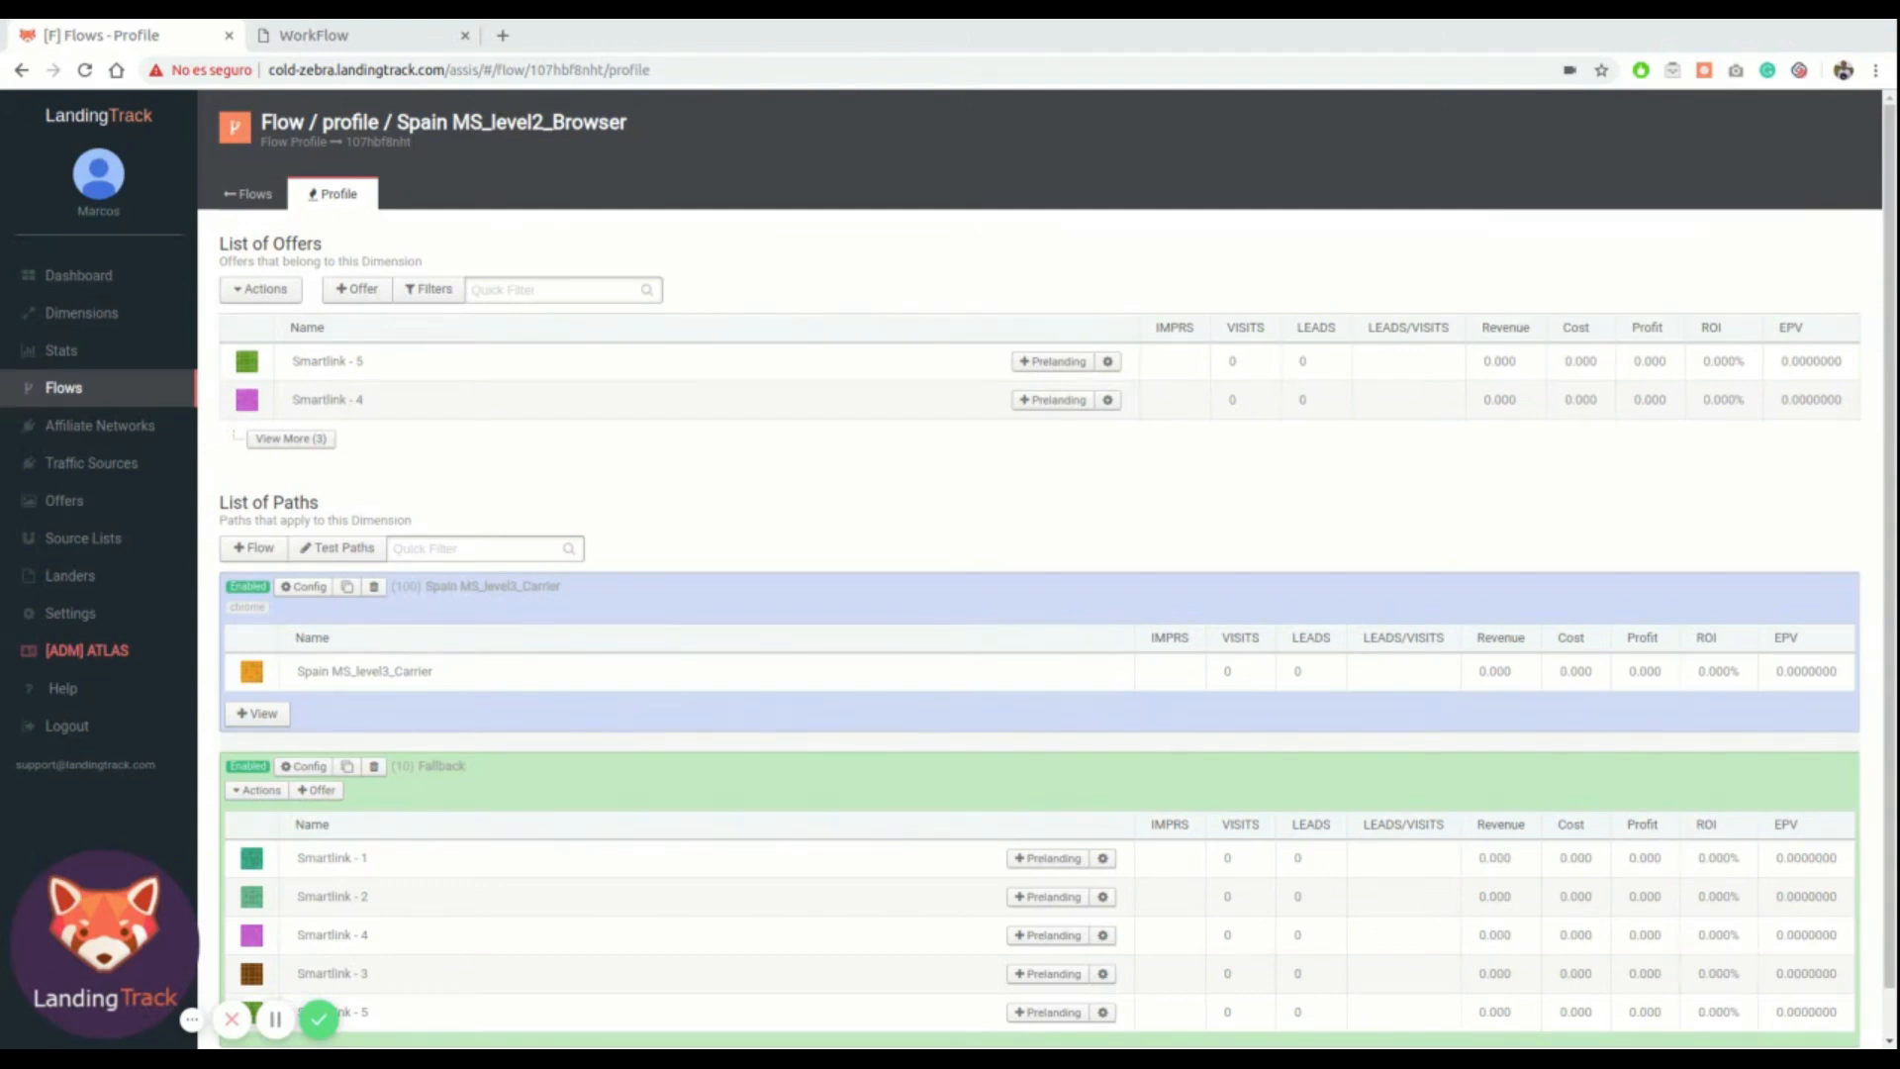
Rename the remaining Copy of Spain MS flow to Spain MS_level1_OS
click(349, 34)
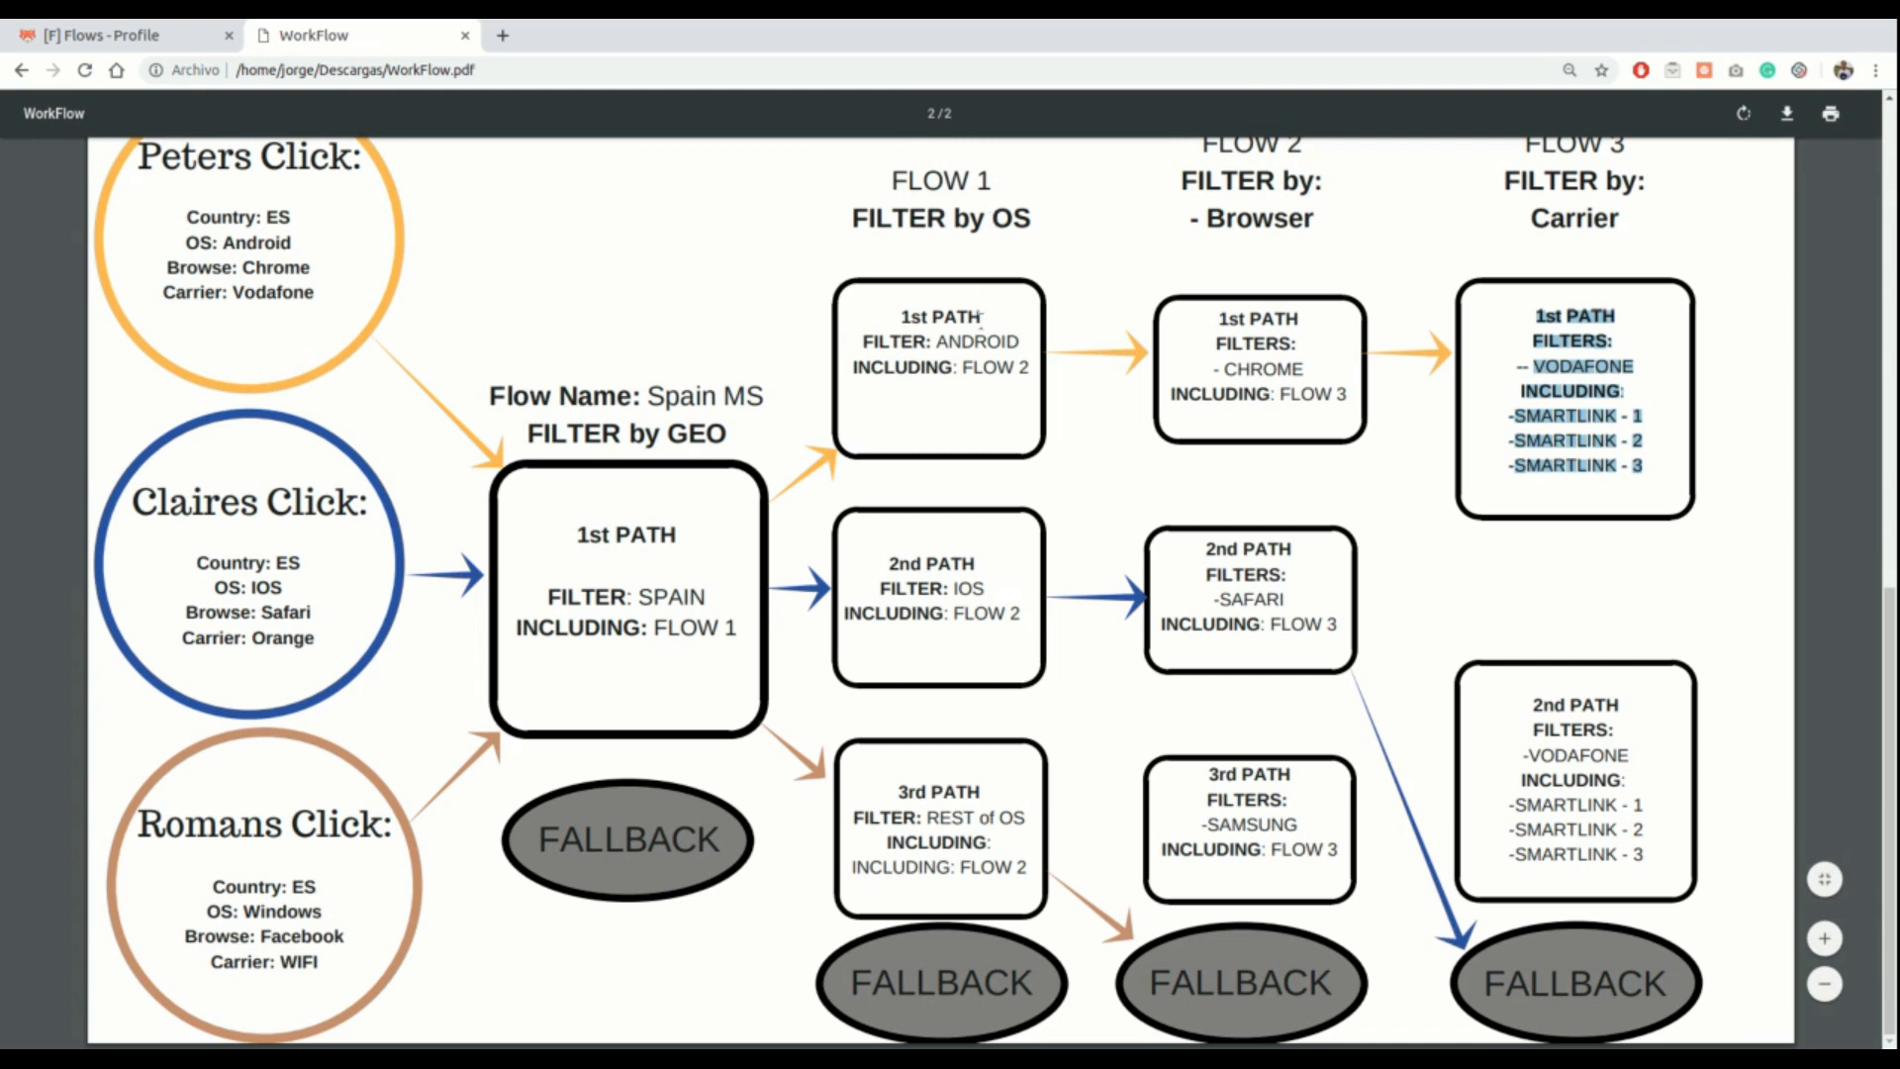
drag(1023, 342, 990, 342)
click(956, 341)
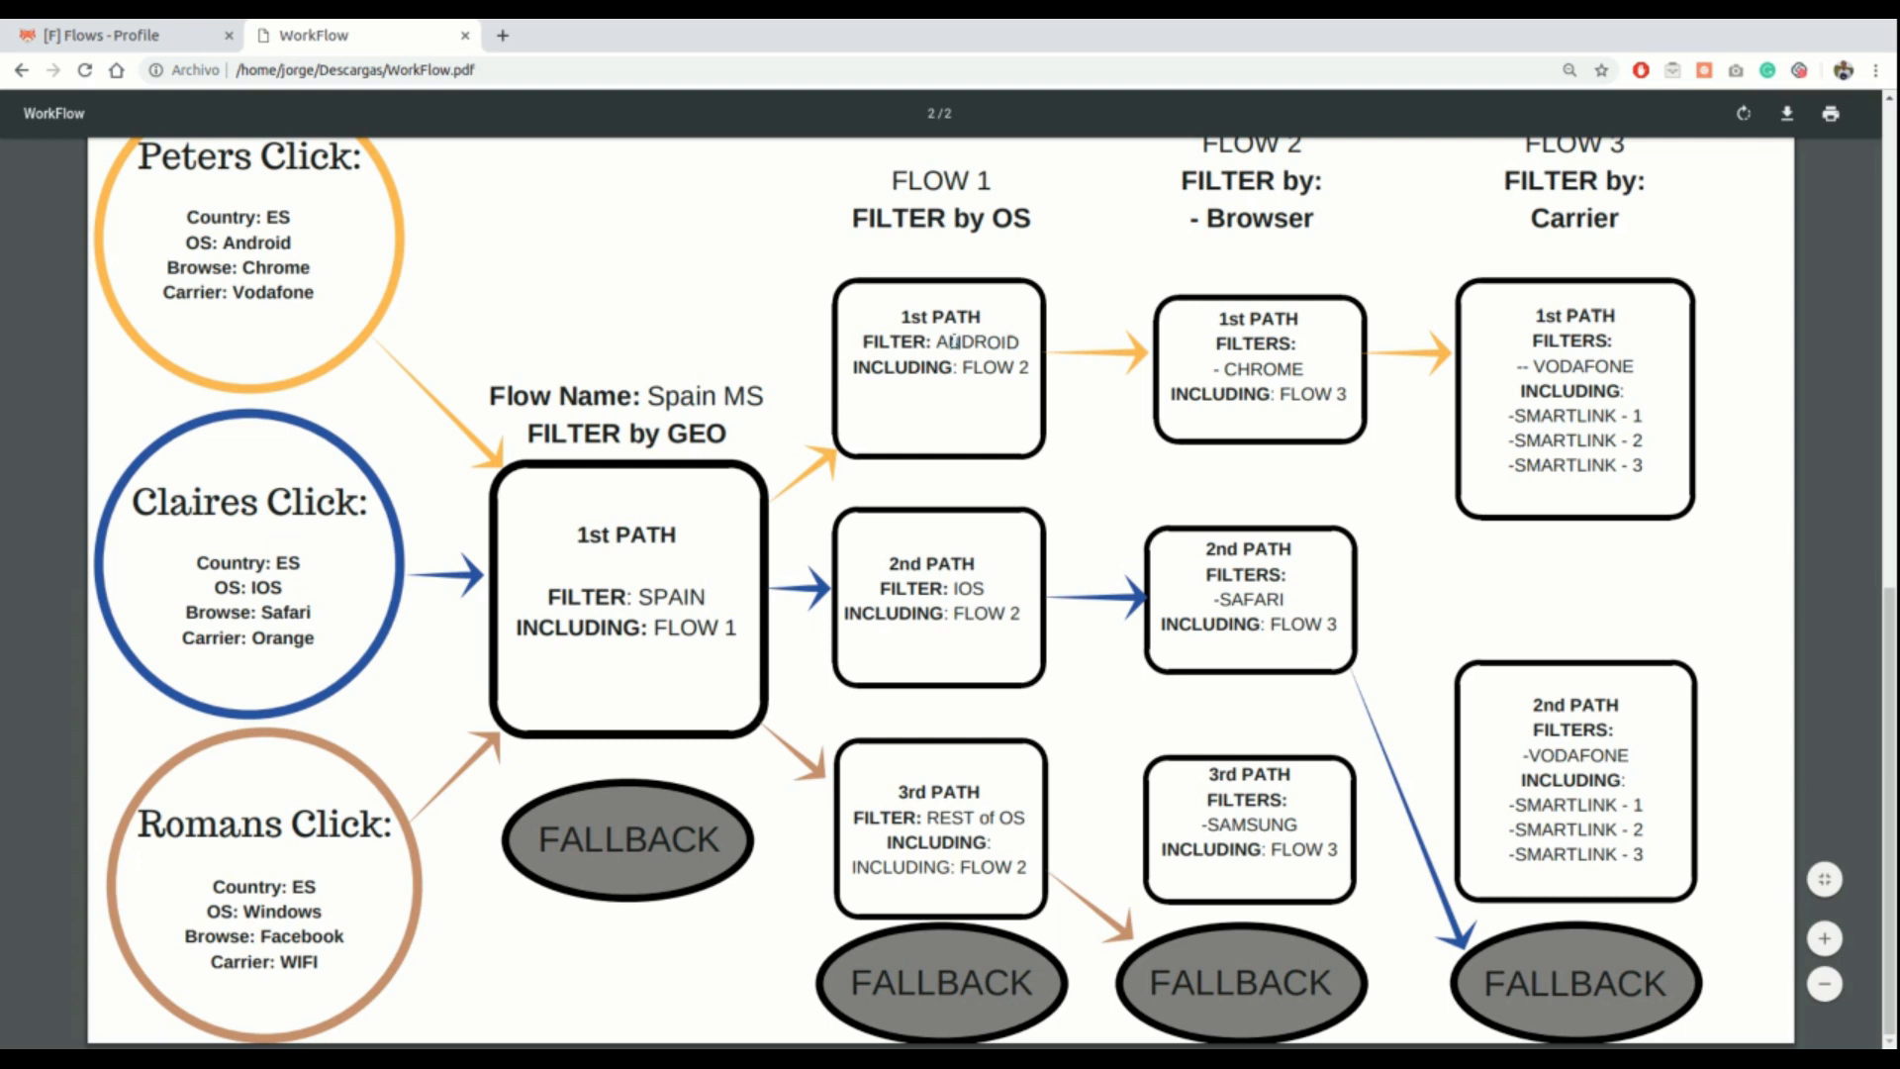
click(143, 39)
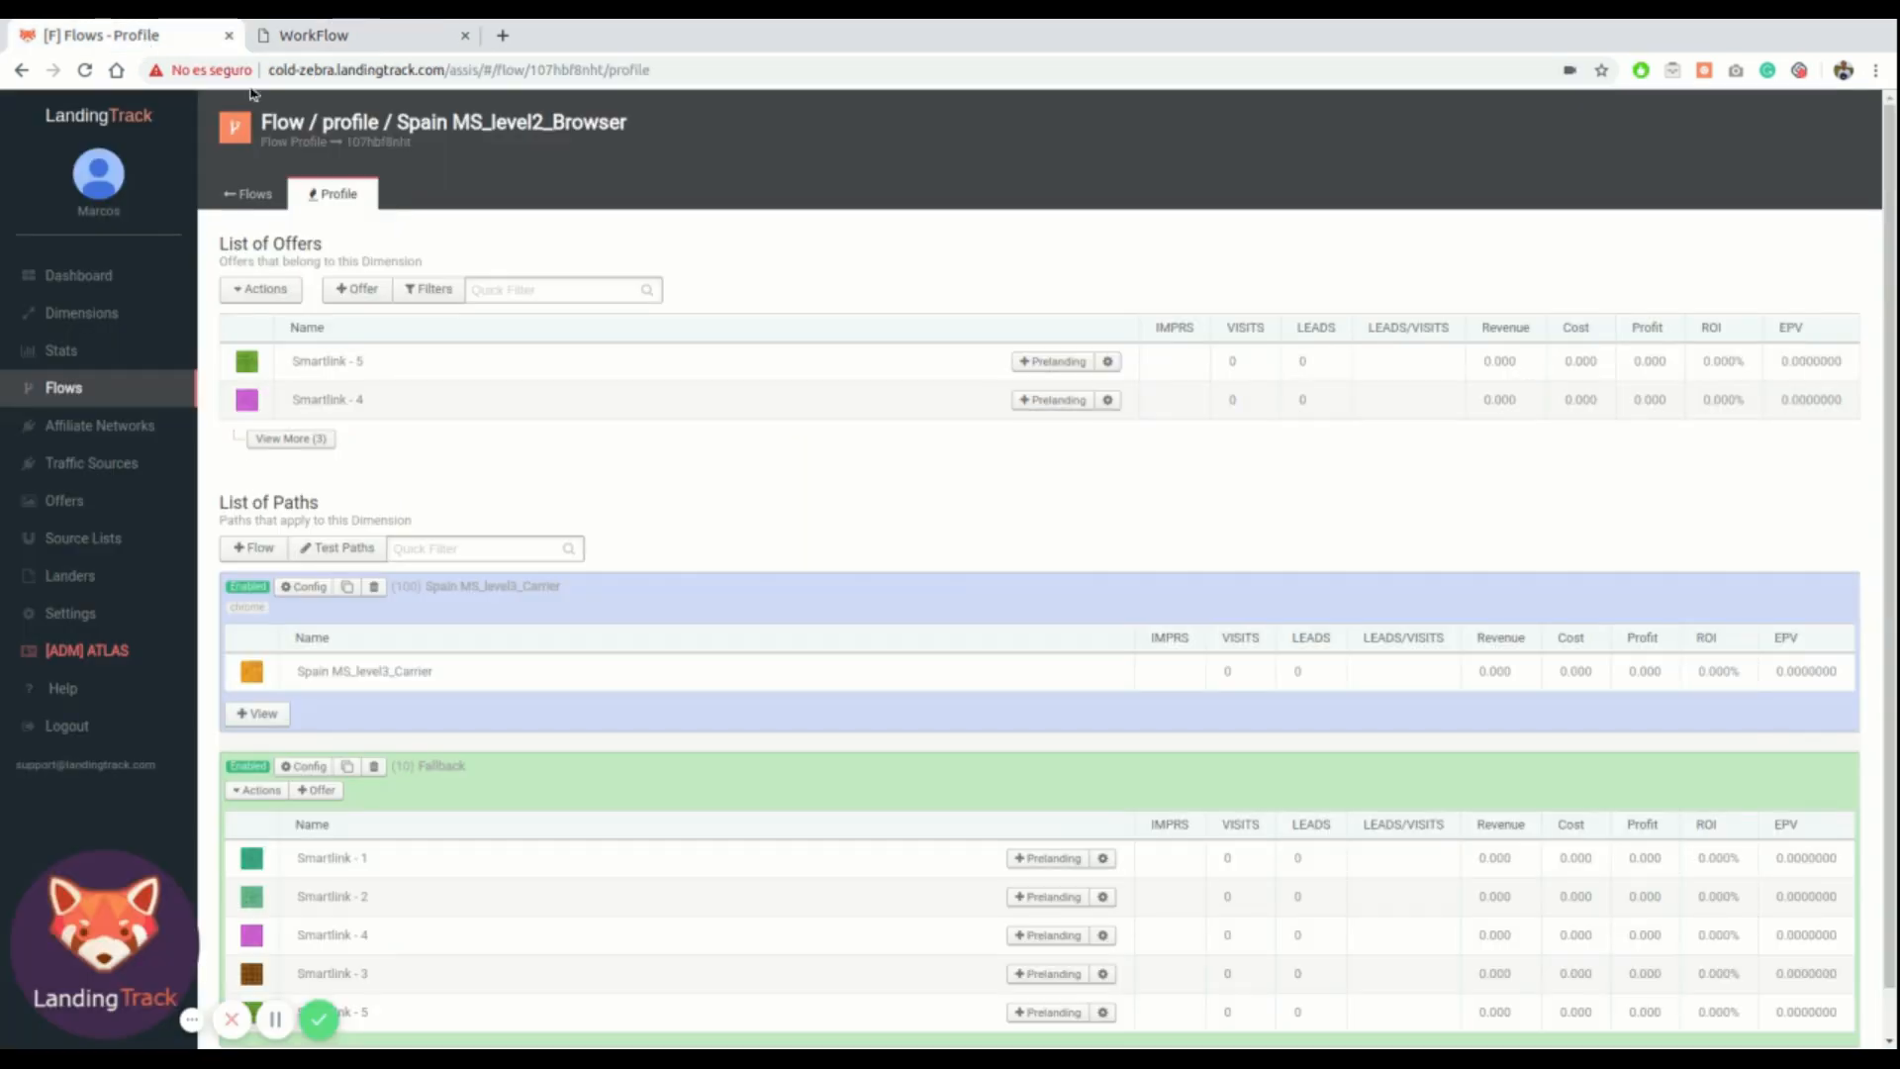
click(88, 394)
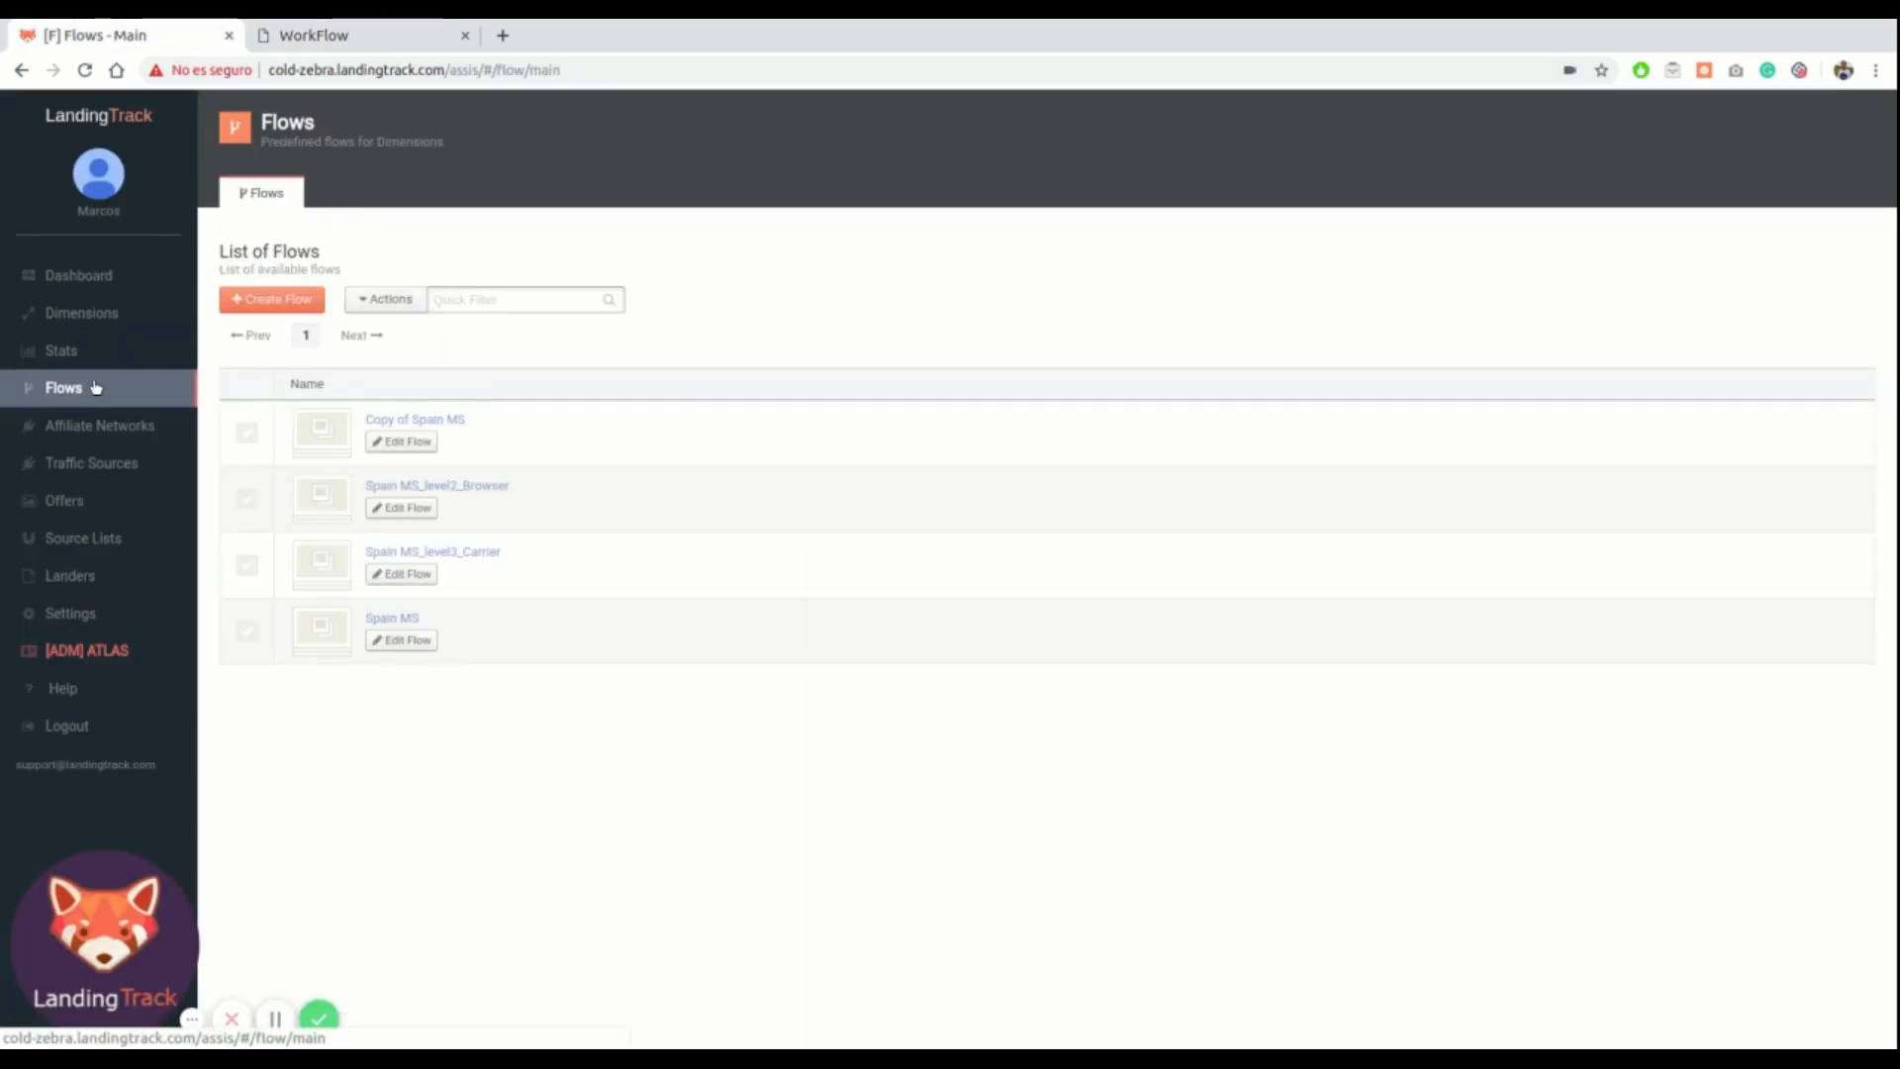
click(403, 441)
drag(1588, 209, 1535, 206)
key(BackSpace)
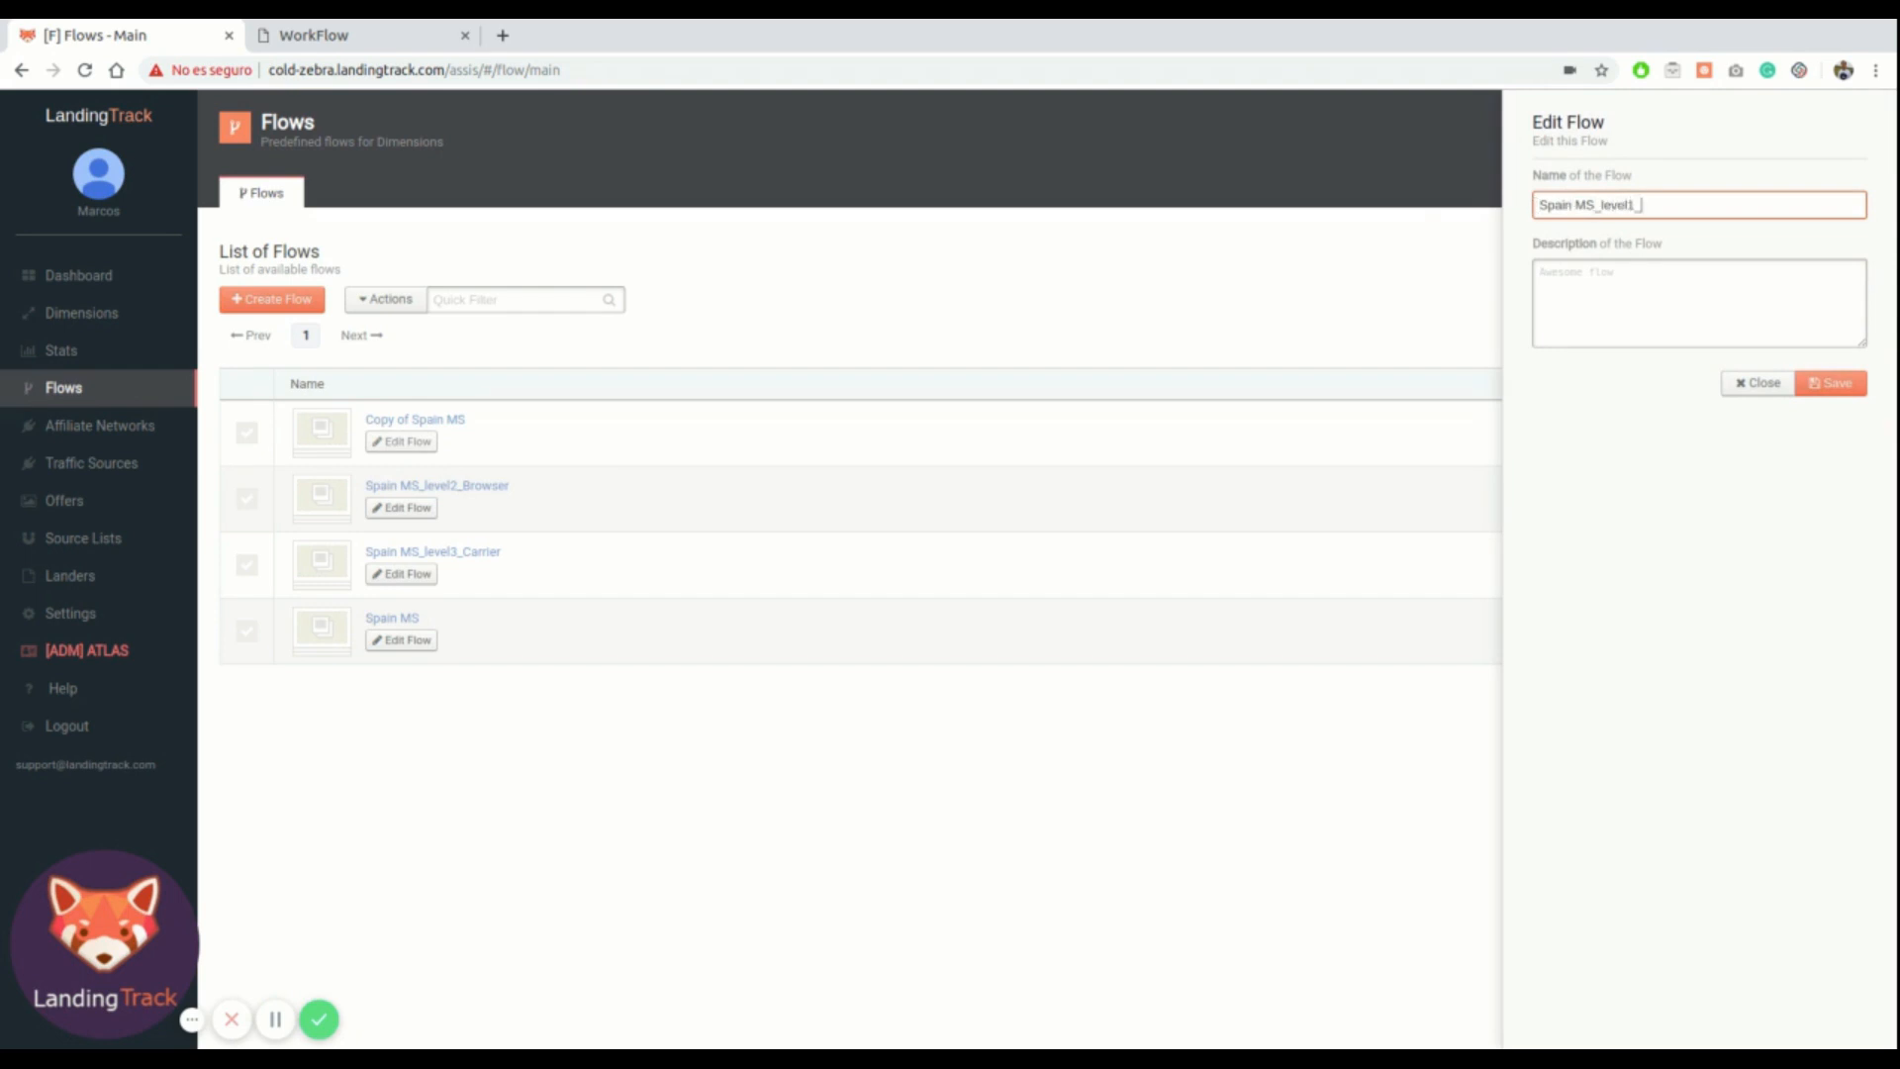
click(1831, 386)
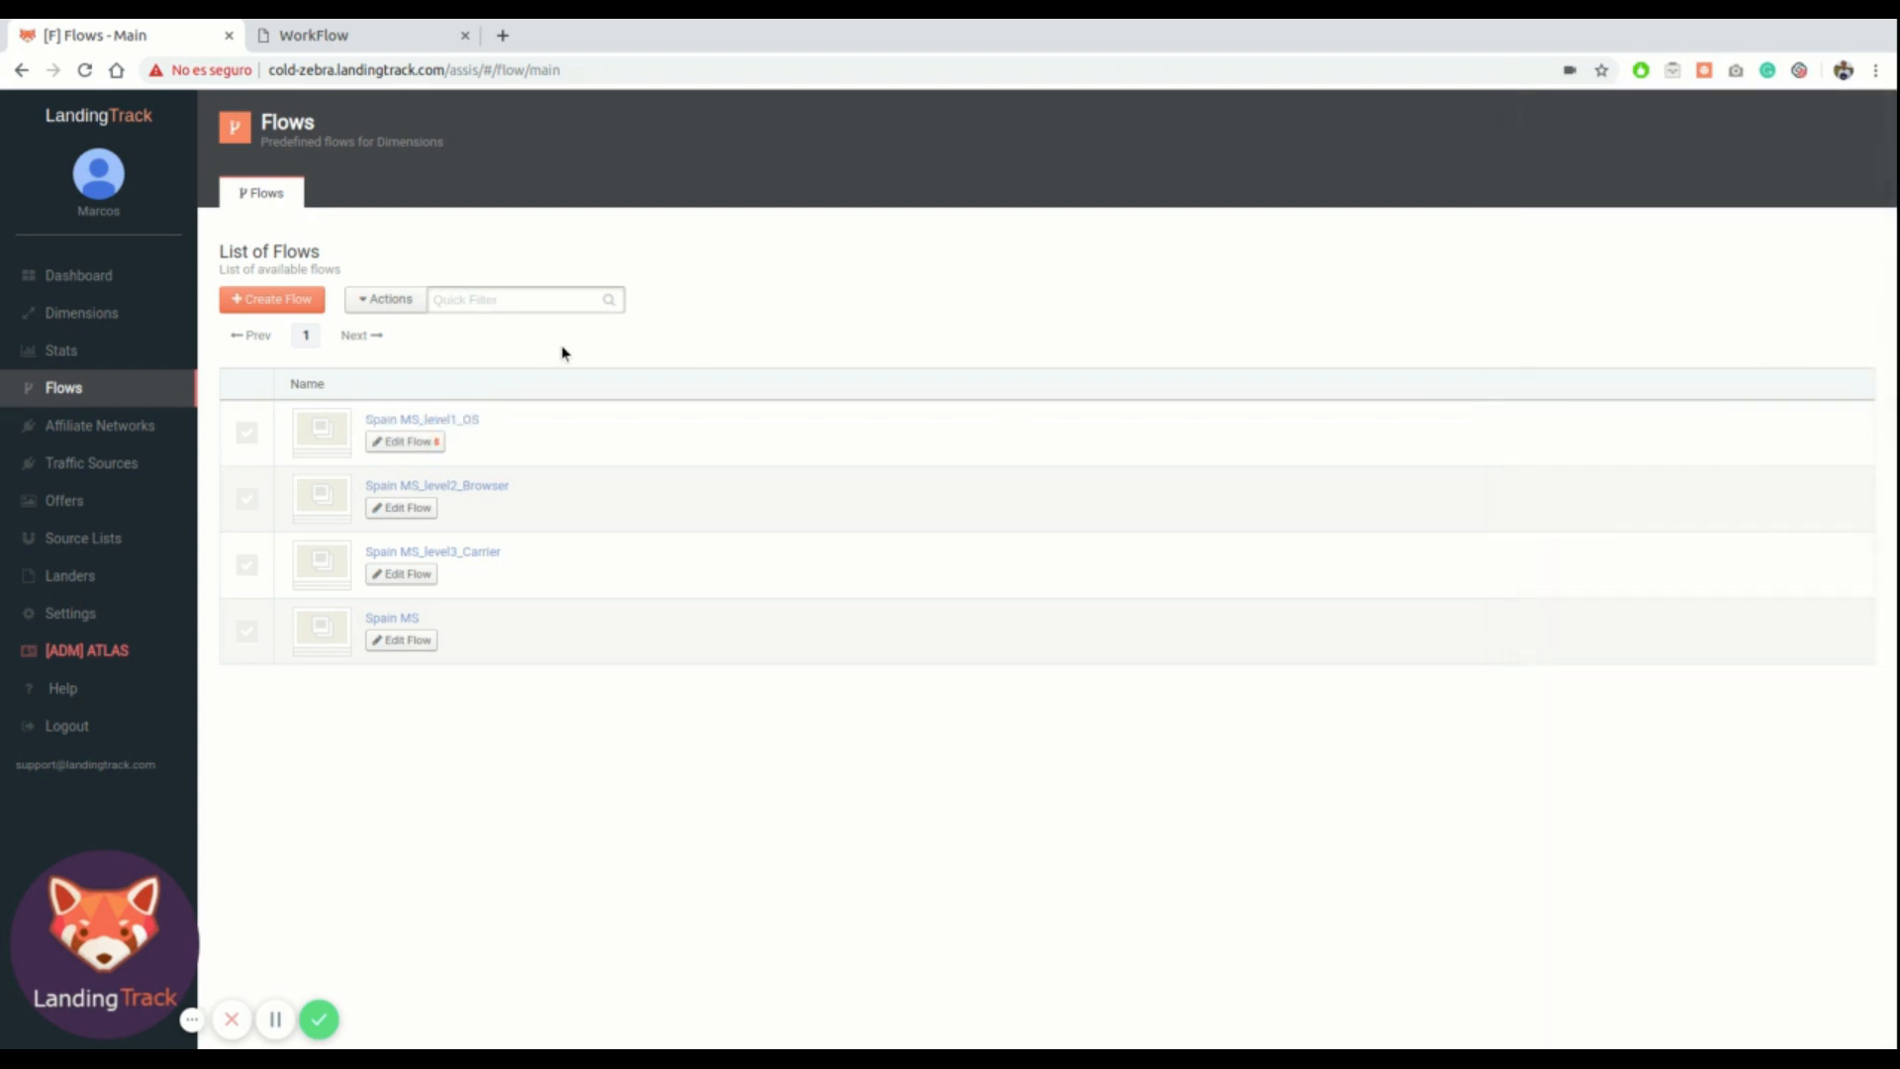
Open the Spain MS_level1_OS flow and attach the Spain MS_level2_Browser flow as a new path
click(403, 423)
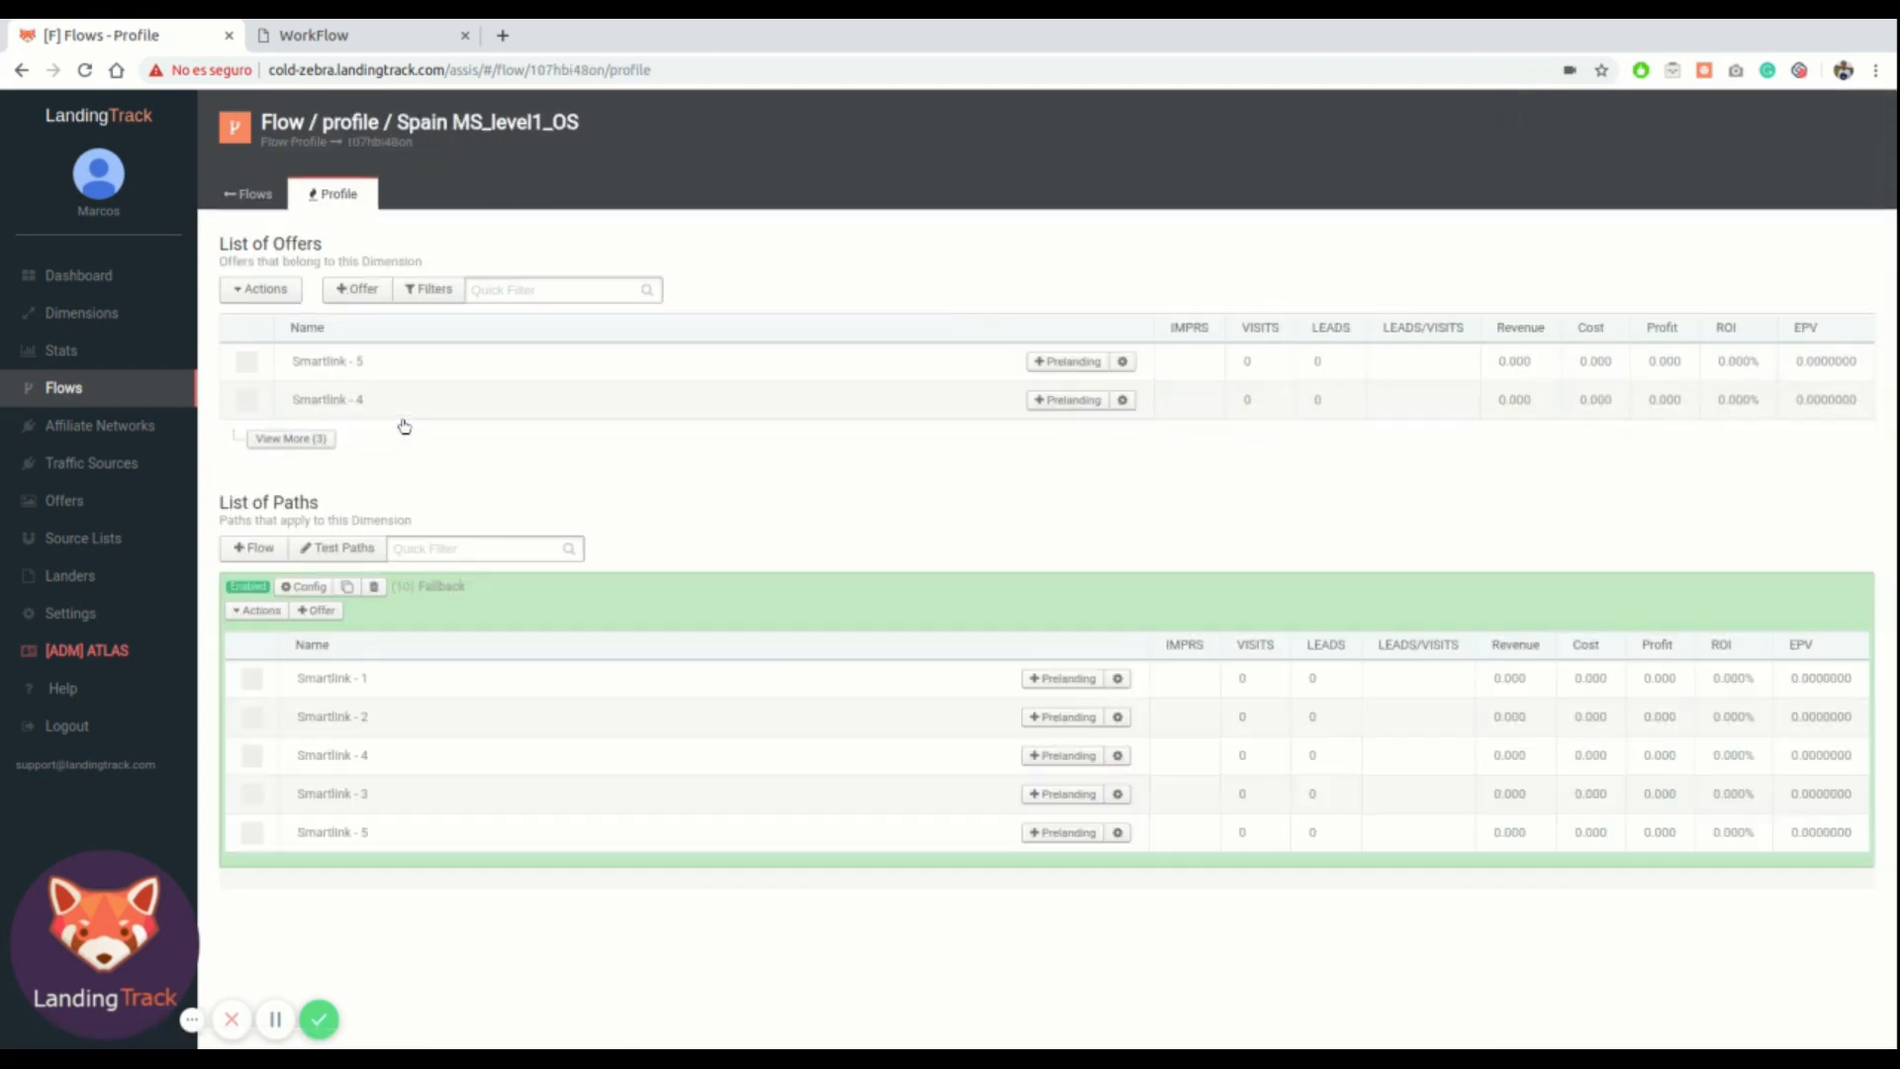
click(253, 549)
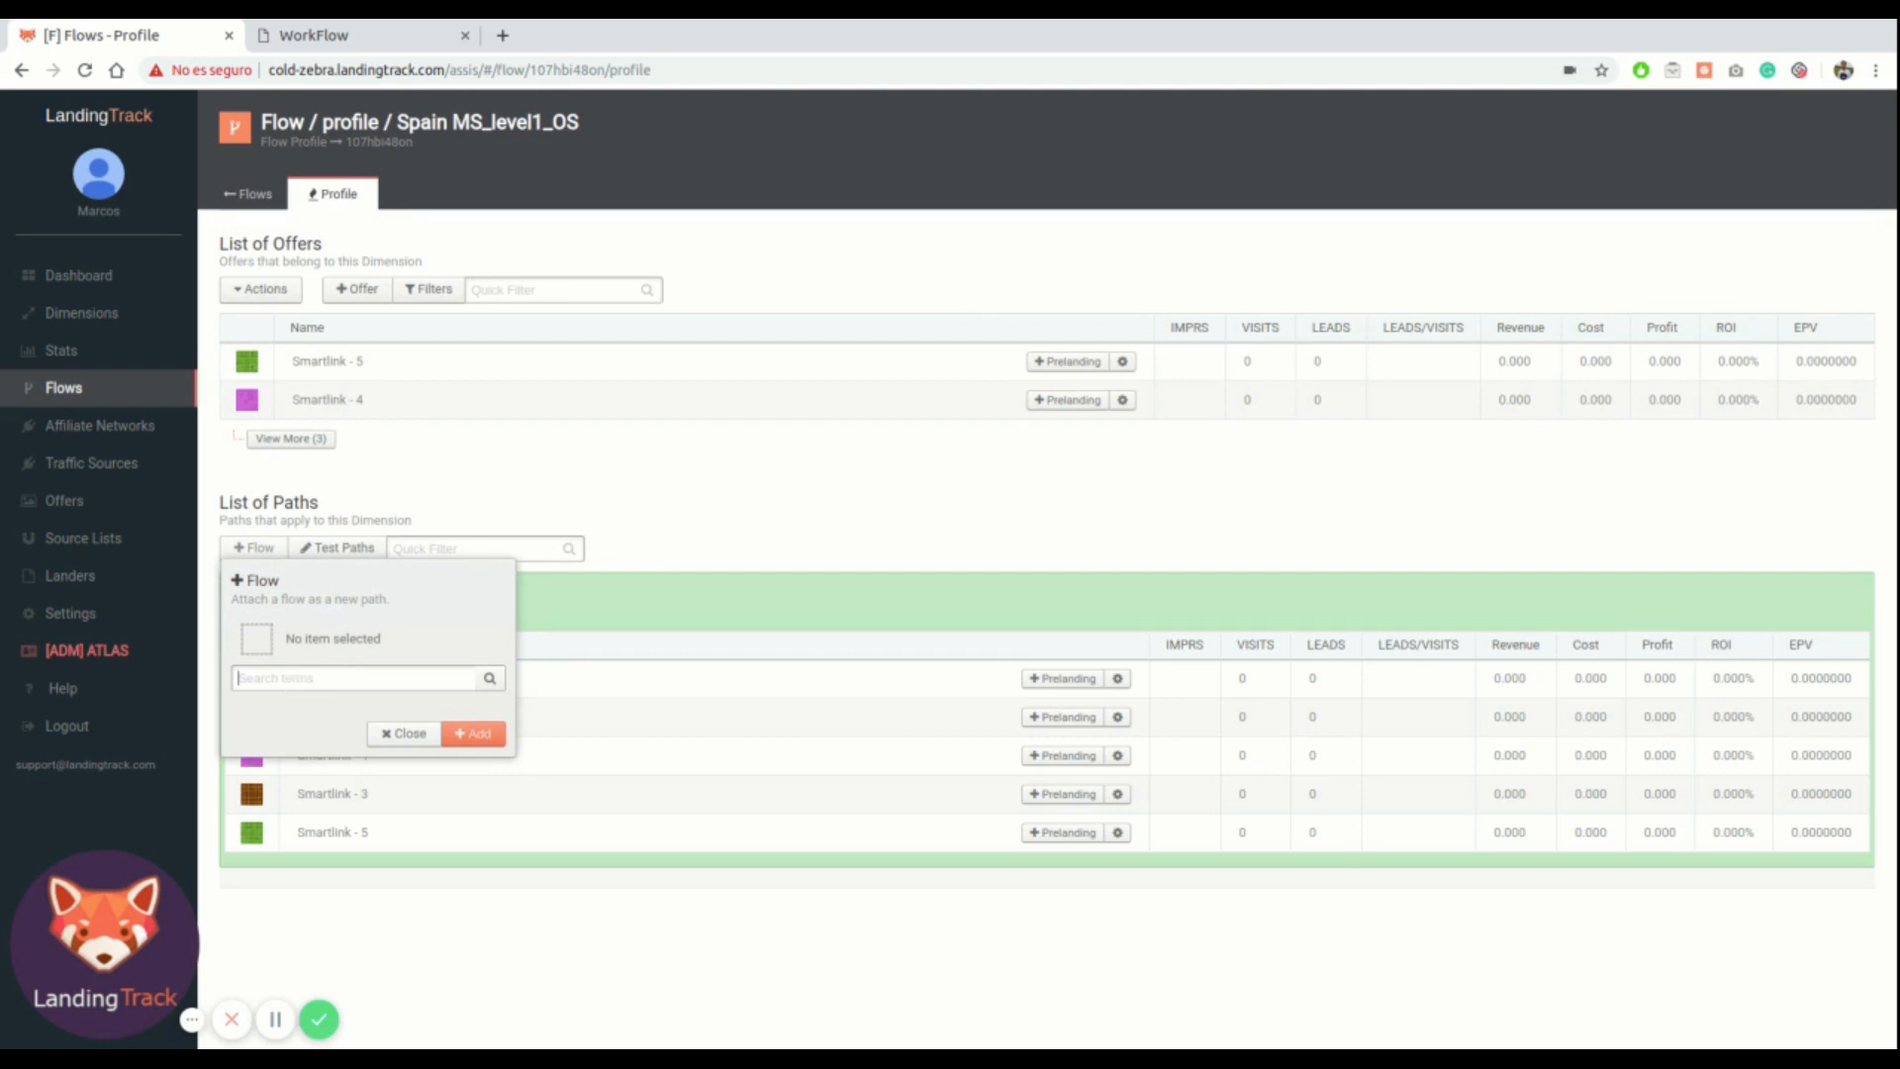
text(2)
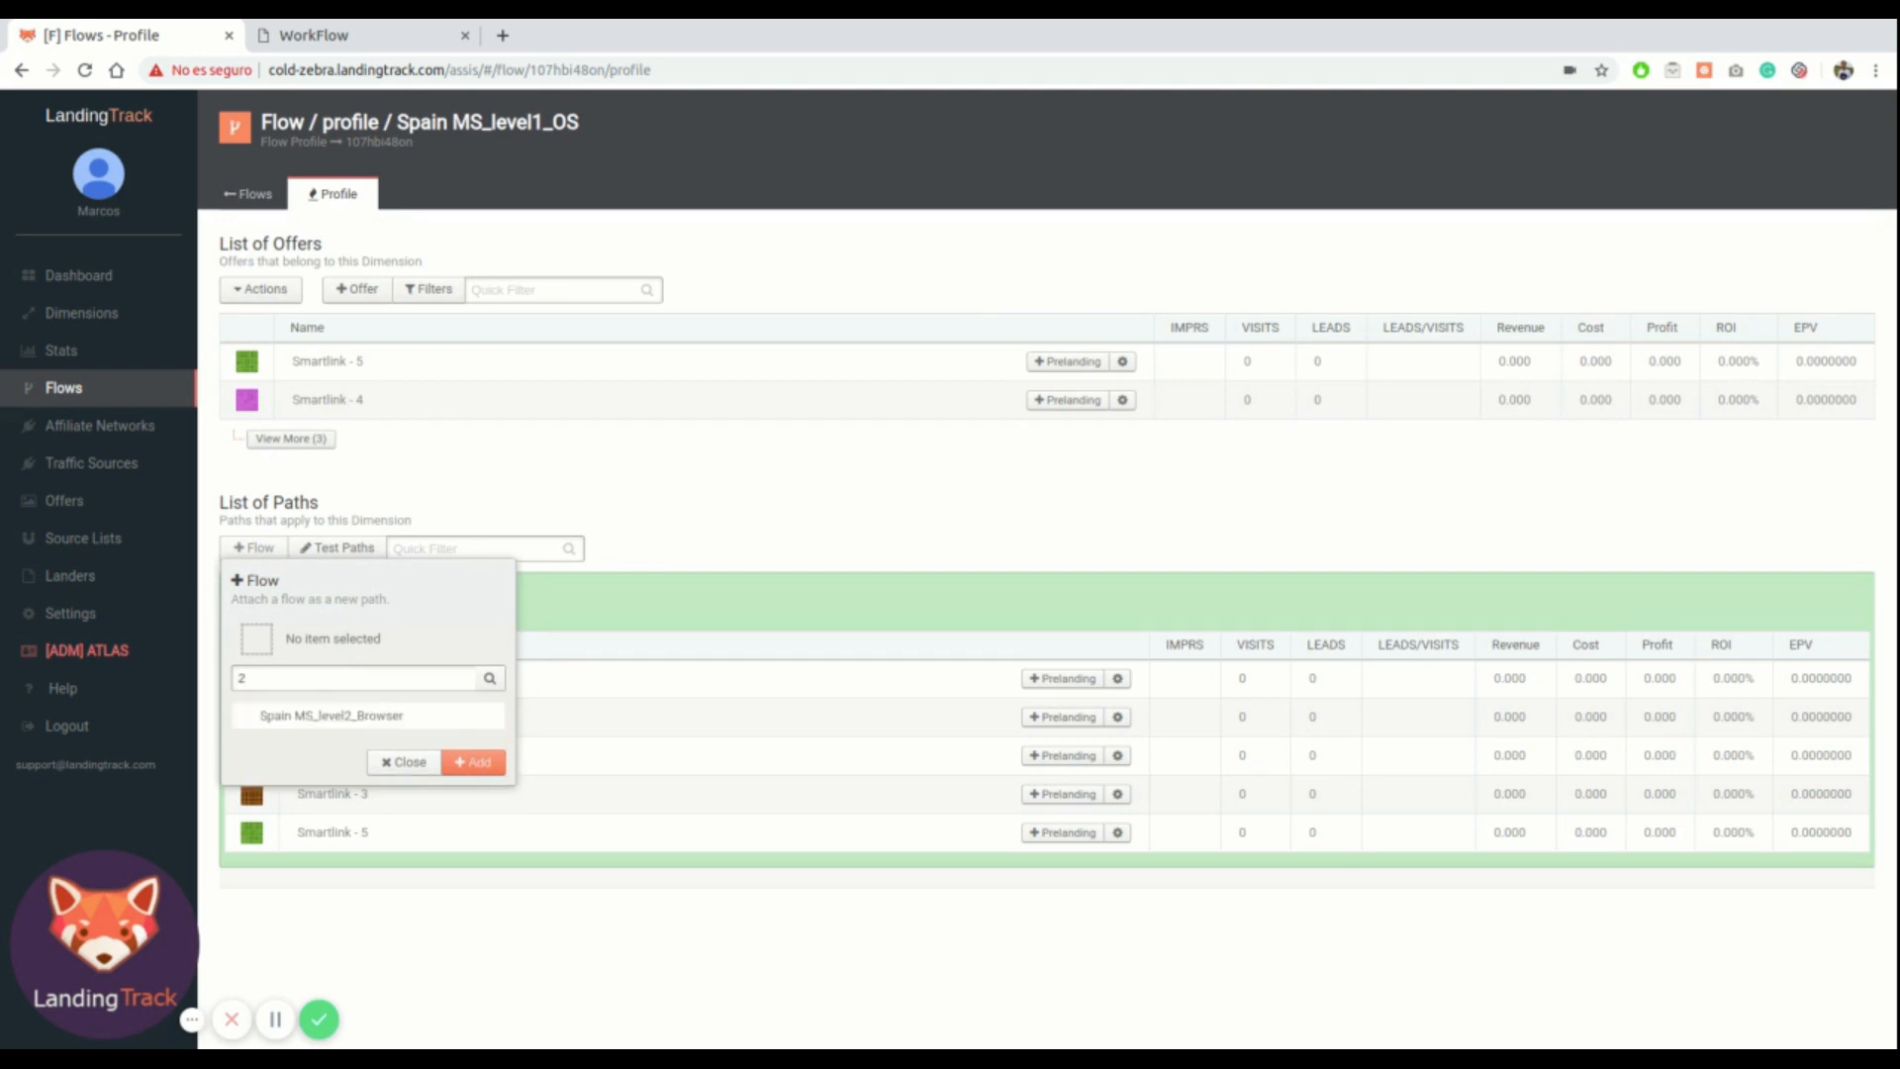
click(348, 716)
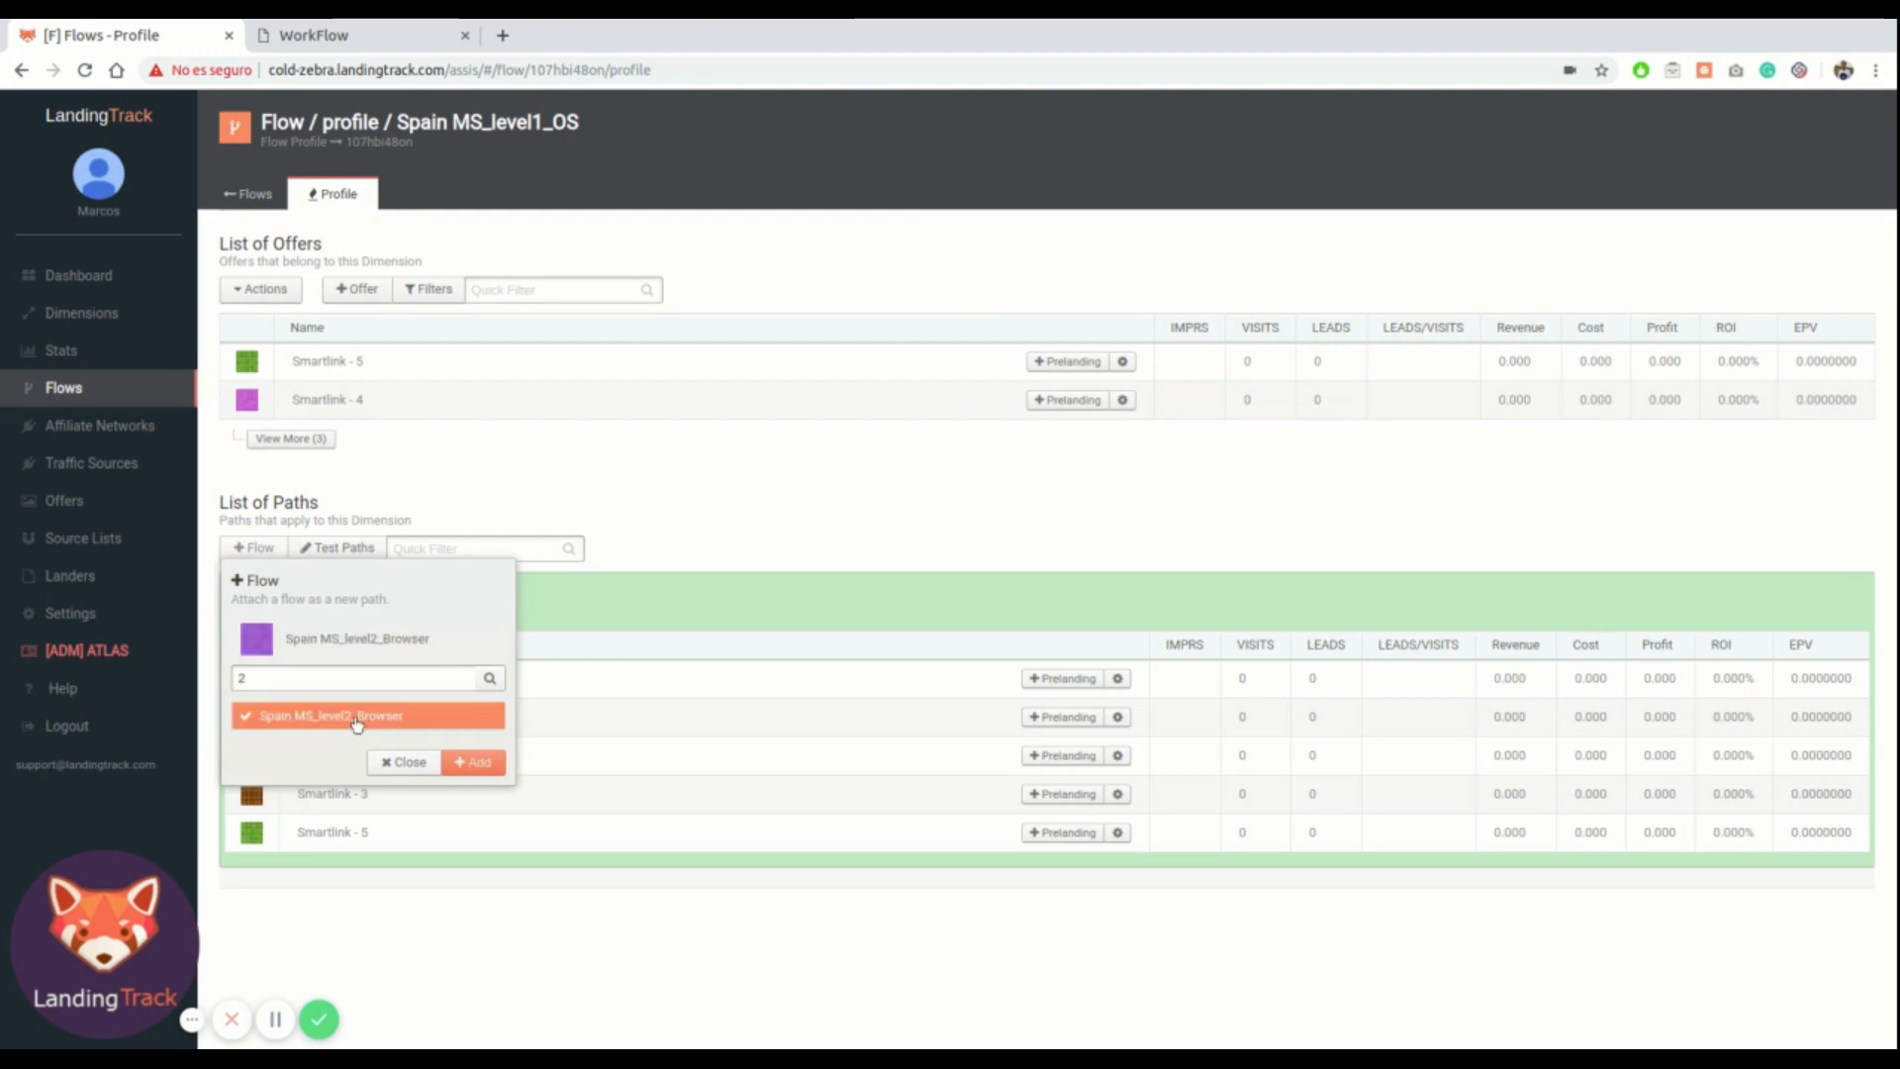
click(475, 762)
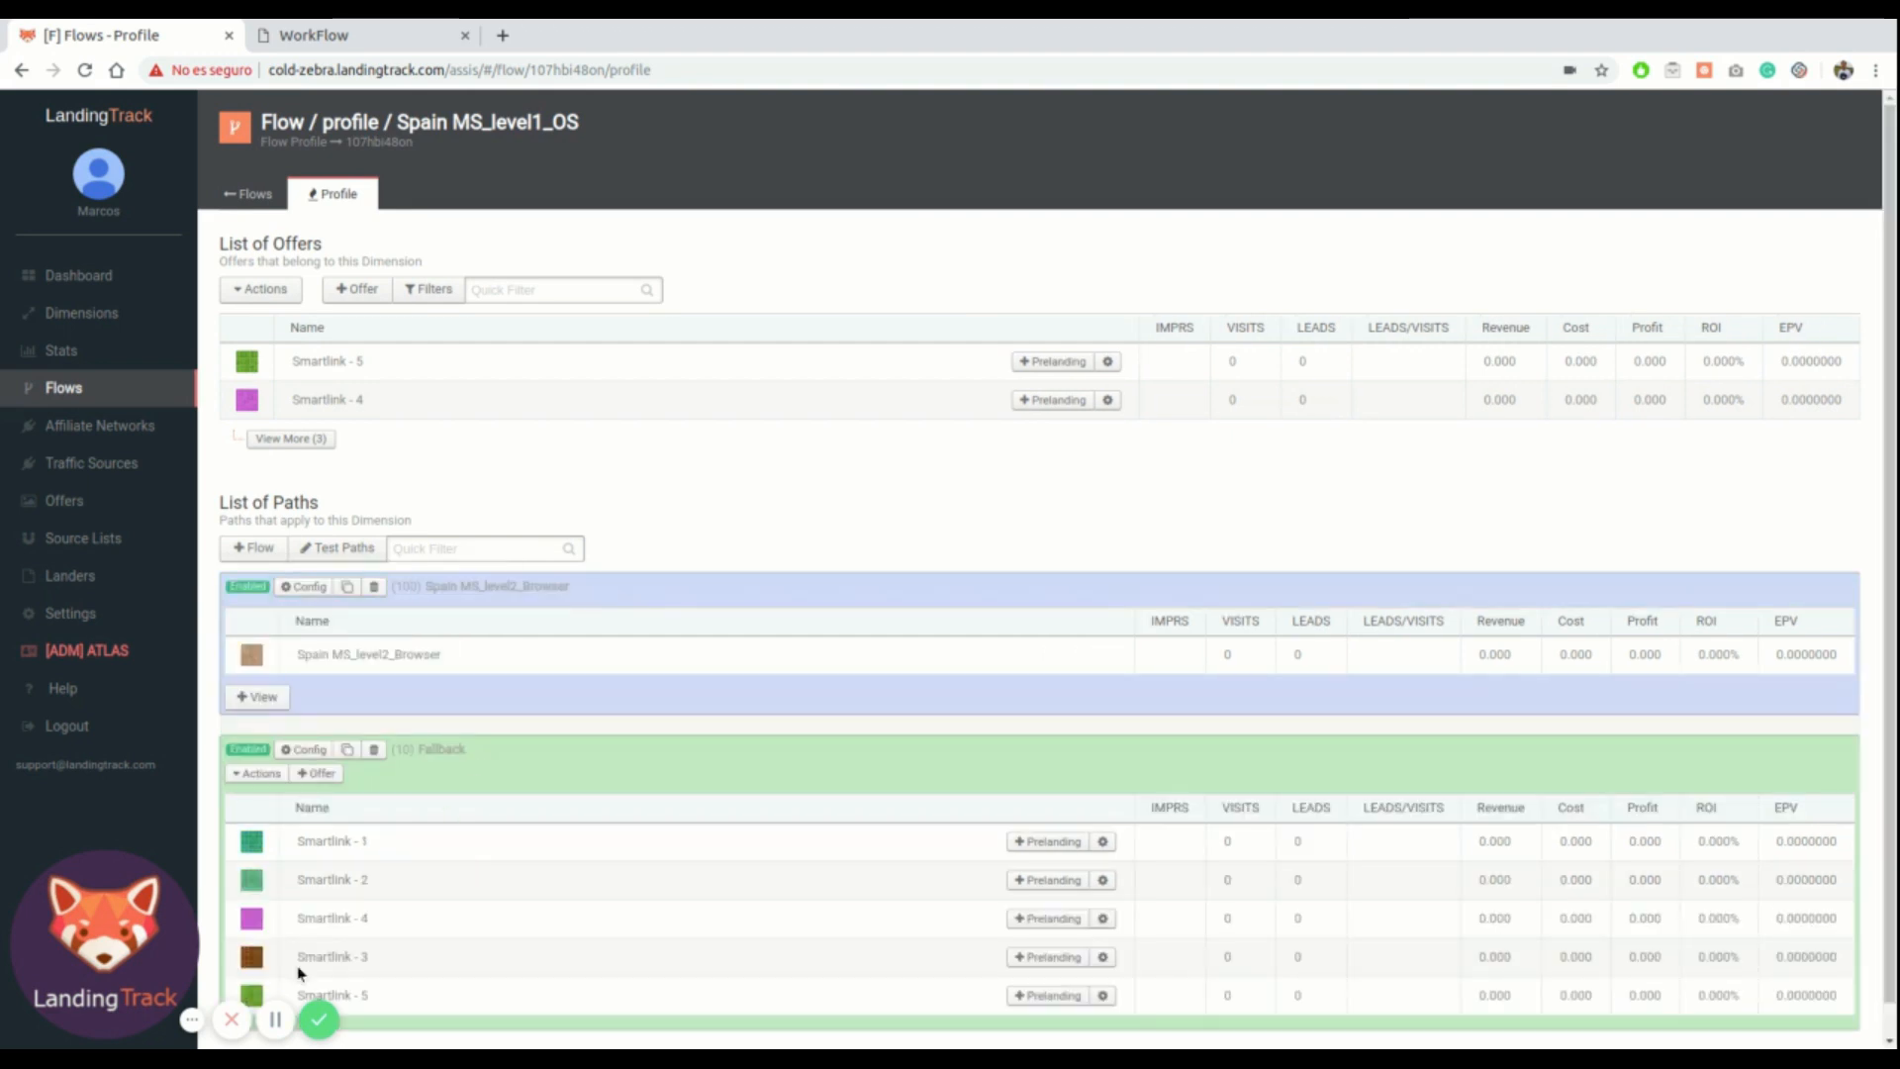
Configure the Spain MS_level2_Browser path with an Android OS filter and save it
click(306, 589)
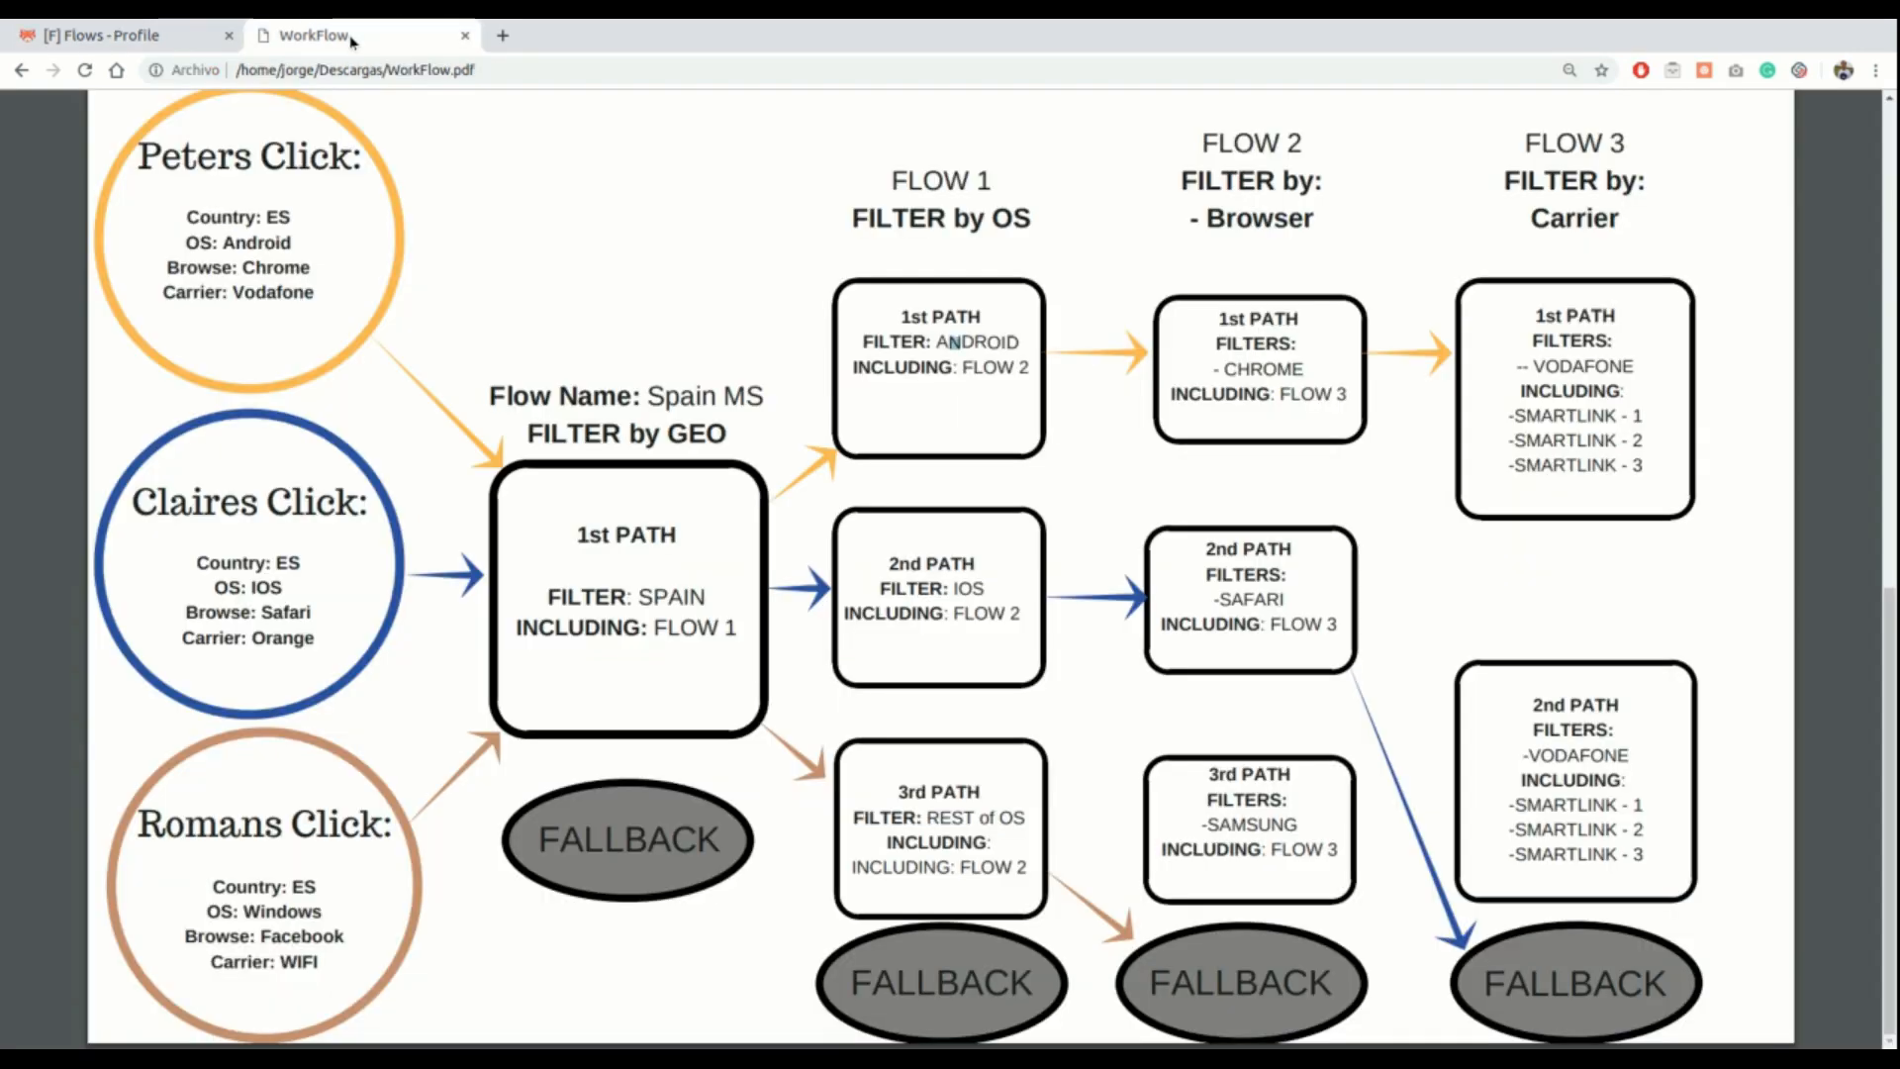
click(358, 38)
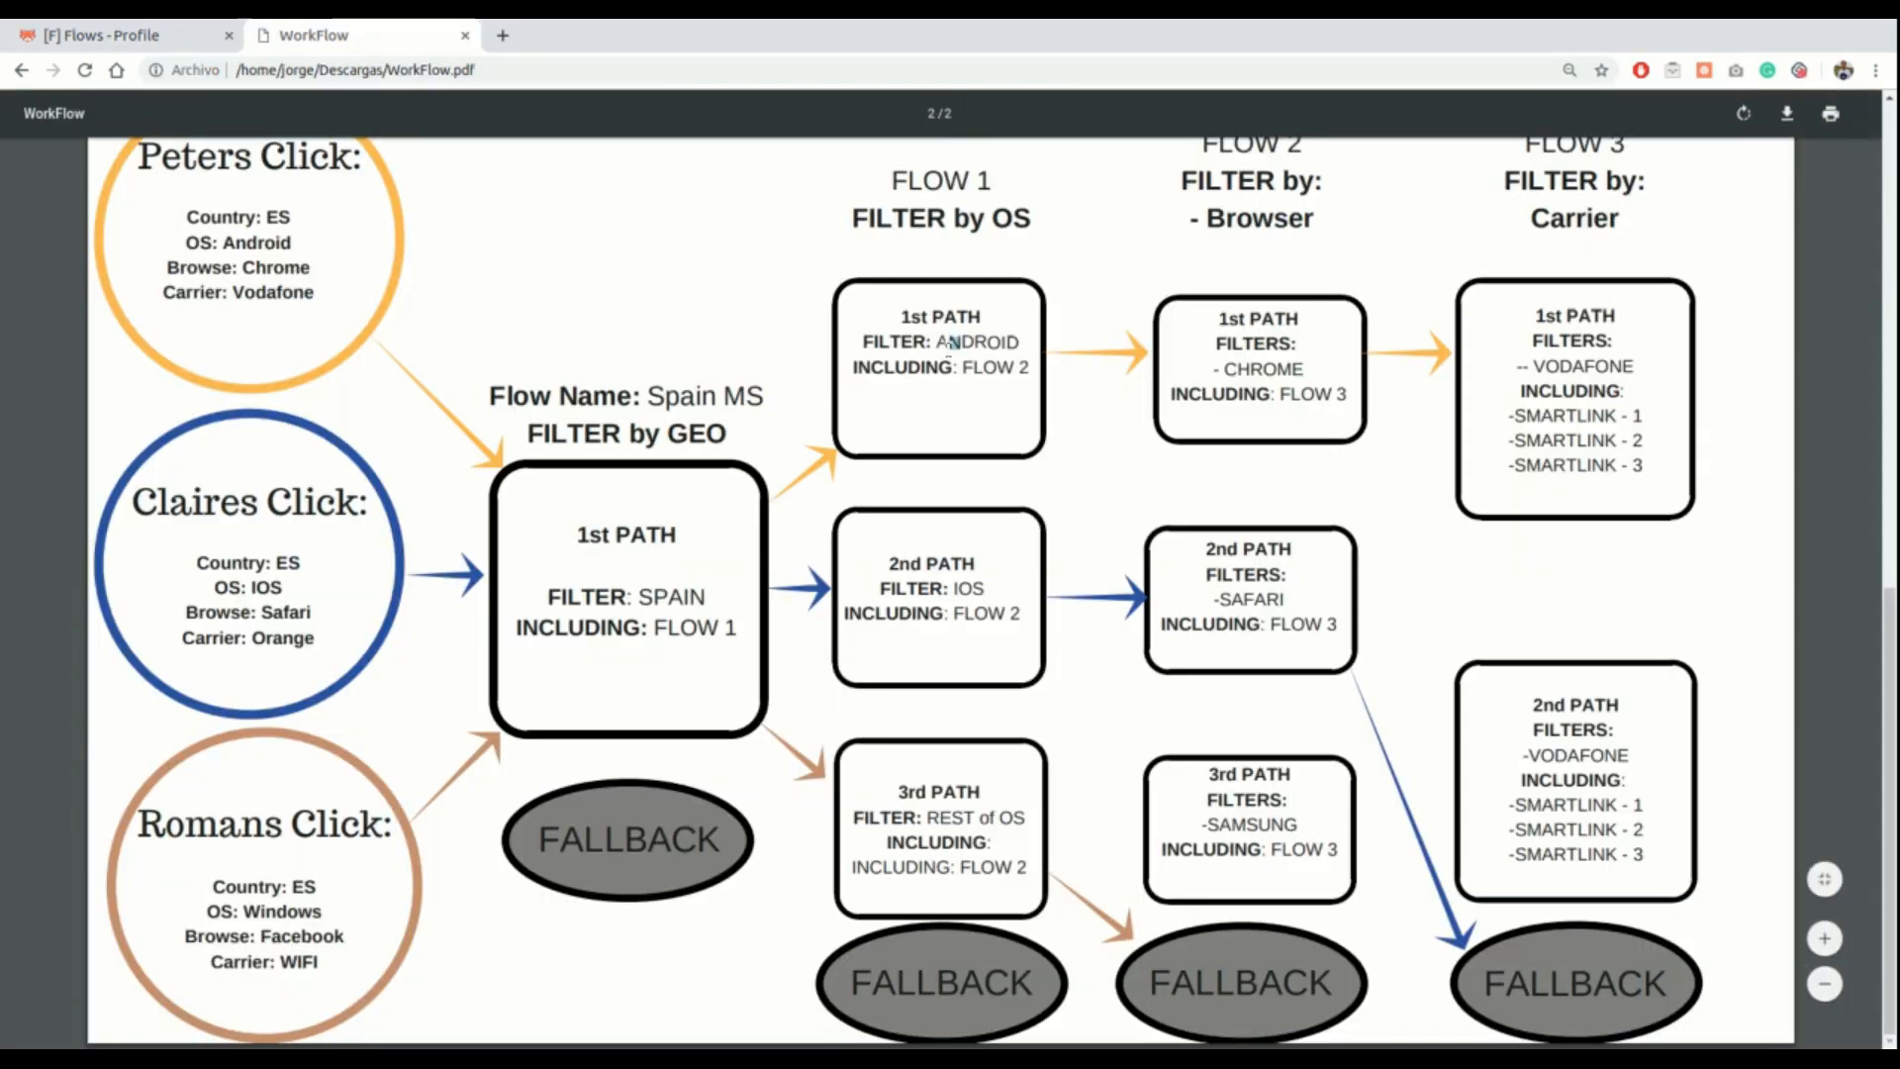
click(150, 38)
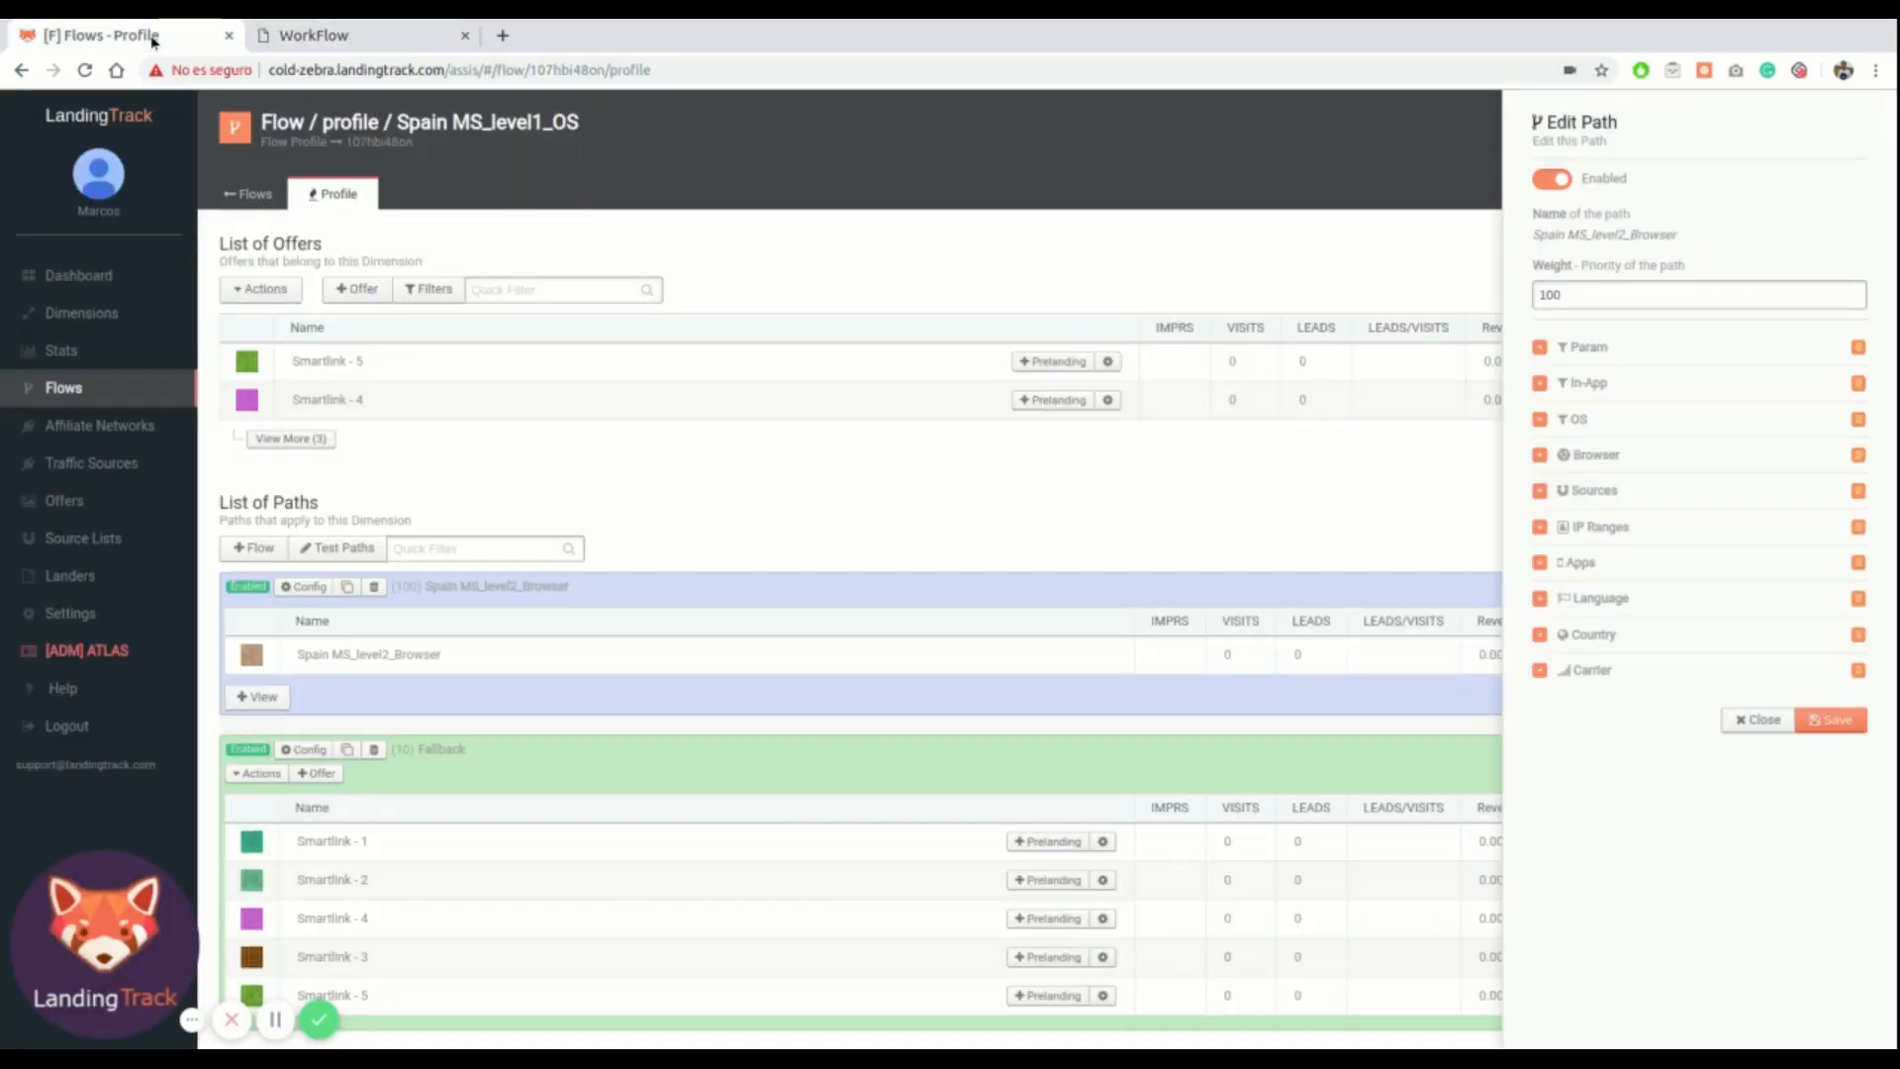
click(1540, 418)
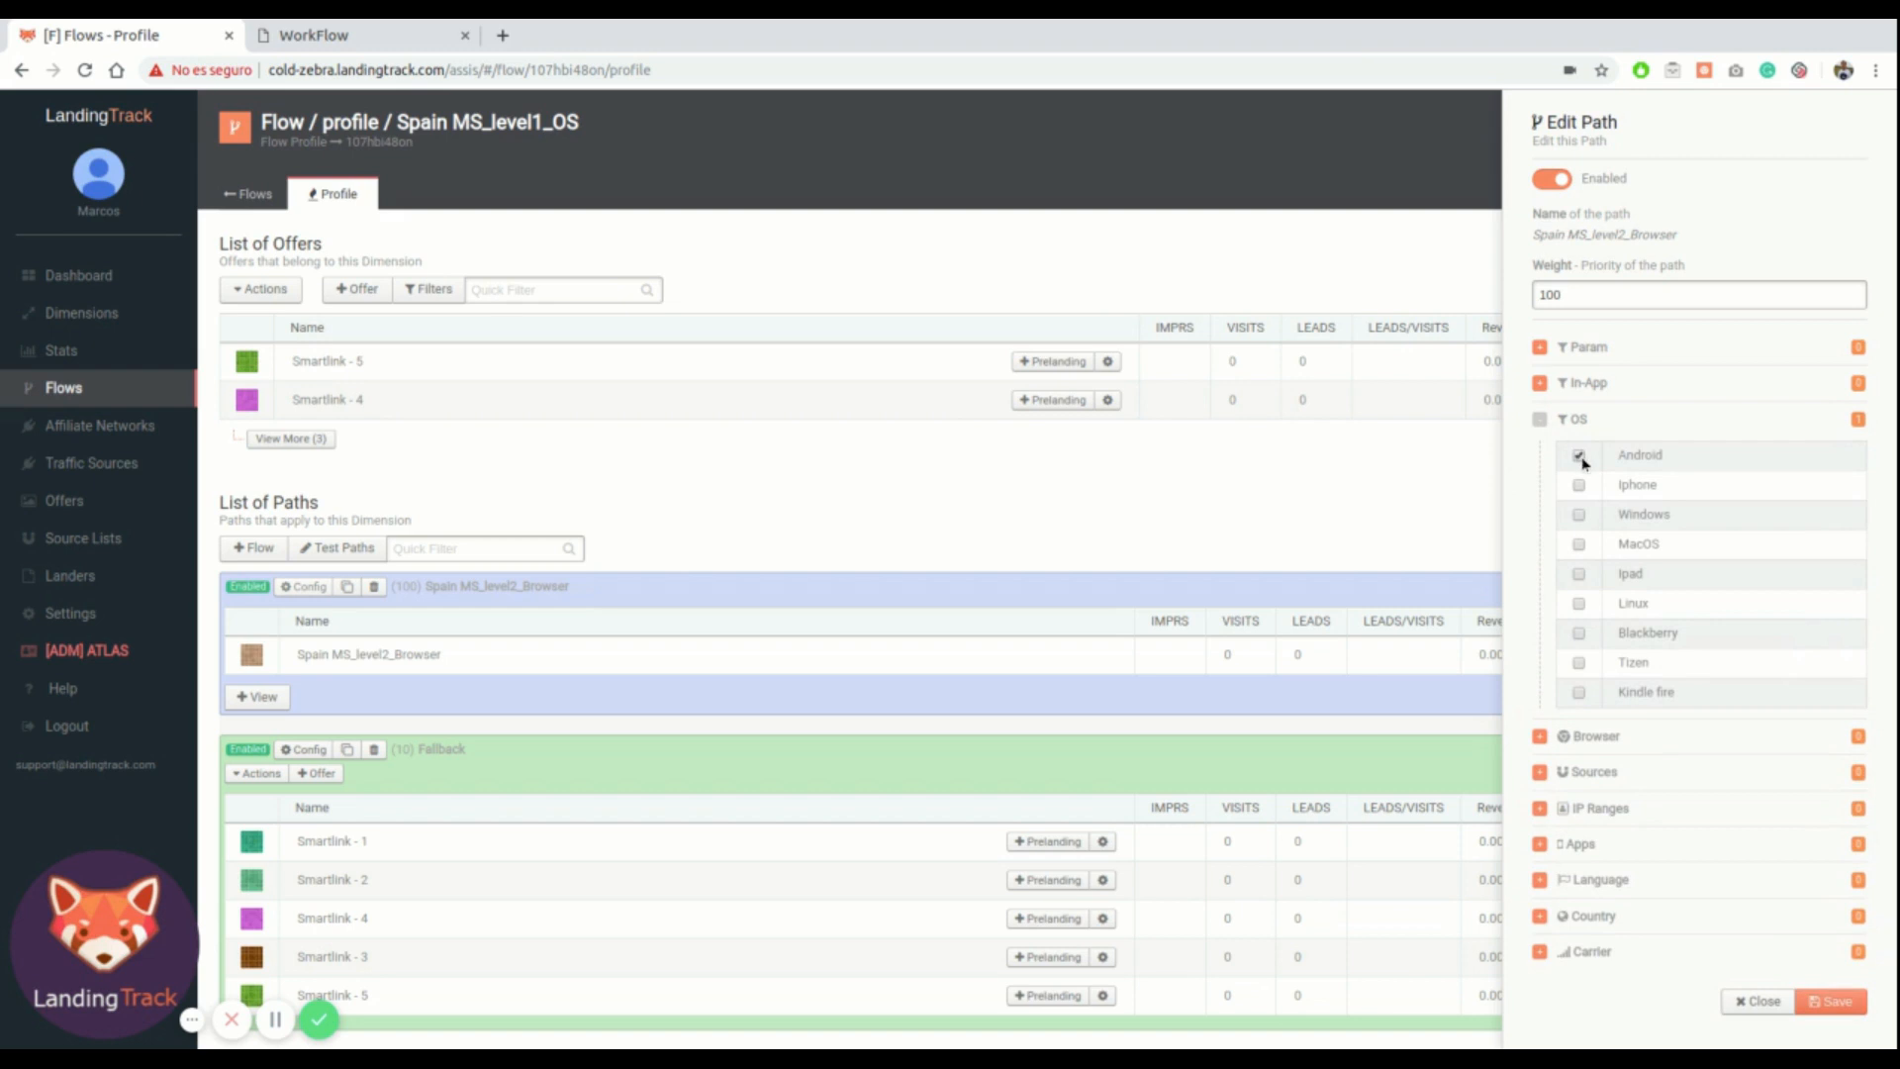
click(1539, 418)
click(1834, 728)
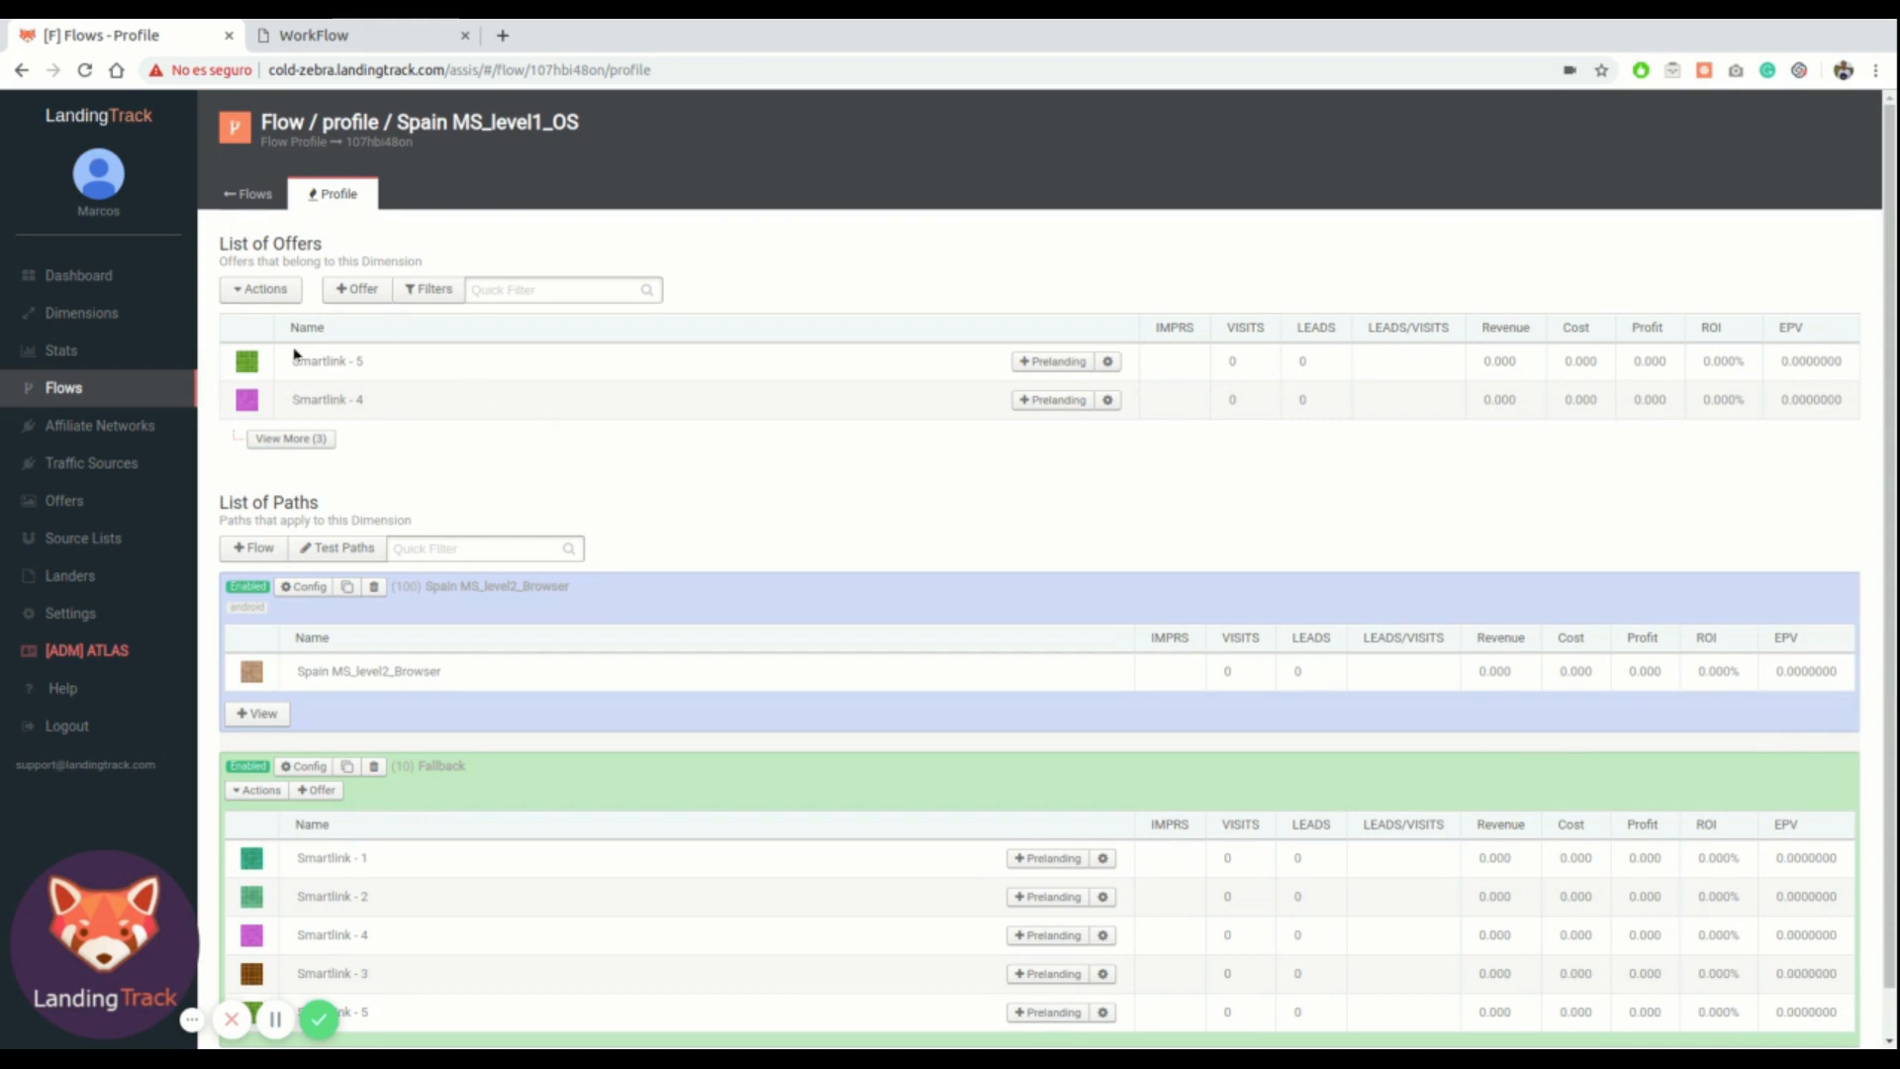
Review the Spain MS flow name and geo filter in the workflow diagram
click(319, 38)
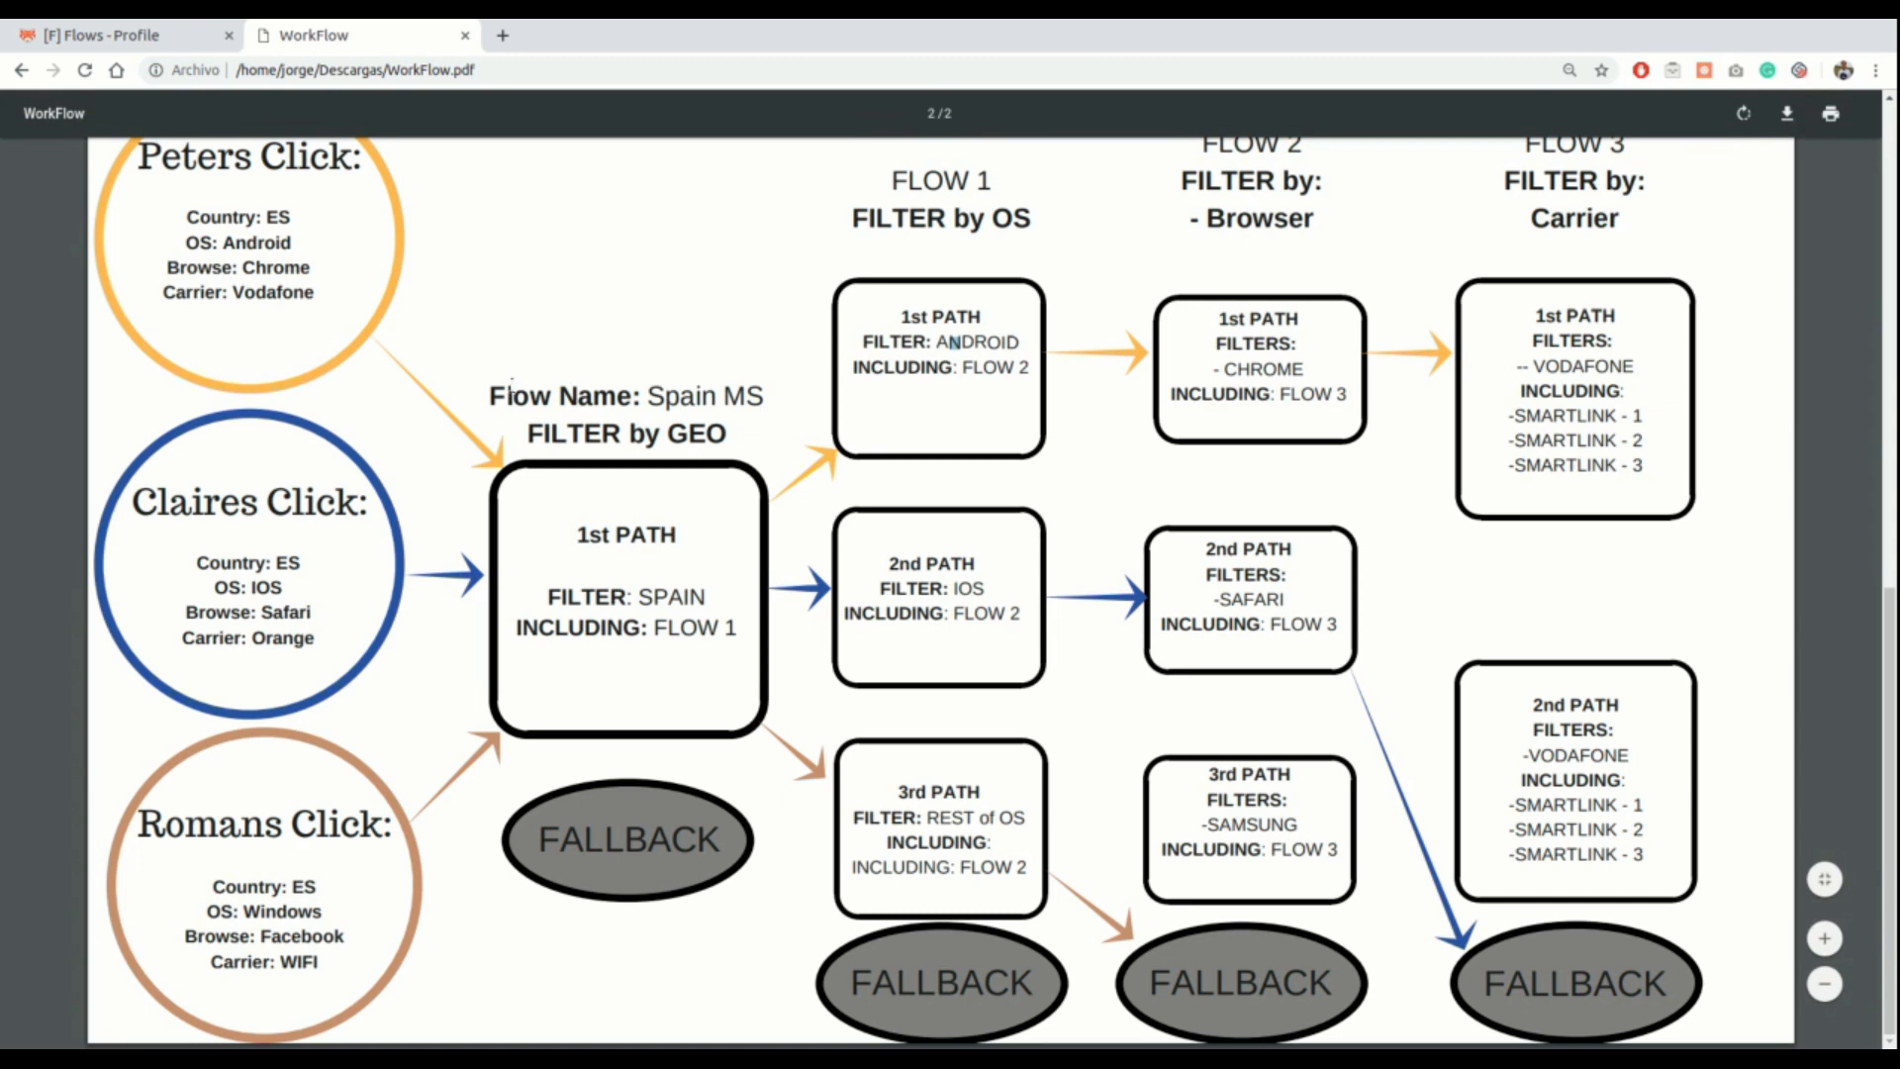
drag(492, 386, 718, 441)
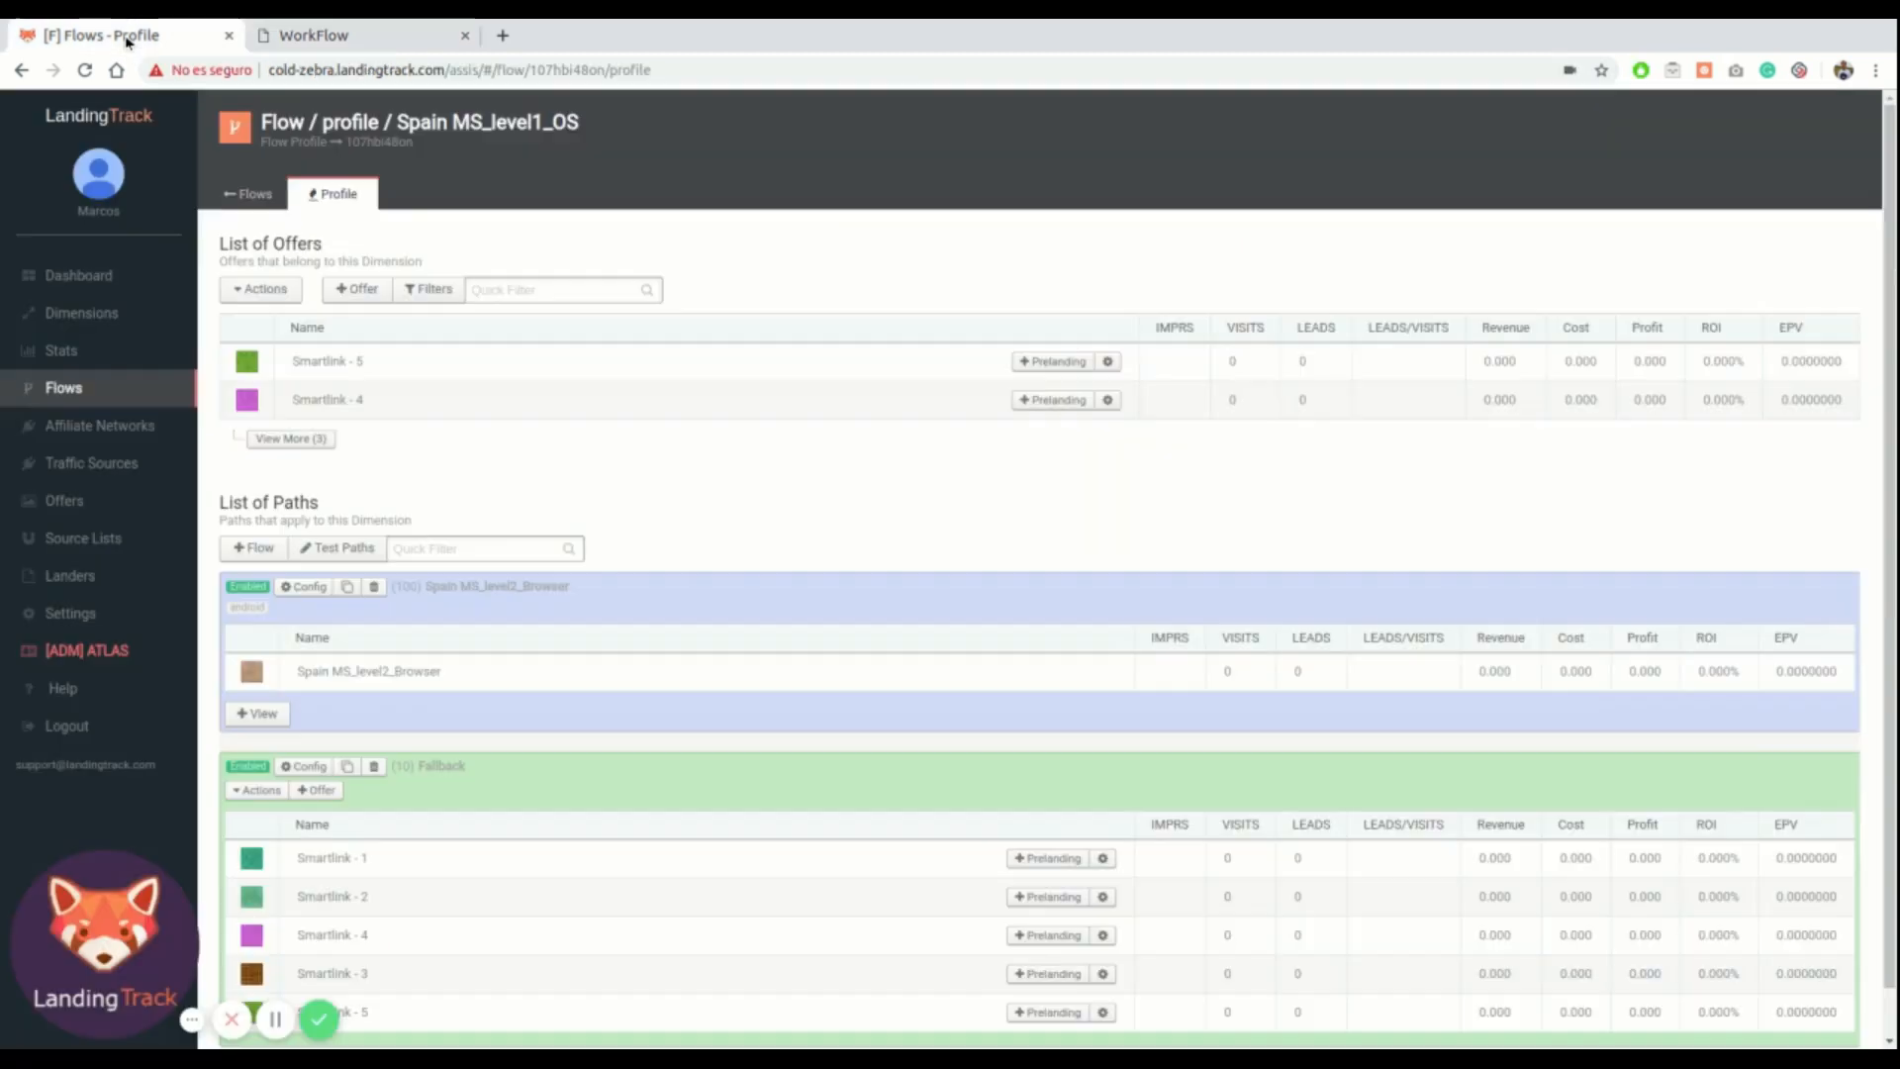
Open the Spain MS flow and attach the Spain MS_level1_OS flow as a new path
click(135, 39)
click(74, 392)
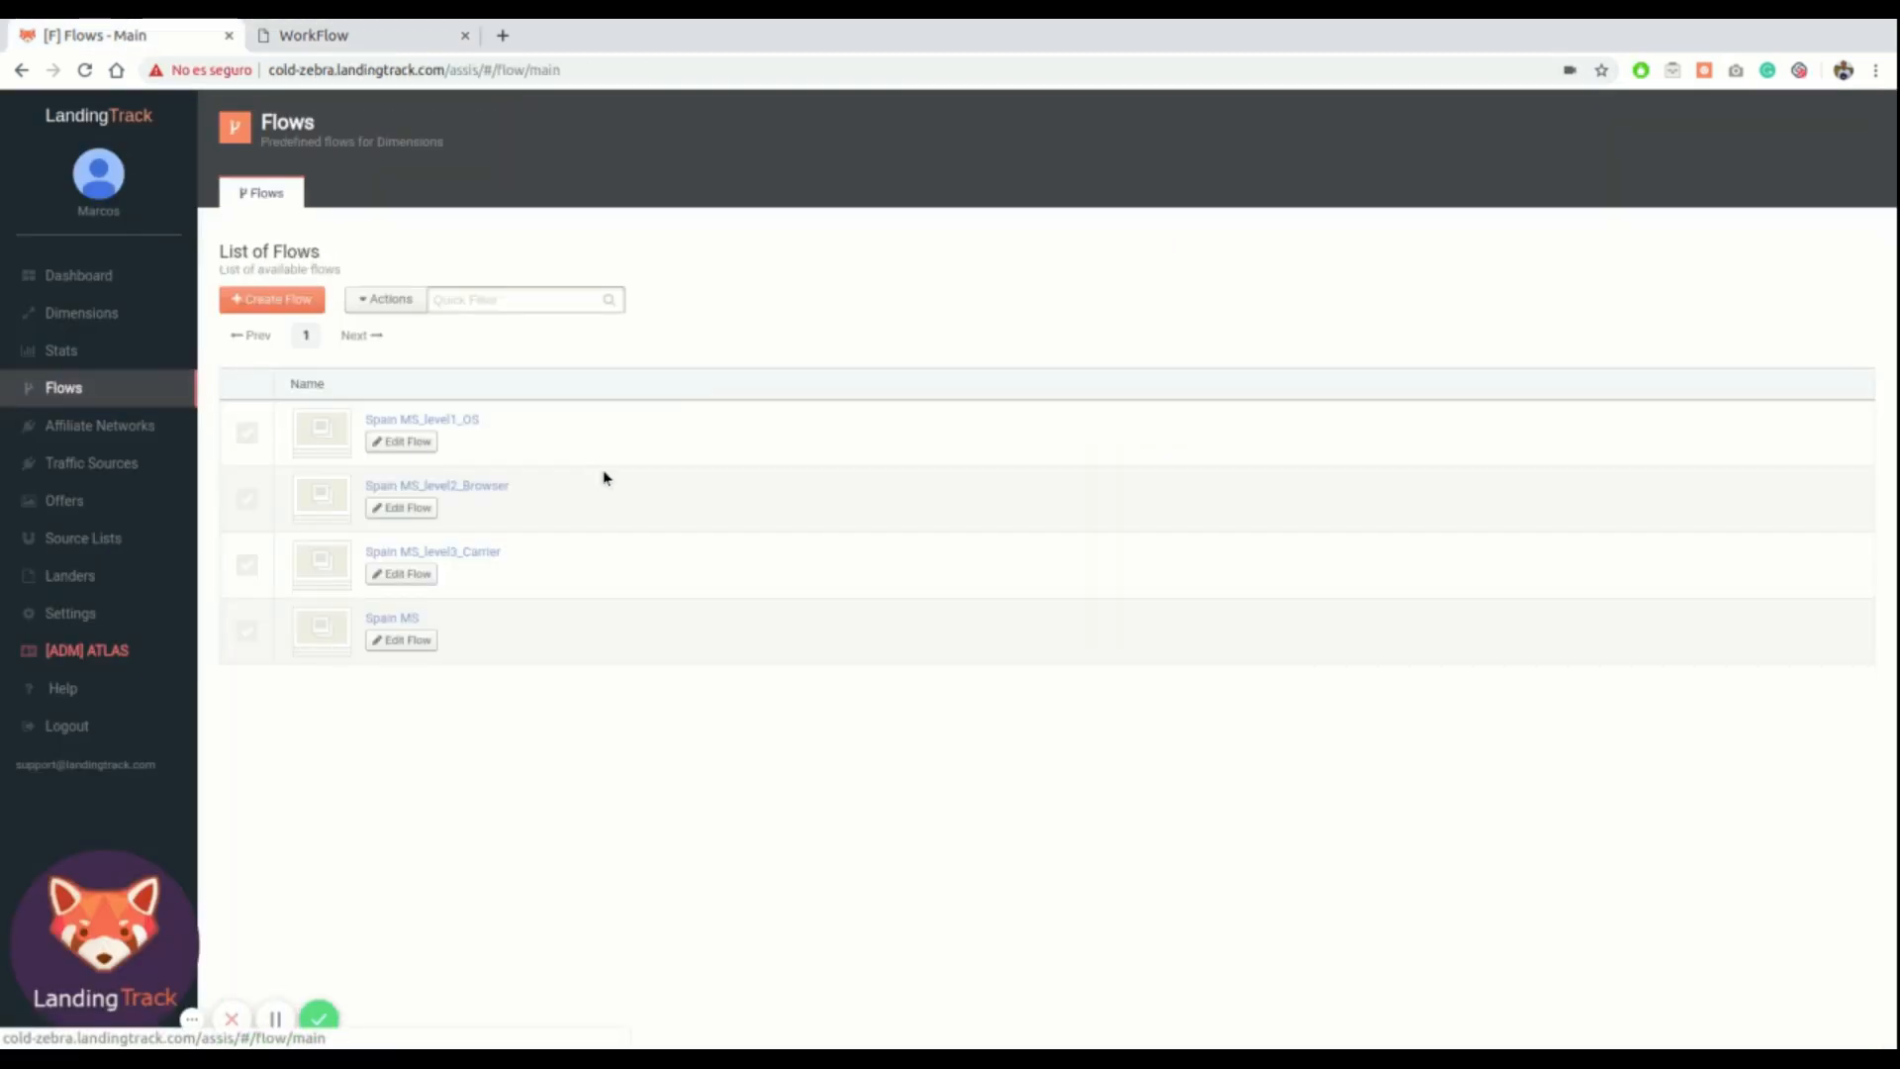
click(394, 621)
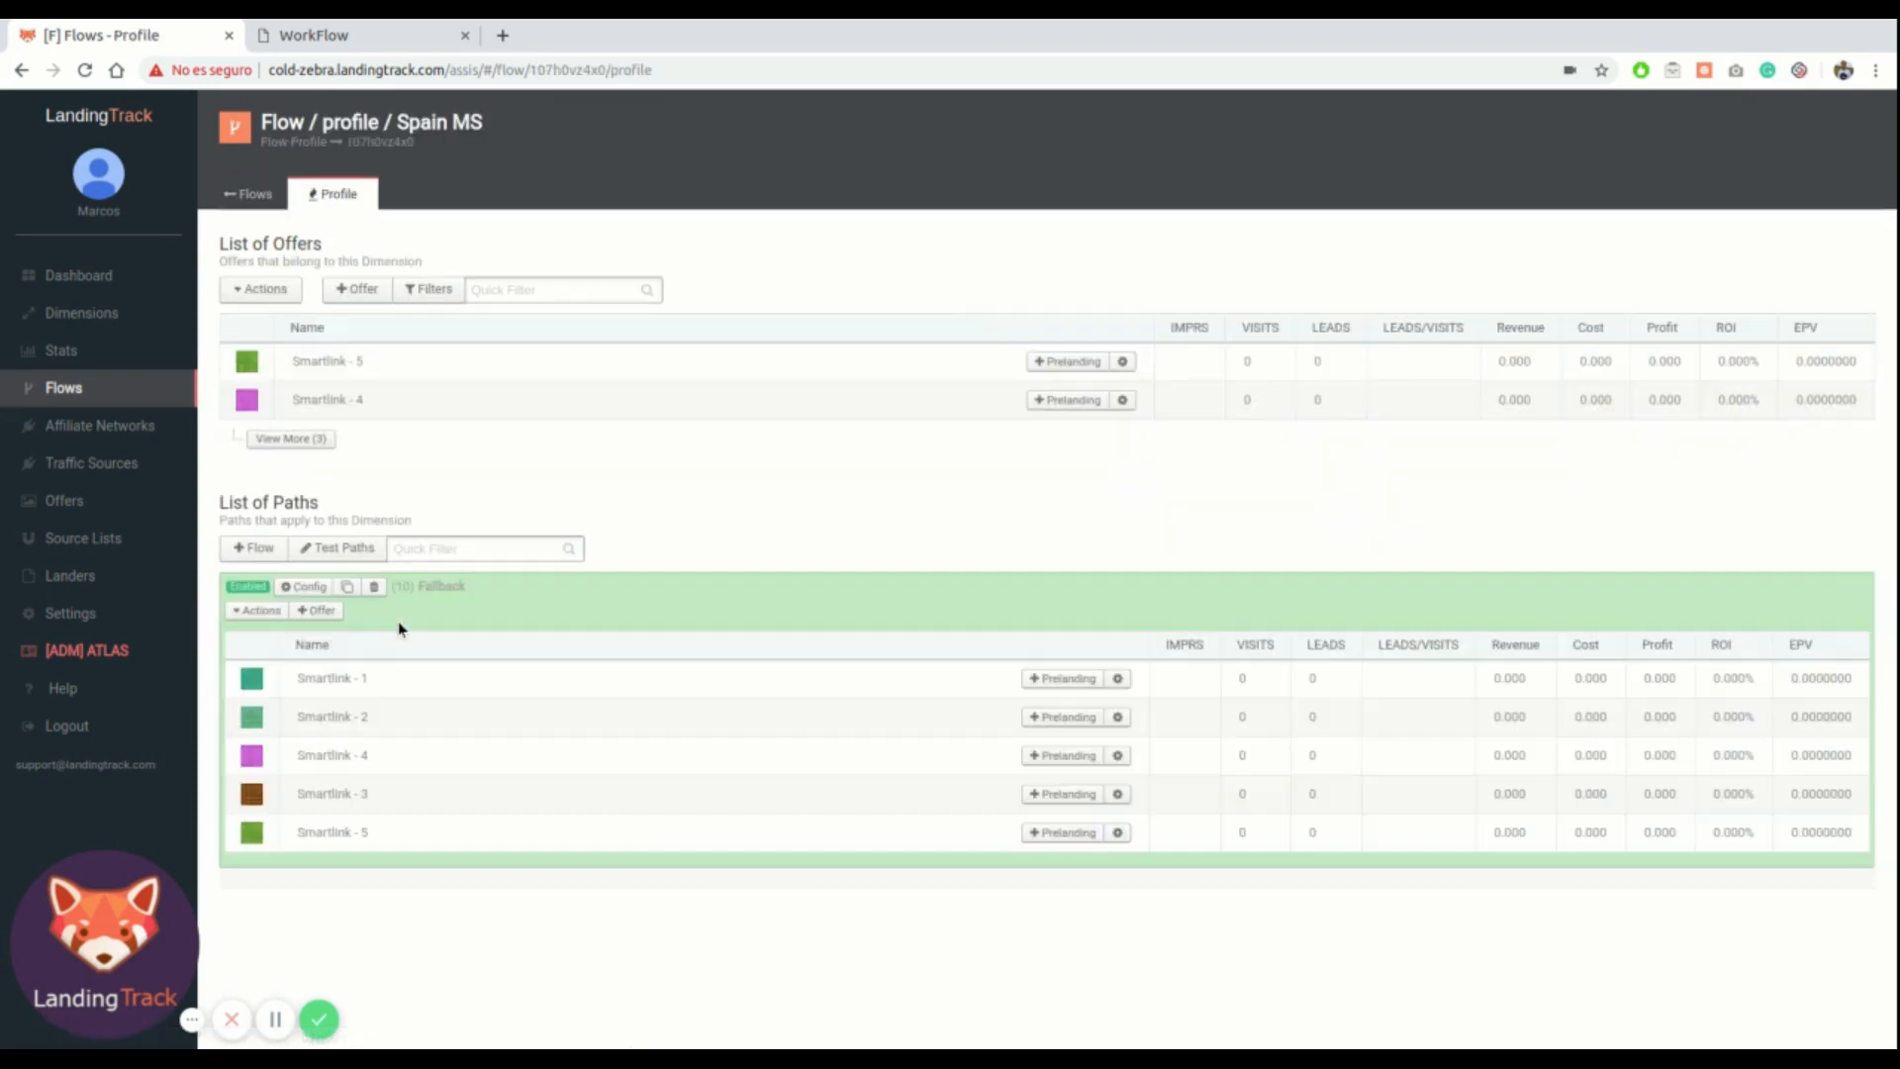
click(260, 549)
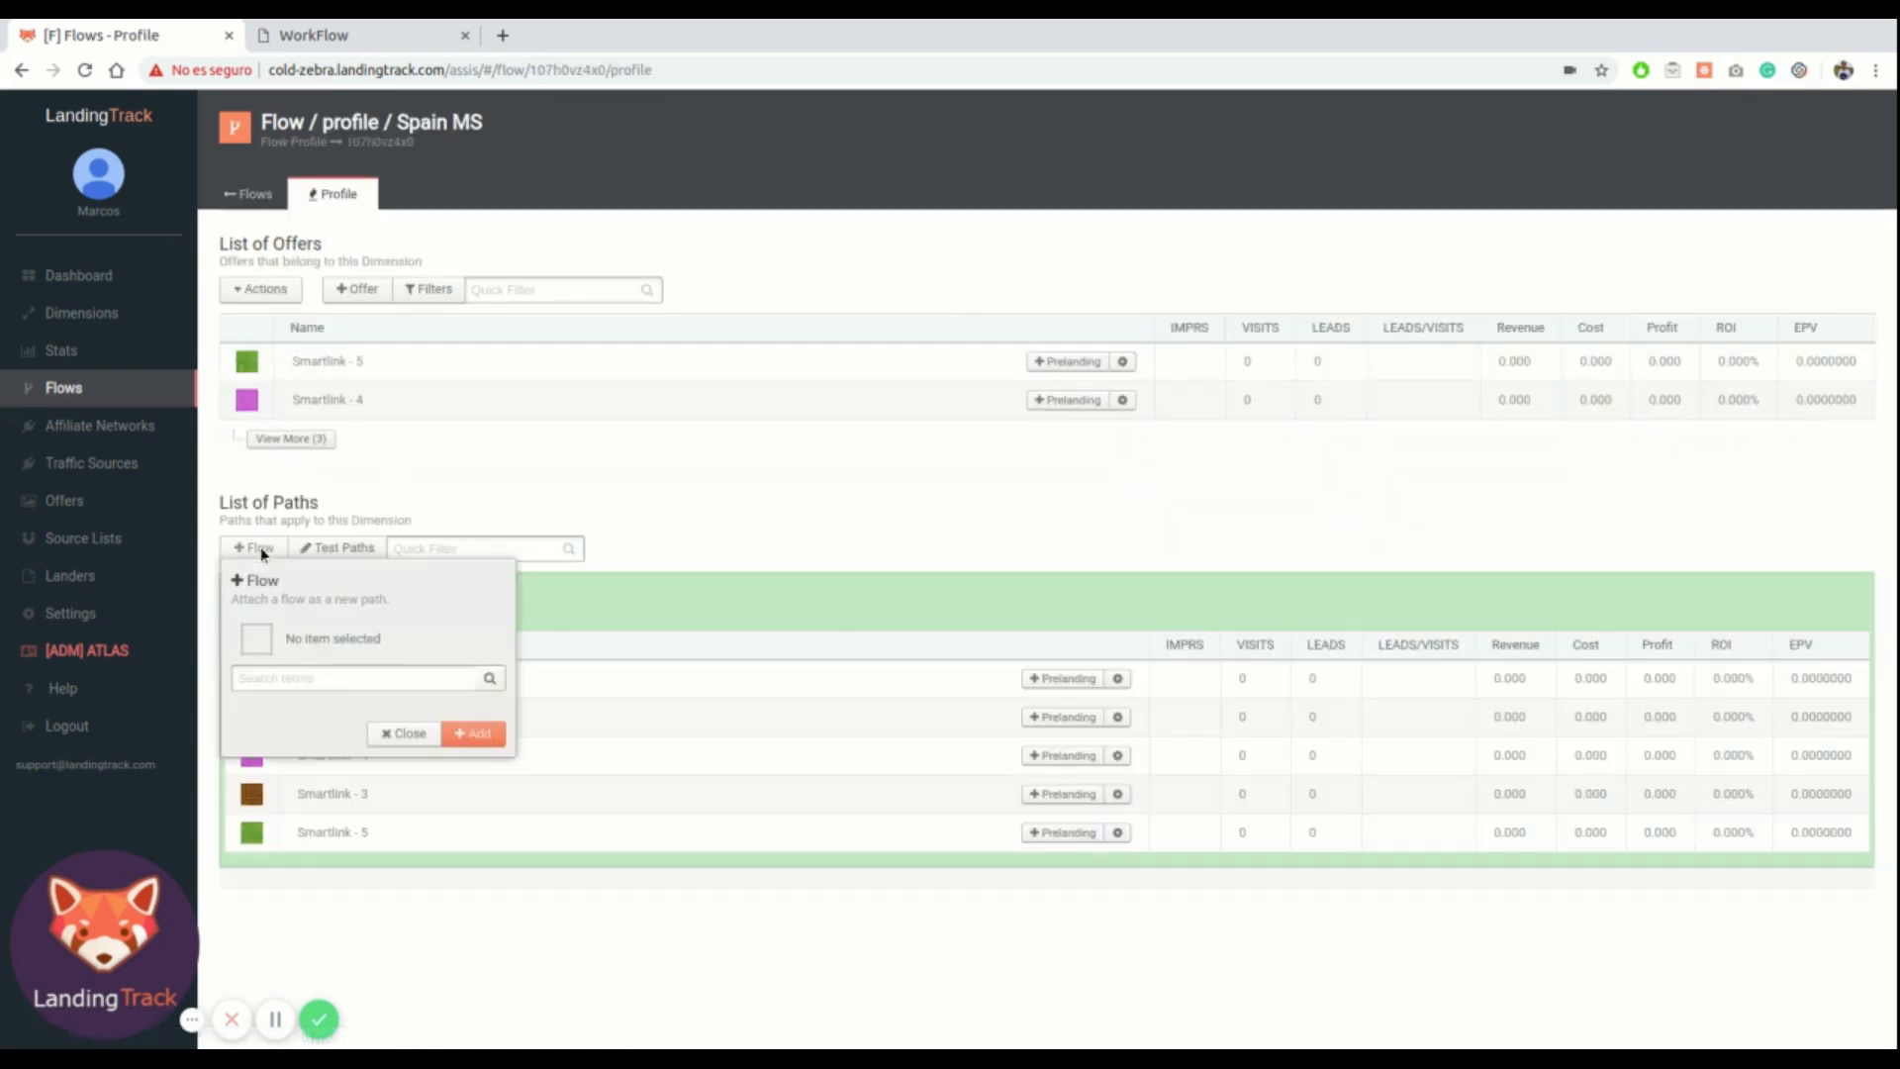
text(1)
click(310, 716)
click(477, 767)
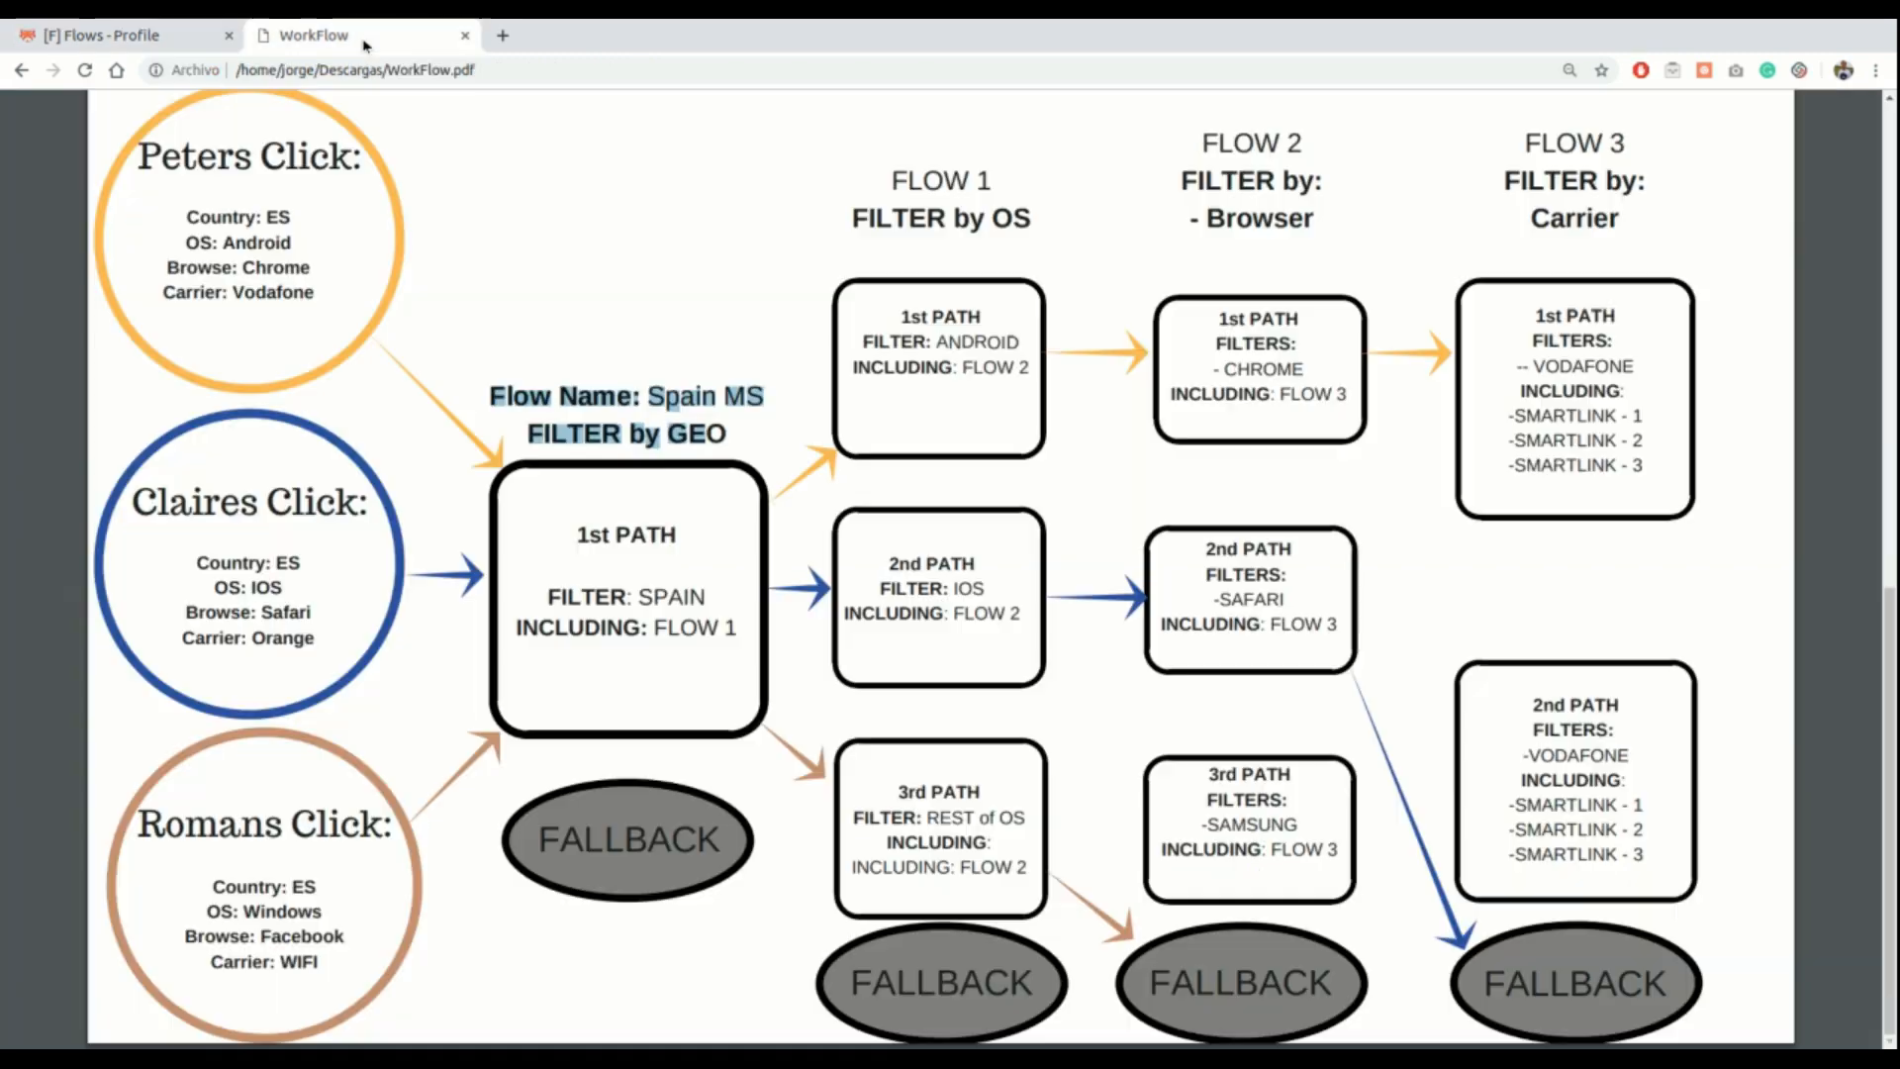
Configure the Spain MS_level1_OS path with a Spain country filter and save it
click(326, 34)
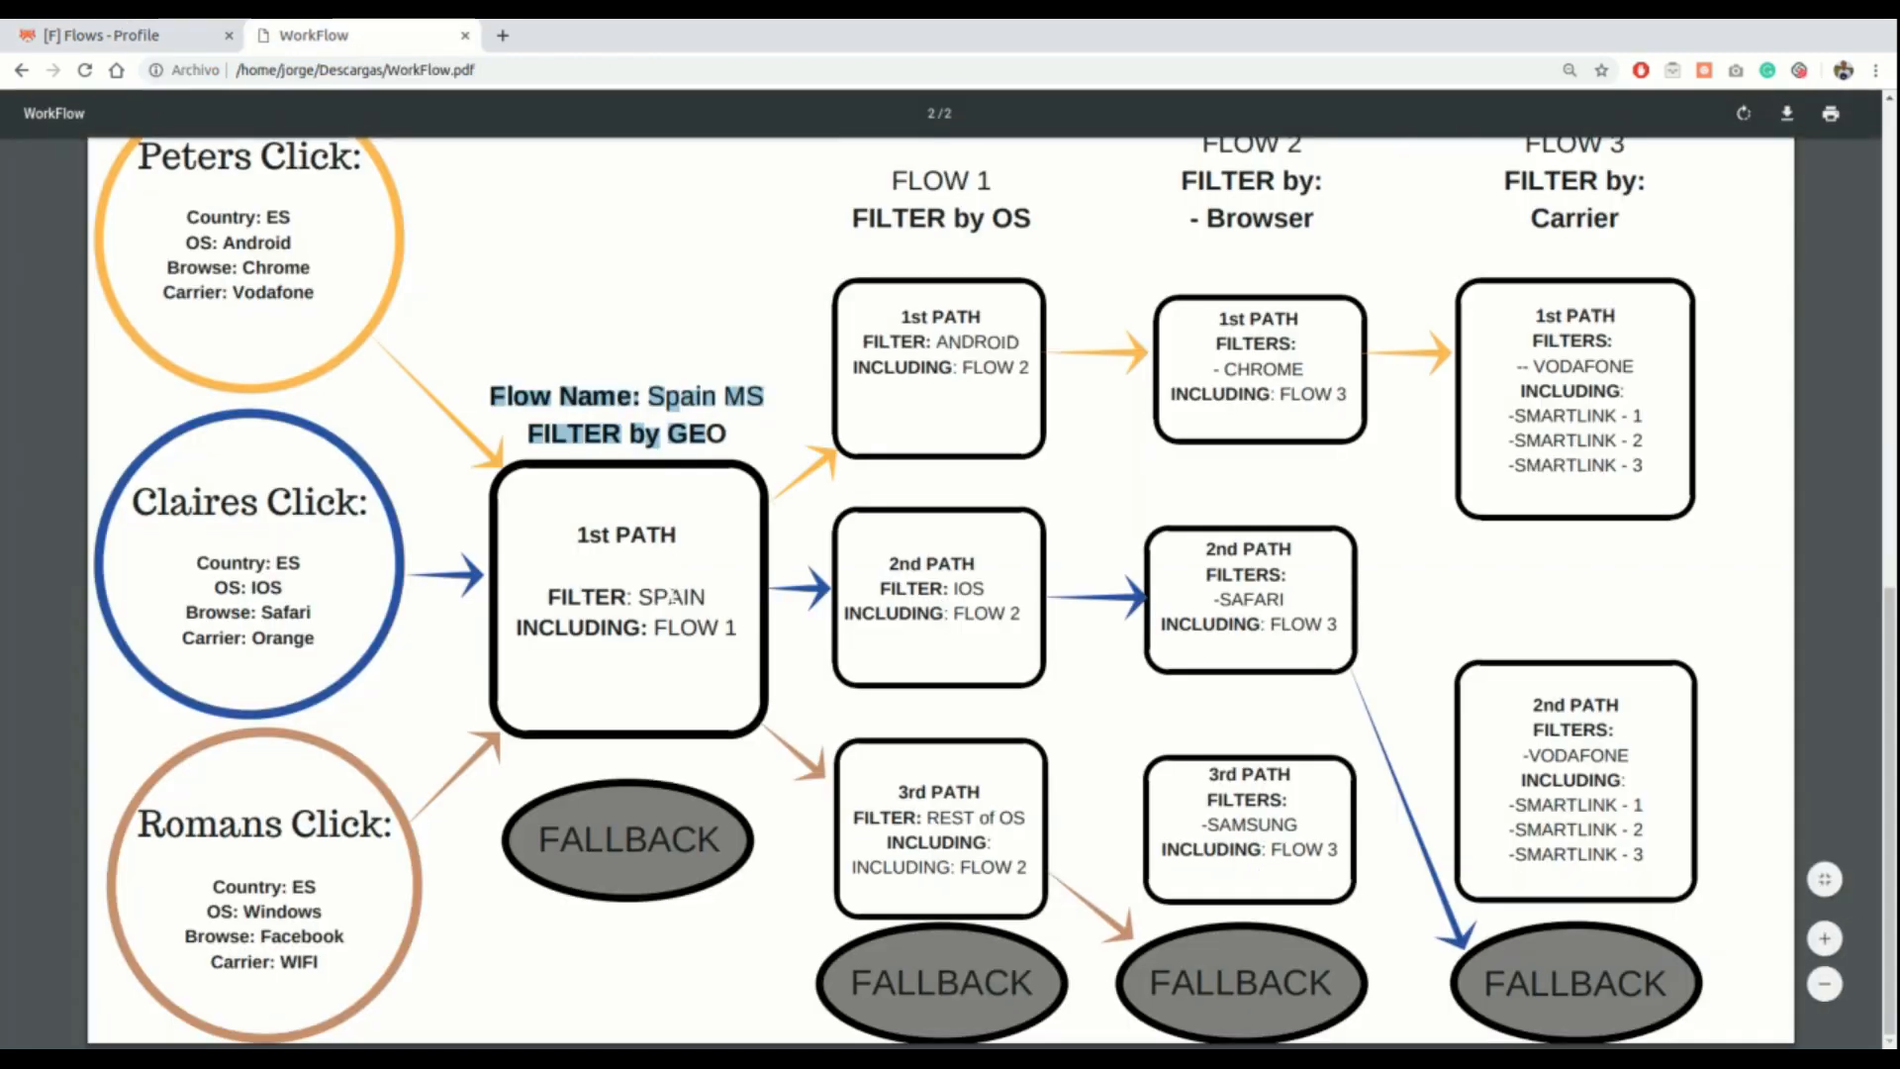
click(149, 34)
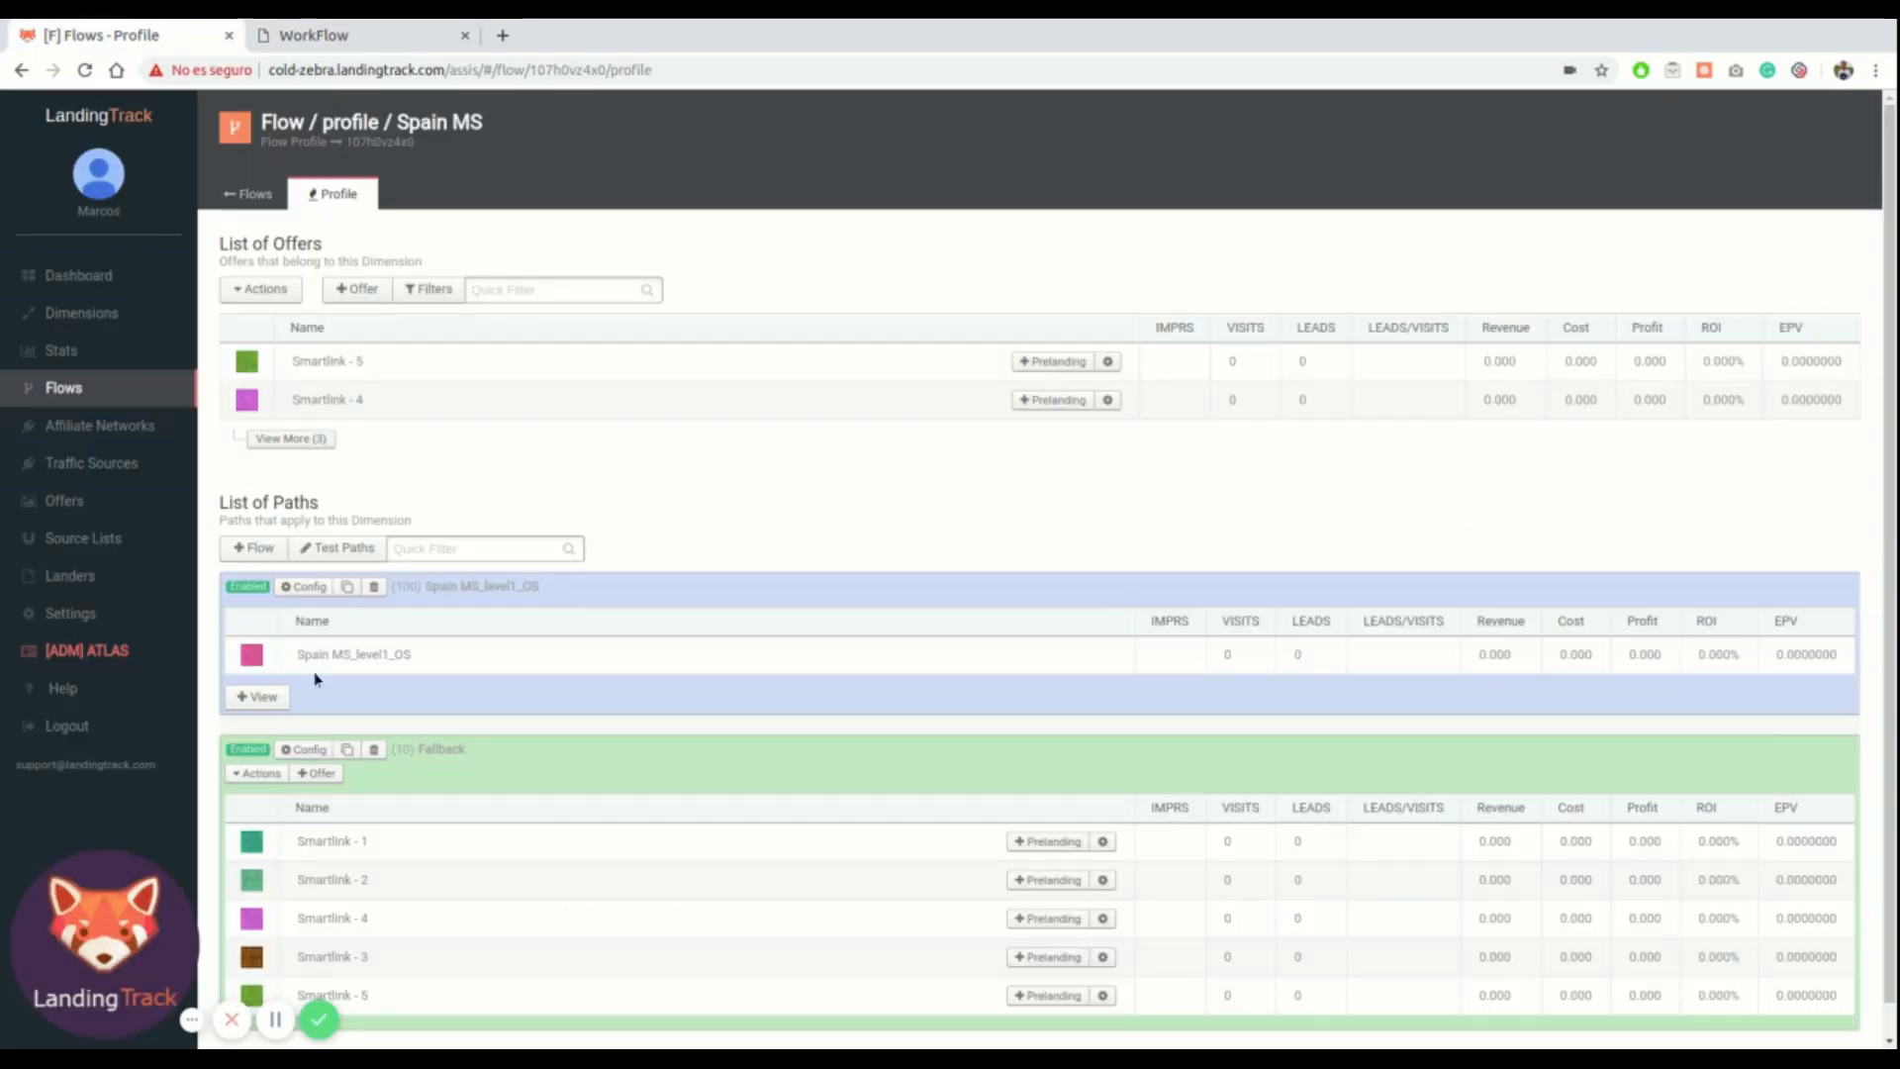
click(311, 586)
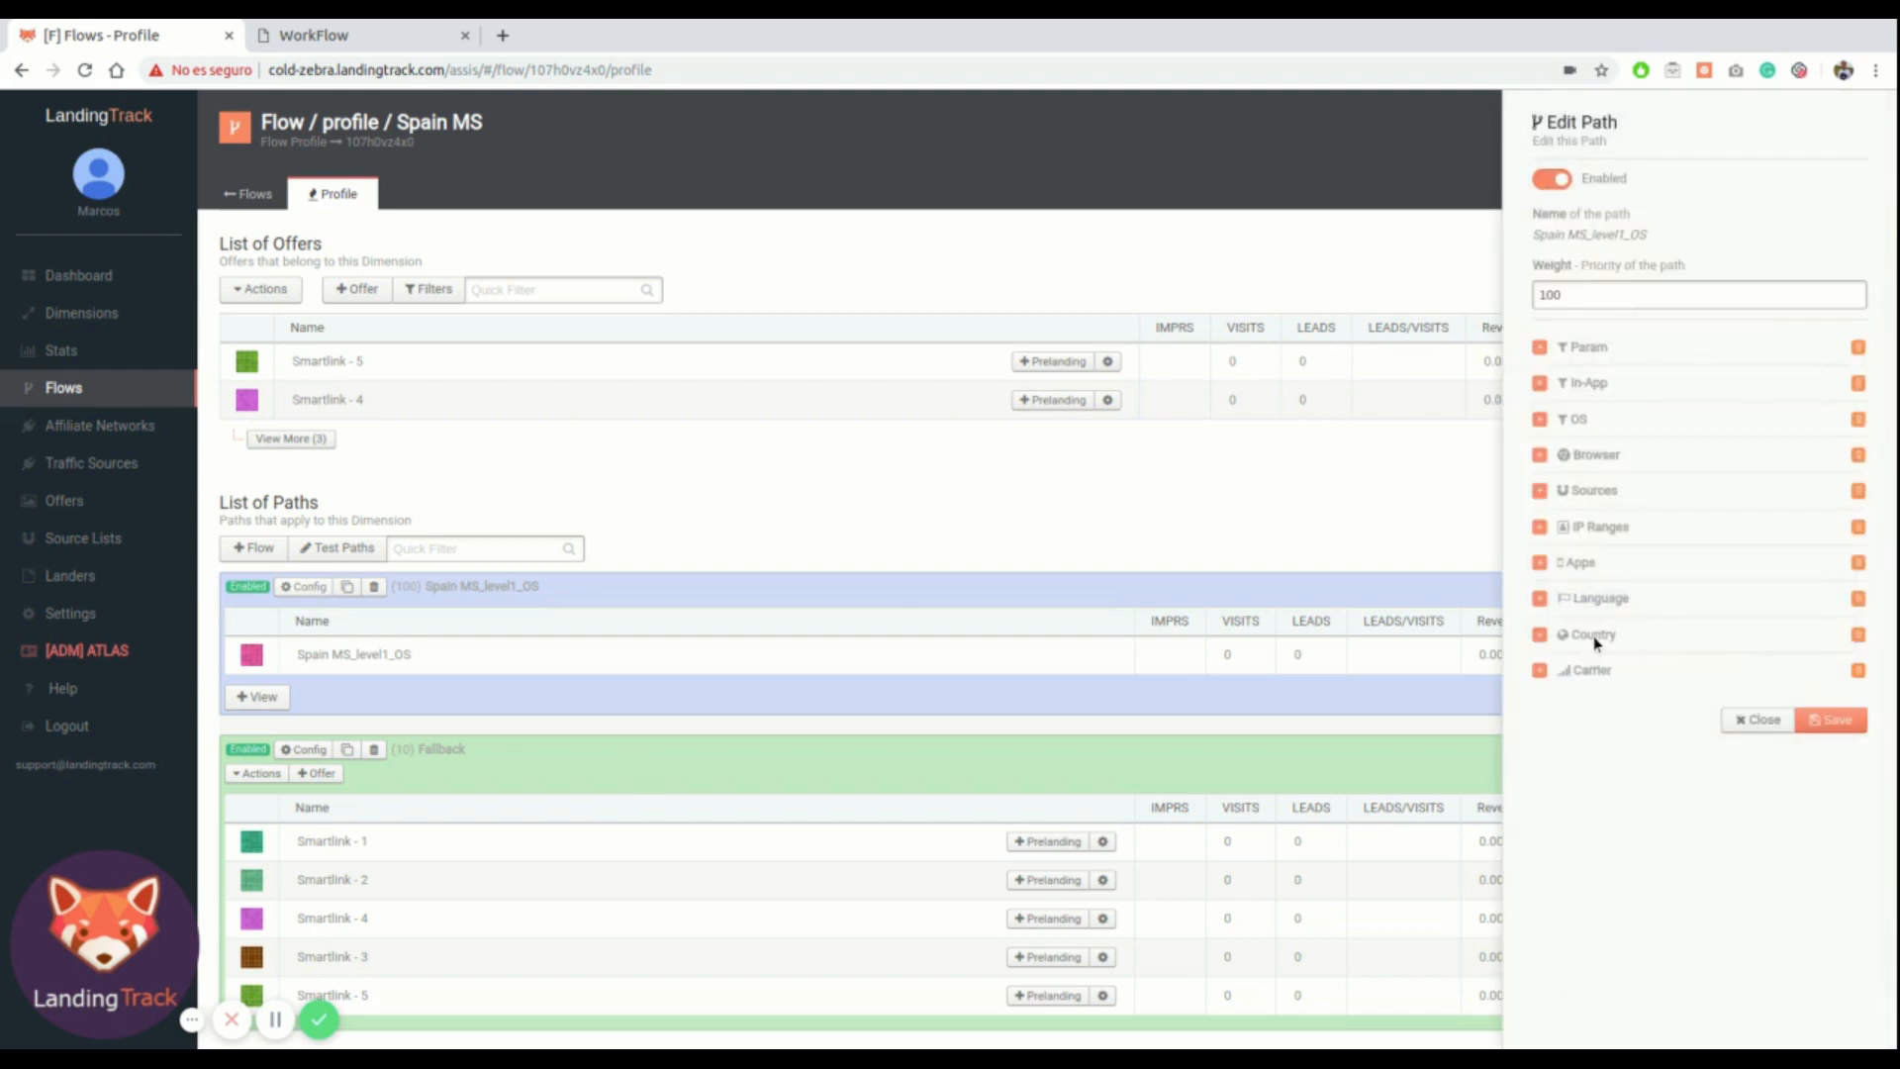
click(1593, 636)
click(1586, 713)
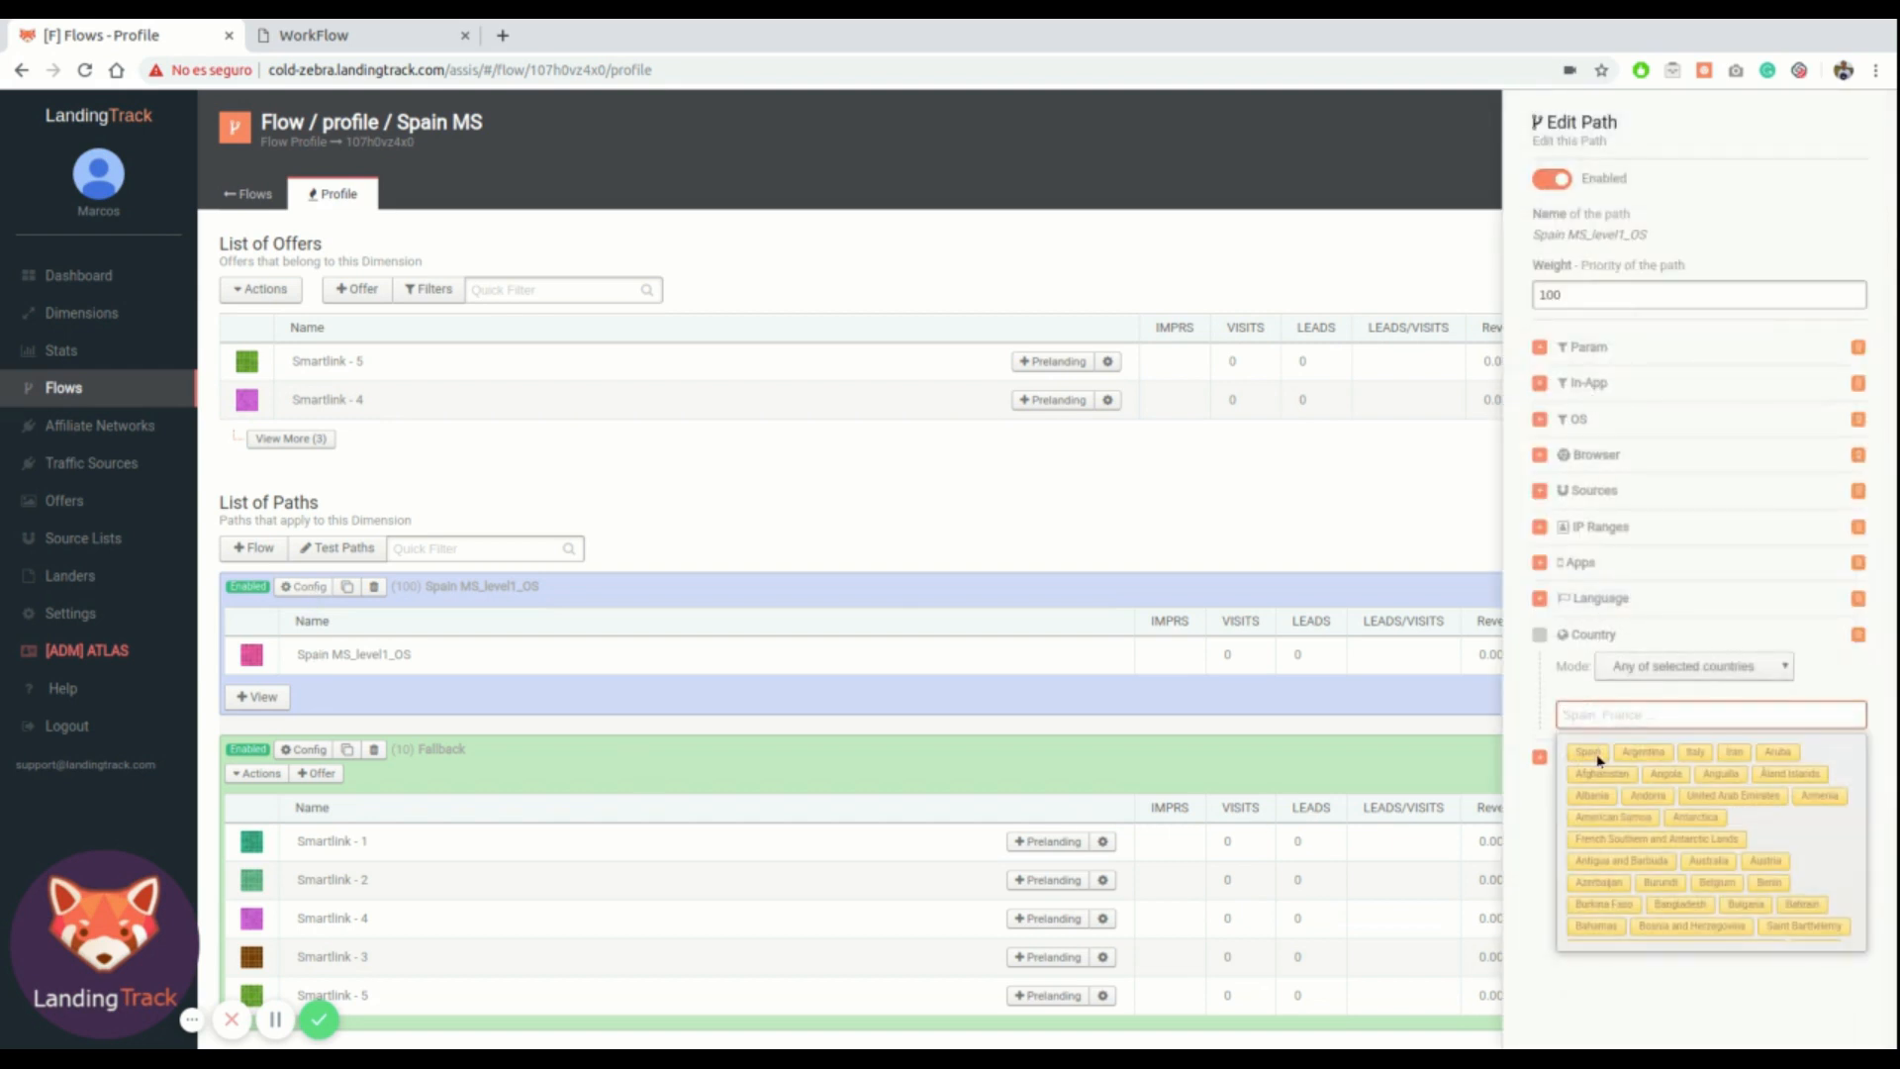
click(1595, 753)
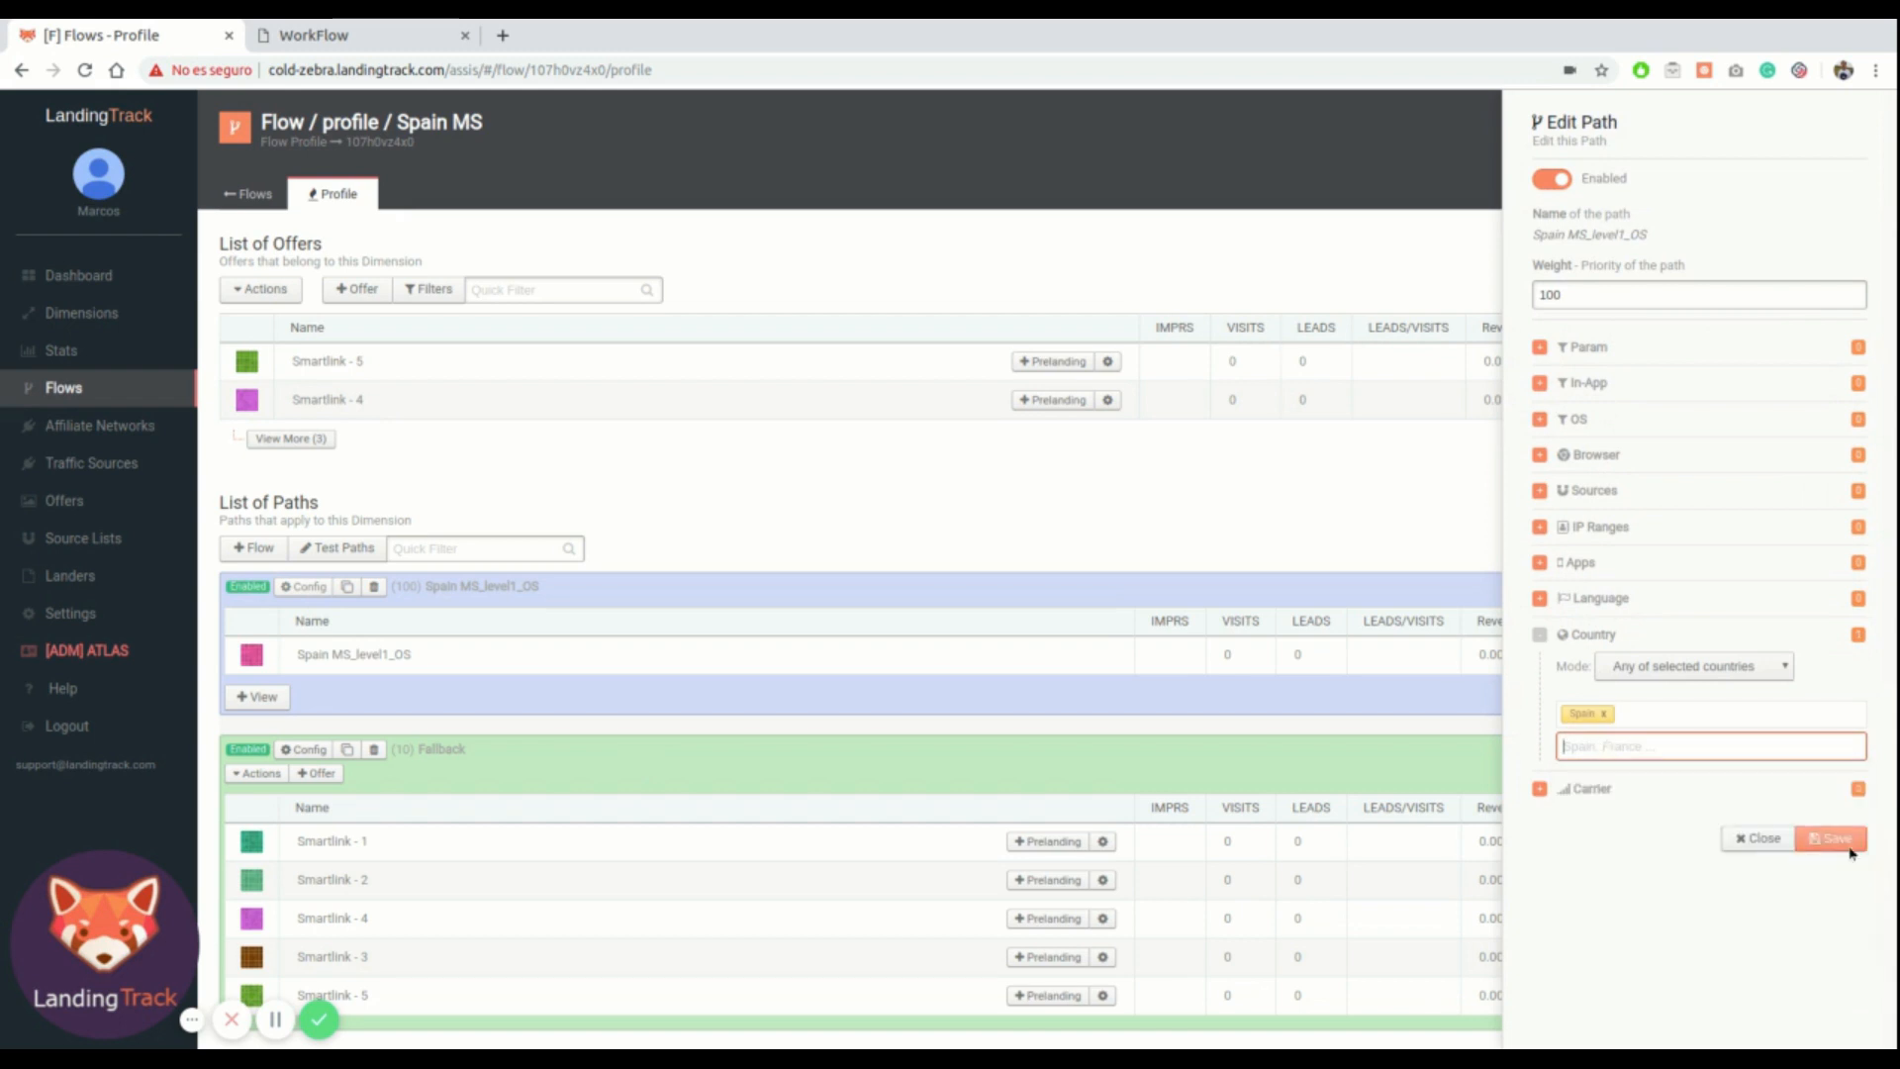
click(1844, 846)
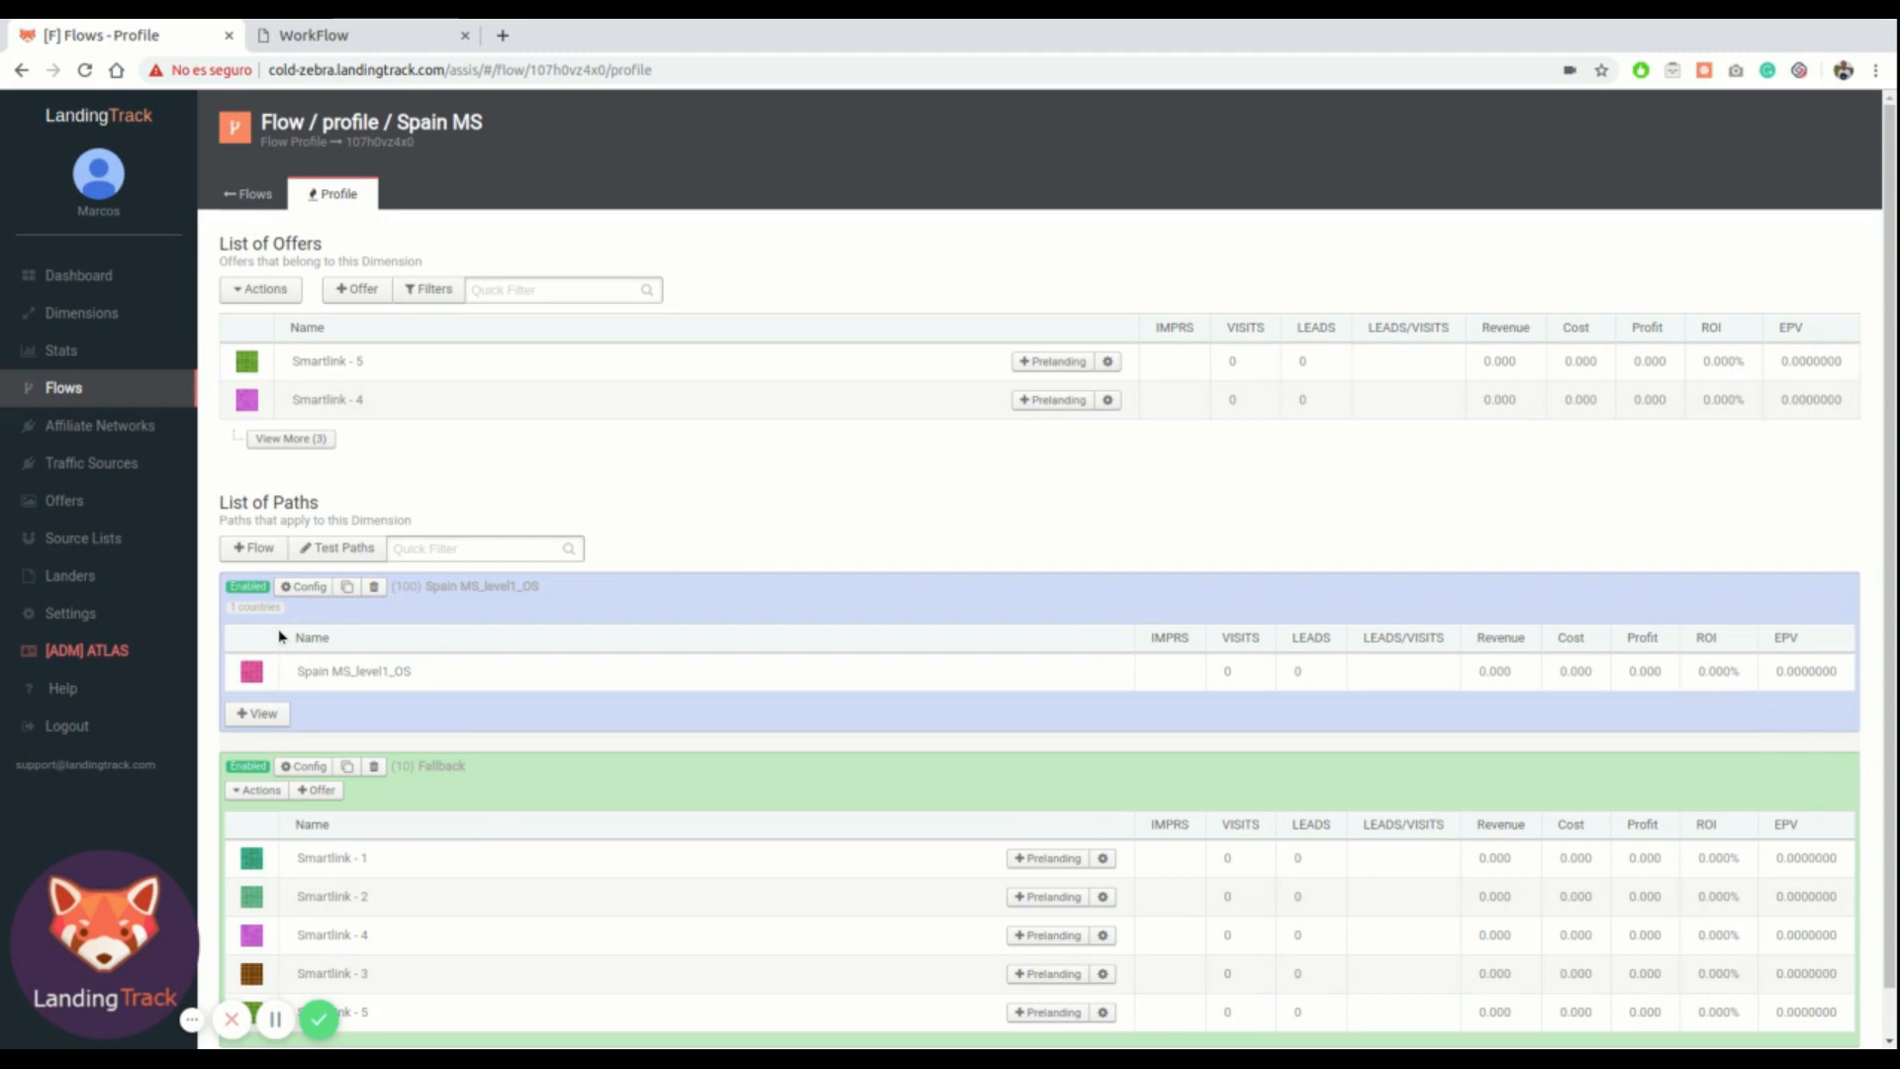
Inspect the chained flows from Spain MS_level1_OS through Spain MS_level2_Browser to Spain MS_level3_Carrier
click(259, 713)
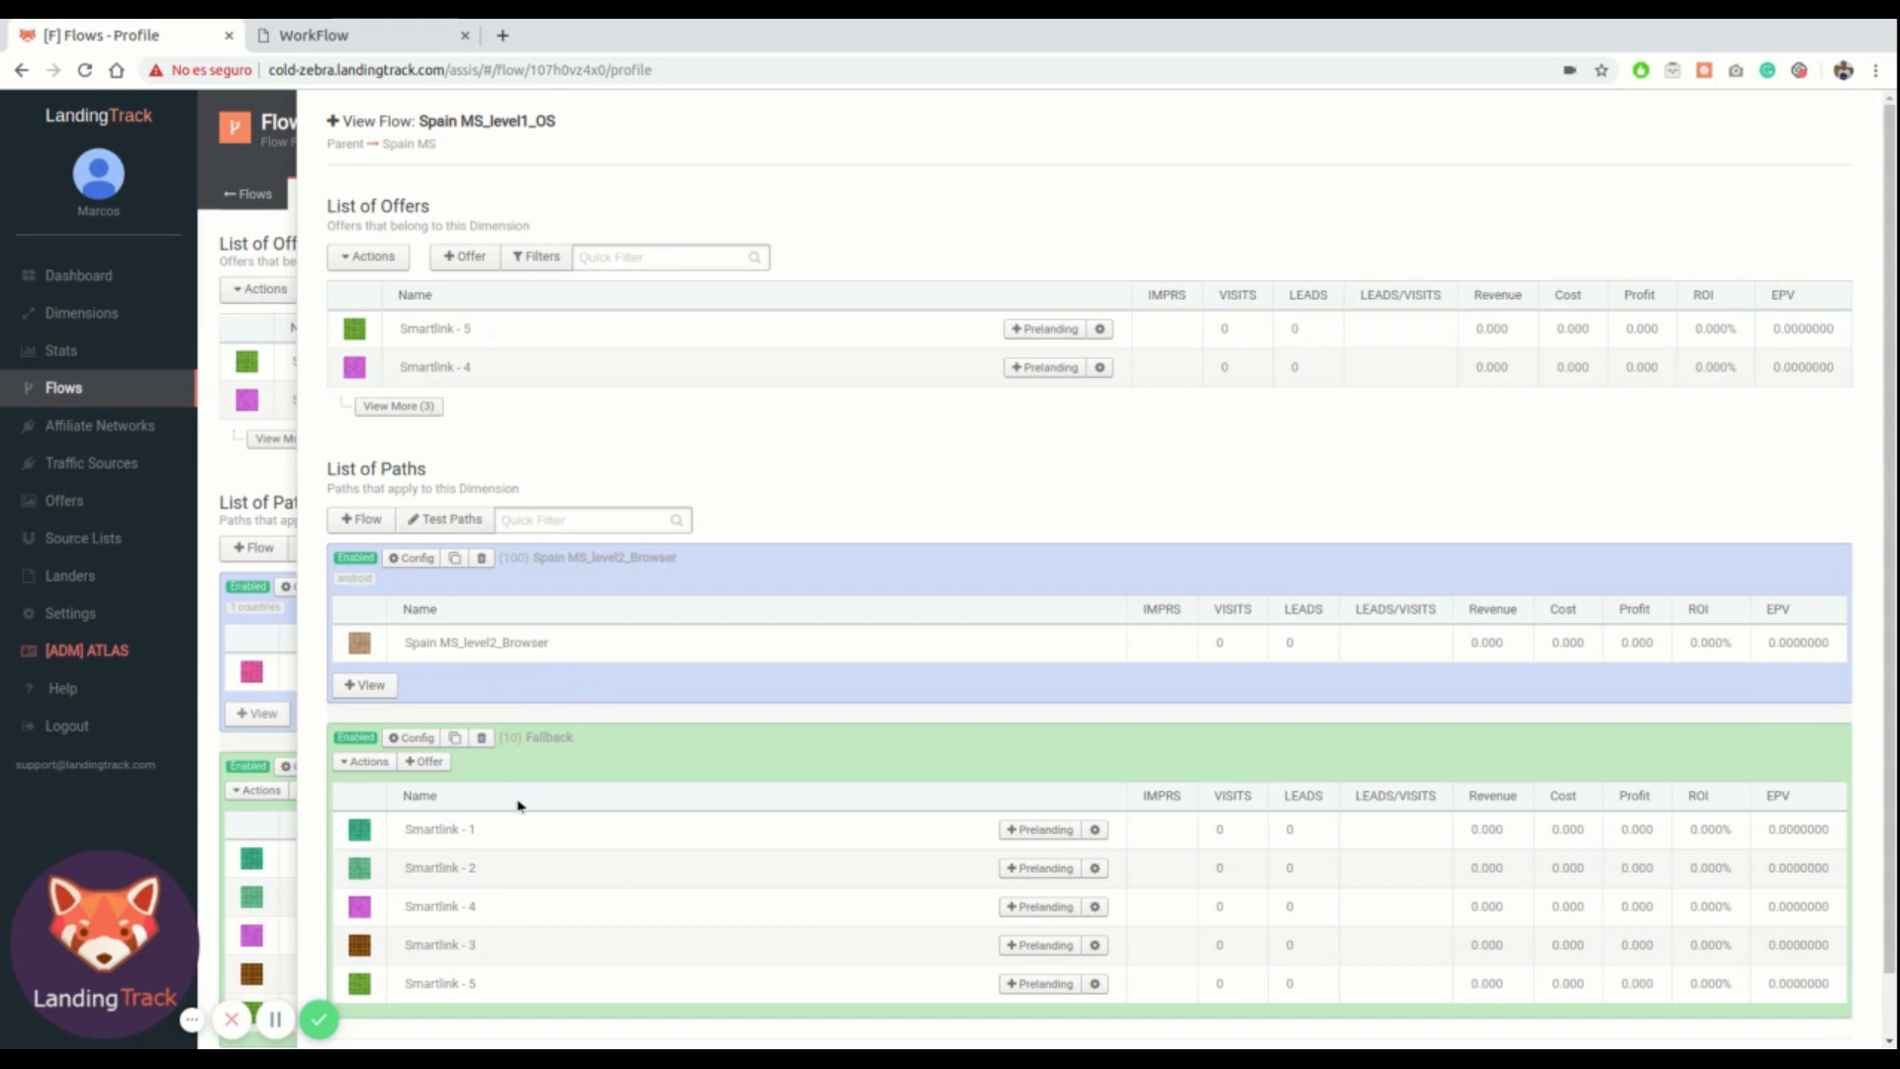
click(380, 690)
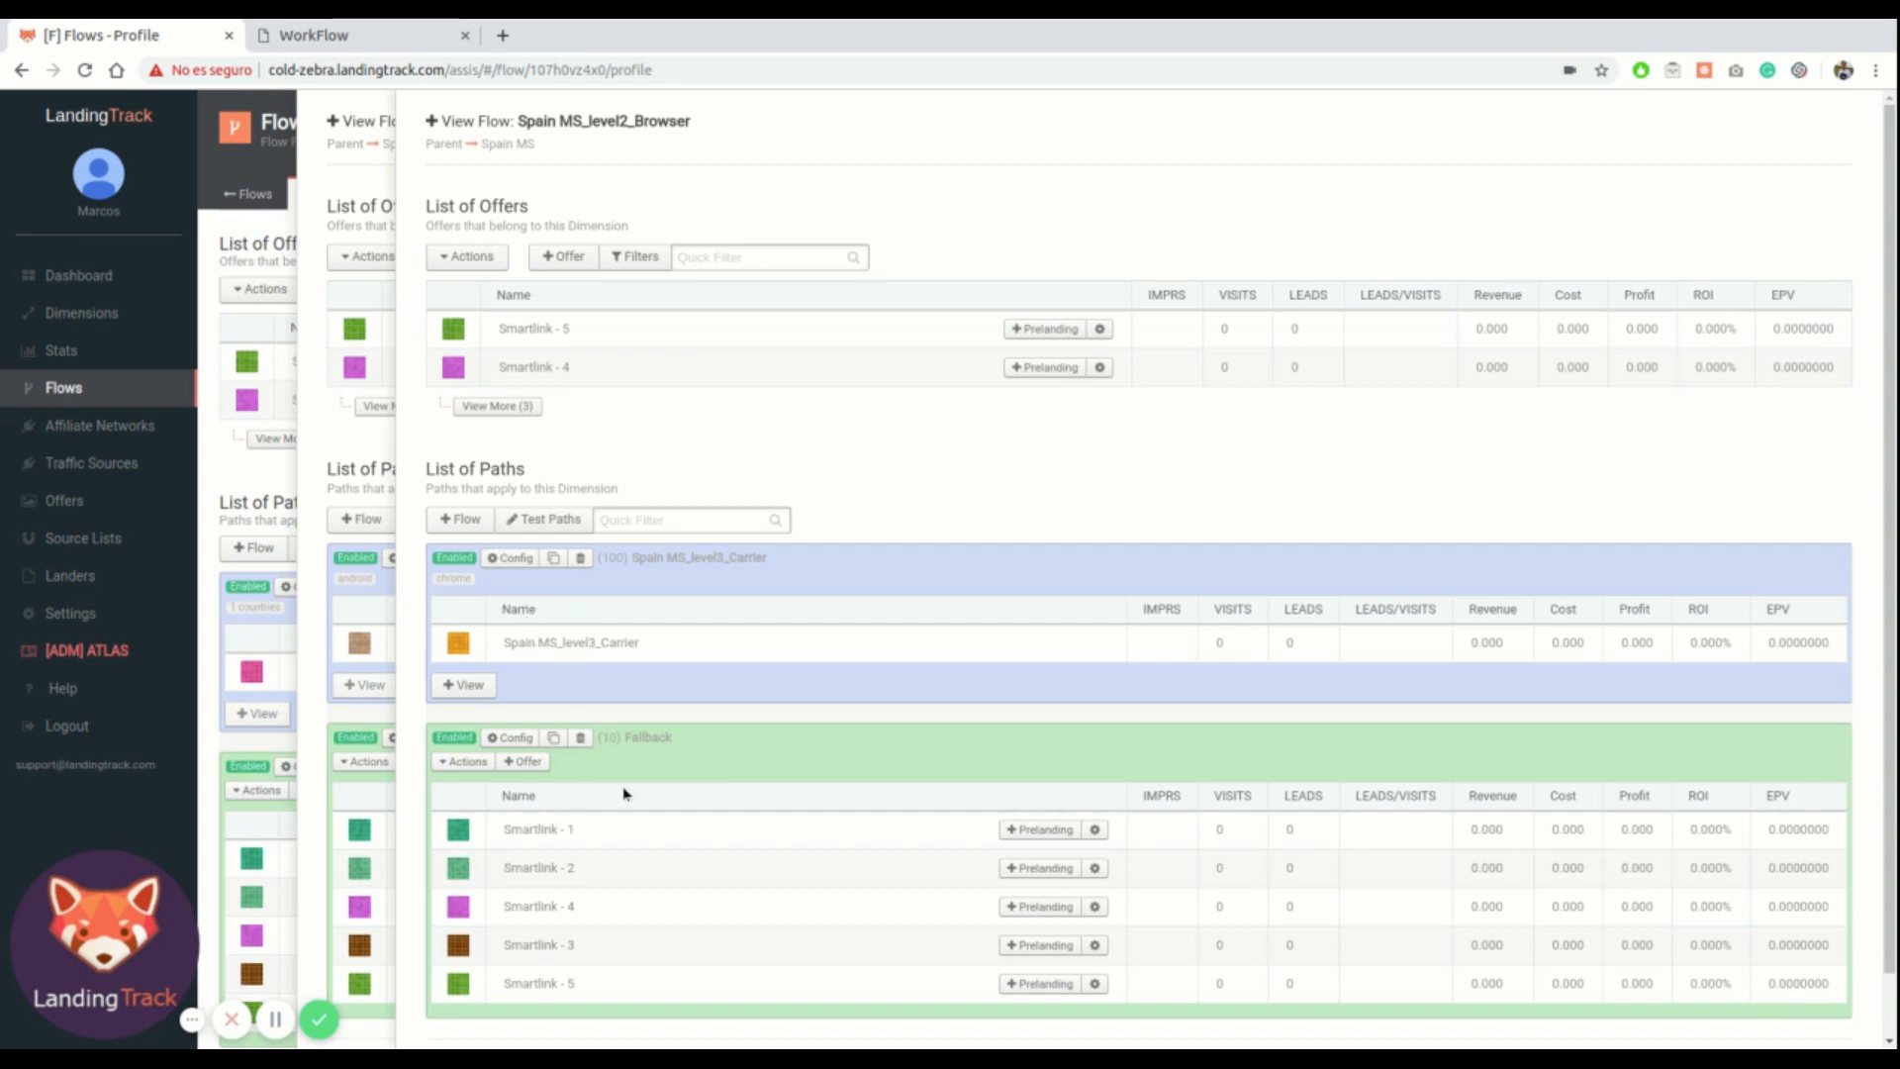
click(482, 685)
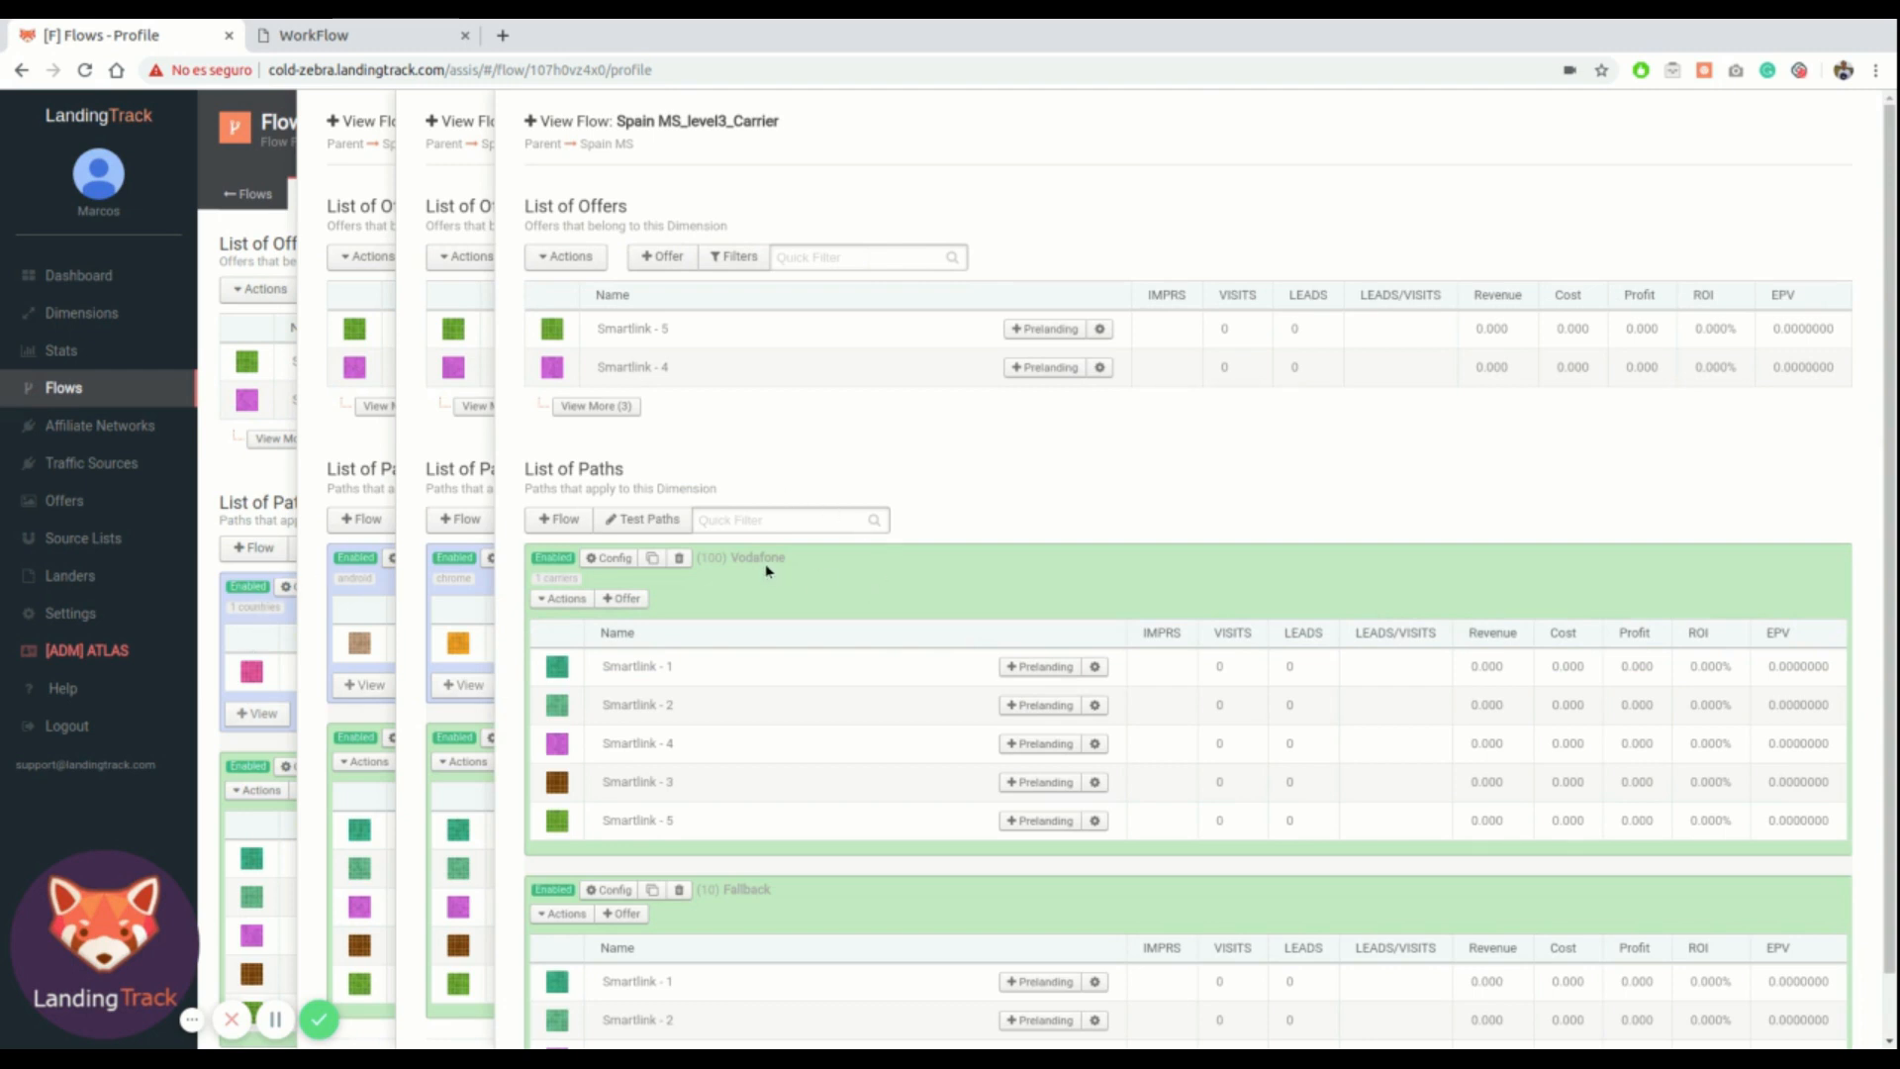
scroll(771, 709, down, 2)
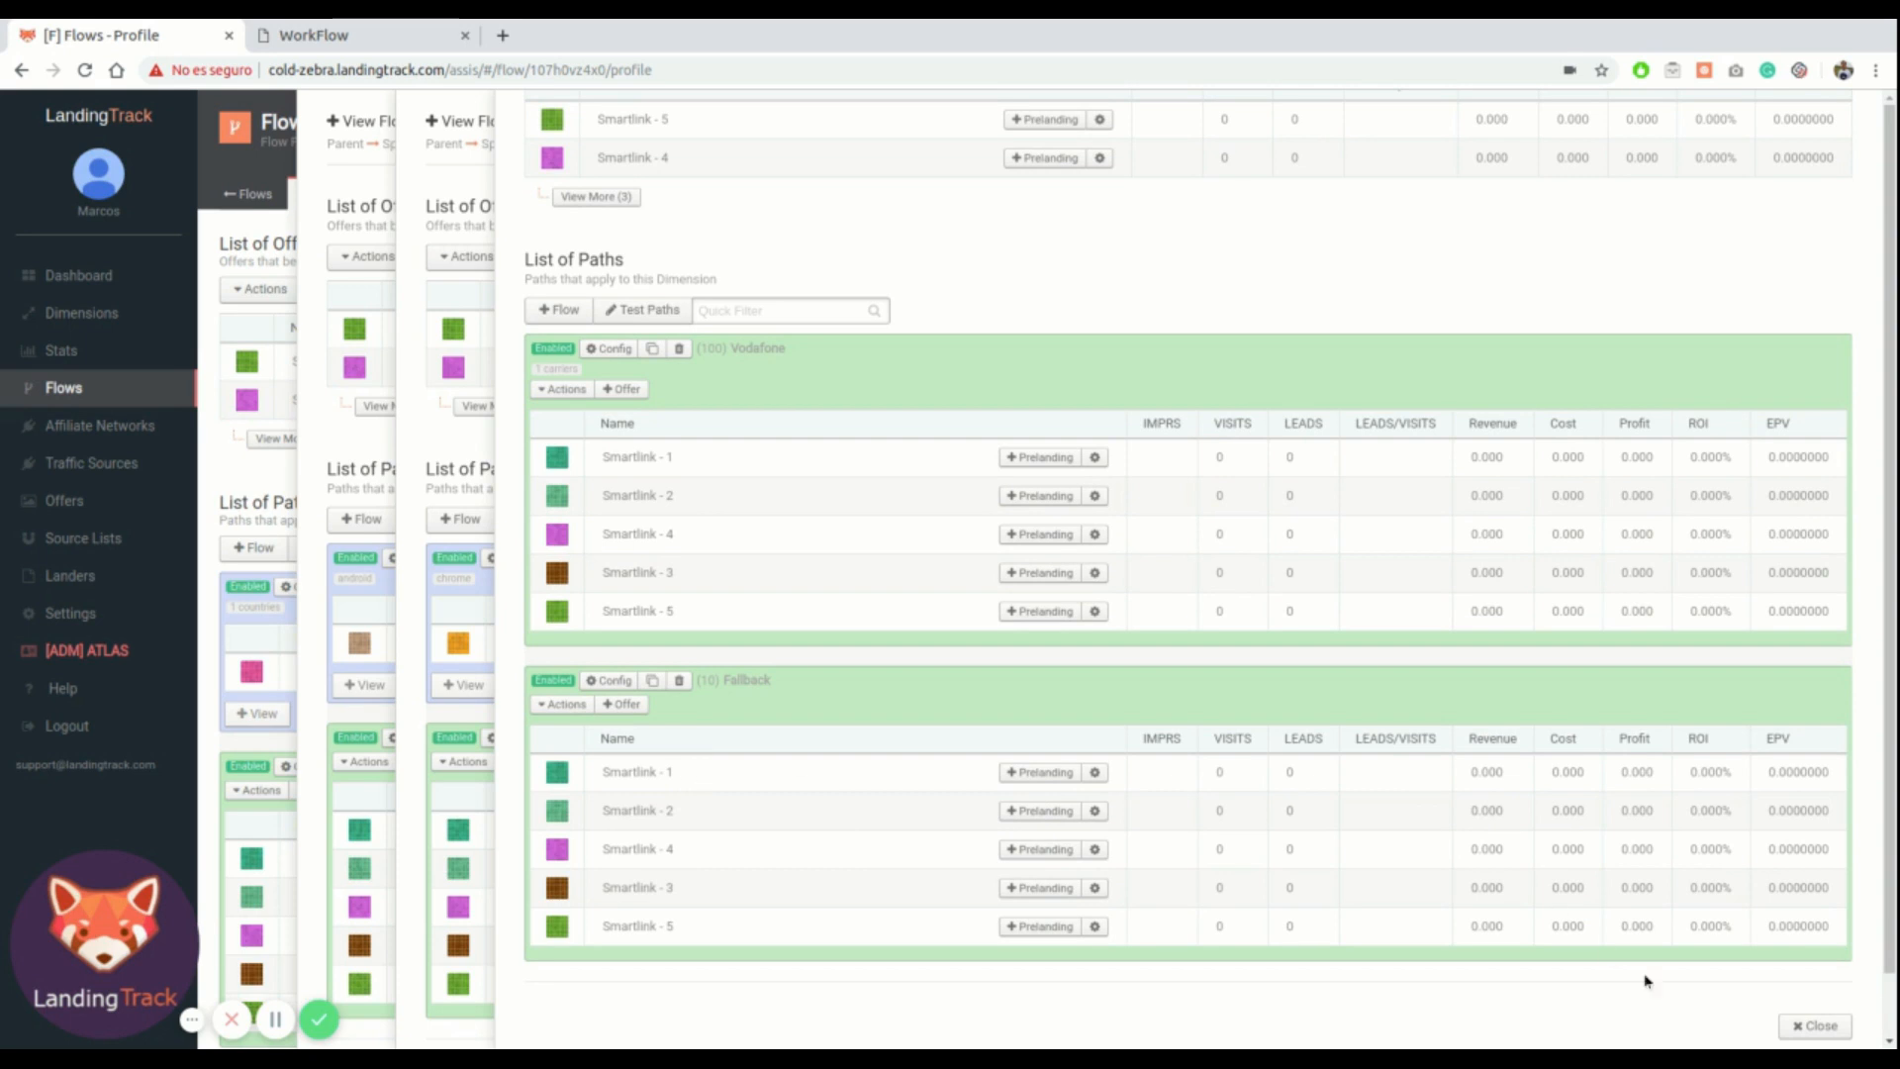
click(1823, 1029)
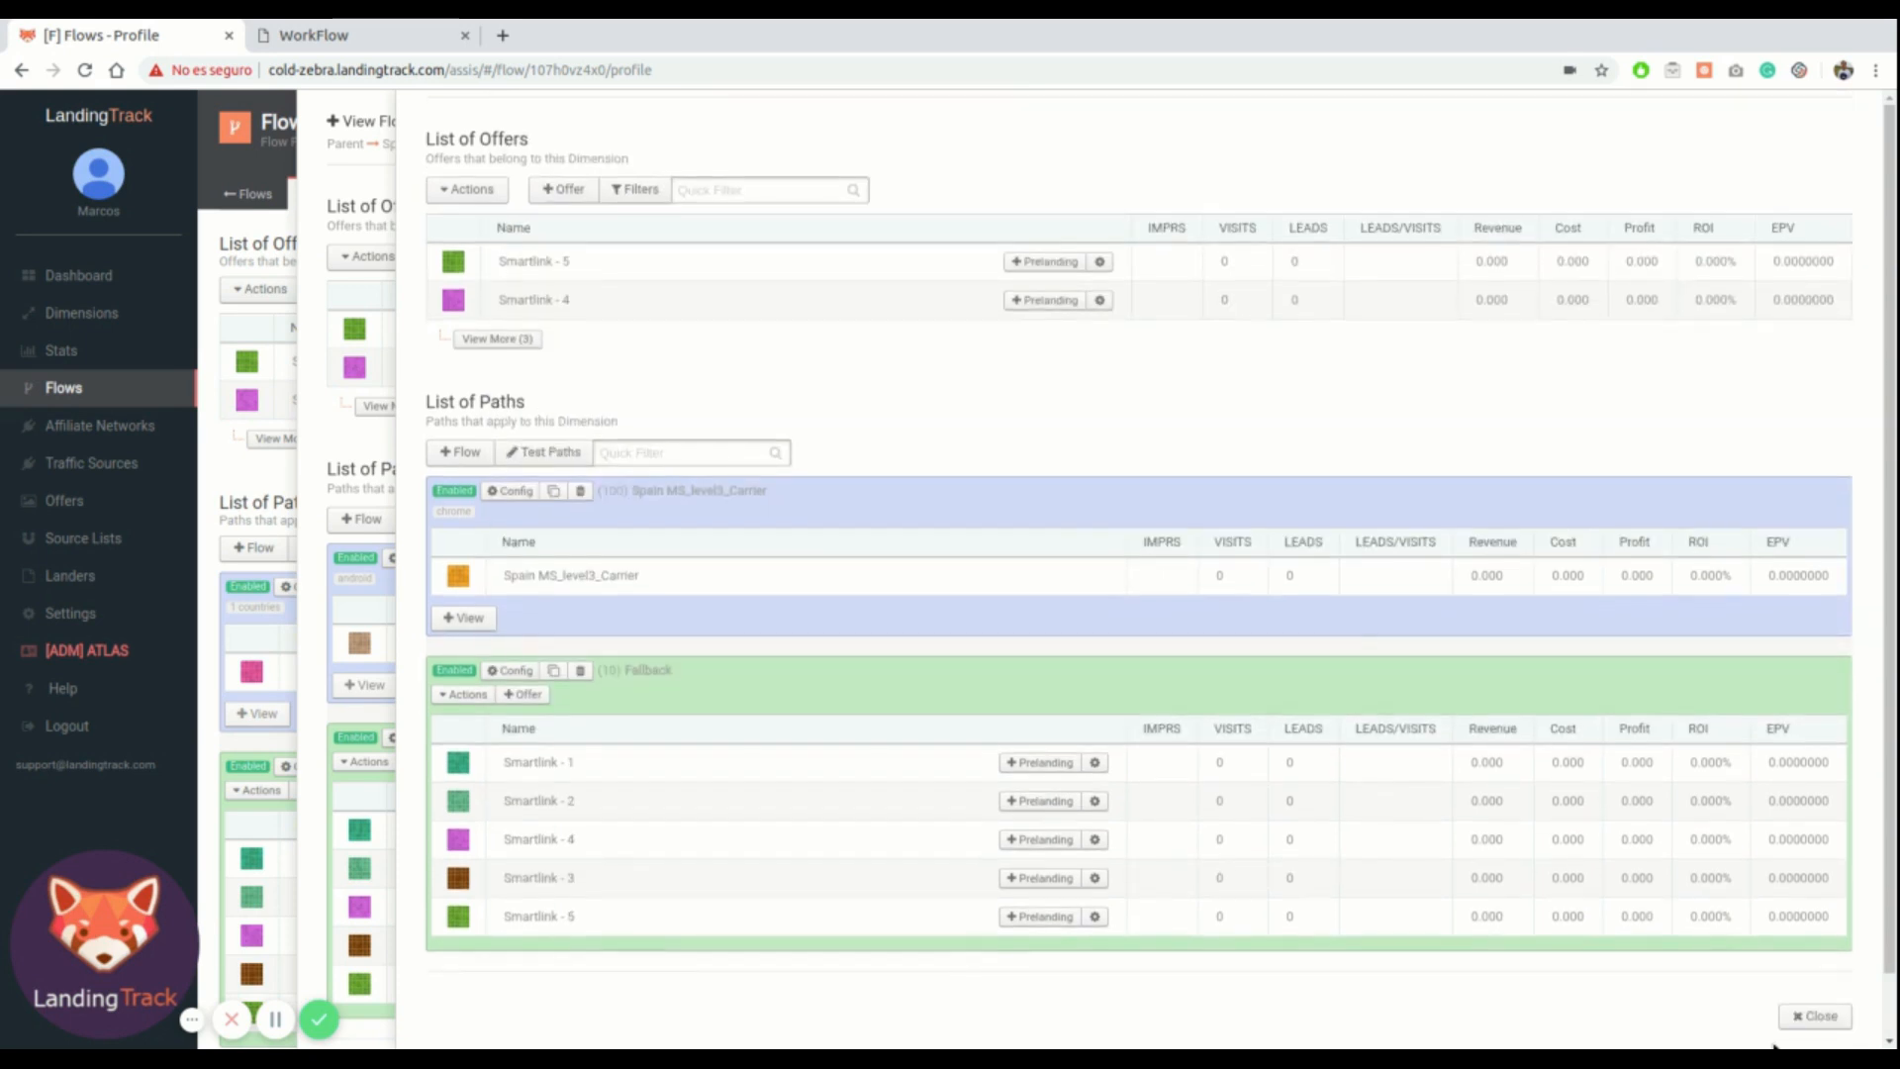
click(1820, 1017)
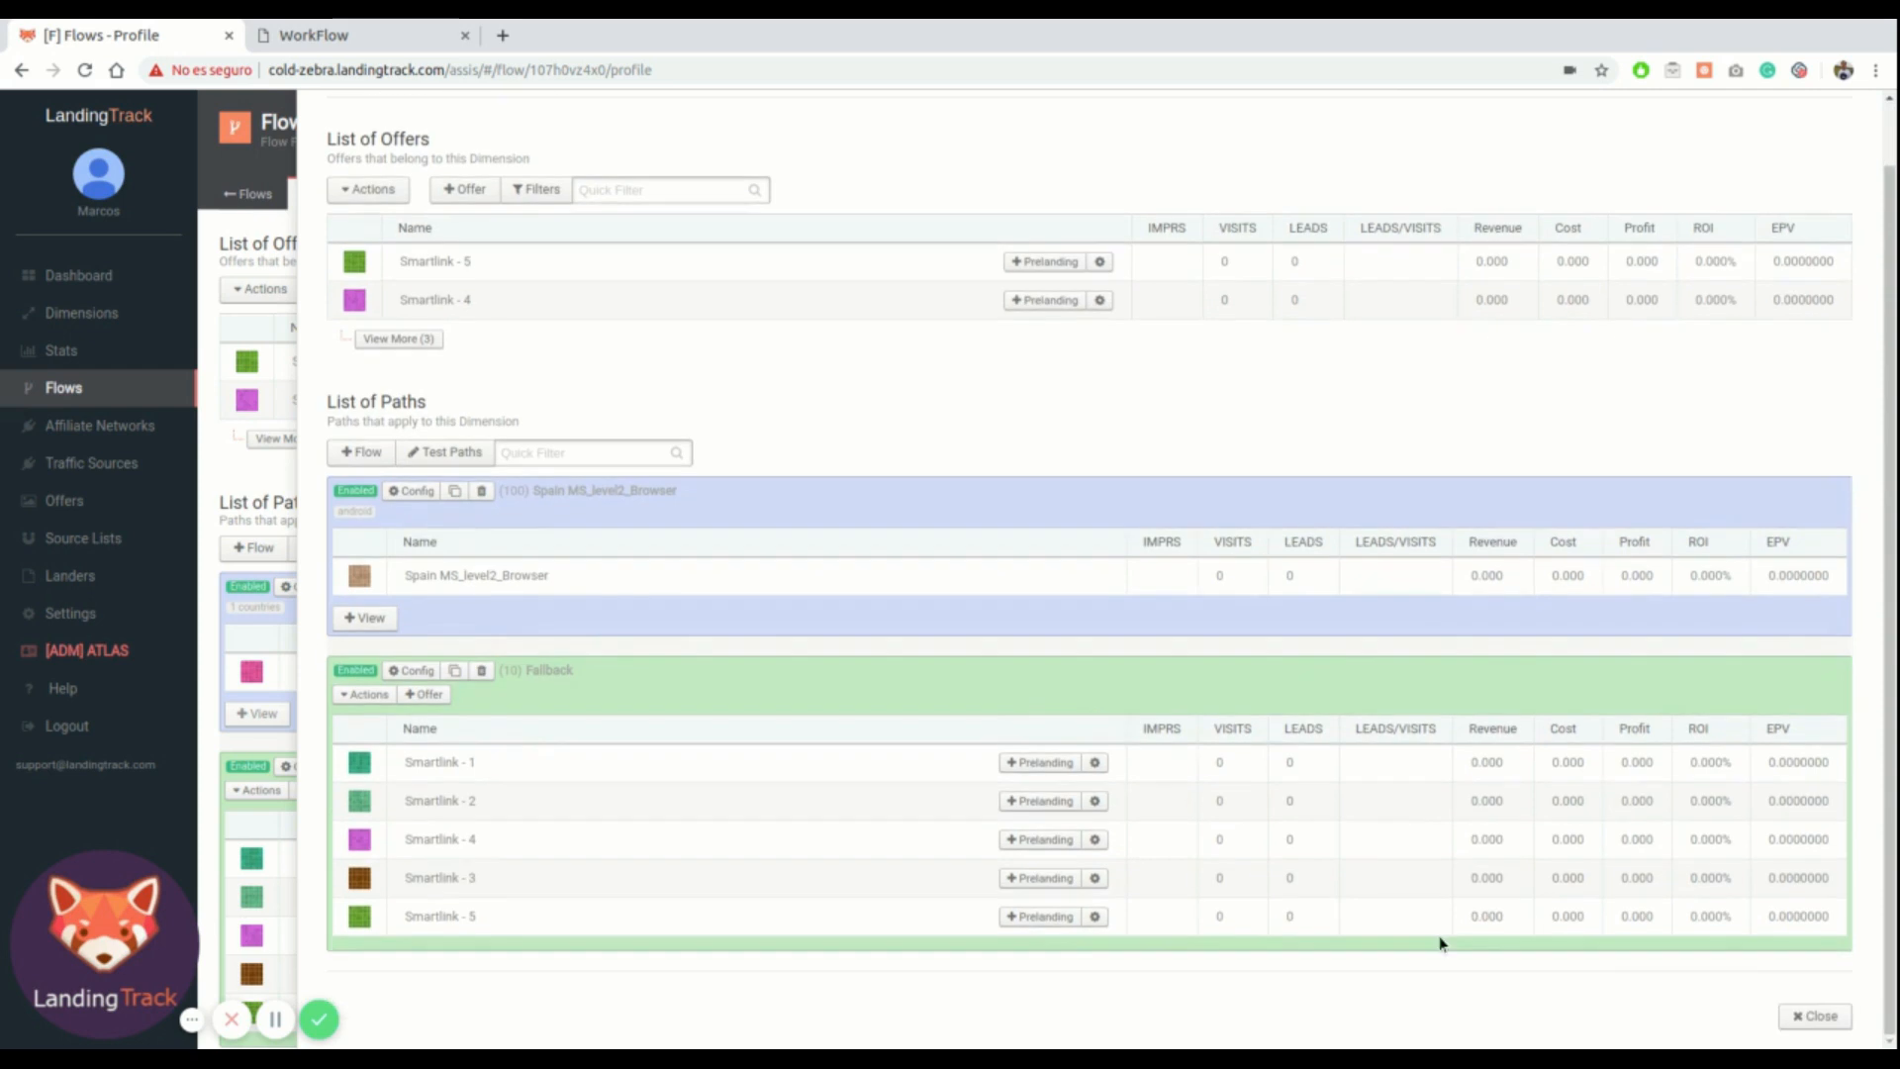
click(1821, 1018)
scroll(568, 848, down, 1)
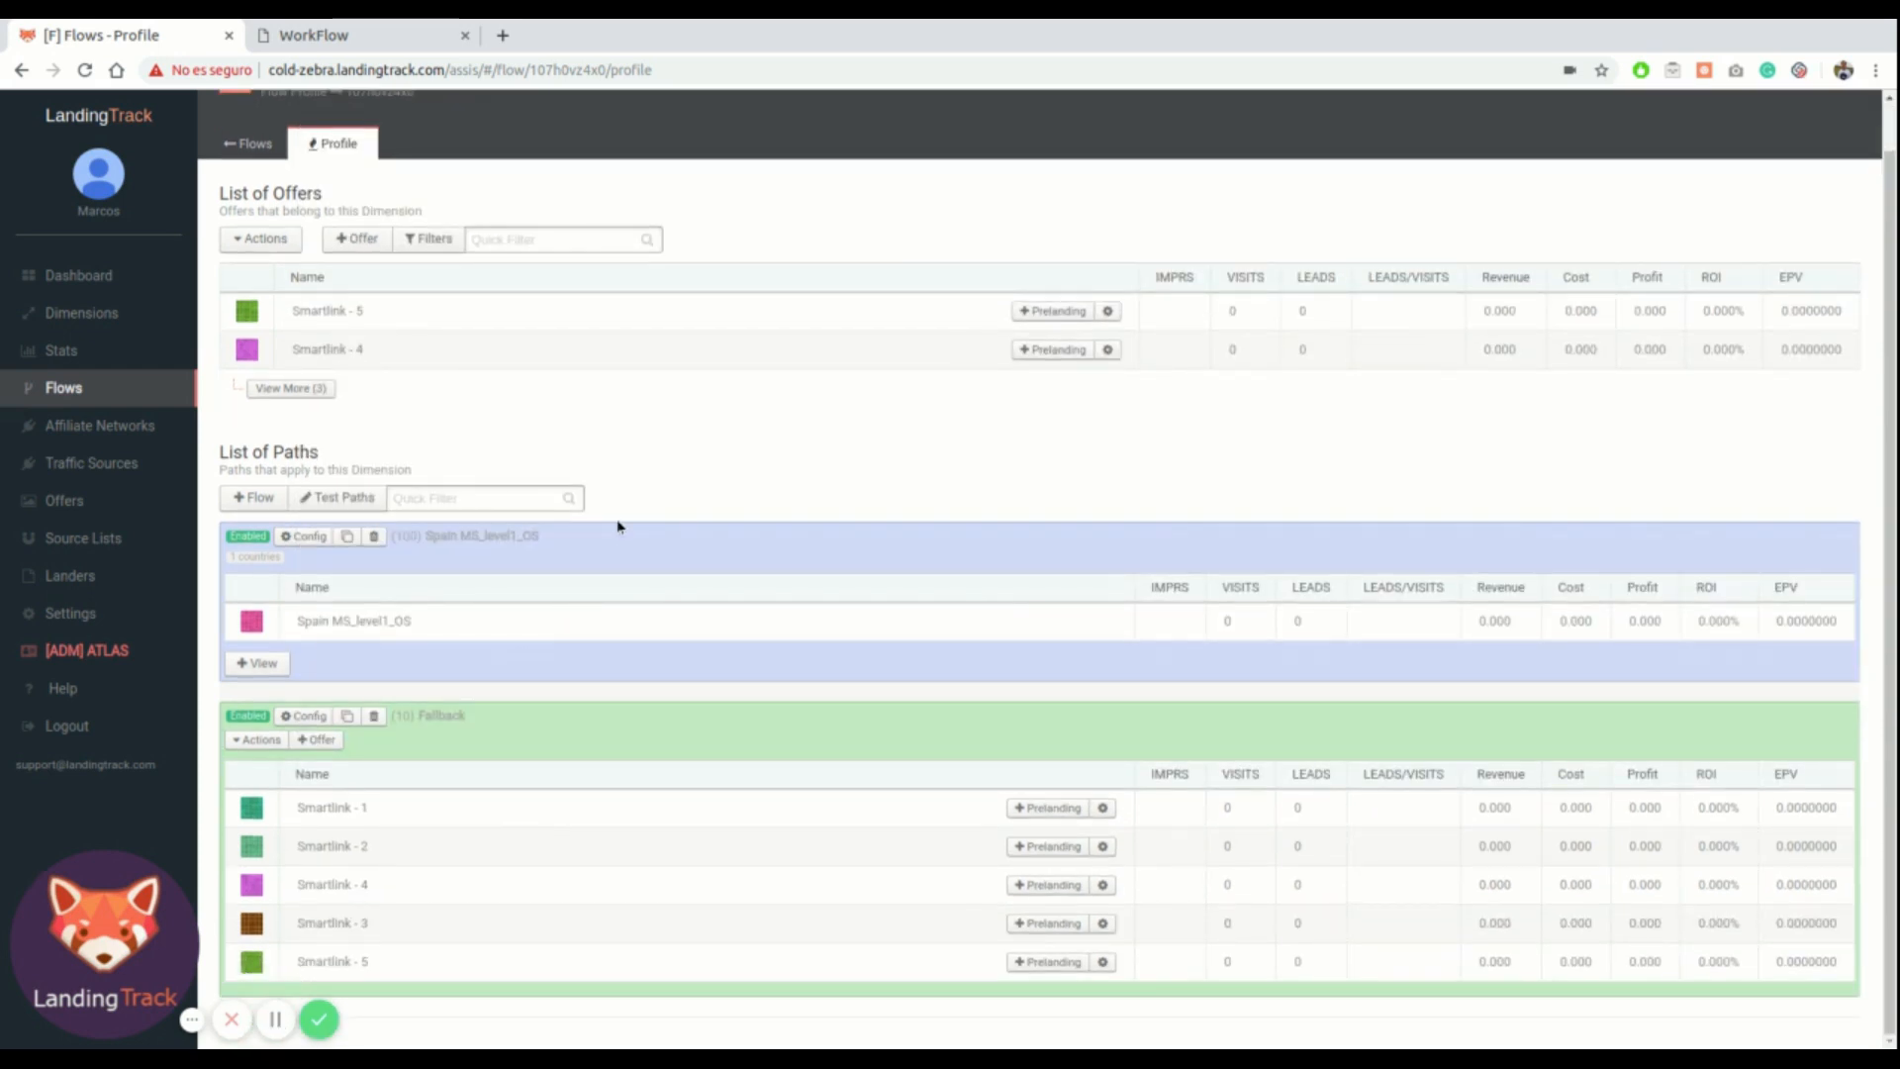
Review the workflow diagram's Flow 2 browser paths and their filters
click(357, 34)
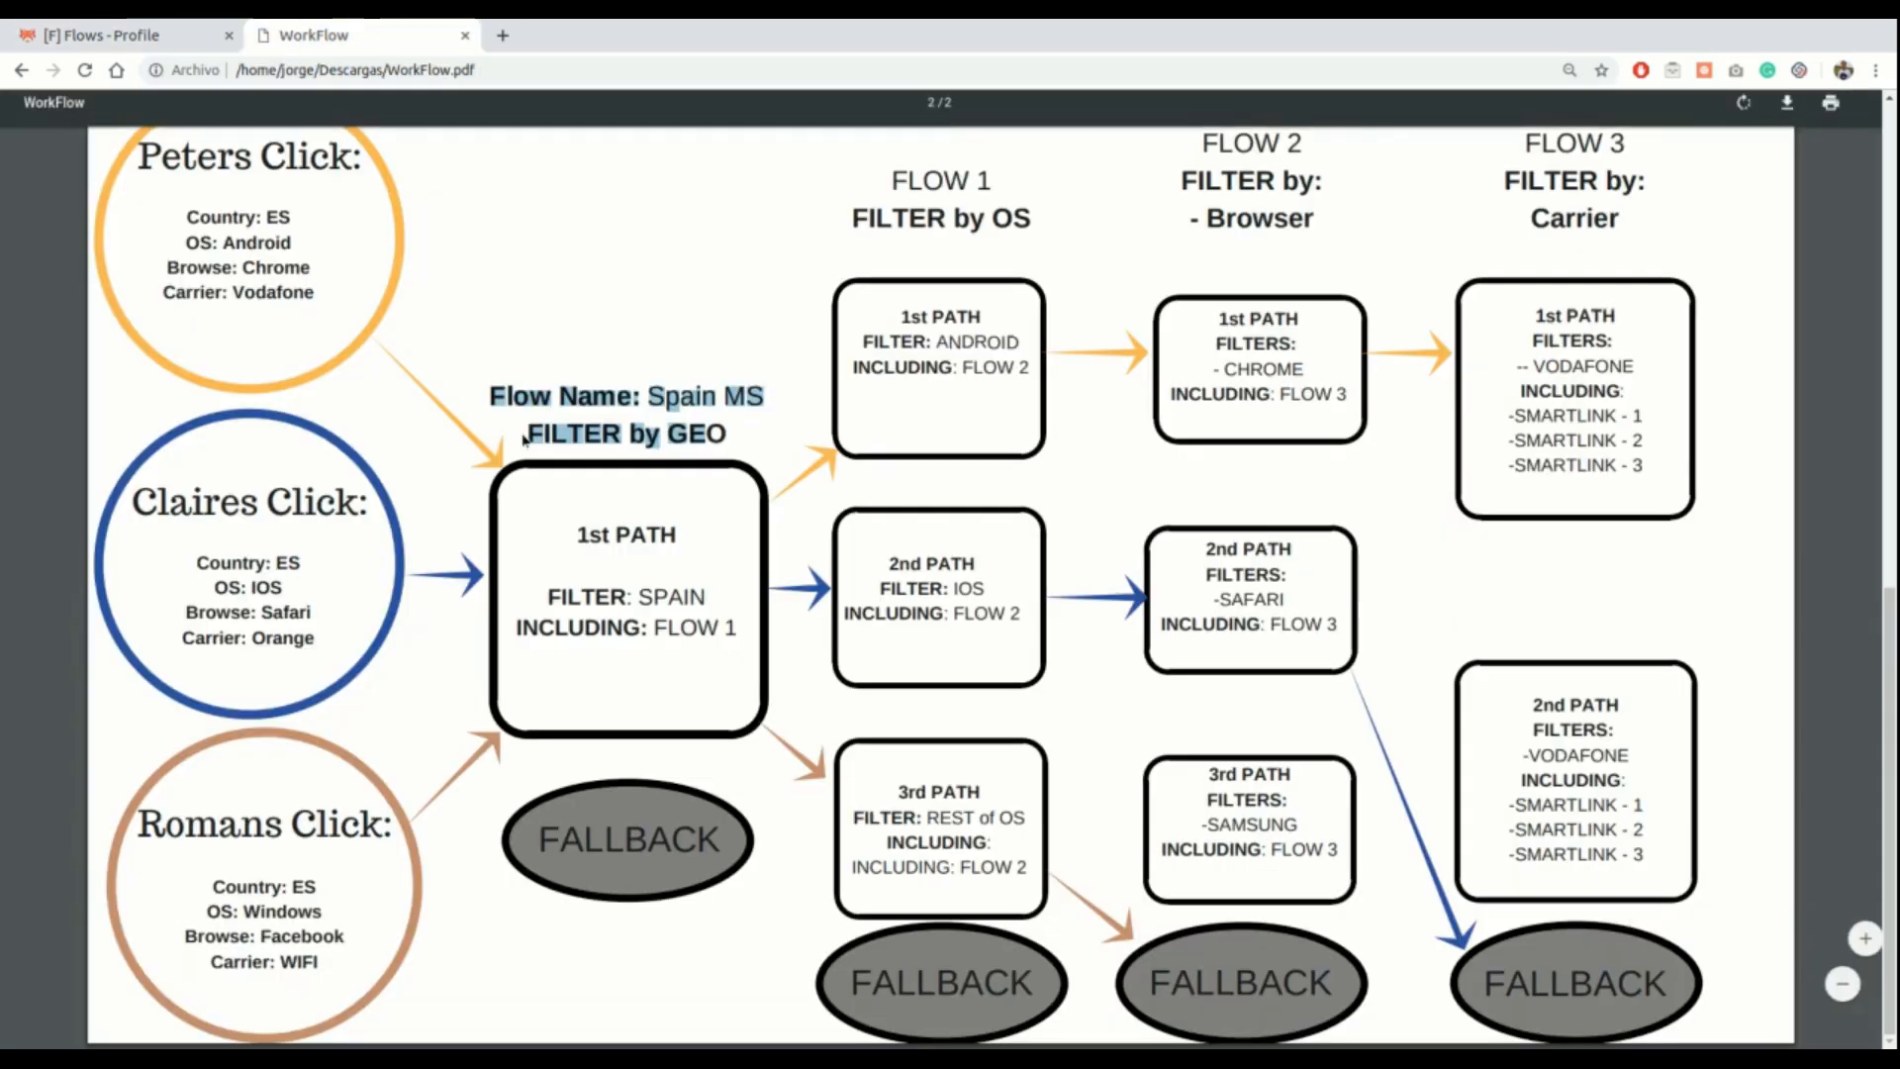
click(630, 485)
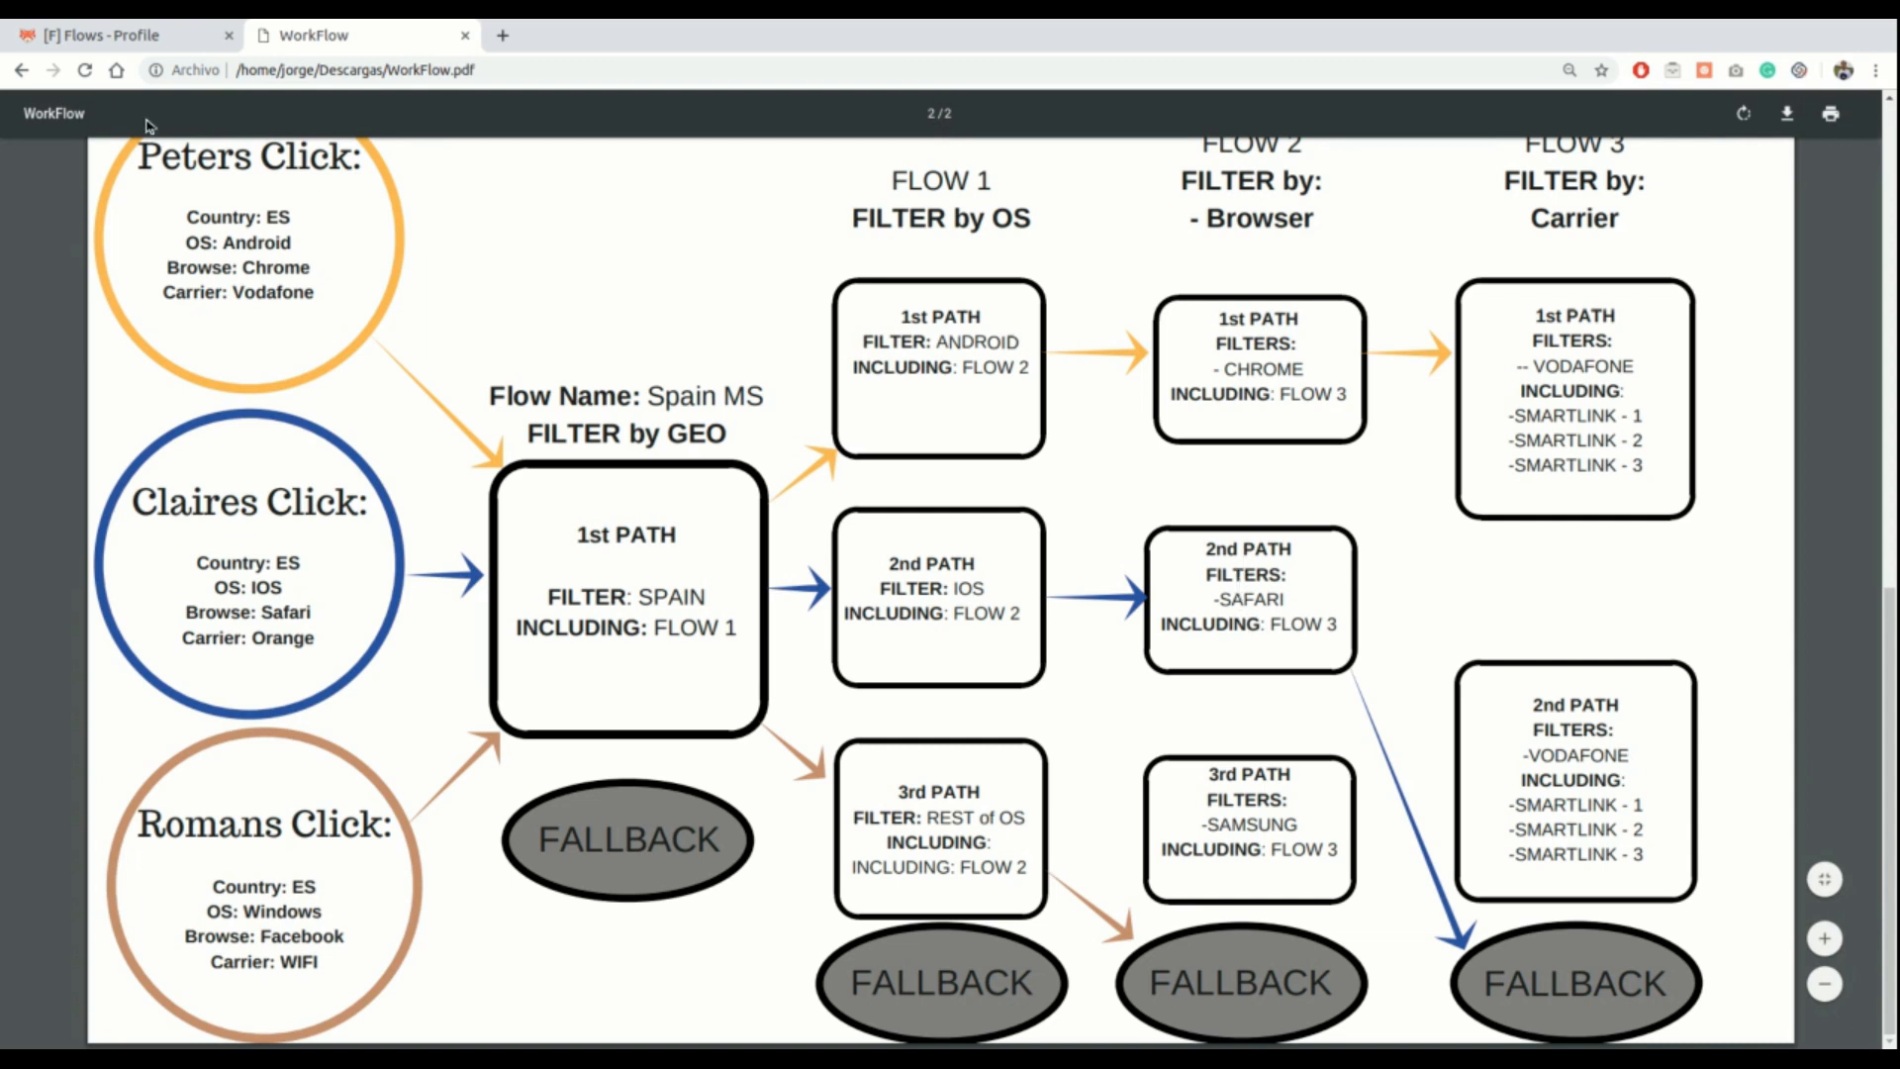
click(128, 35)
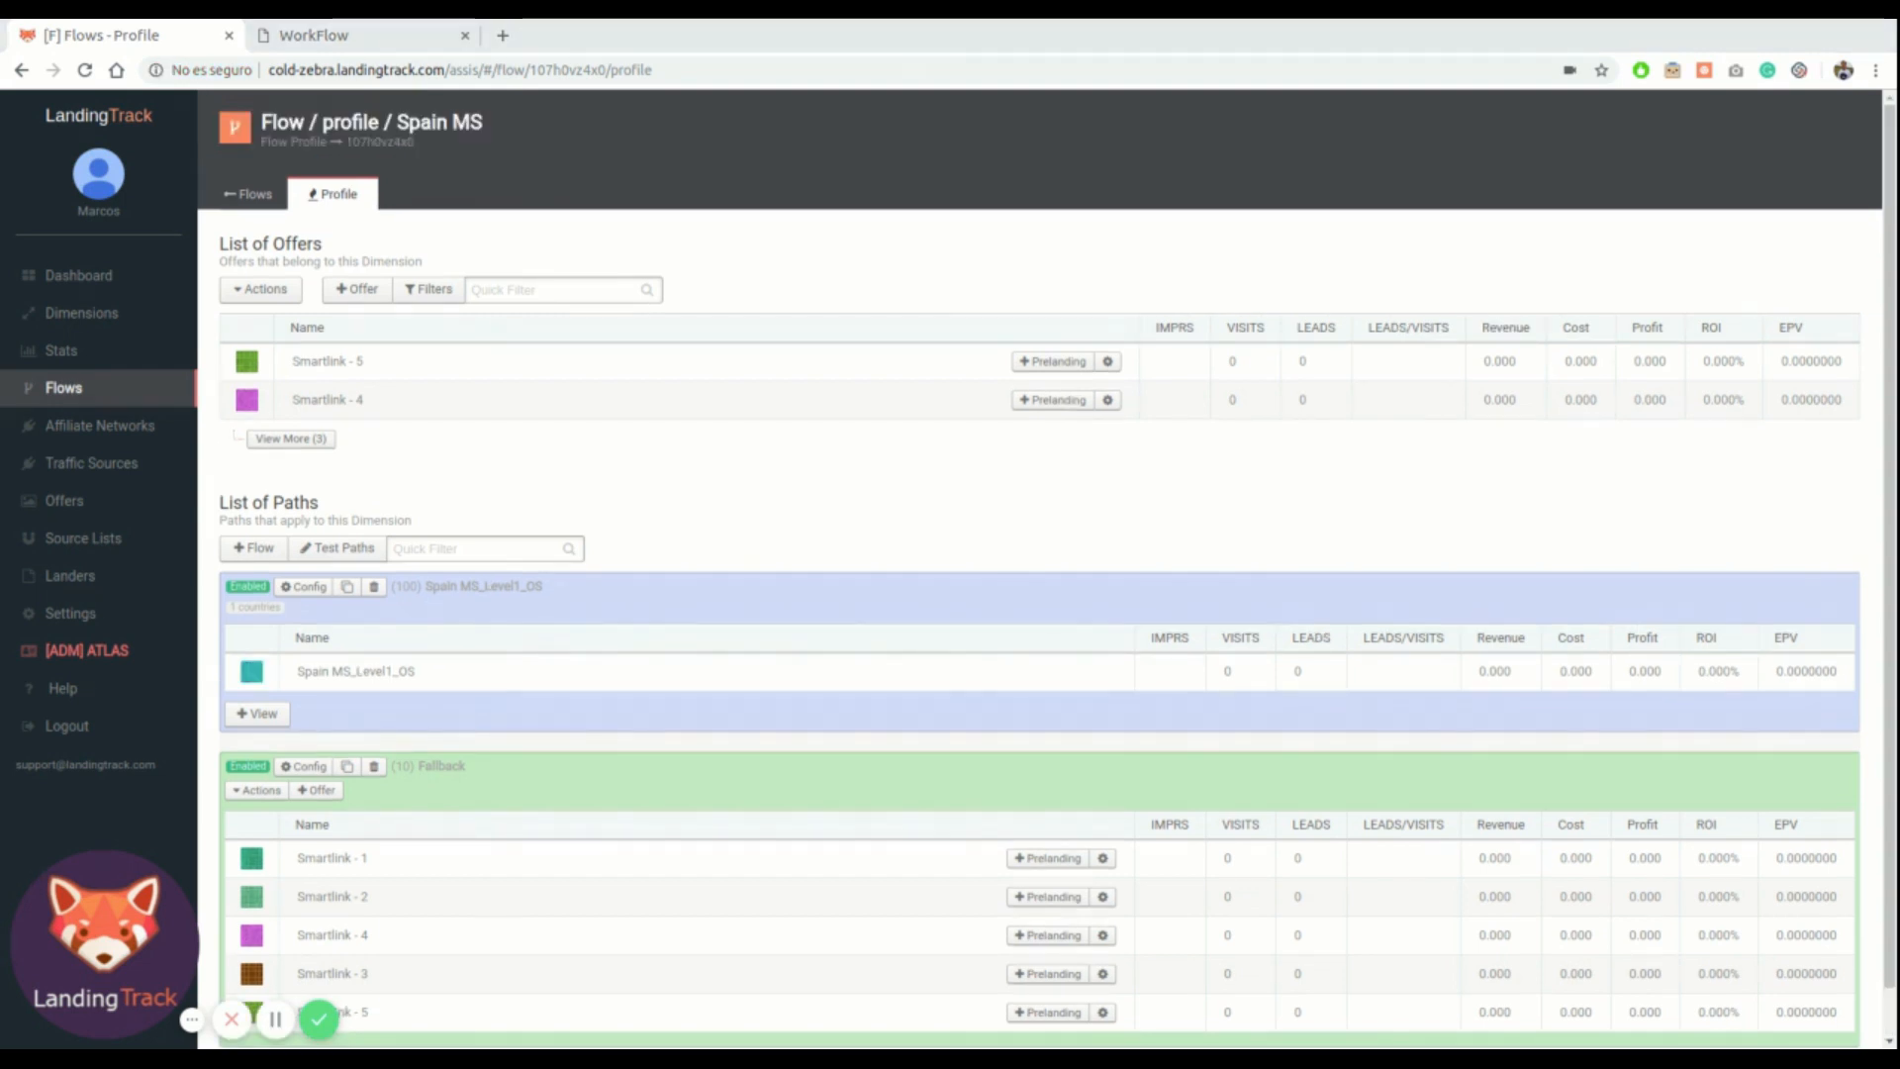
click(361, 36)
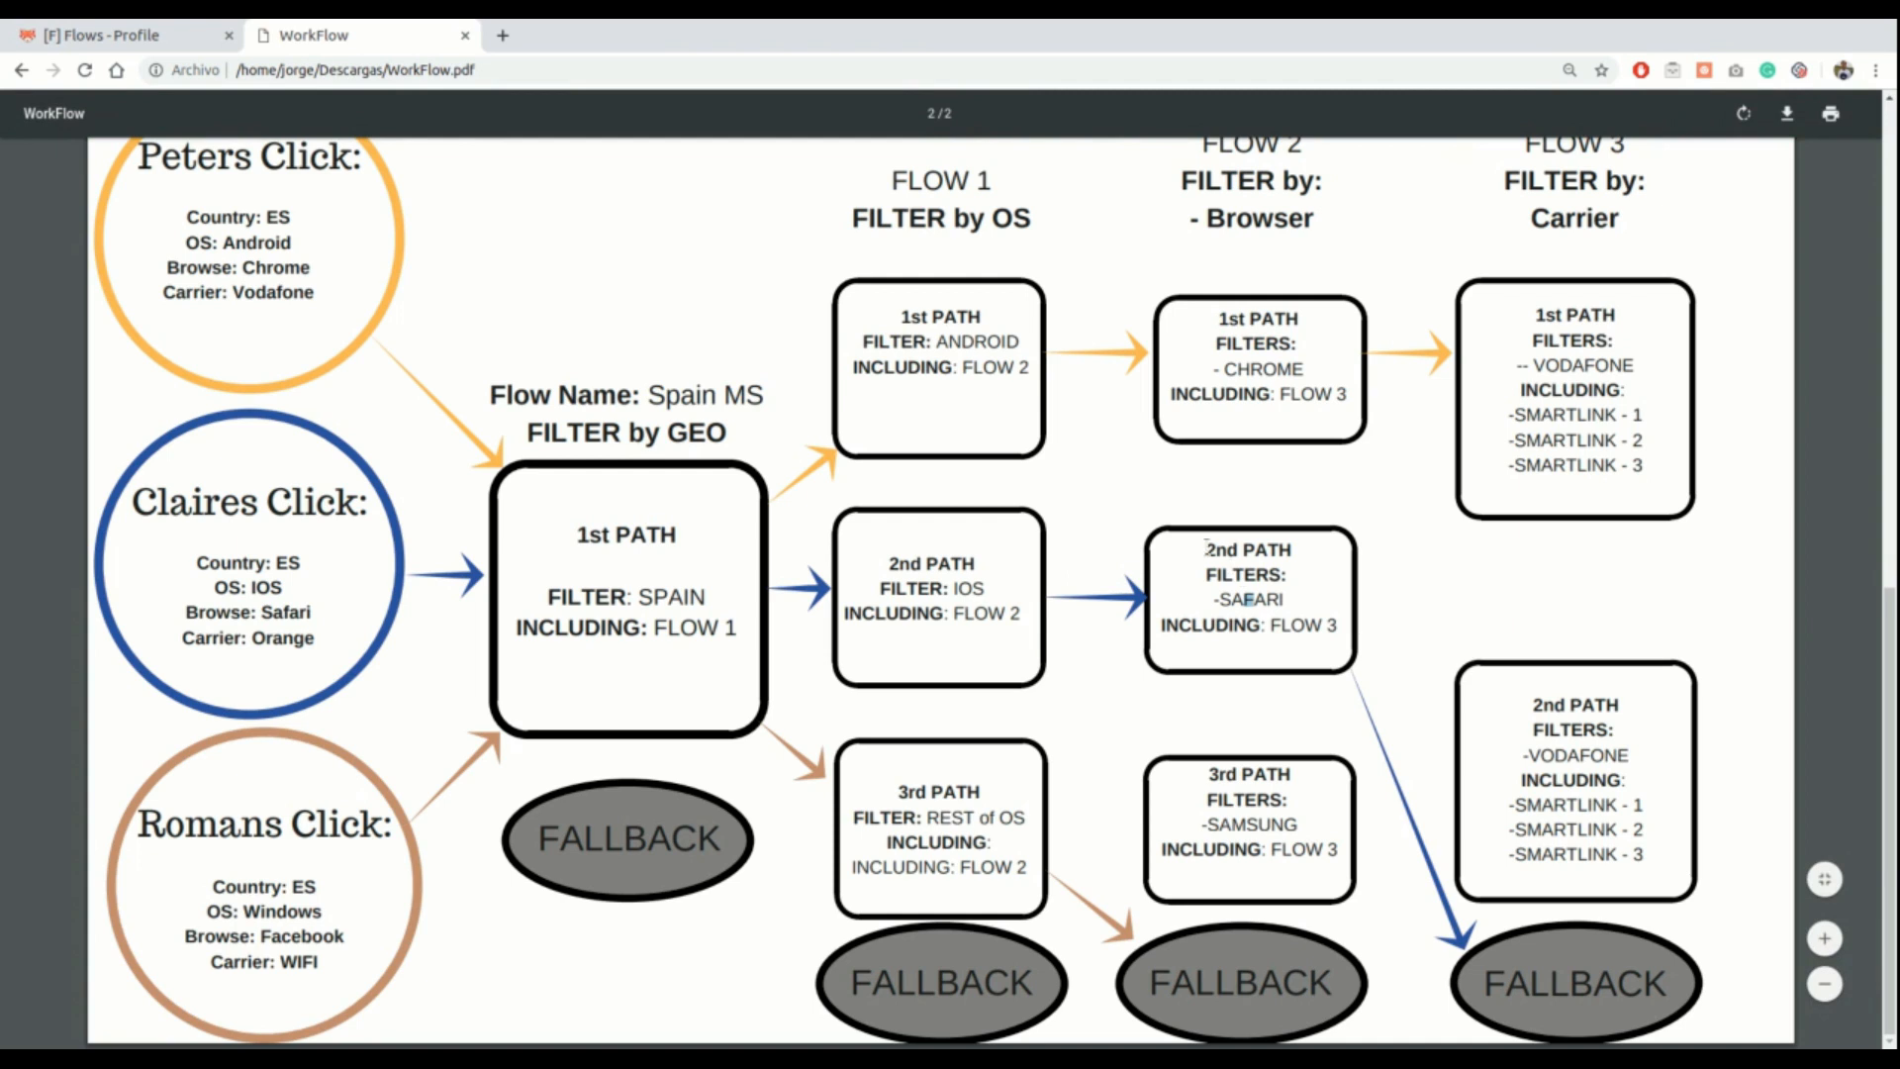
drag(1206, 550, 1324, 622)
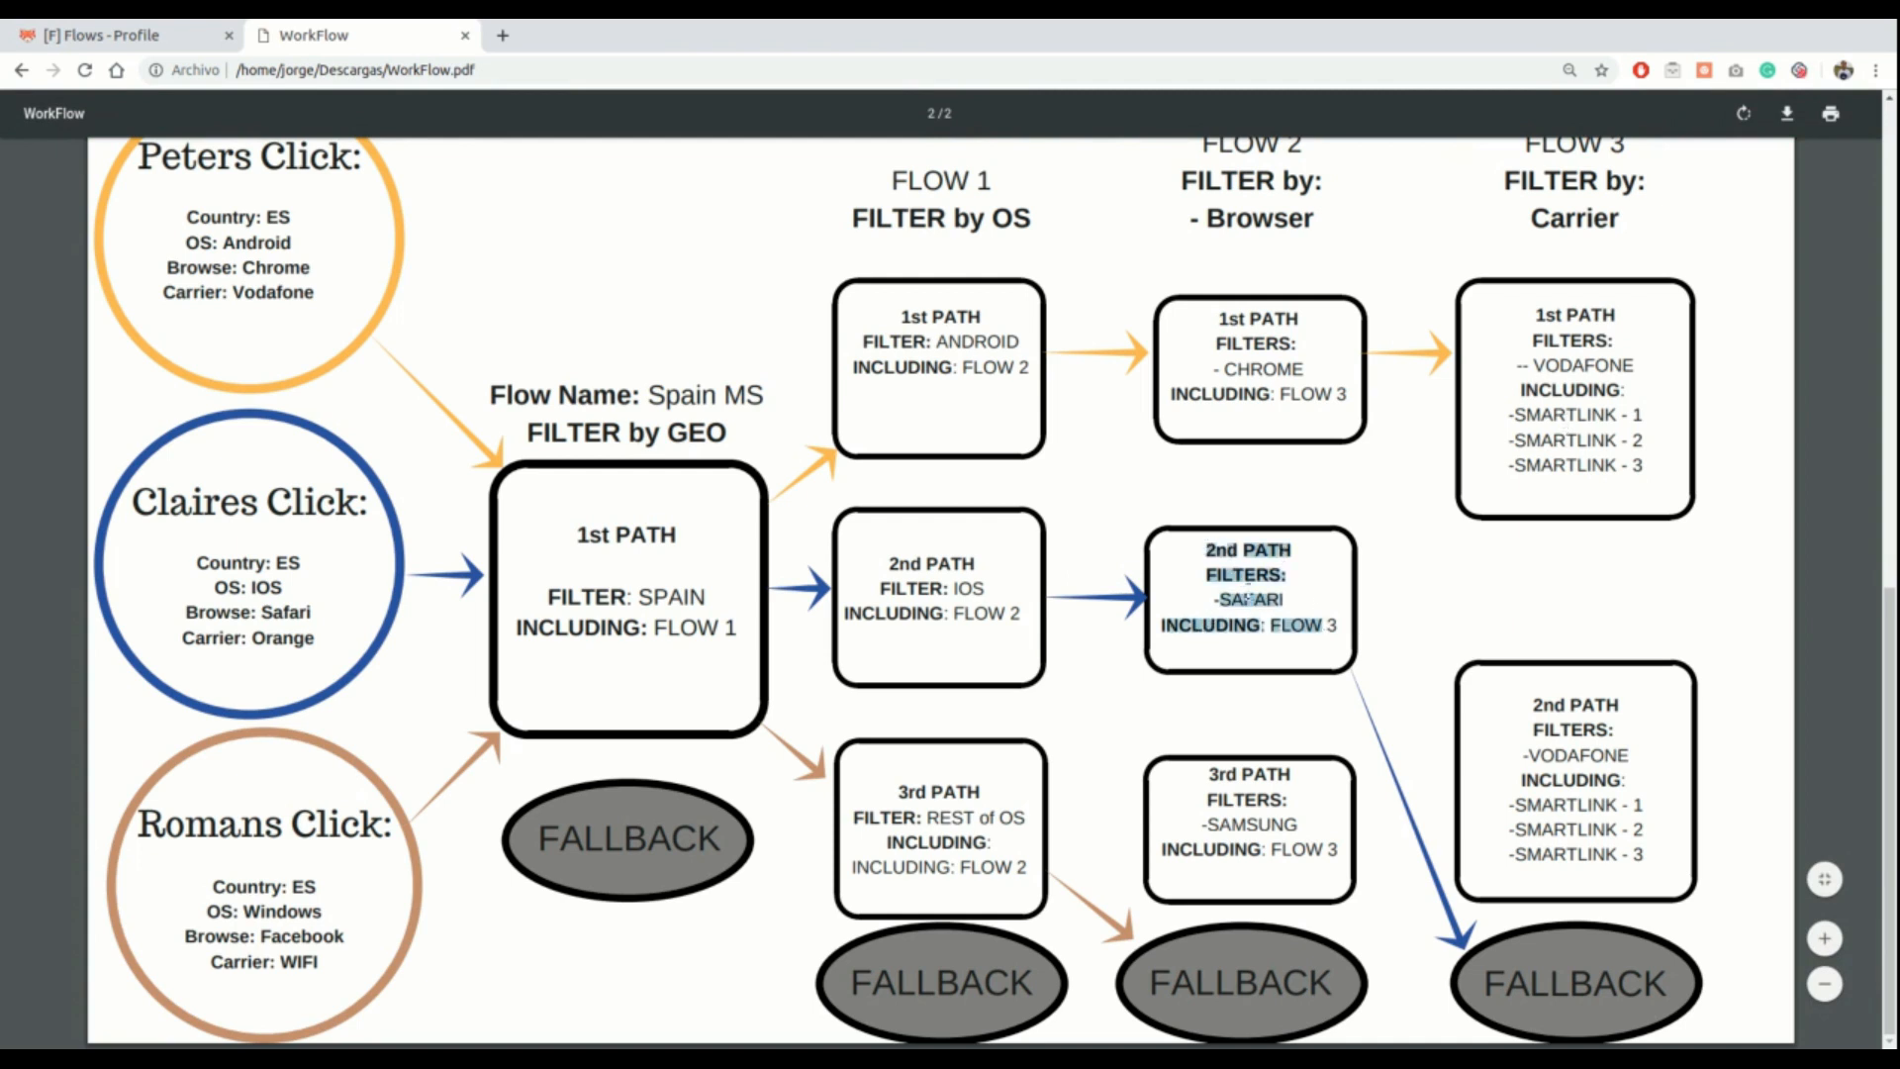
click(1251, 599)
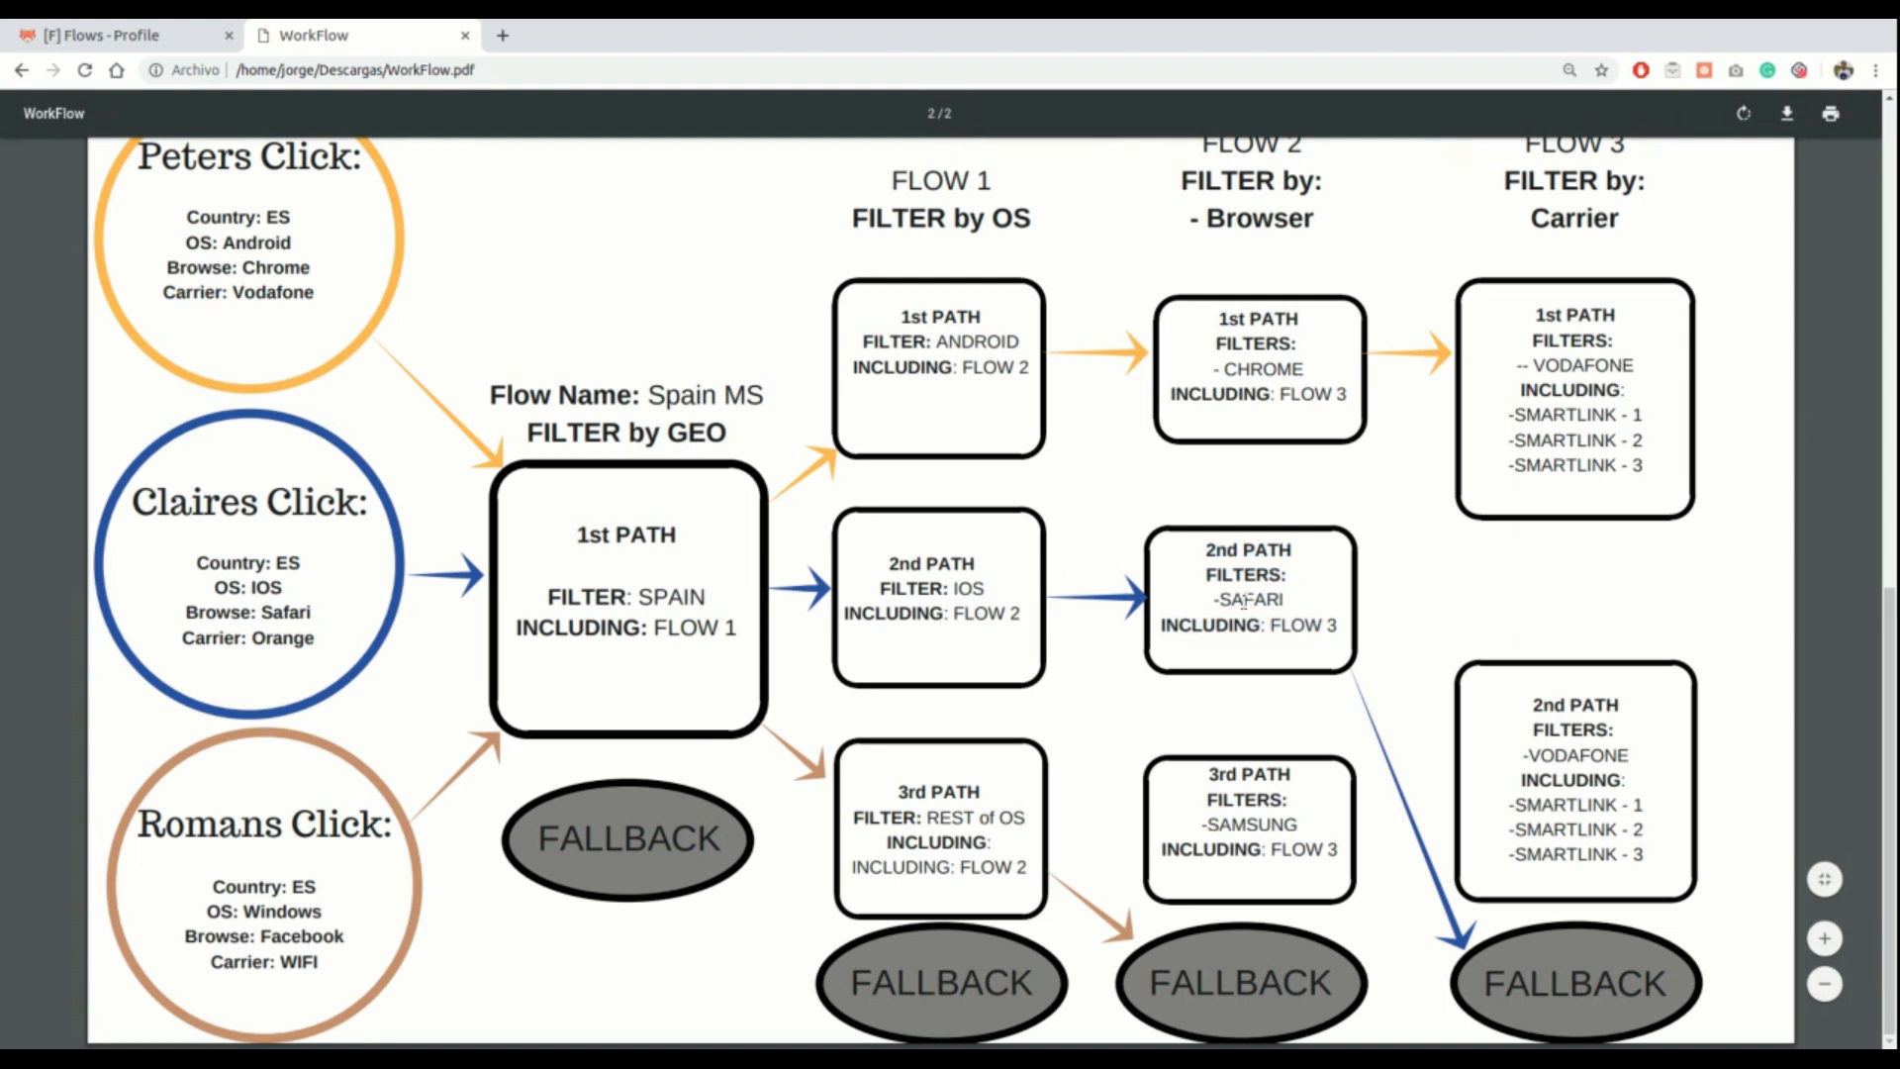
click(109, 44)
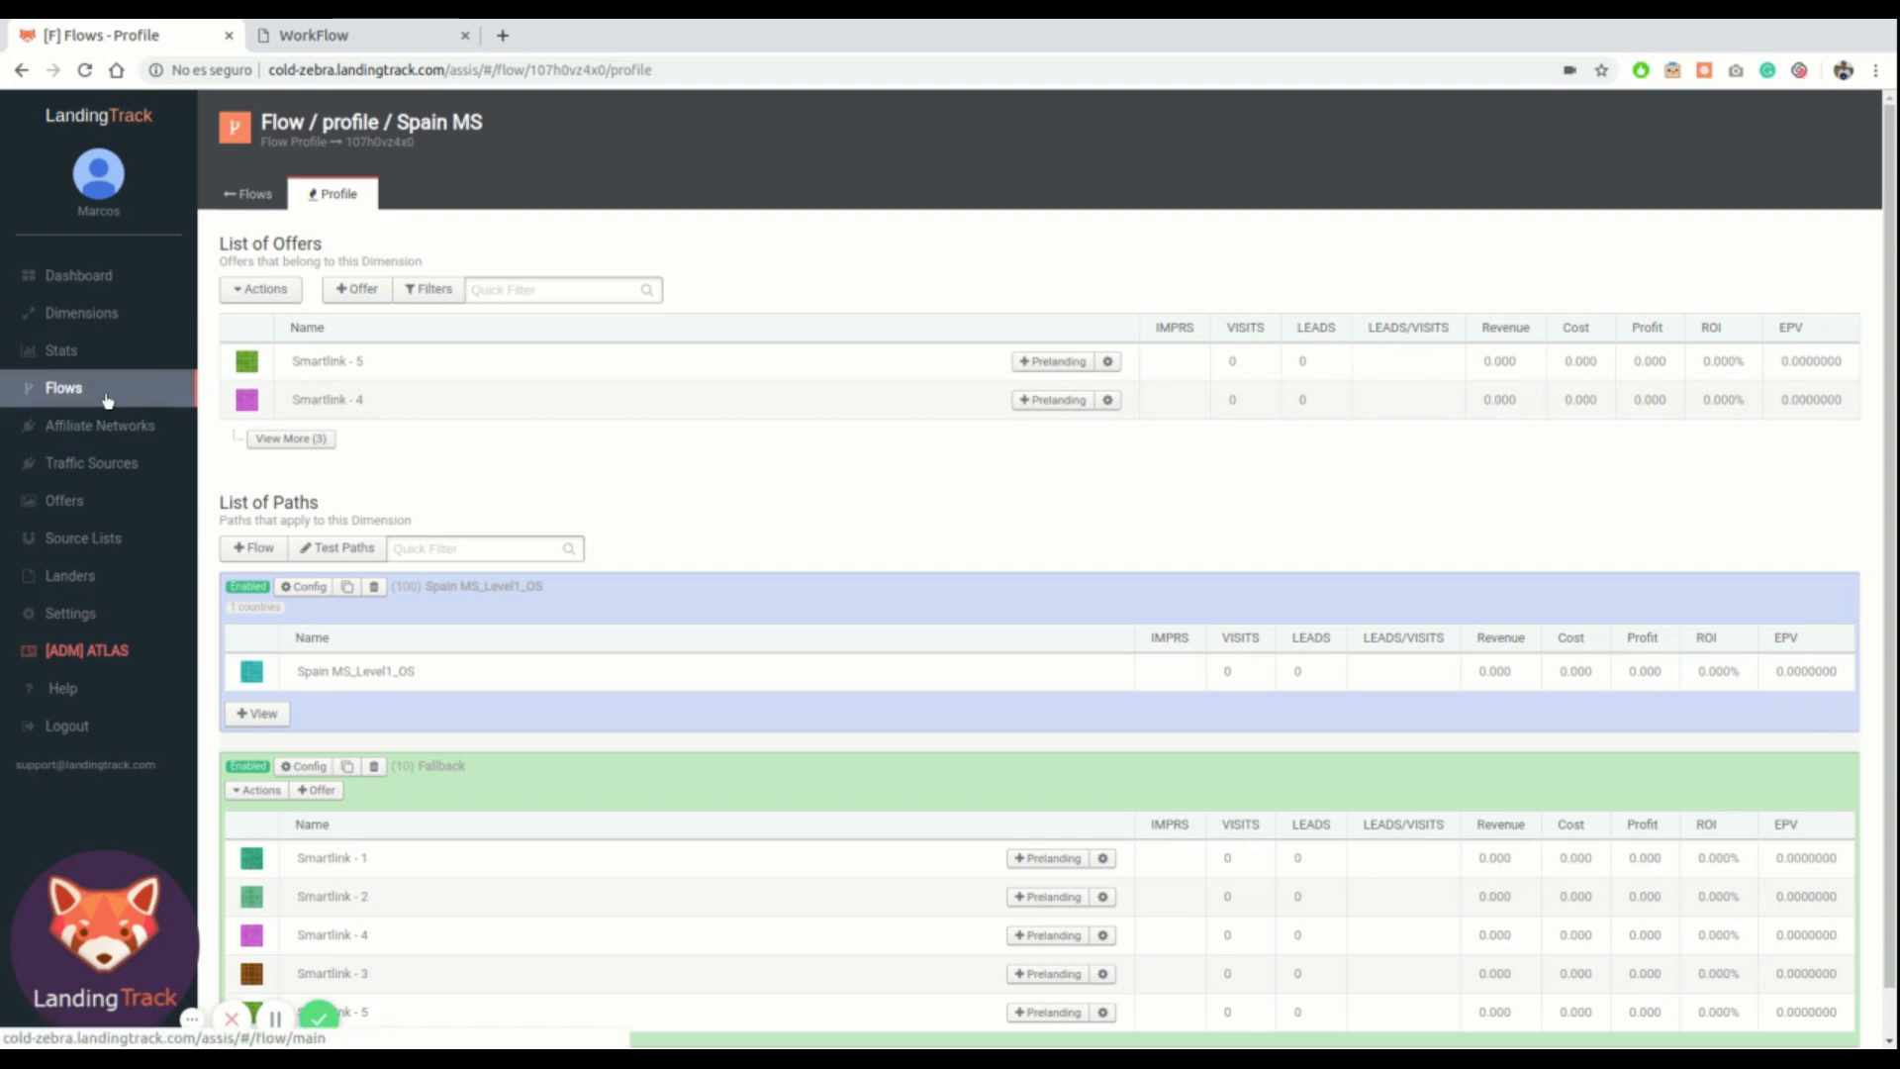
Duplicate the Spain MS_level3_Carrier flow and rename the copy to Spain MS_level3_Carrier_Safari
click(255, 195)
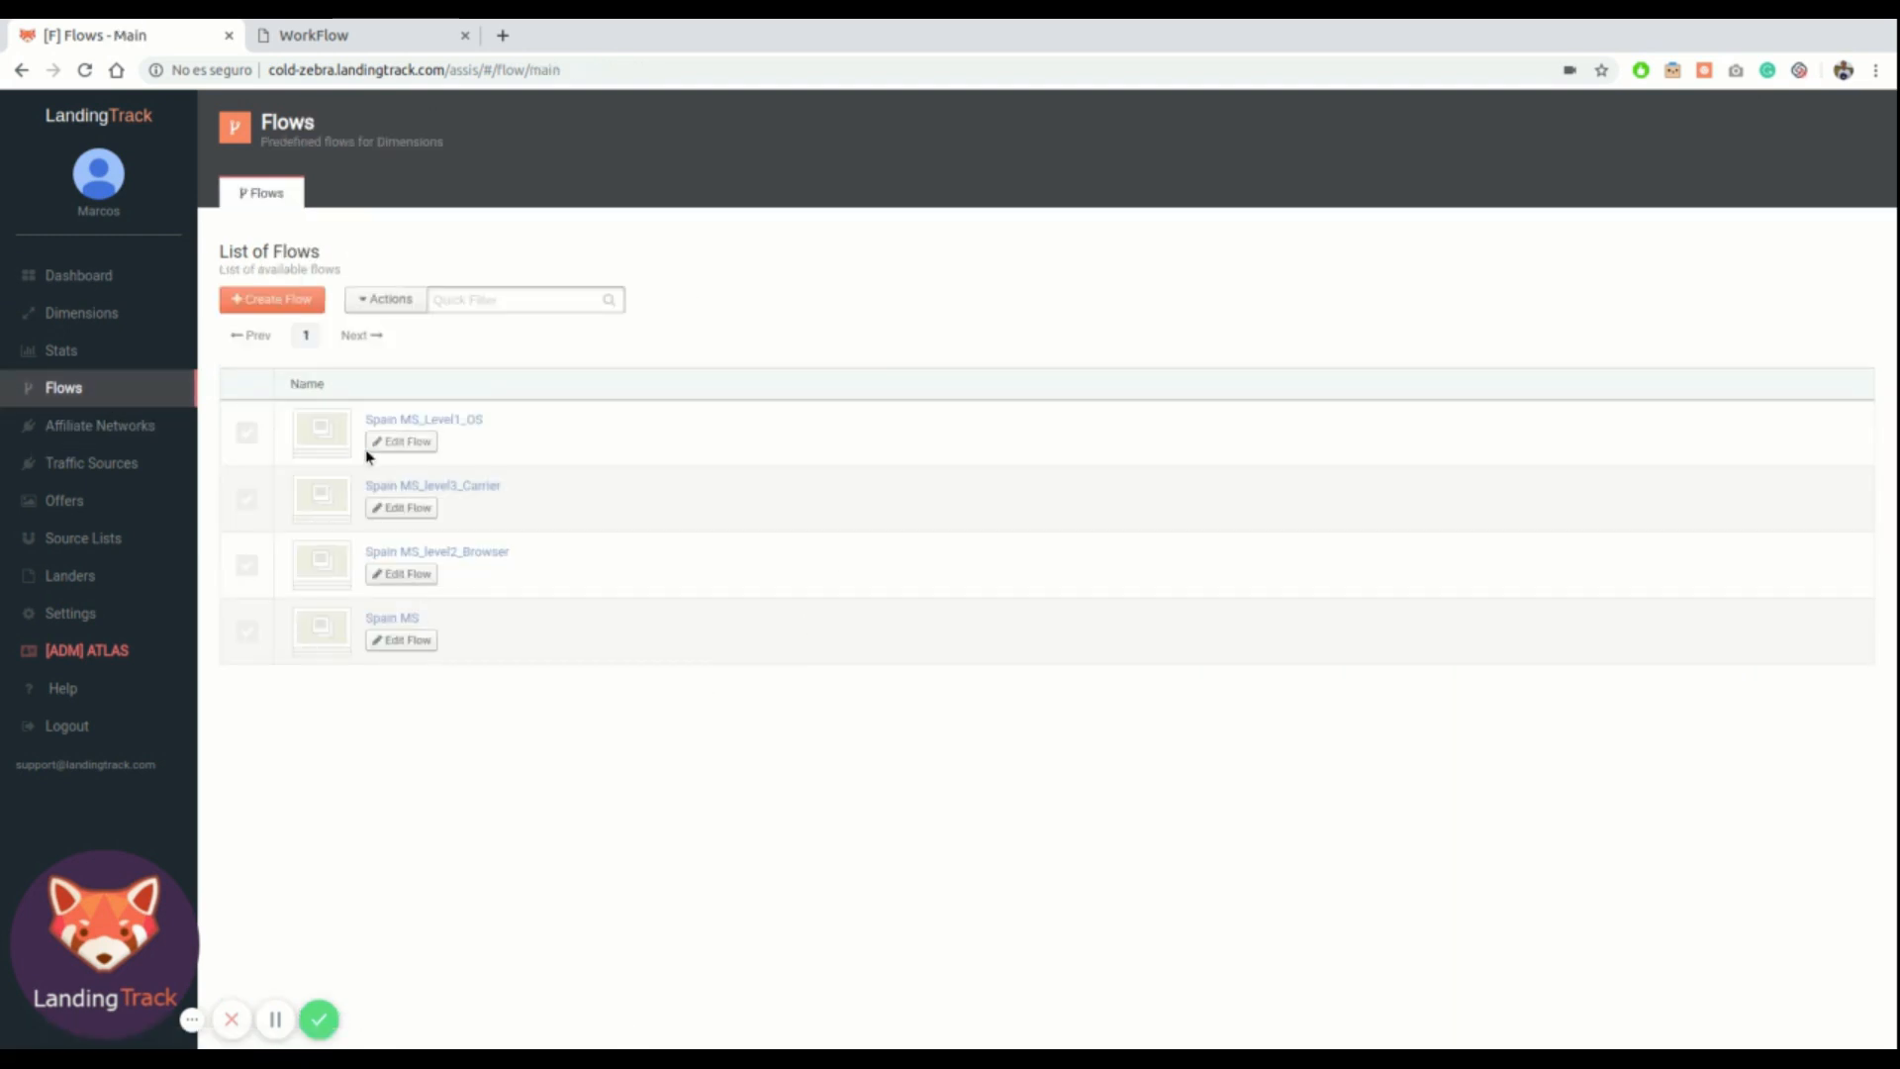
click(247, 499)
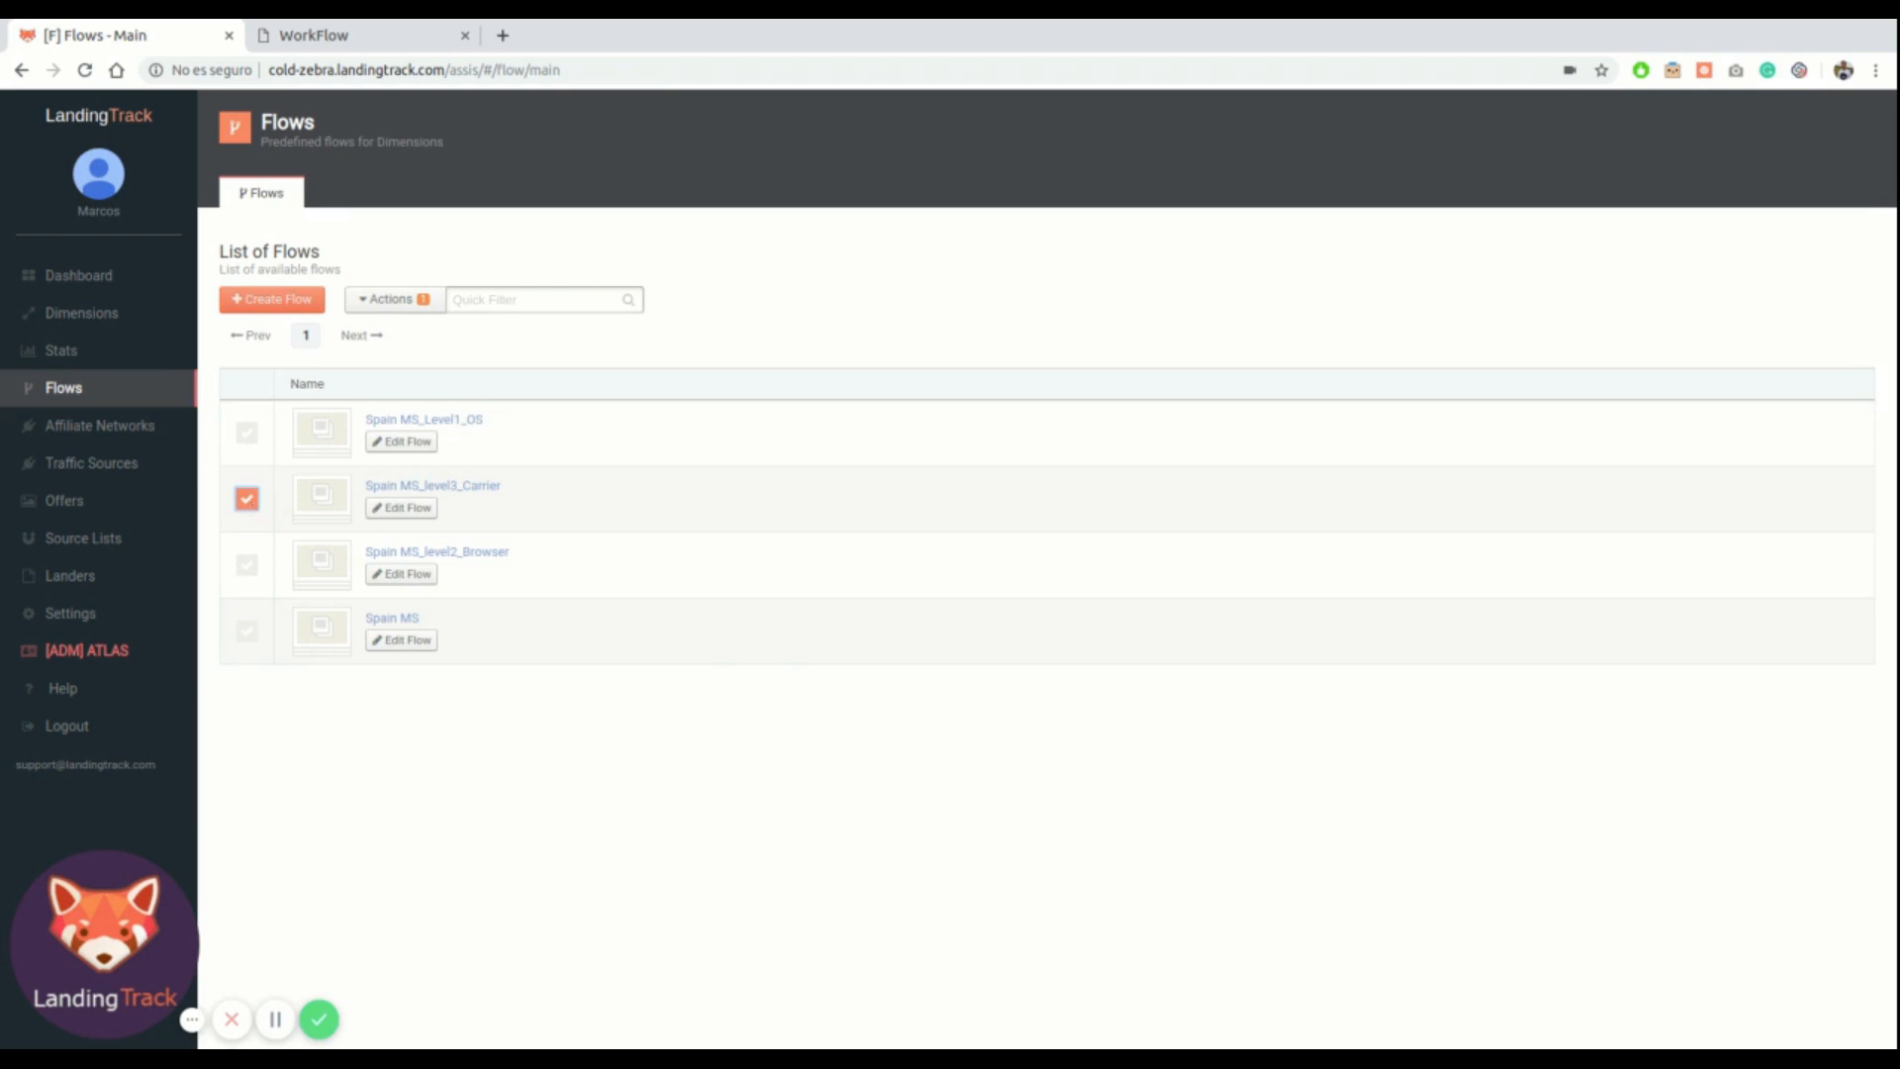
click(393, 300)
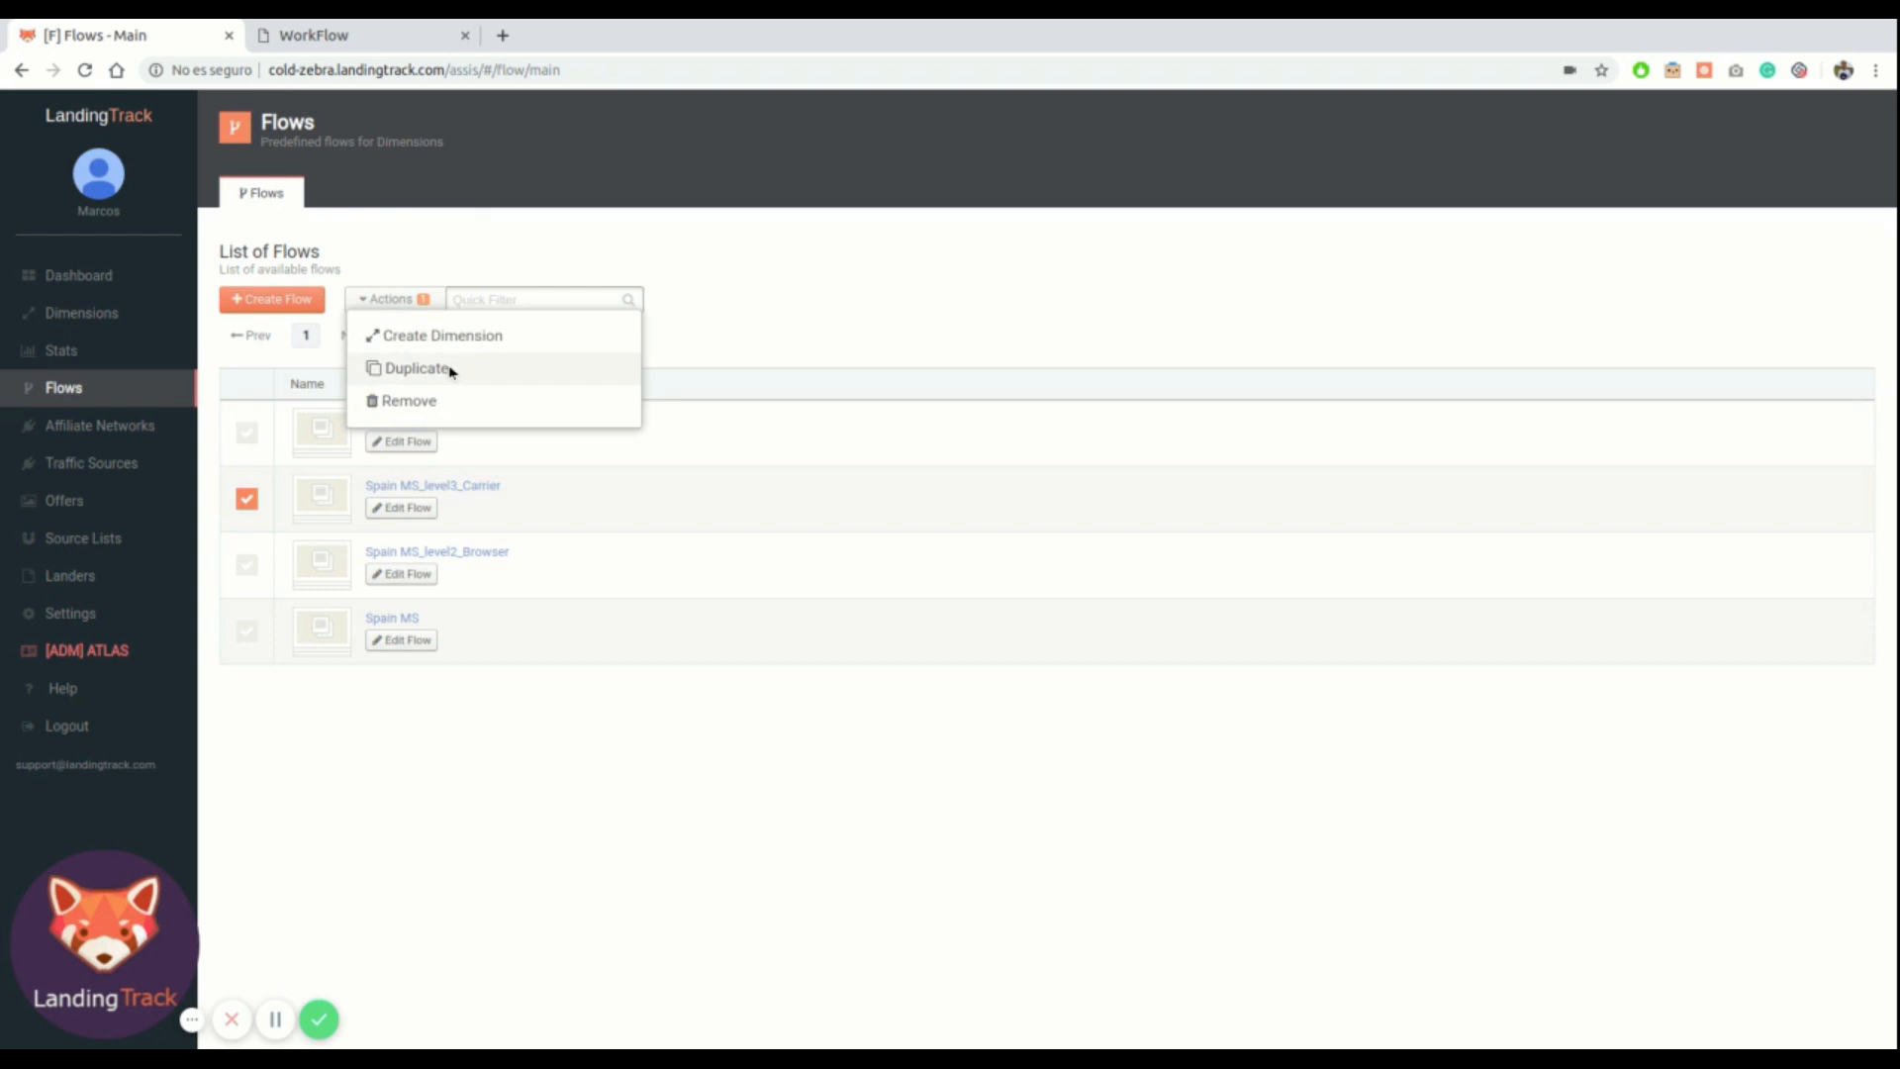
click(452, 371)
click(424, 708)
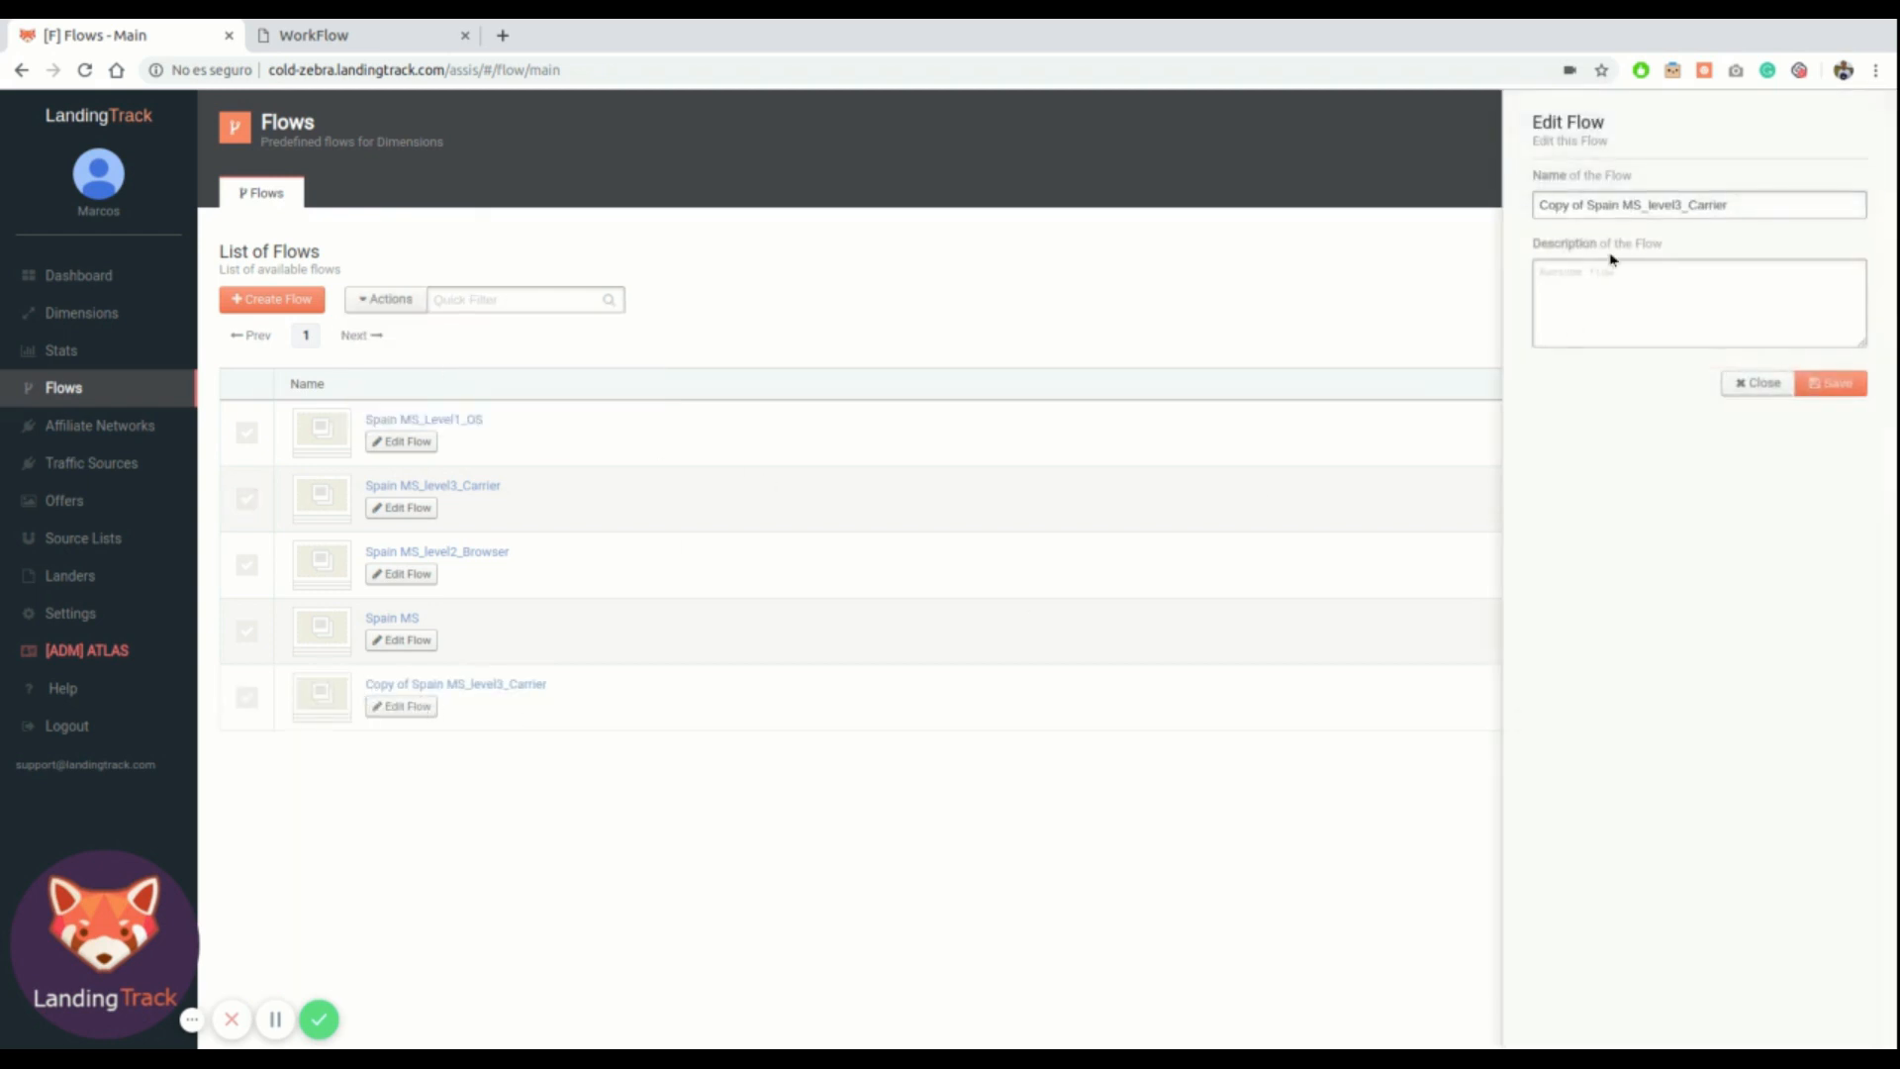
drag(1586, 205, 1529, 208)
key(BackSpace)
text(_Safari)
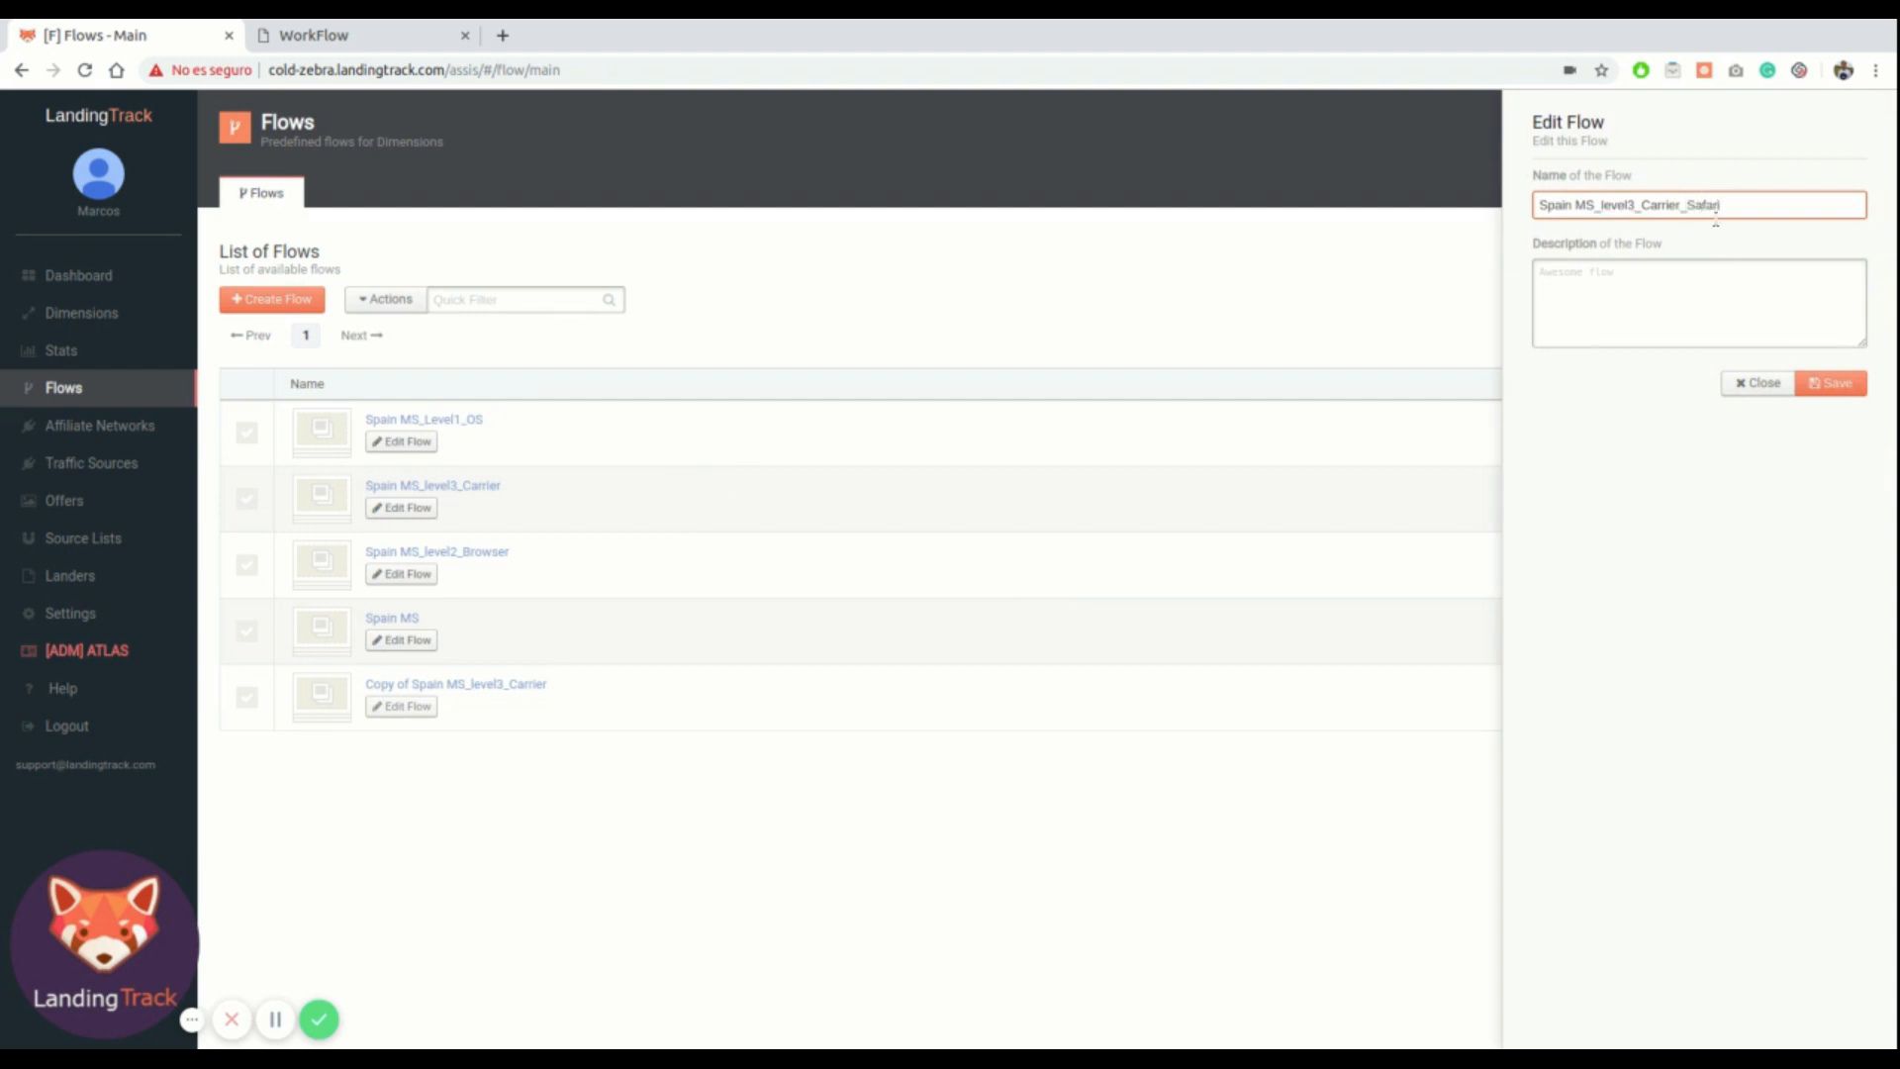
click(1831, 384)
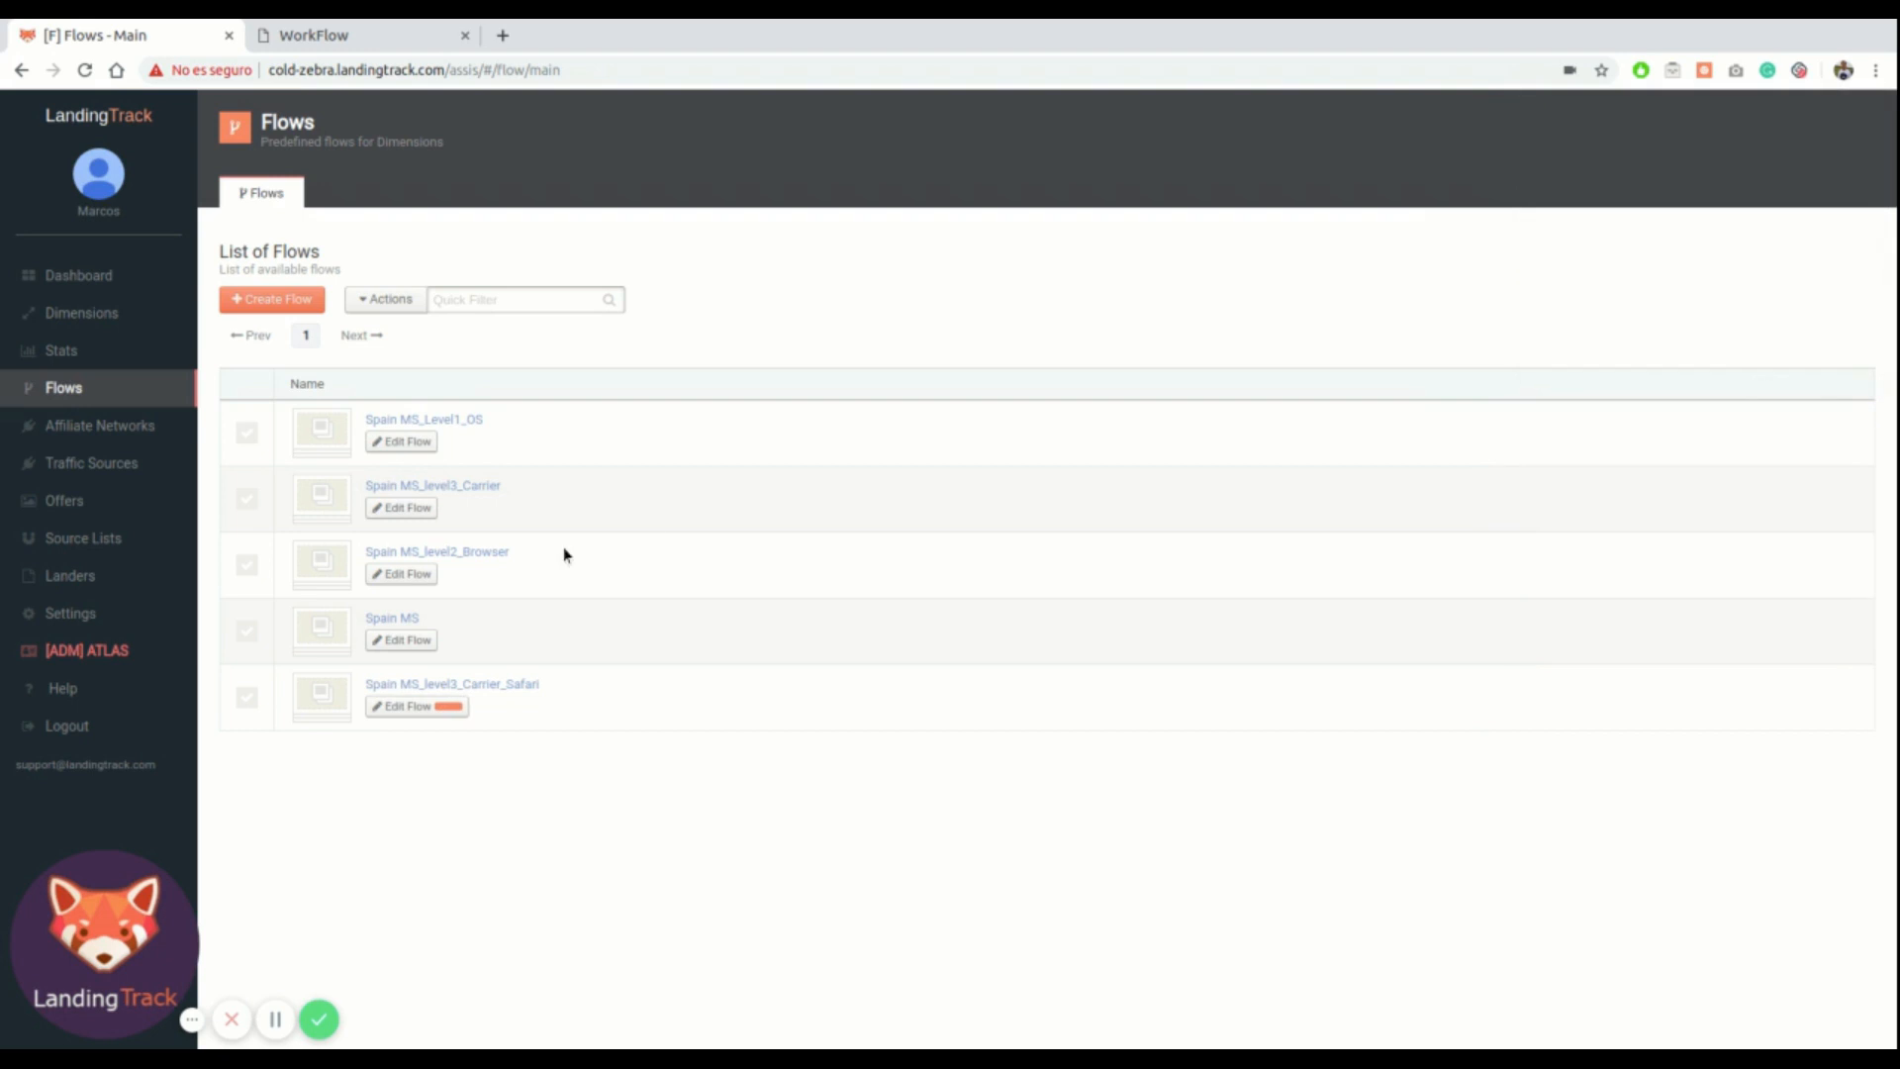
Rename the original Spain MS_level3_Carrier flow to Spain MS_level3_Carrier_Chrome
click(405, 509)
click(1692, 202)
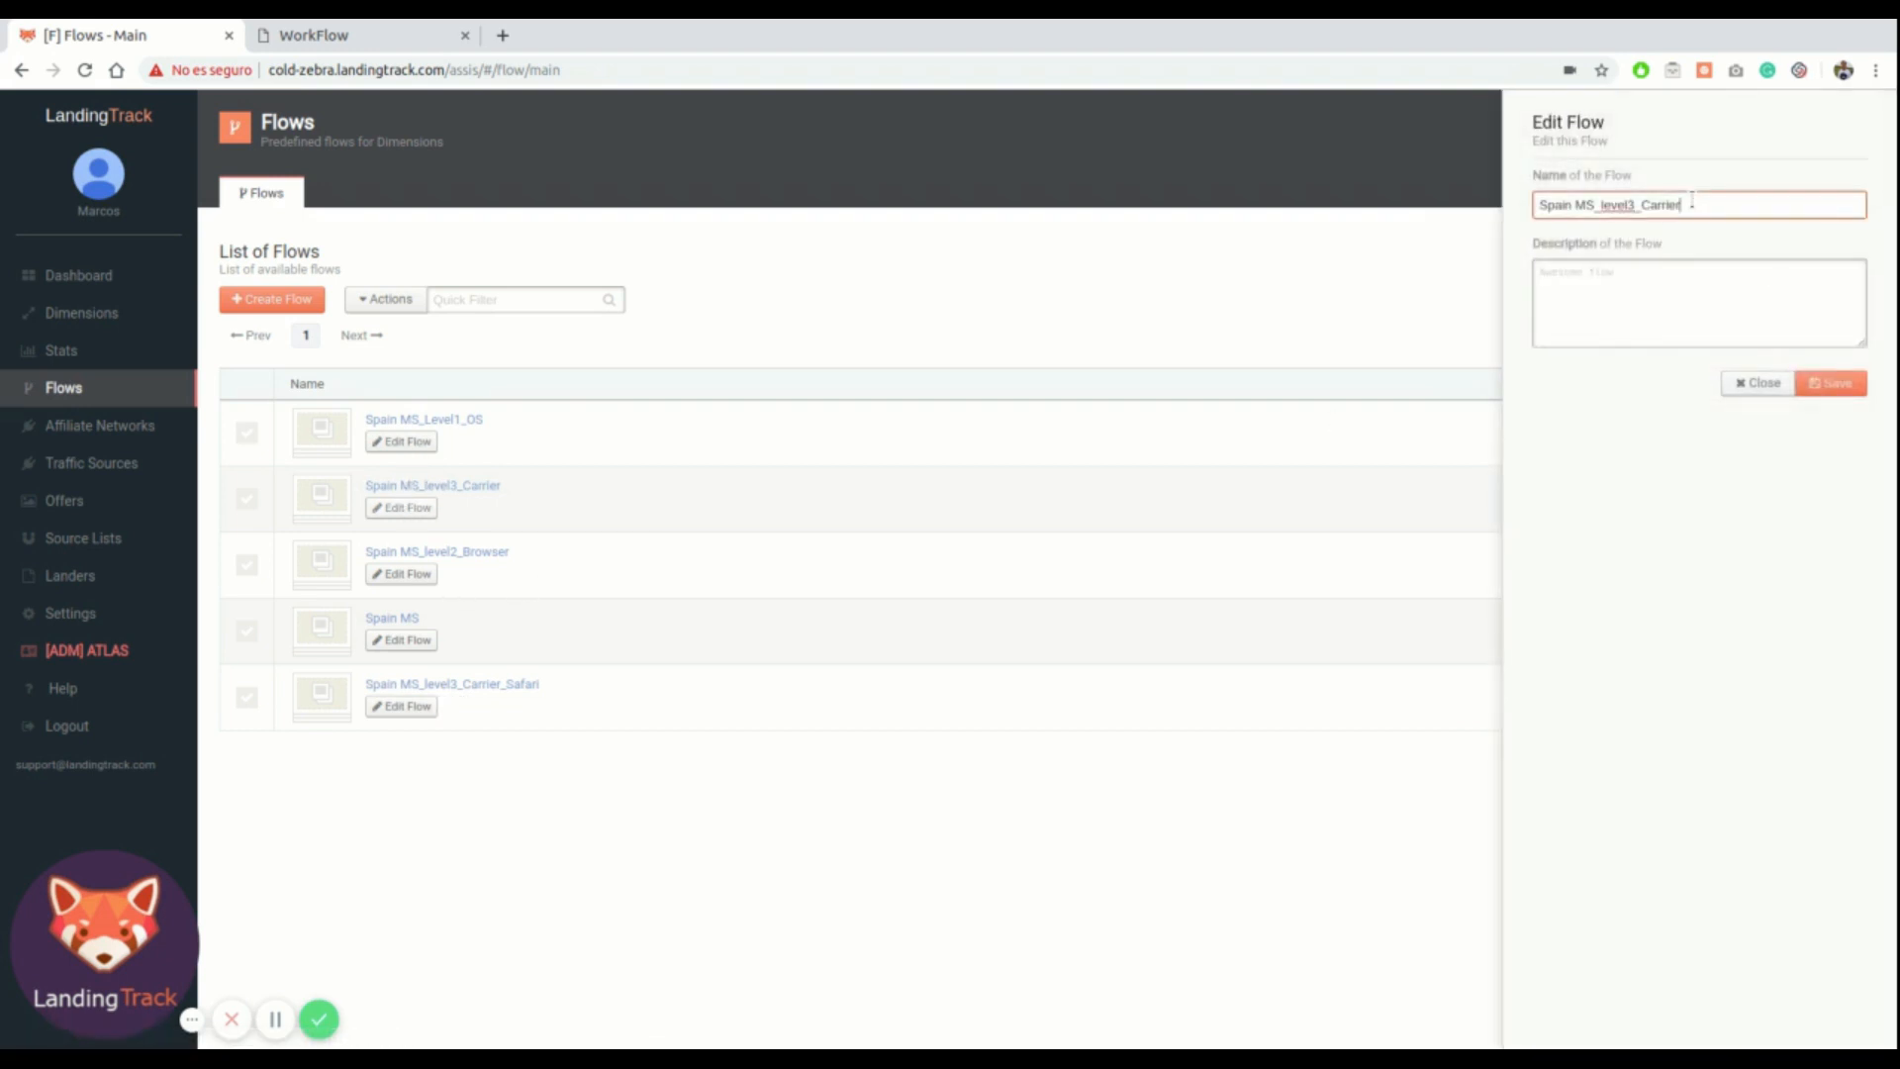
text(_Chrome)
click(1830, 383)
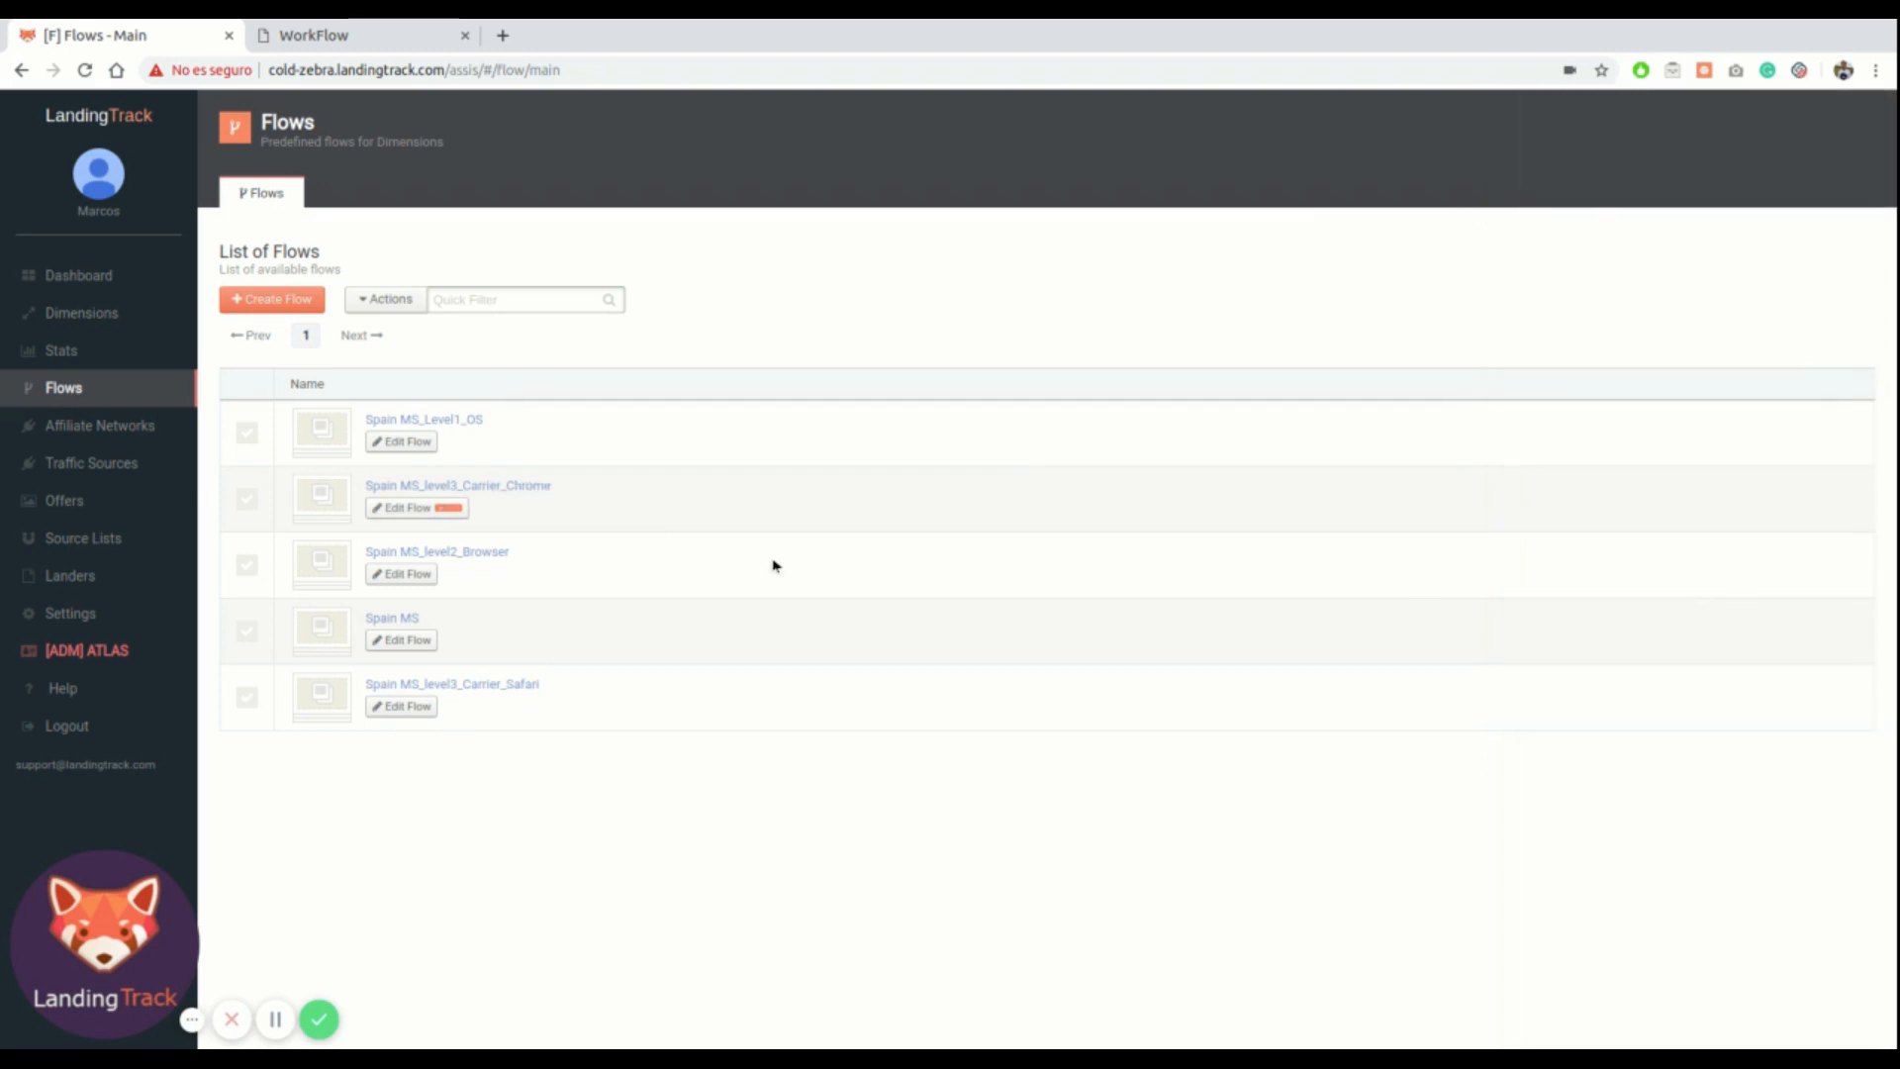
Open the Spain MS_level3_Carrier_Safari flow's profile
click(491, 685)
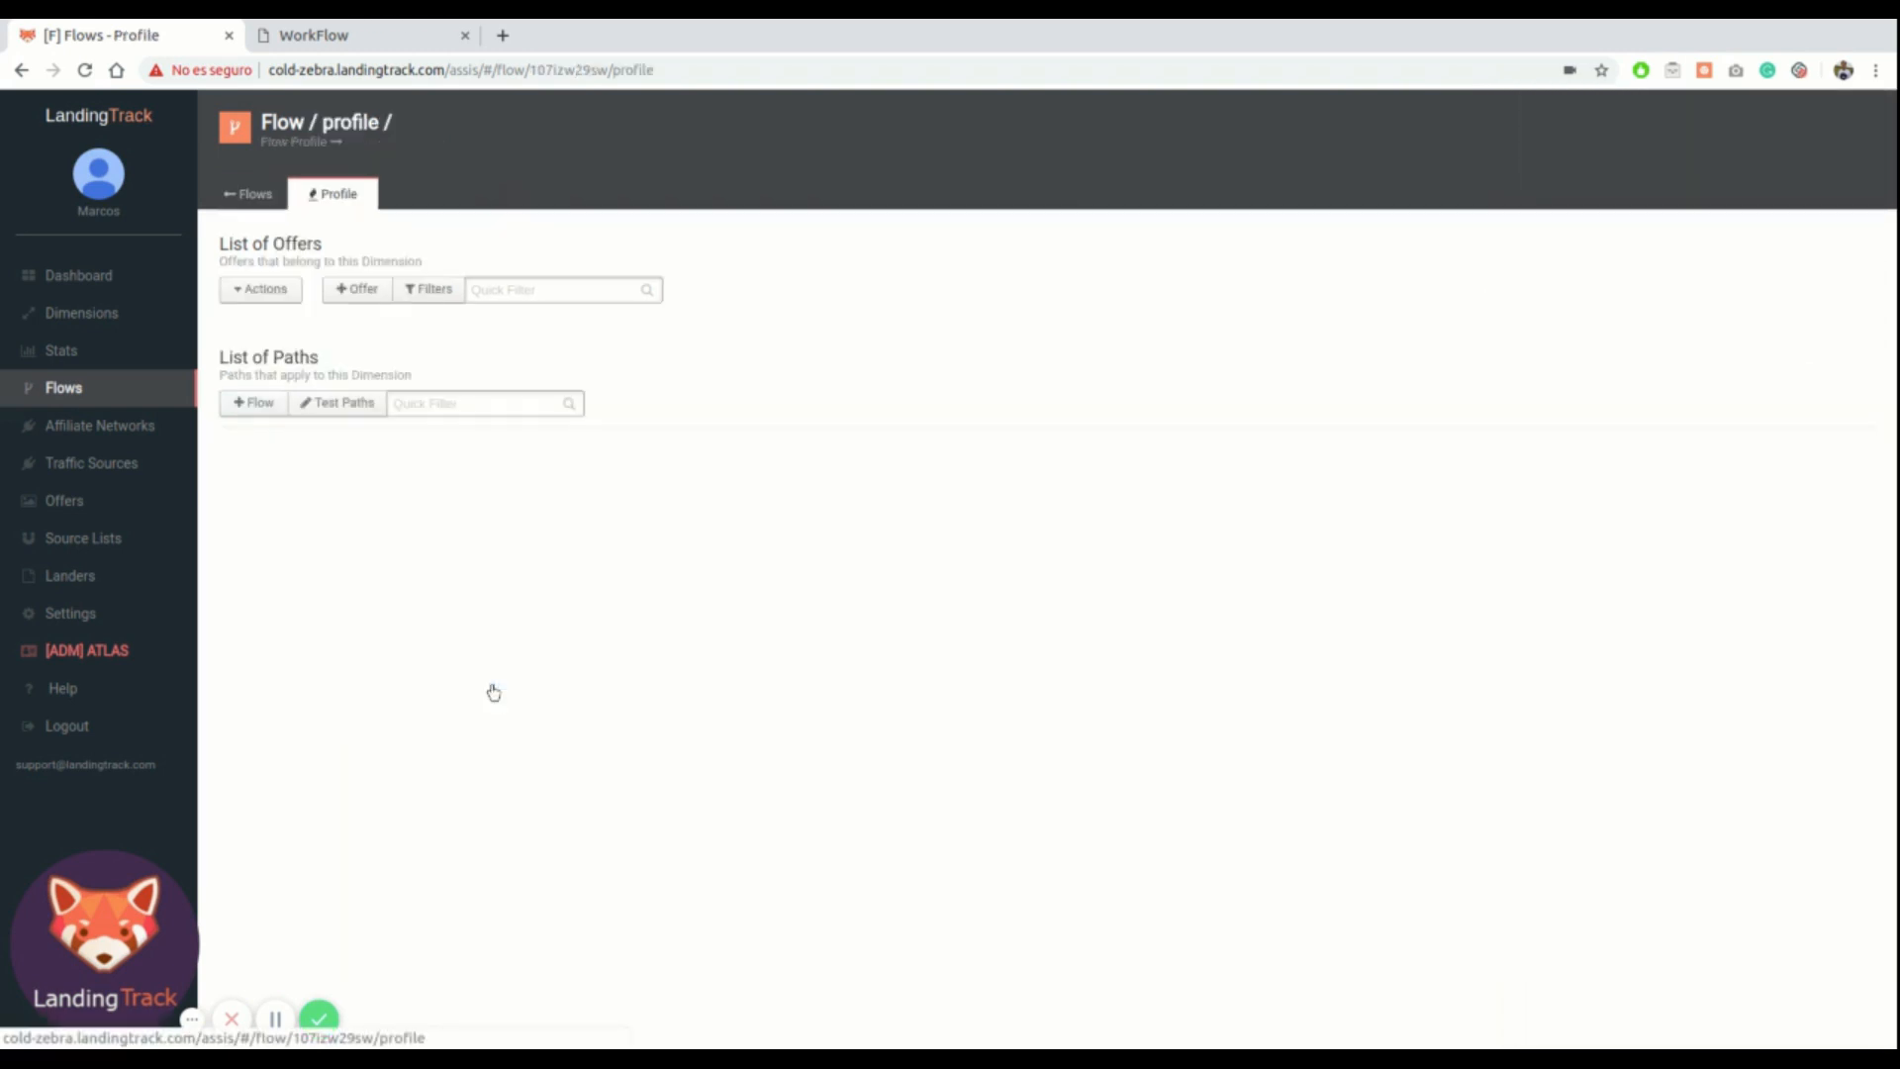
scroll(534, 641, down, 2)
scroll(534, 643, up, 2)
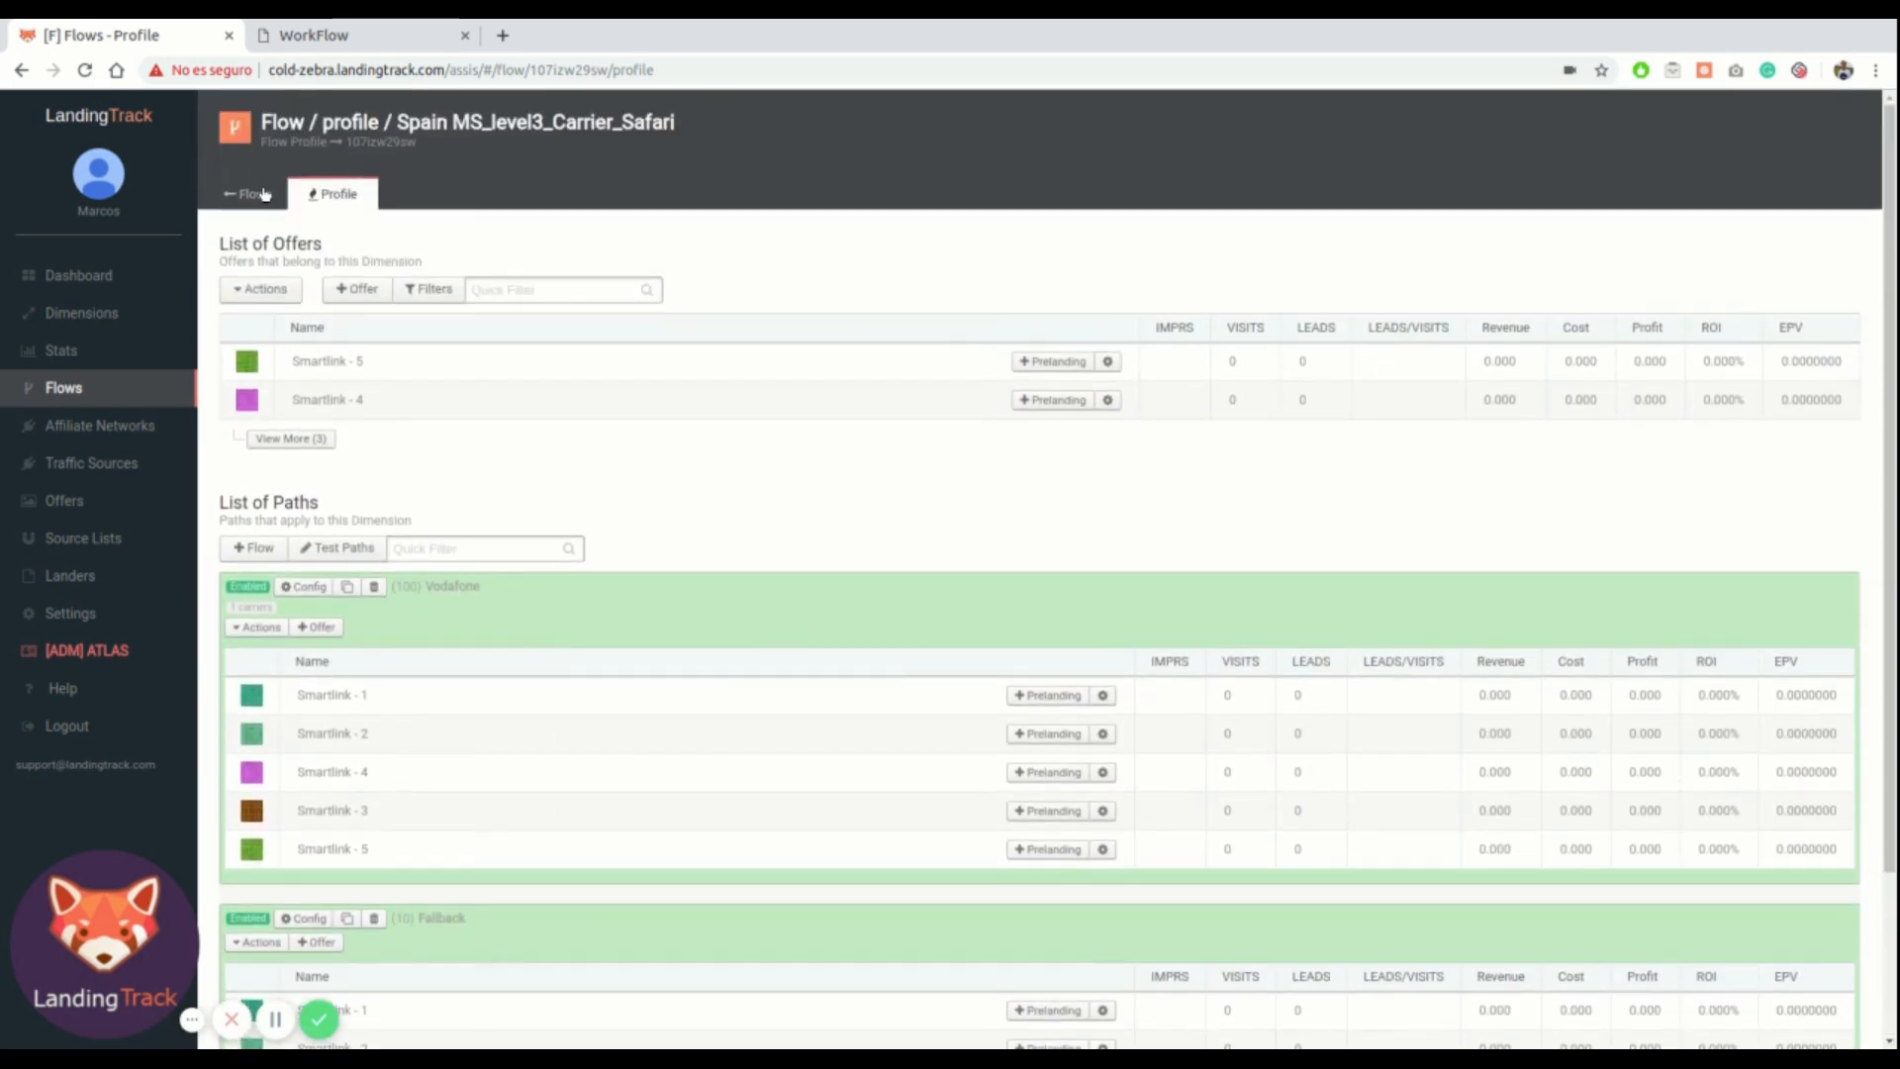
In the Spain MS_level2_Browser flow, attach Spain MS_level3_Carrier_Safari as a new path
click(265, 194)
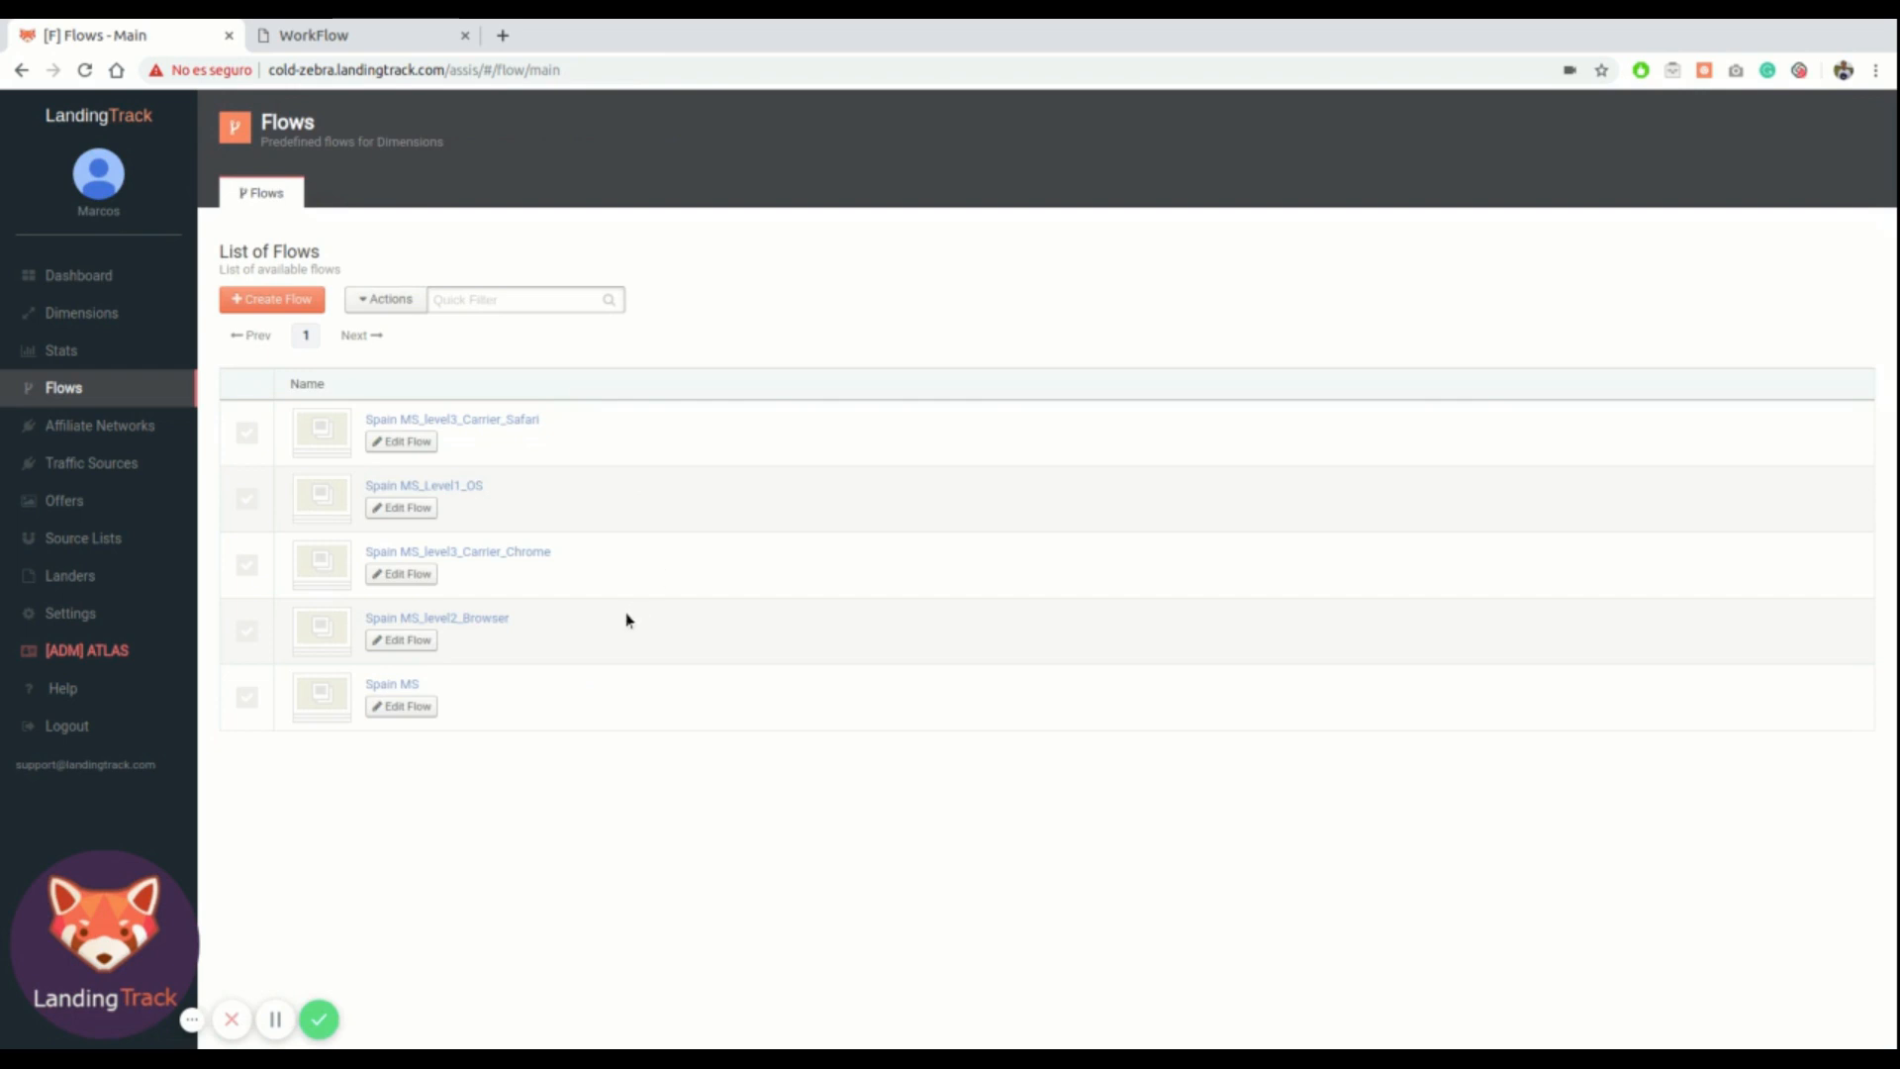
click(414, 620)
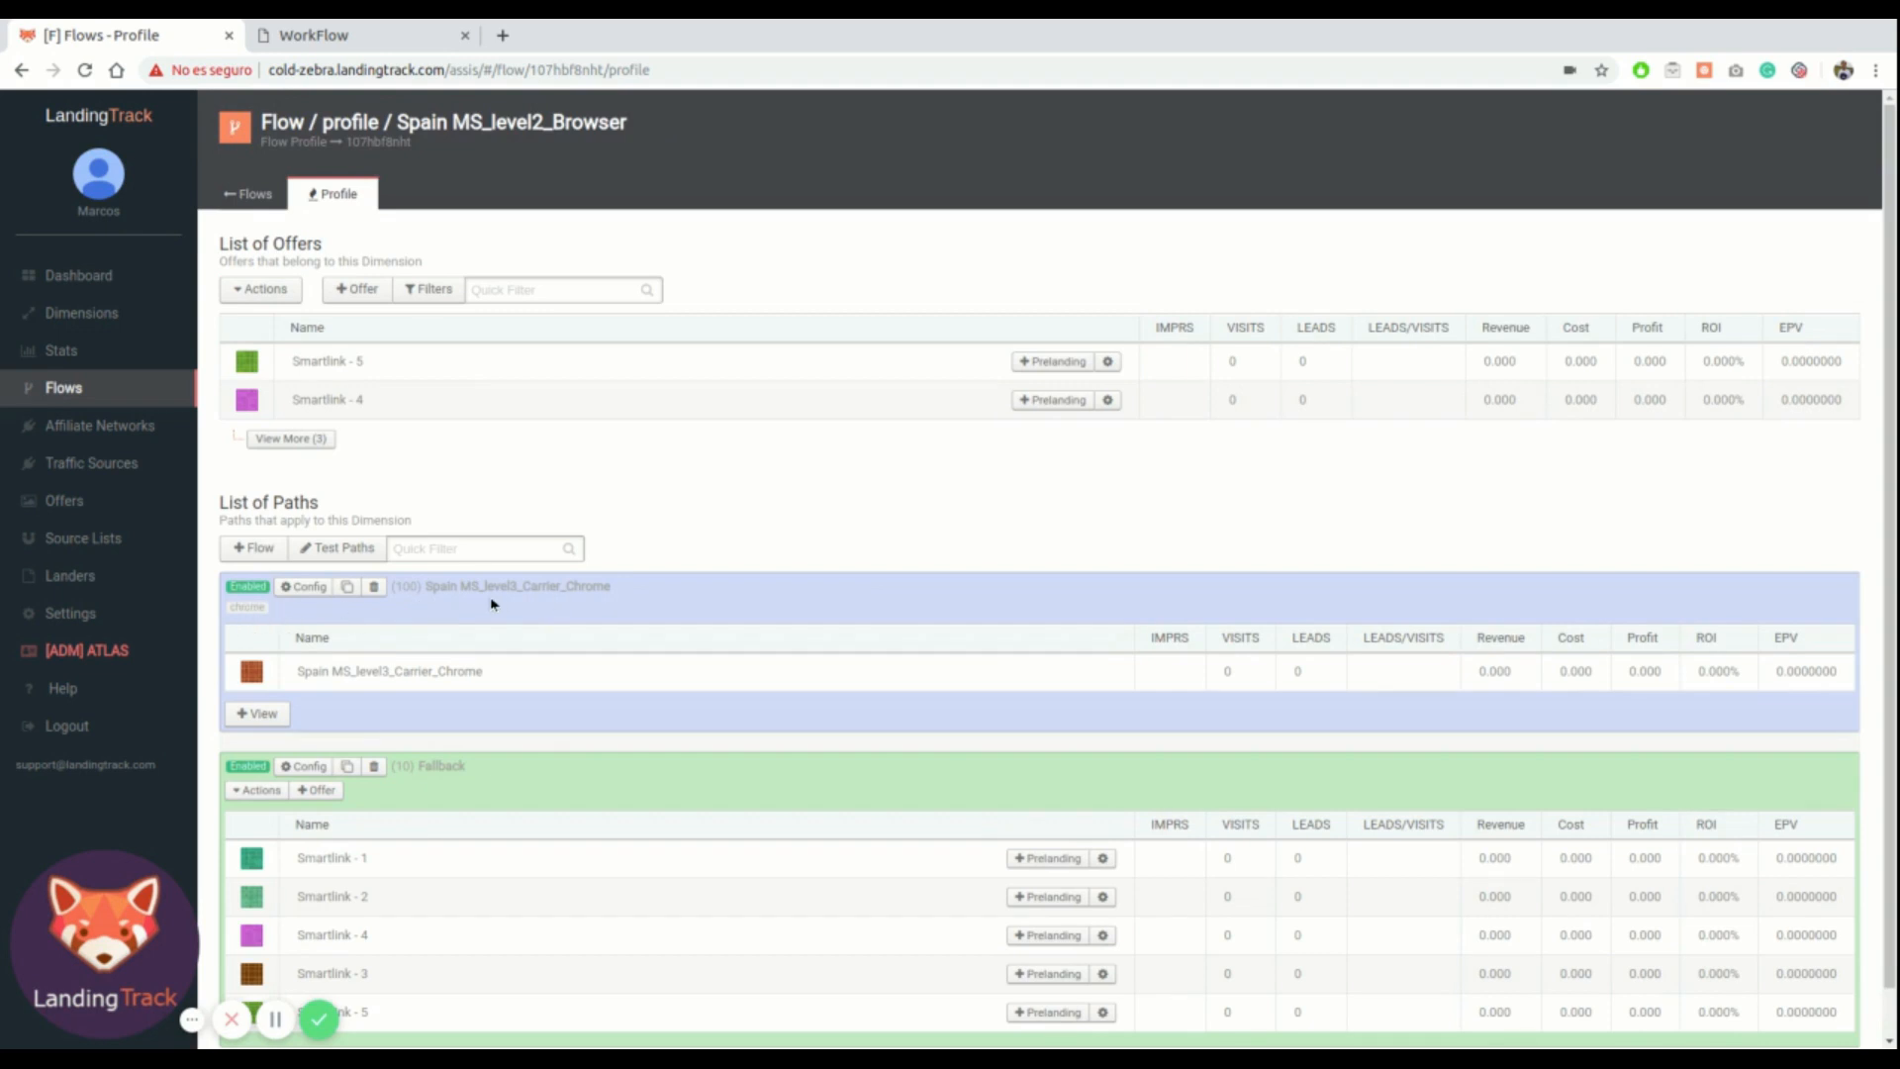
click(253, 547)
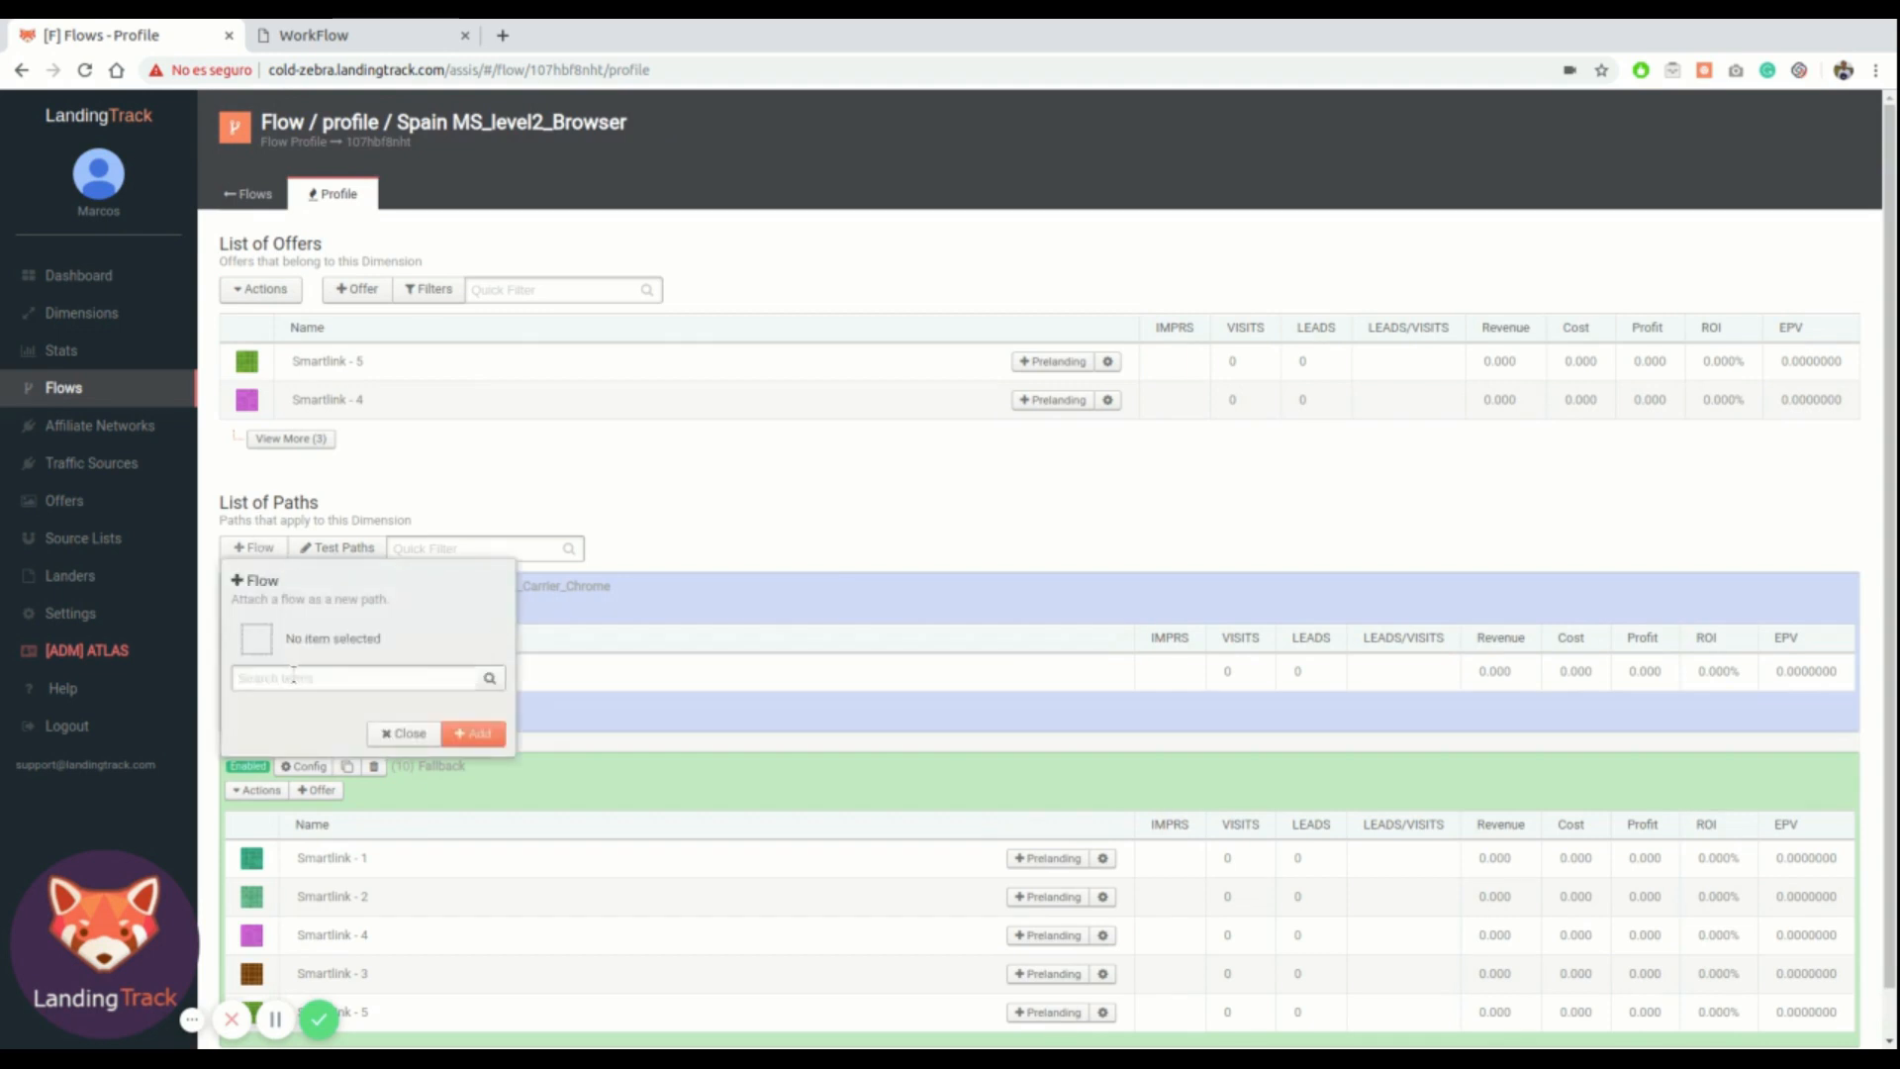
text(3)
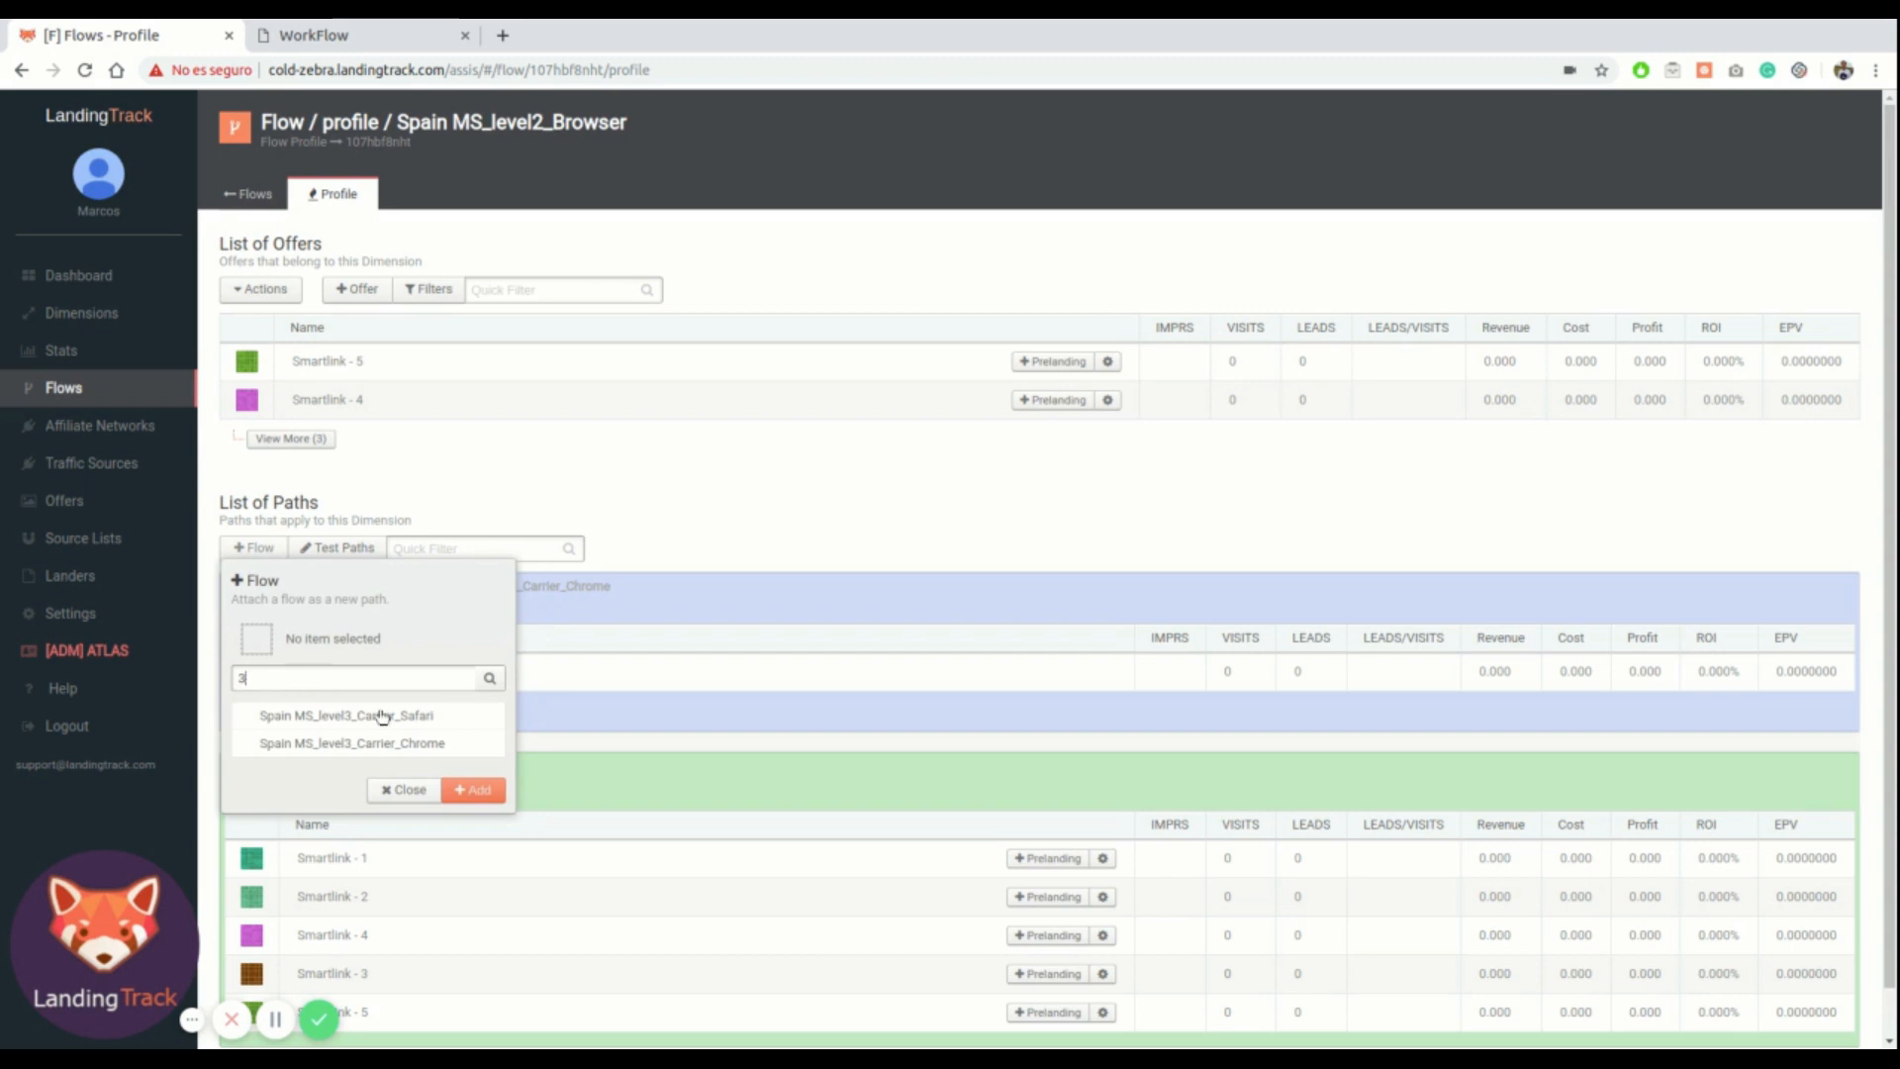
click(400, 720)
click(473, 790)
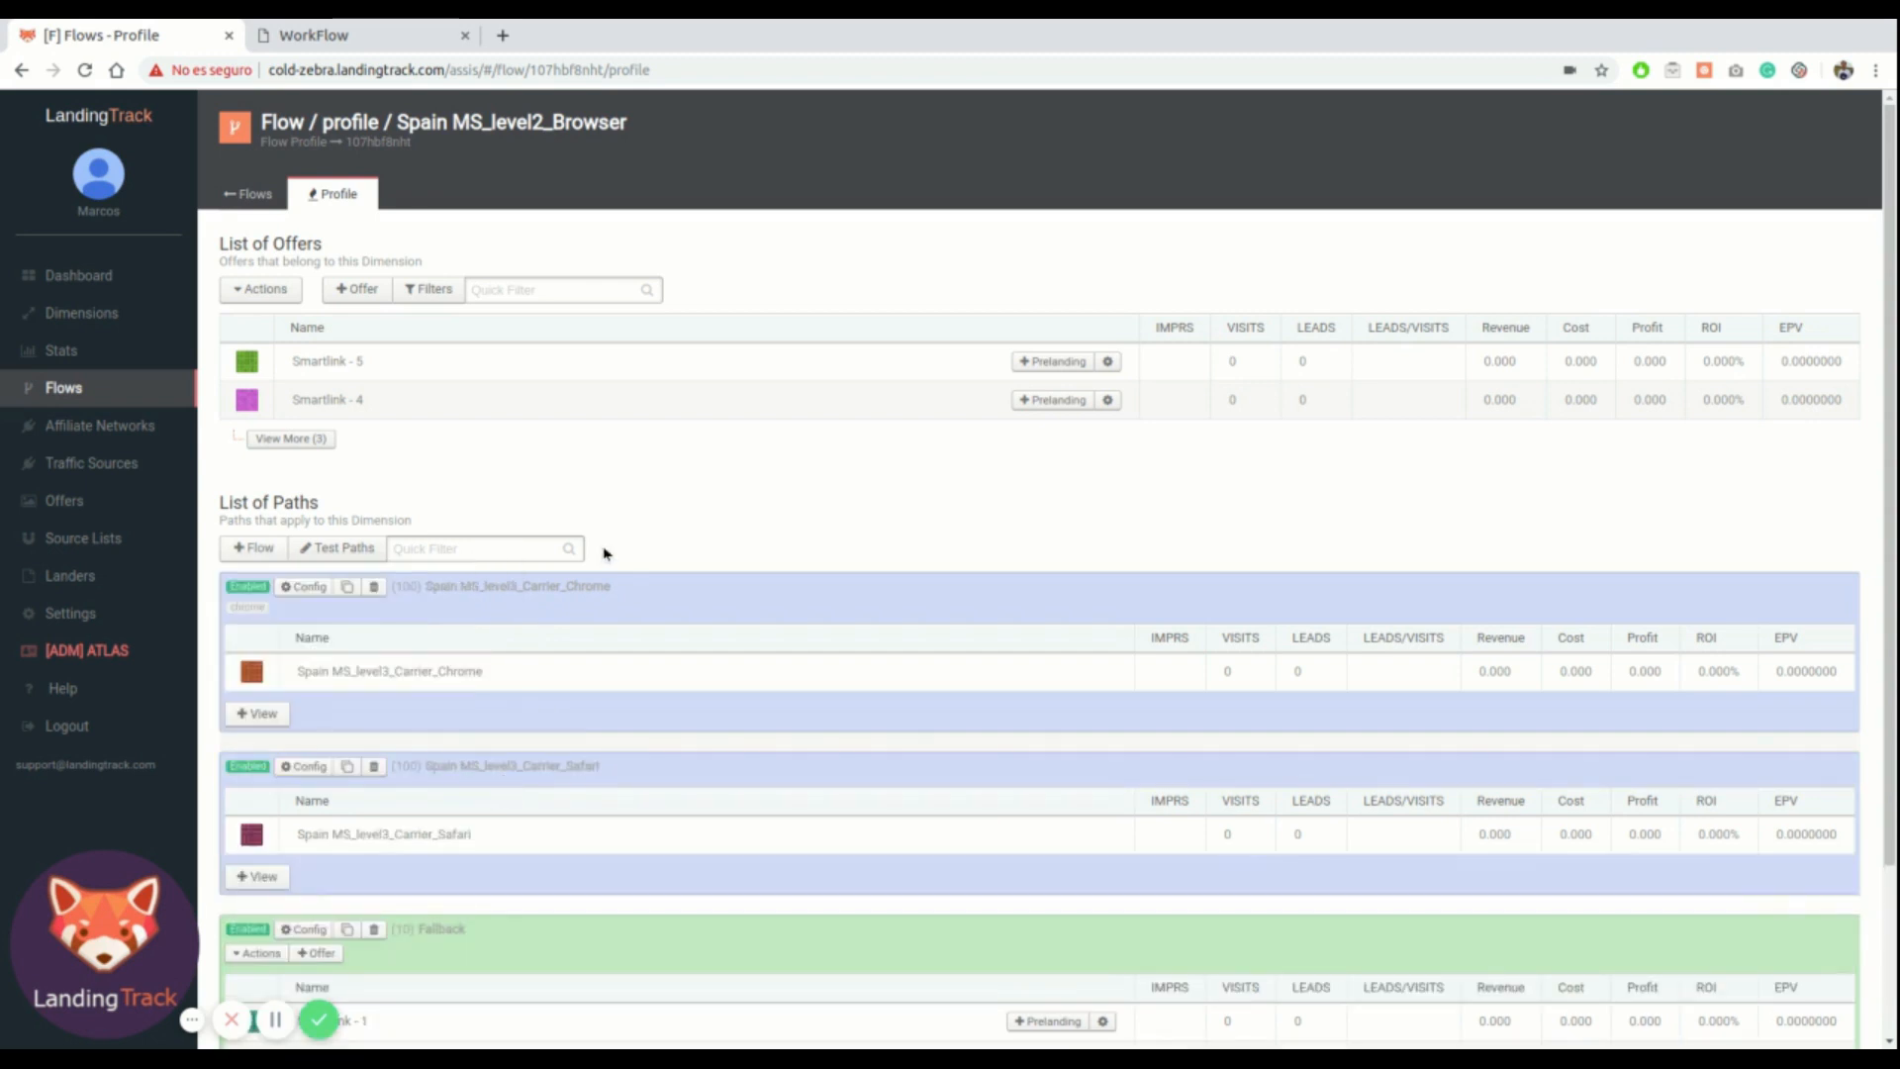
Set the Spain MS_level3_Carrier_Safari path's browser filter to Safari and save it
scroll(460, 601, down, 2)
click(313, 553)
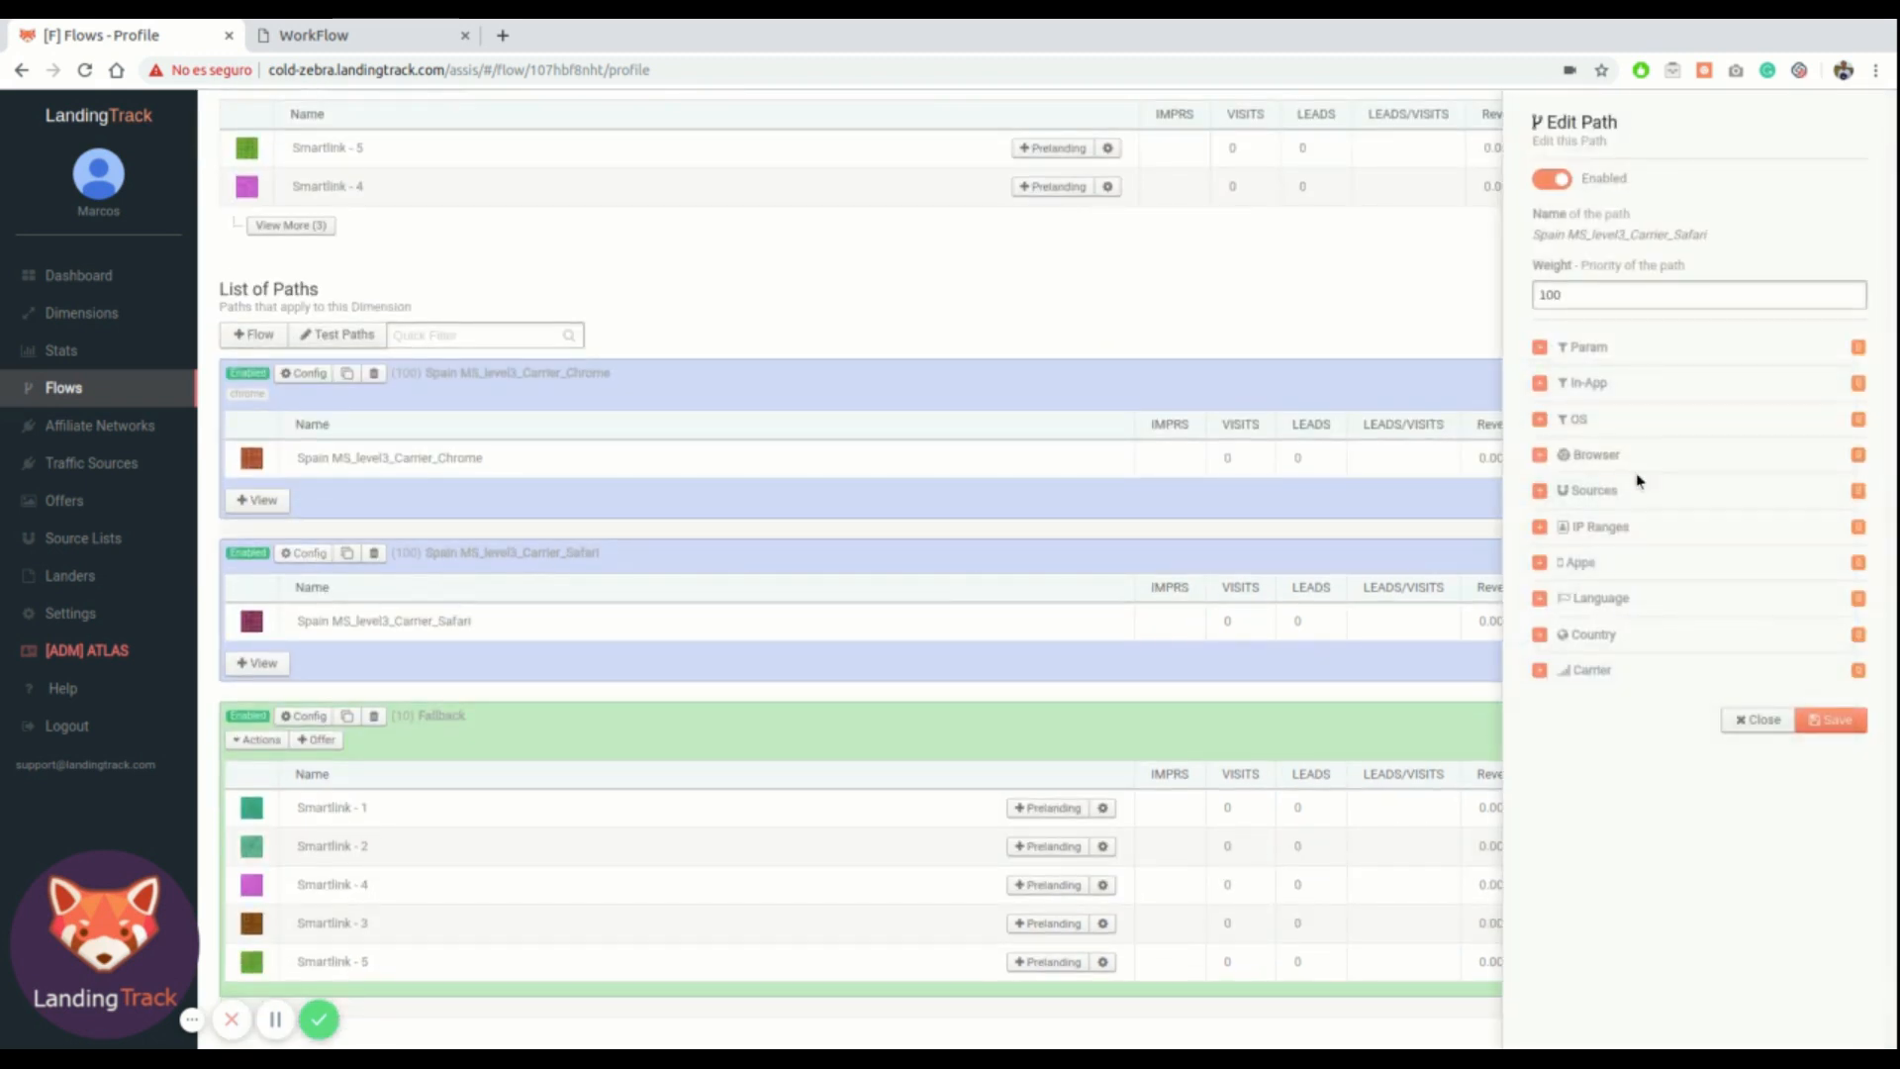
click(1605, 457)
click(1578, 579)
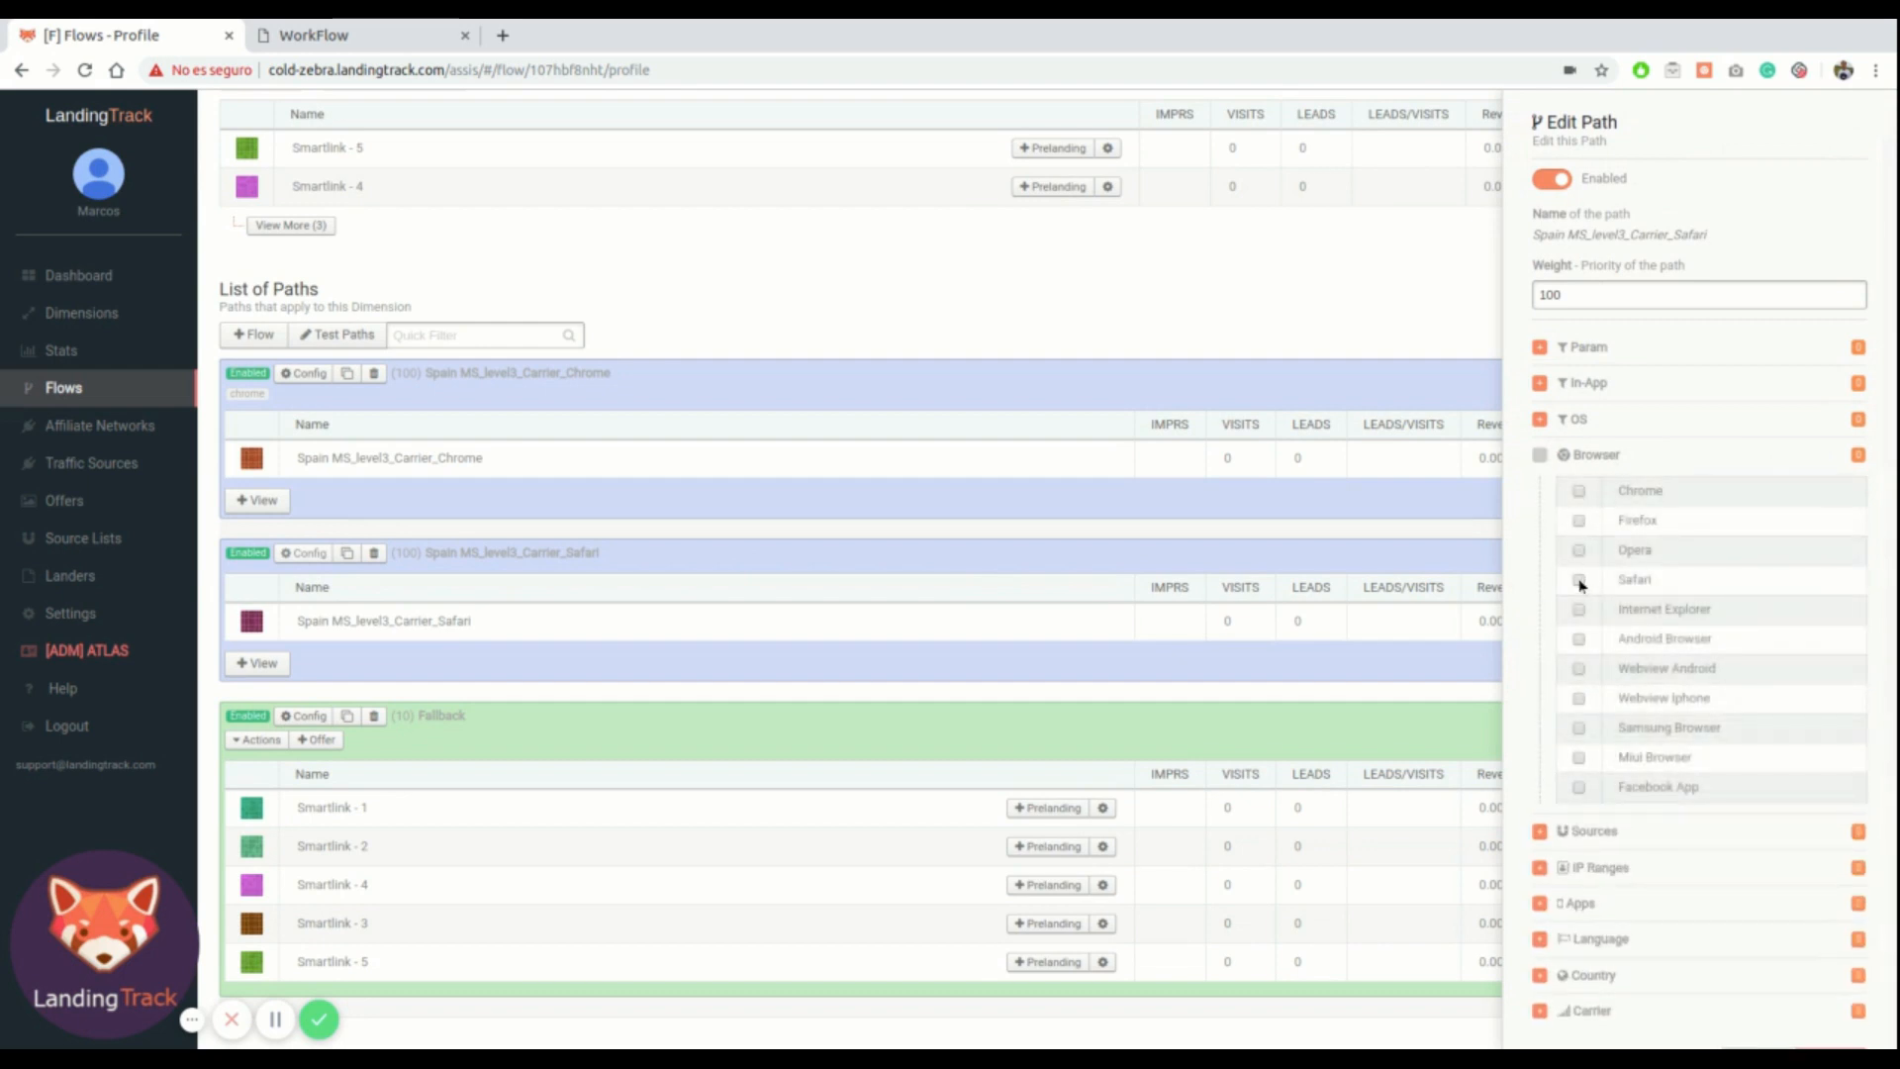
scroll(1768, 818, down, 1)
click(1850, 1031)
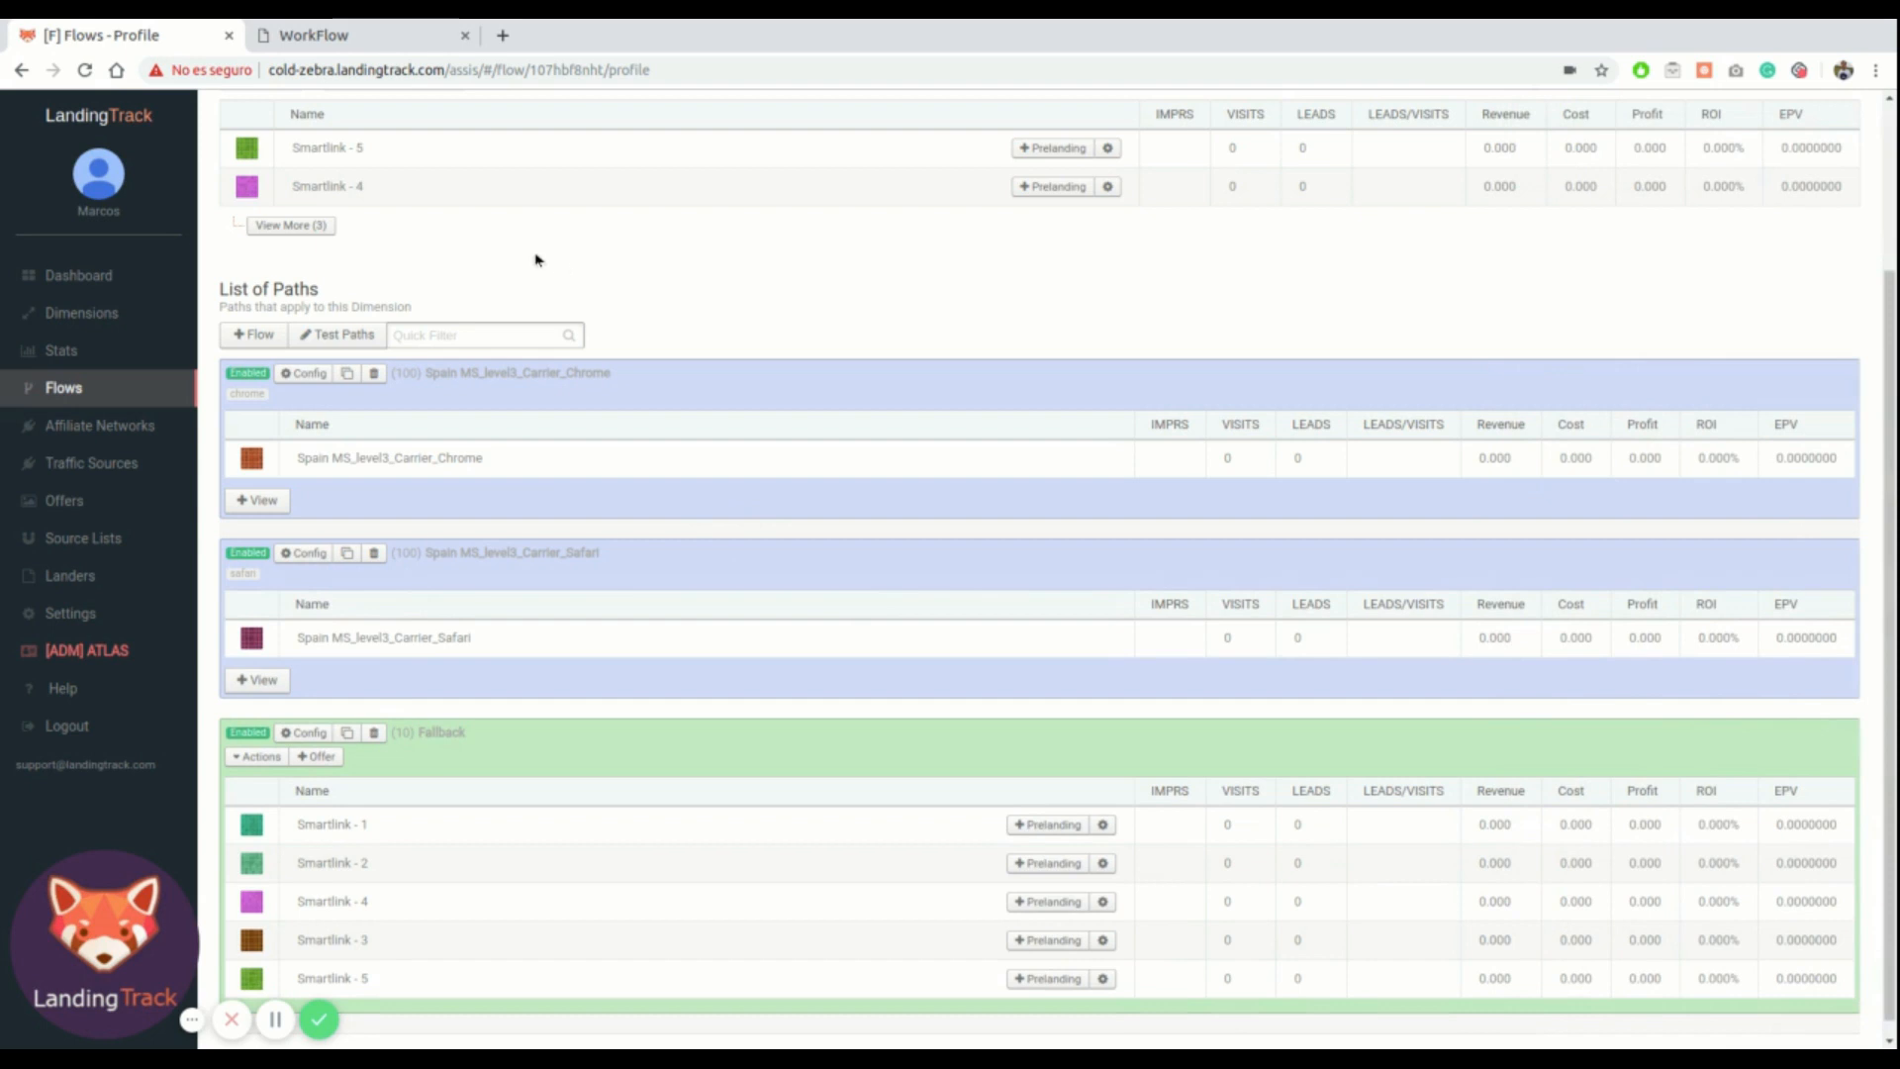
Review the workflow diagram's Flow 1 iOS path and its link to Flow 2
click(370, 35)
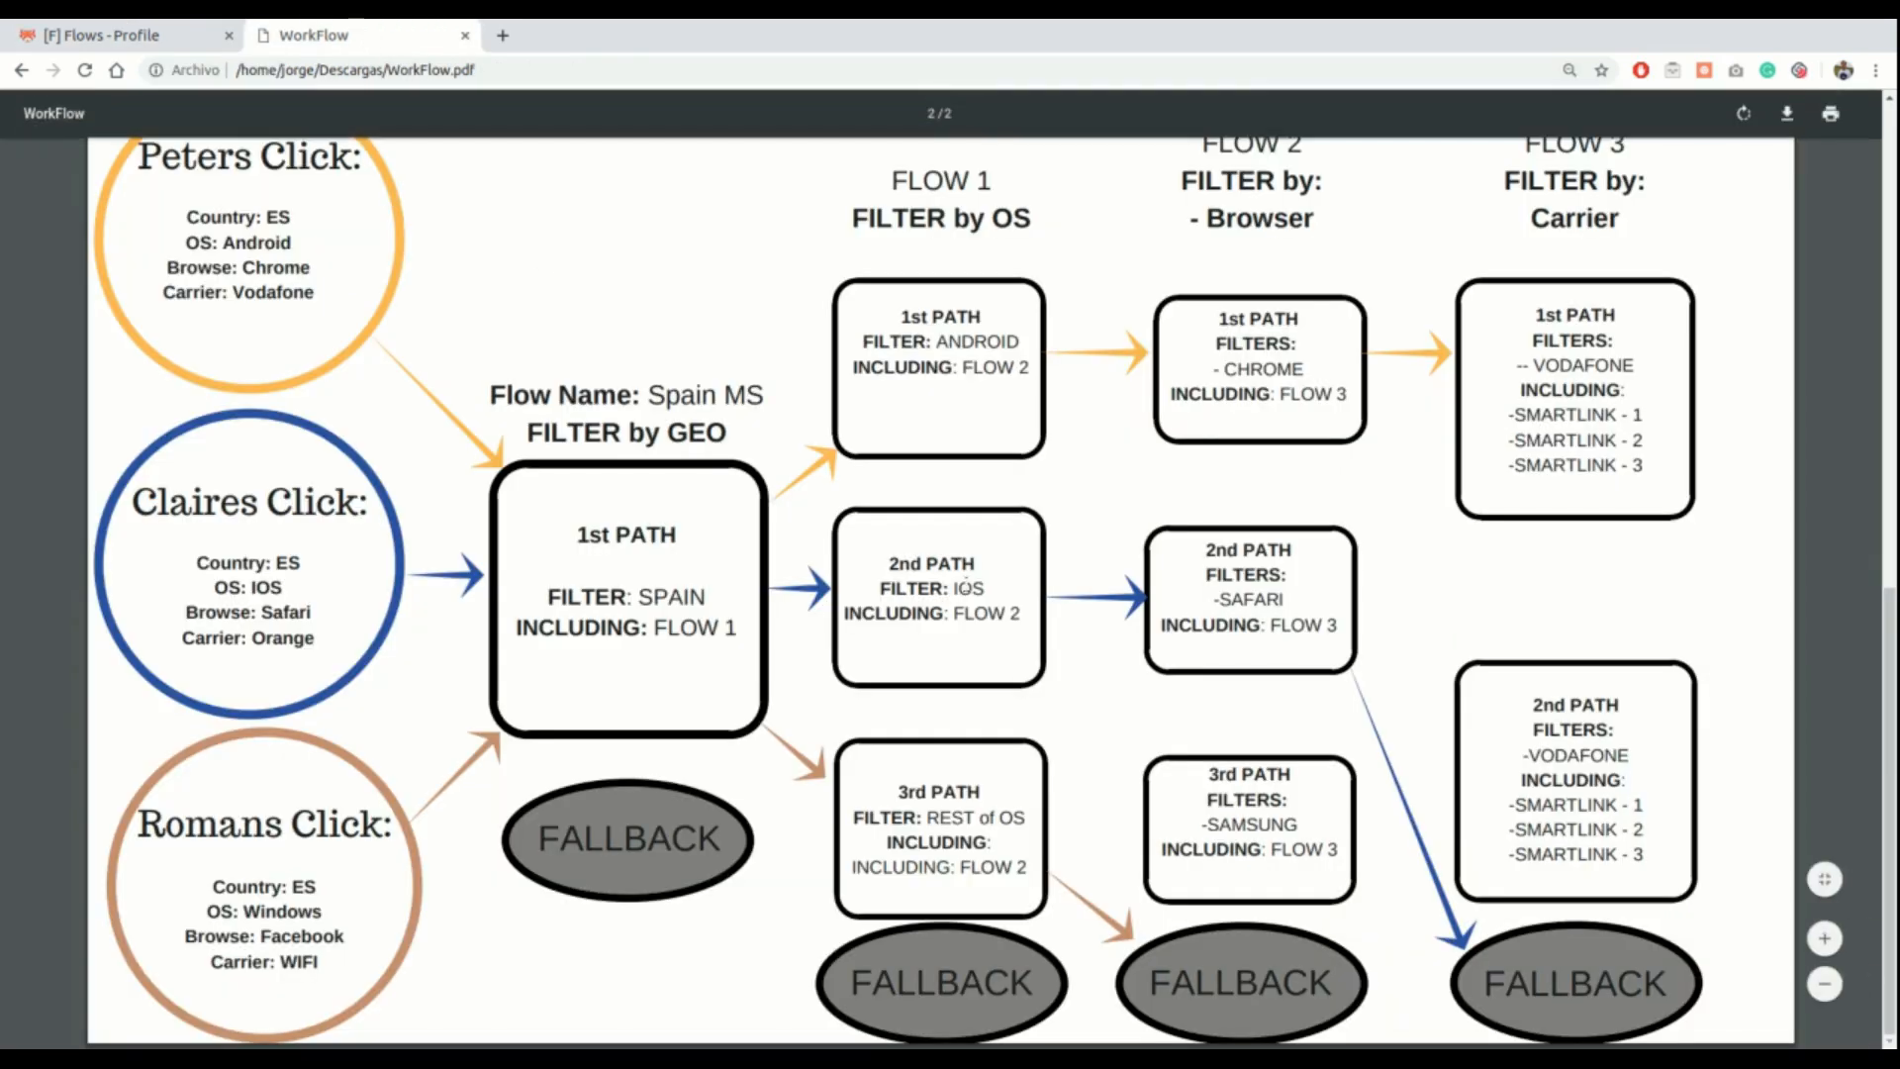
drag(888, 560, 1022, 605)
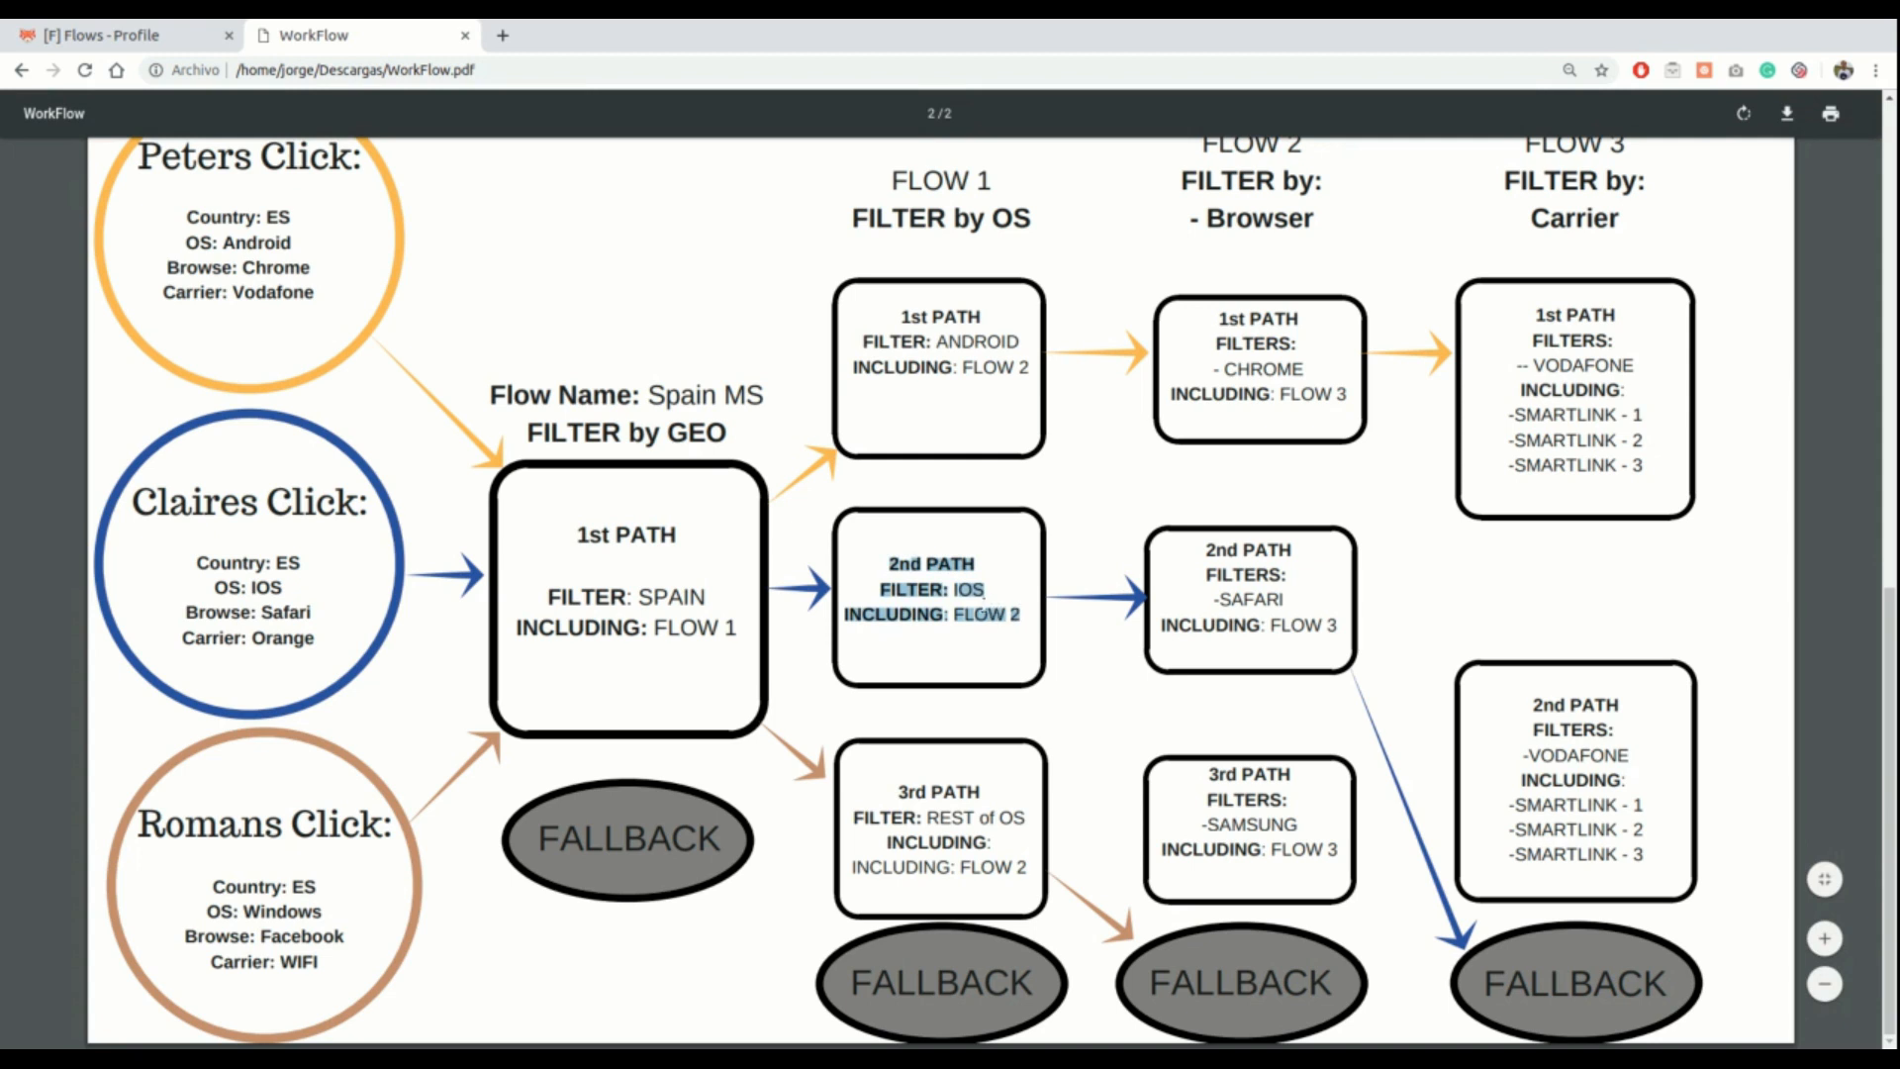
click(1227, 531)
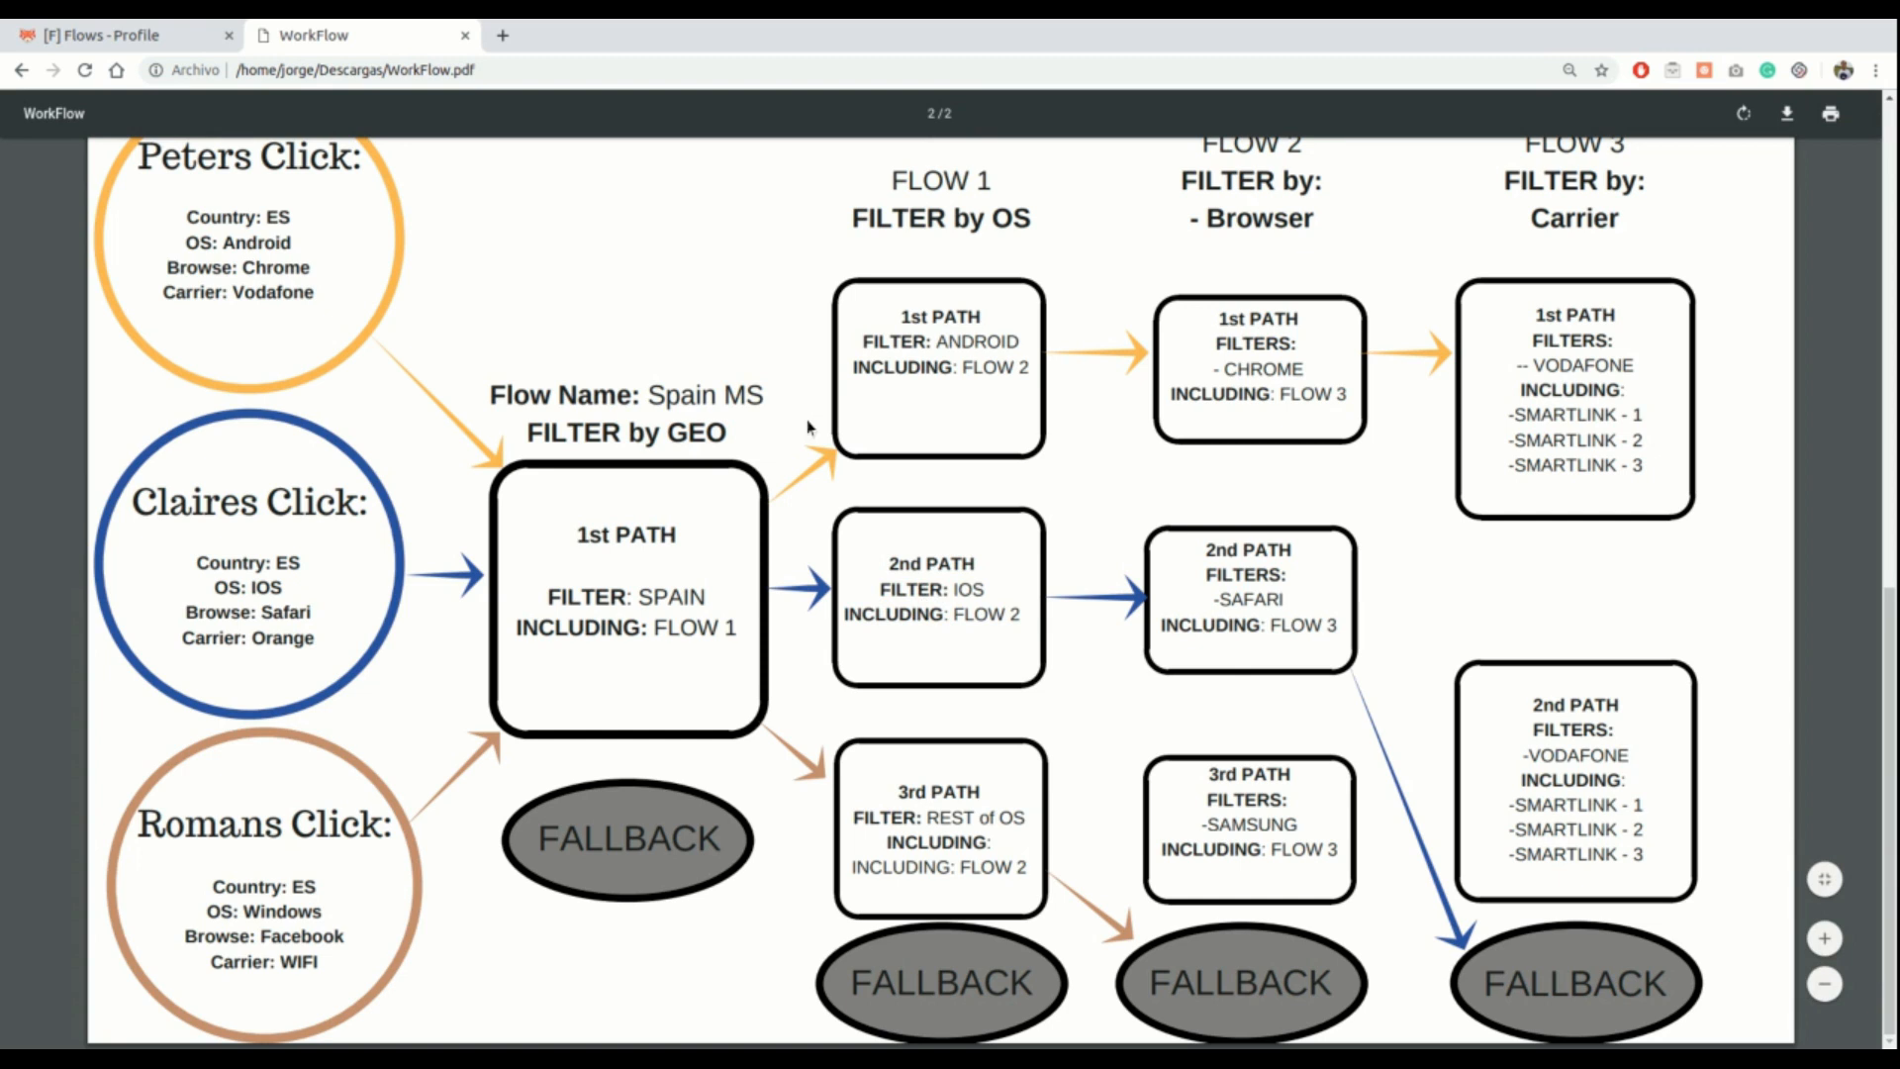
Duplicate the Spain MS_level2_Browser flow from the flows list
click(128, 35)
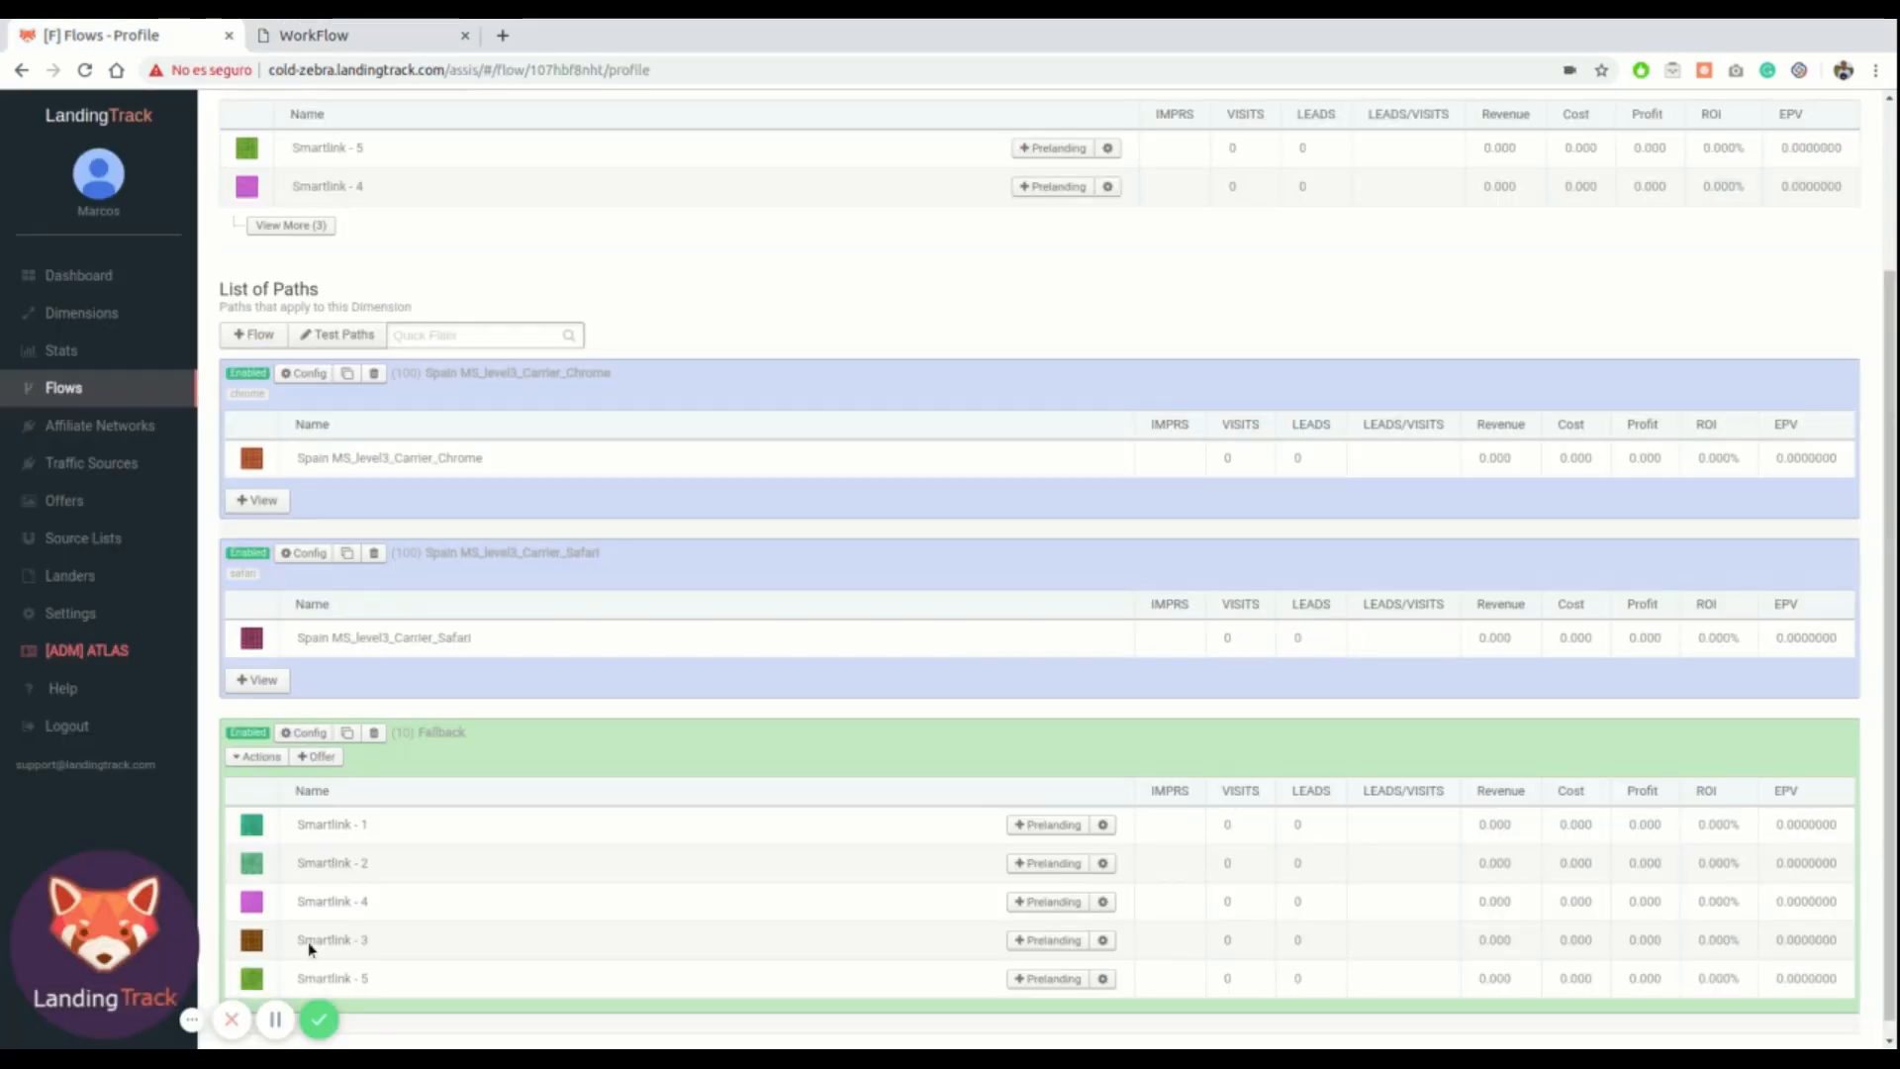
scroll(296, 989, down, 1)
scroll(418, 530, up, 3)
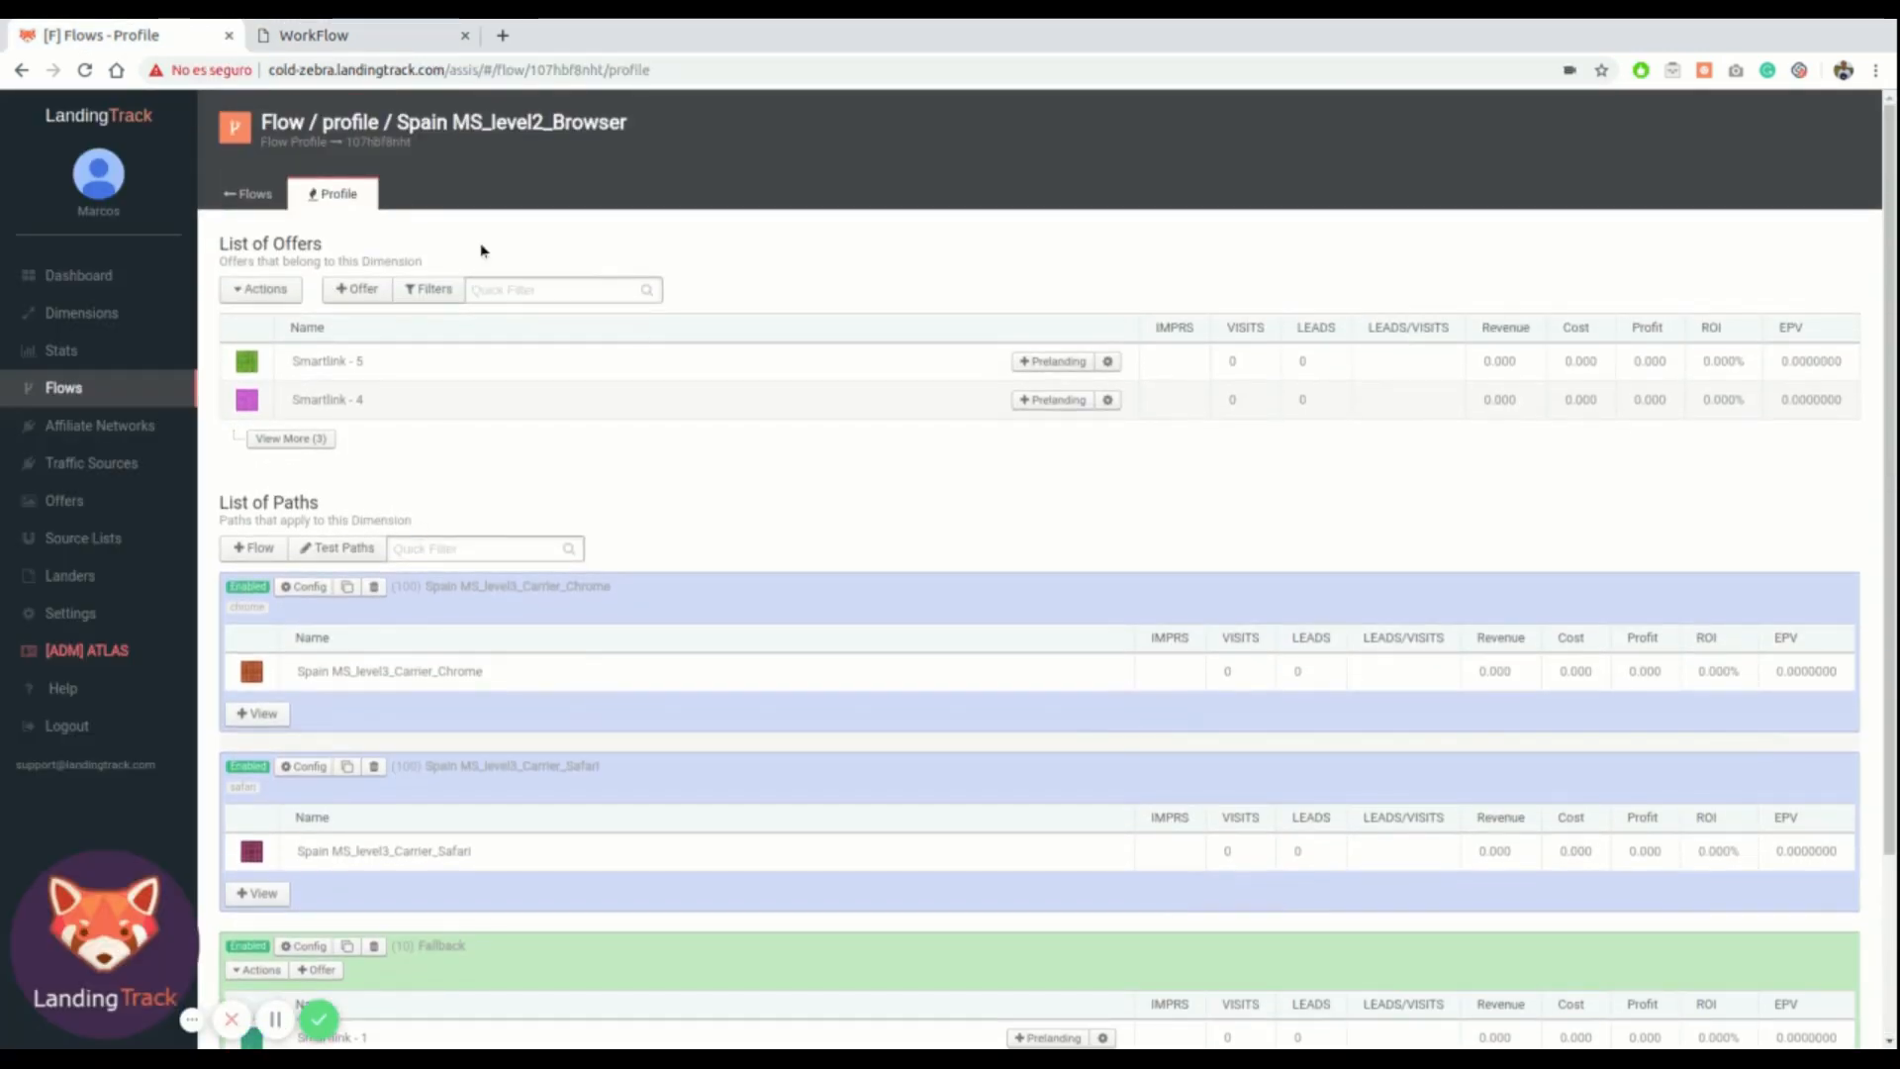
click(262, 196)
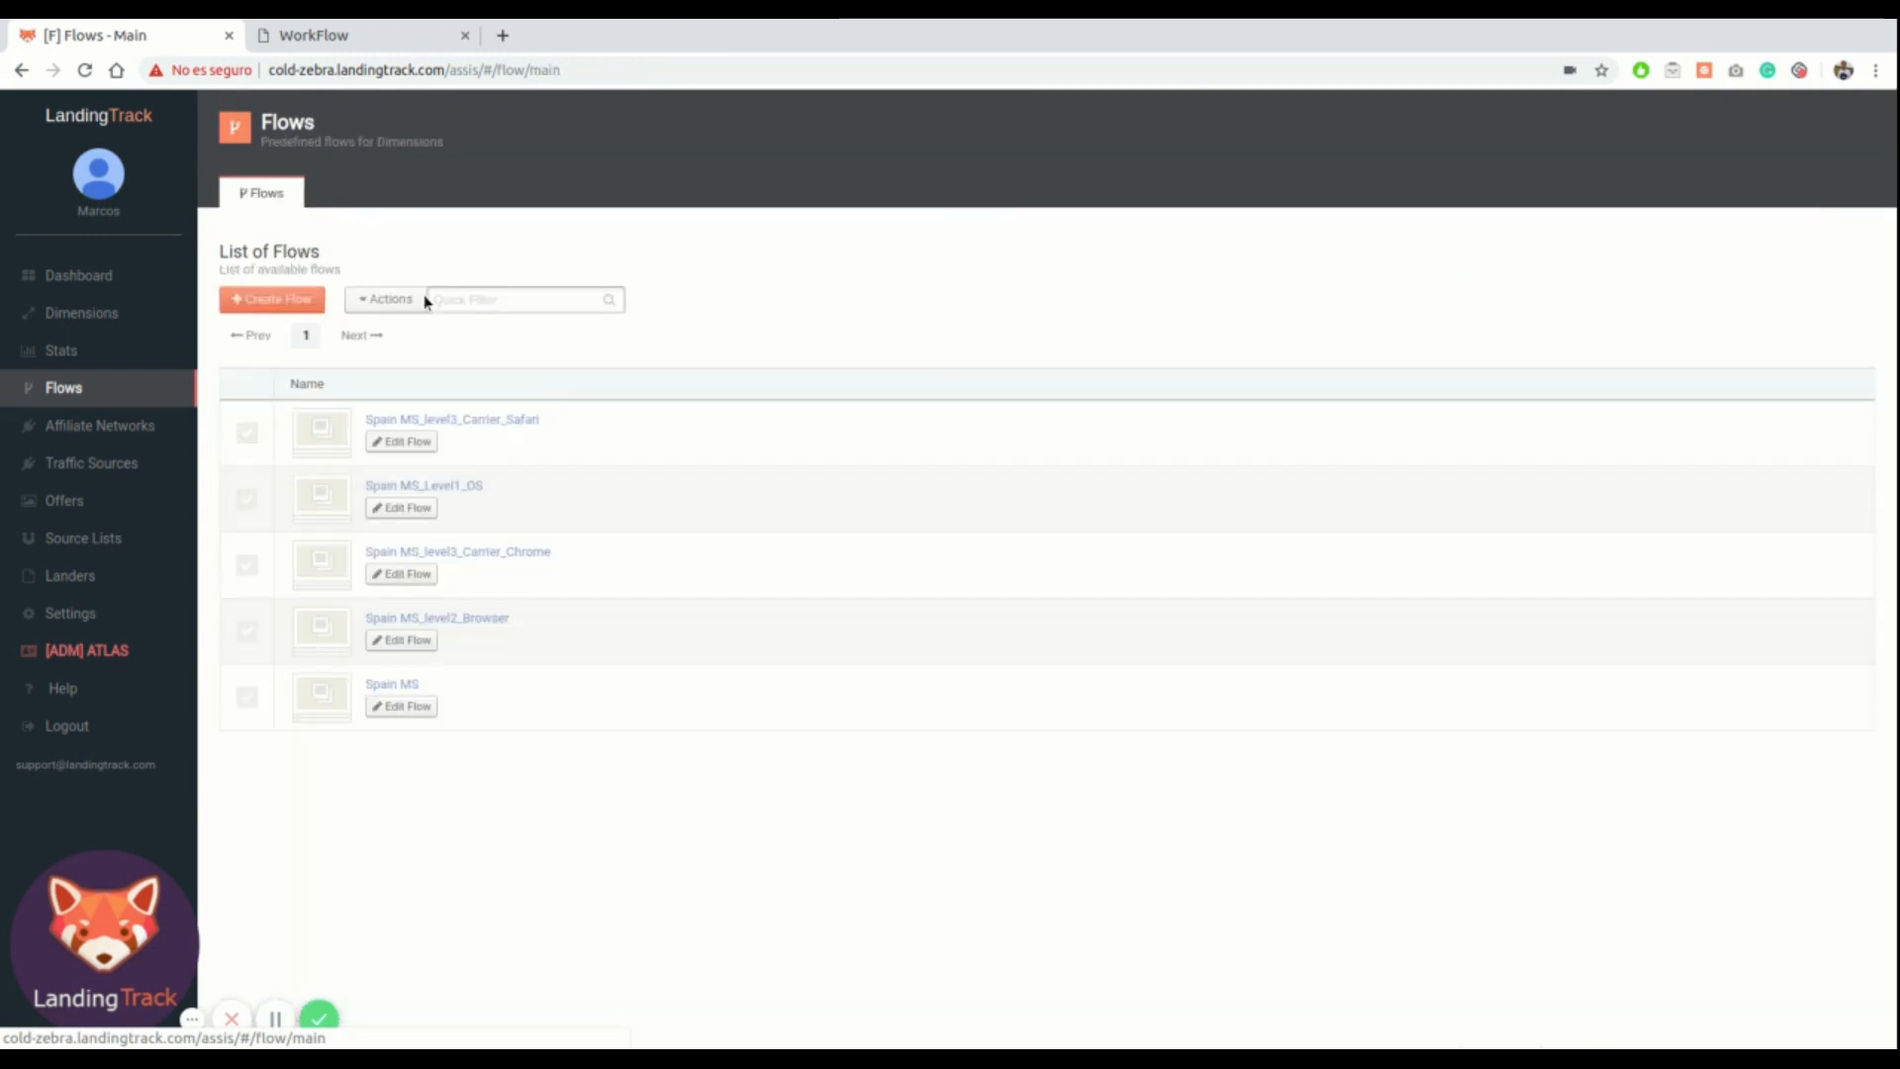
click(246, 630)
click(369, 299)
click(437, 375)
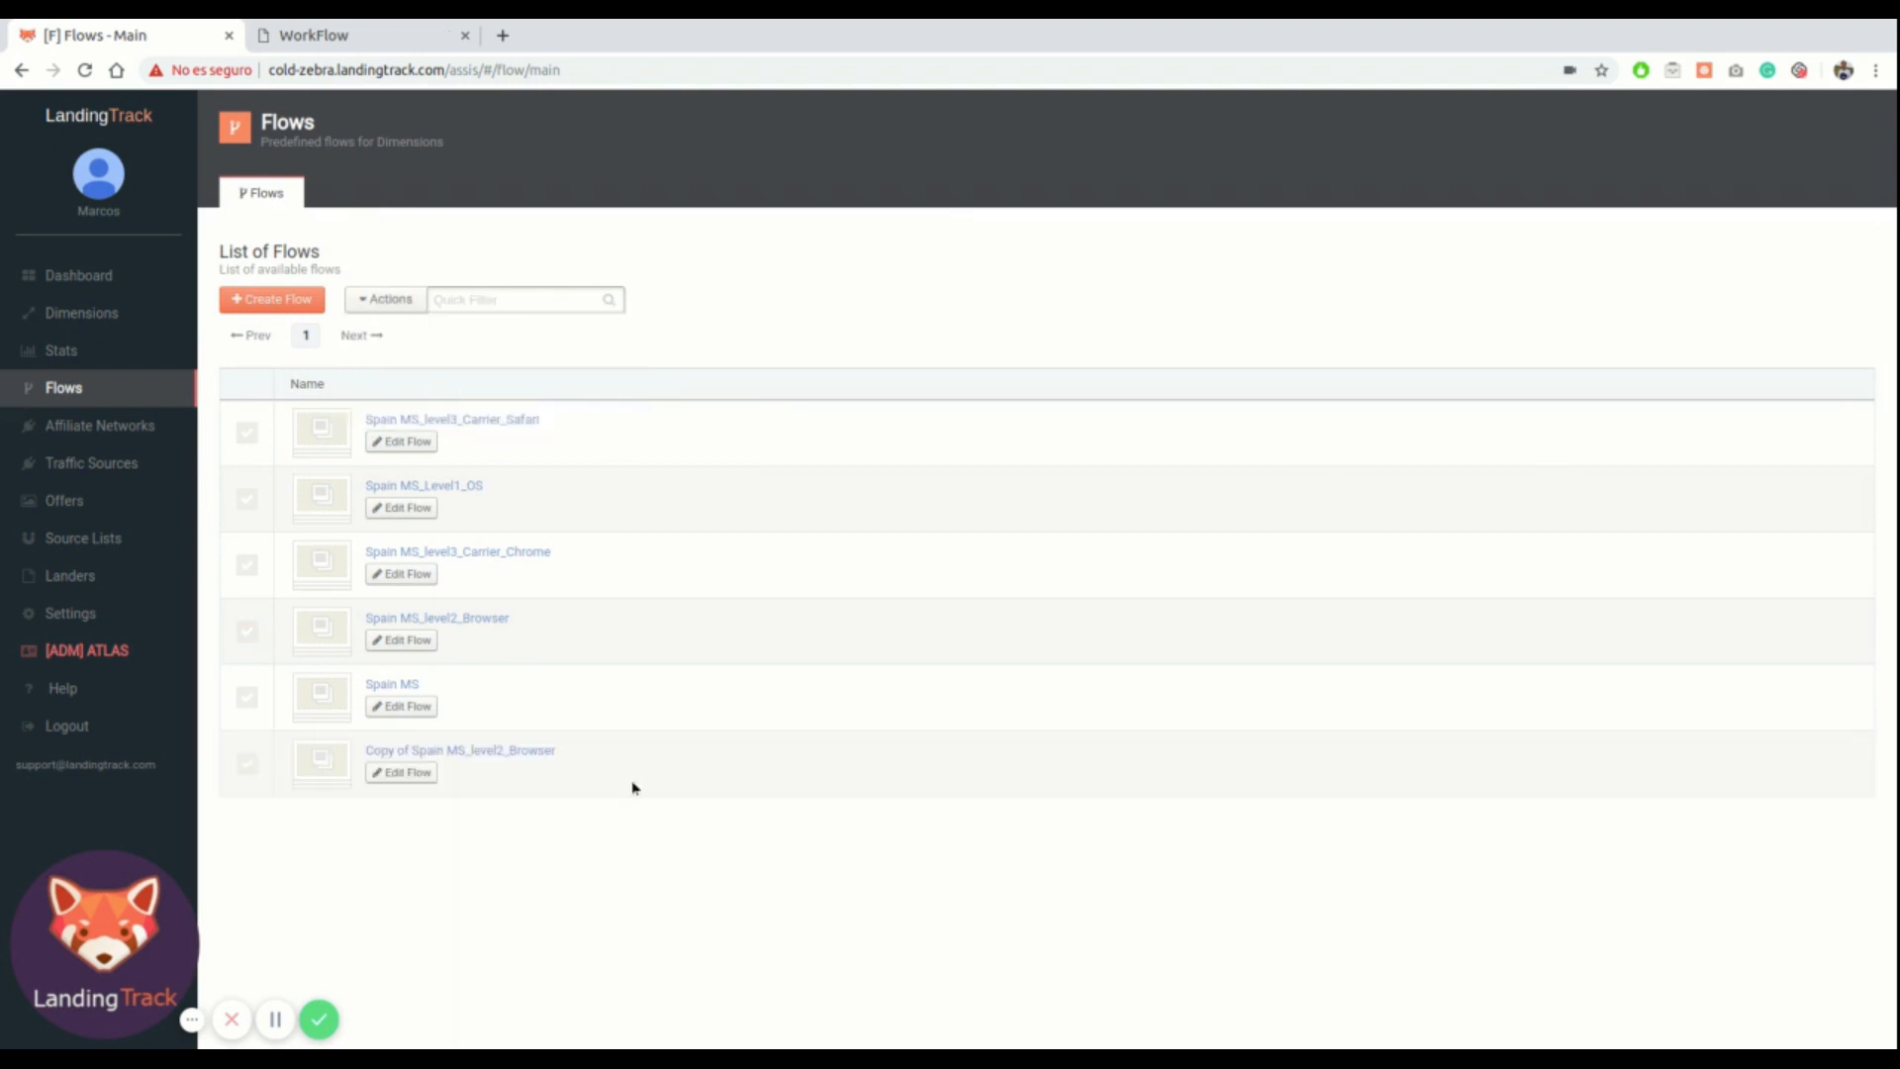
Rename the copied flow to Spain MS_level2_Browser_IOS
click(406, 772)
drag(1592, 204, 1524, 208)
click(1582, 207)
key(BackSpace)
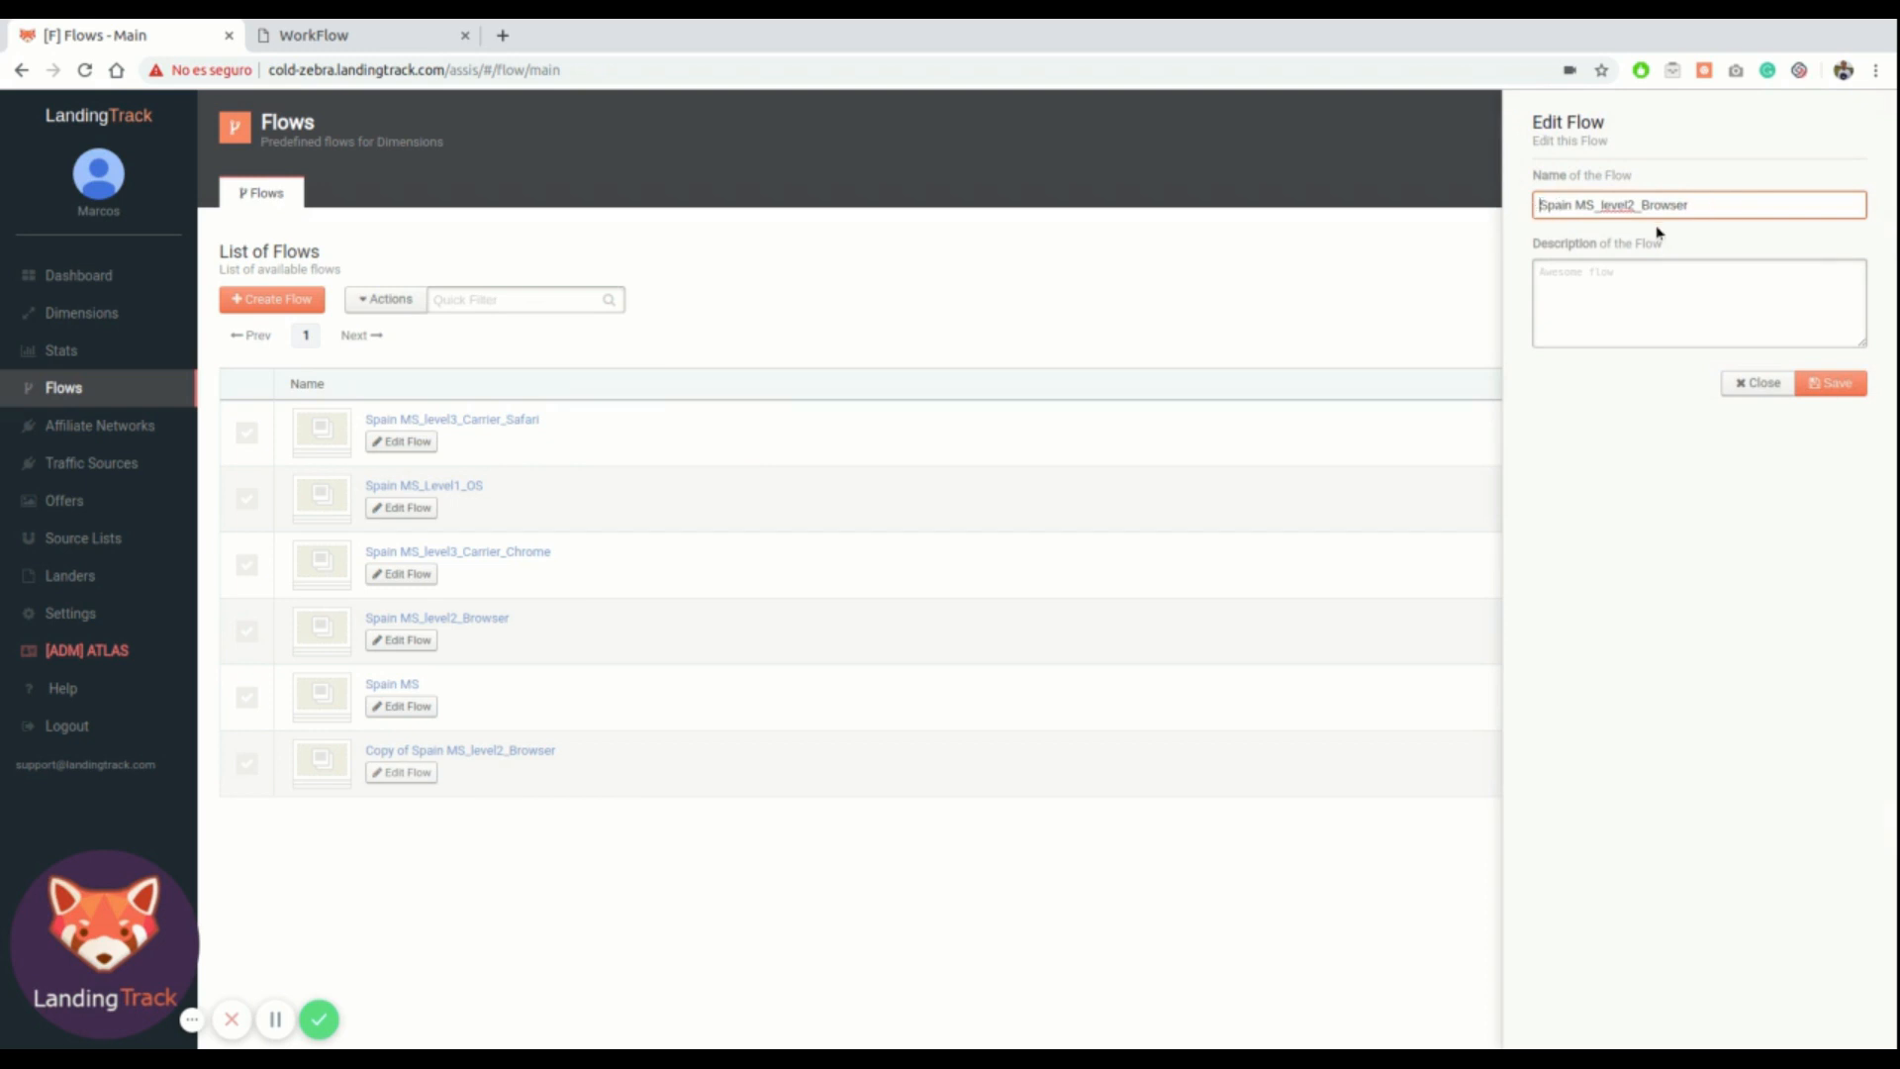
text(_IOS)
click(1829, 376)
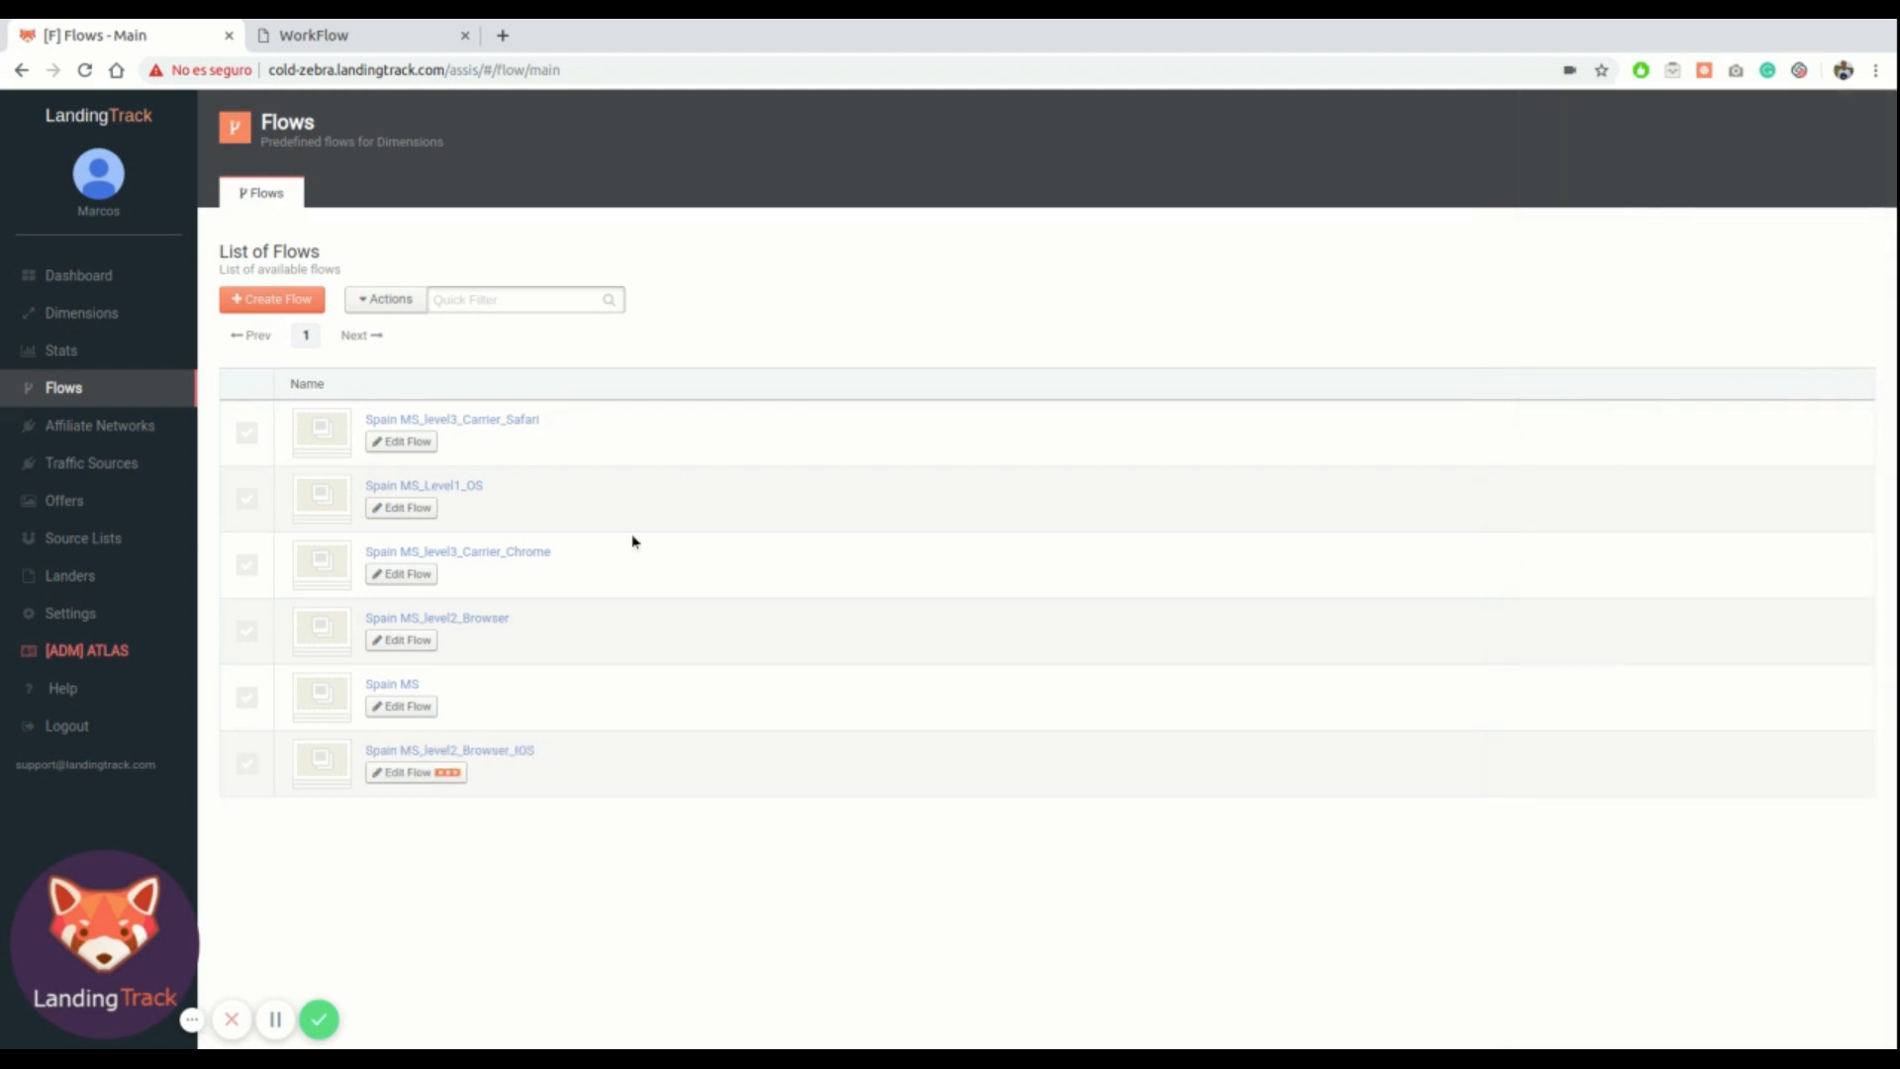
Rename the original Spain MS_level2_Browser flow to Spain MS_level2_Browser_Android
click(411, 640)
click(1704, 204)
text(_level2_Browser_Android)
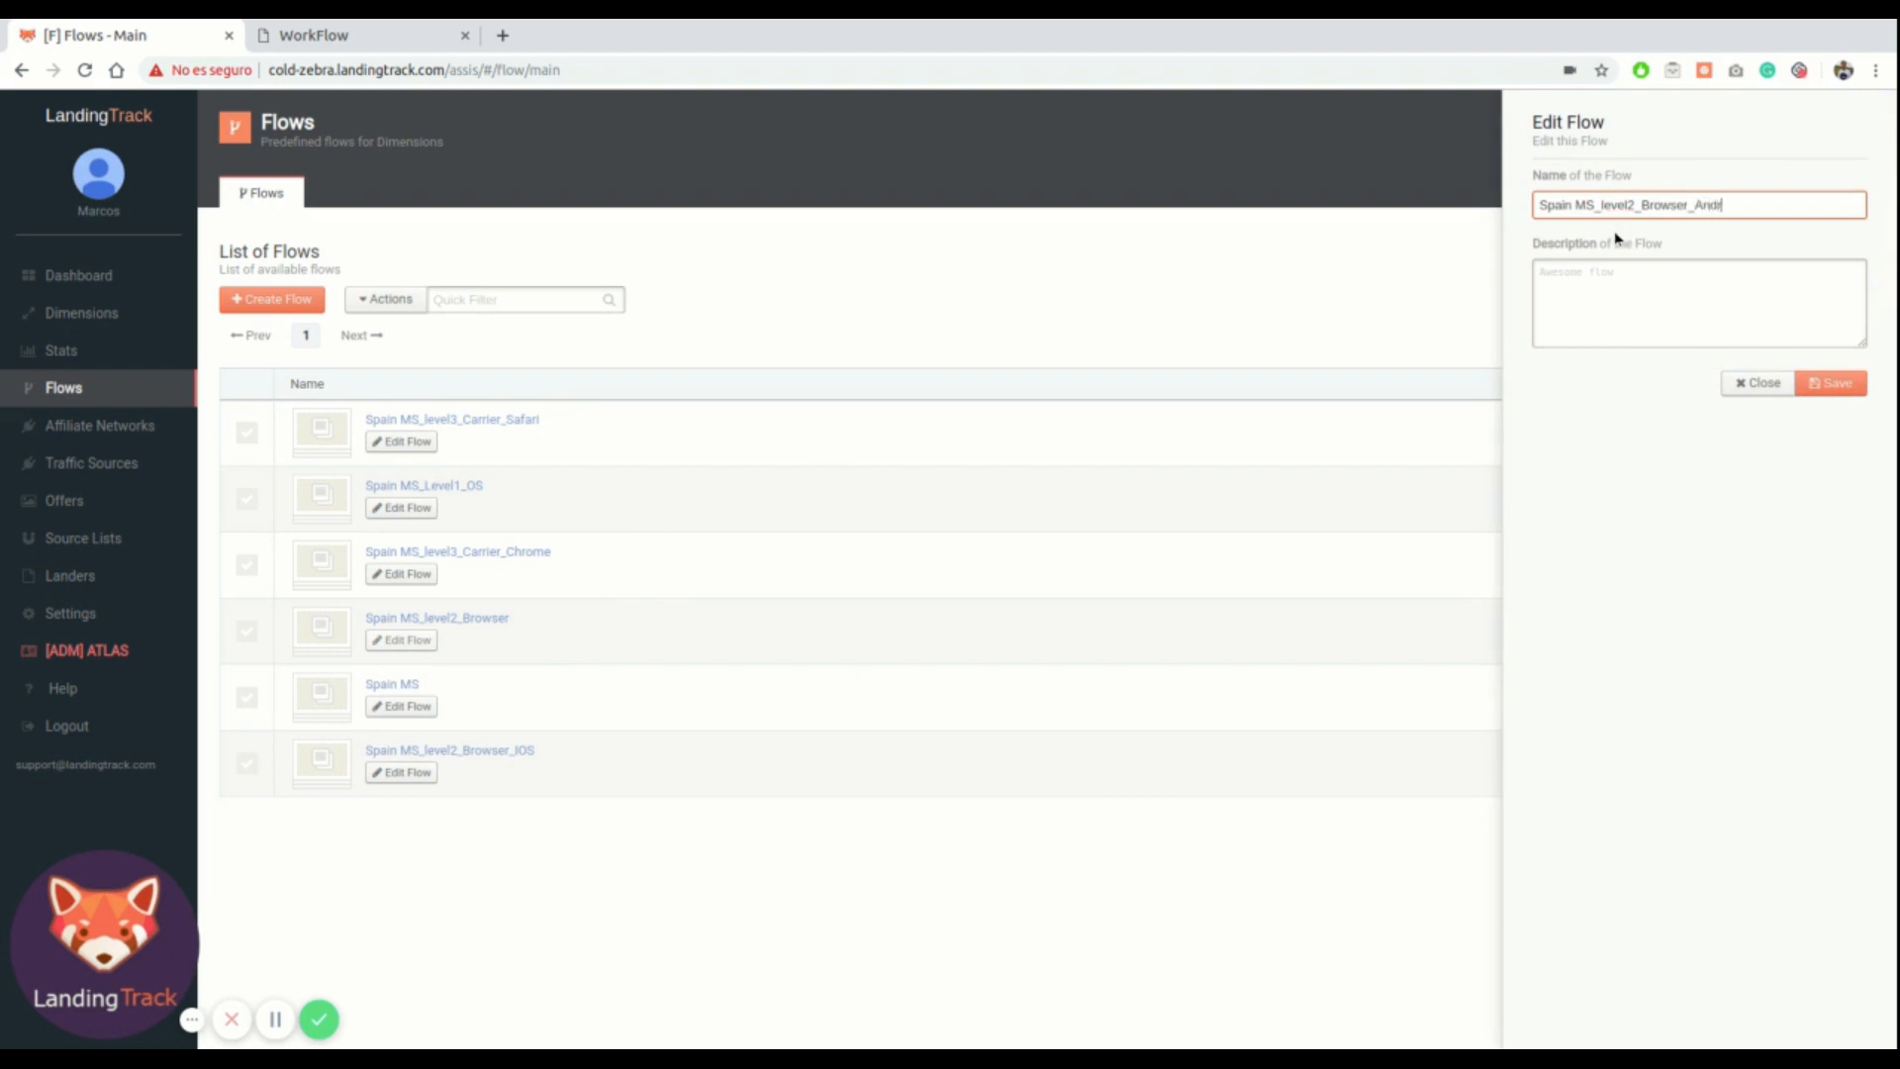
click(1831, 386)
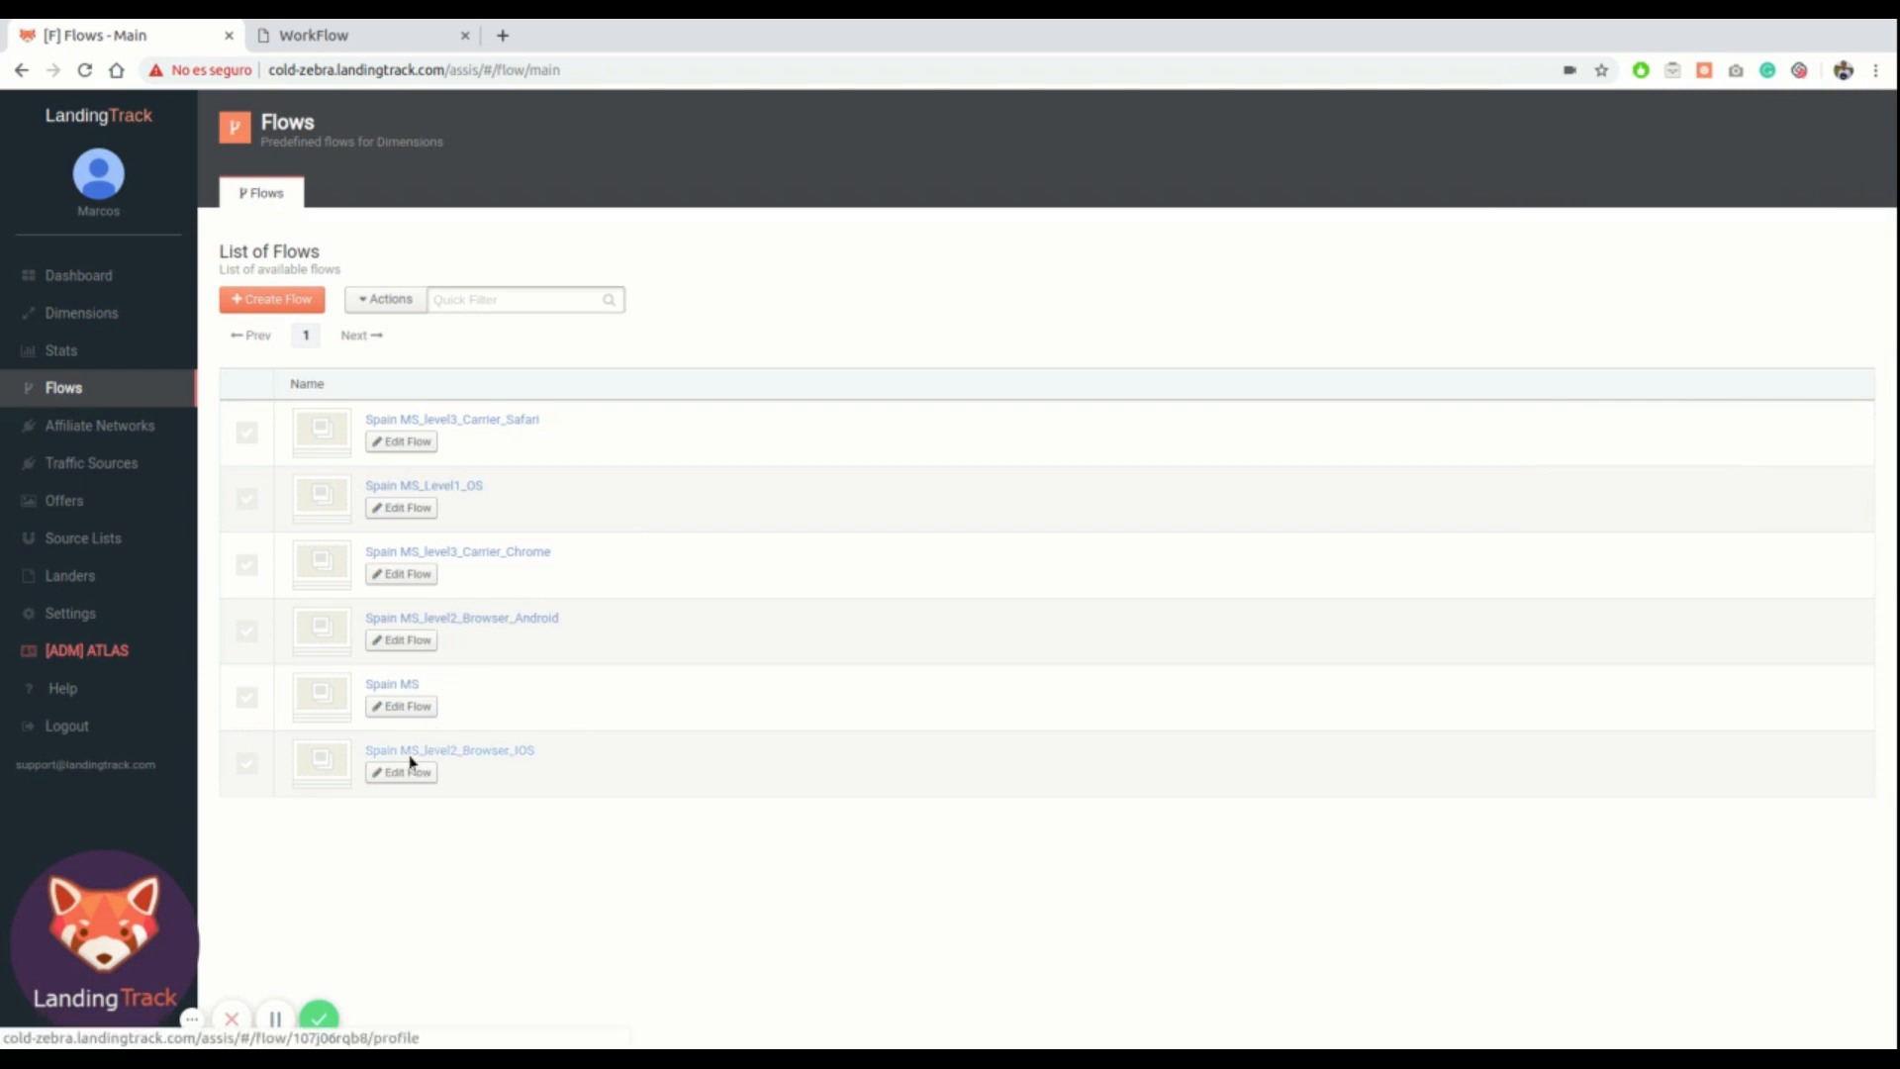
In the Spain MS_Level1_OS flow, attach Spain MS_level2_Browser_IOS as a new path
click(470, 487)
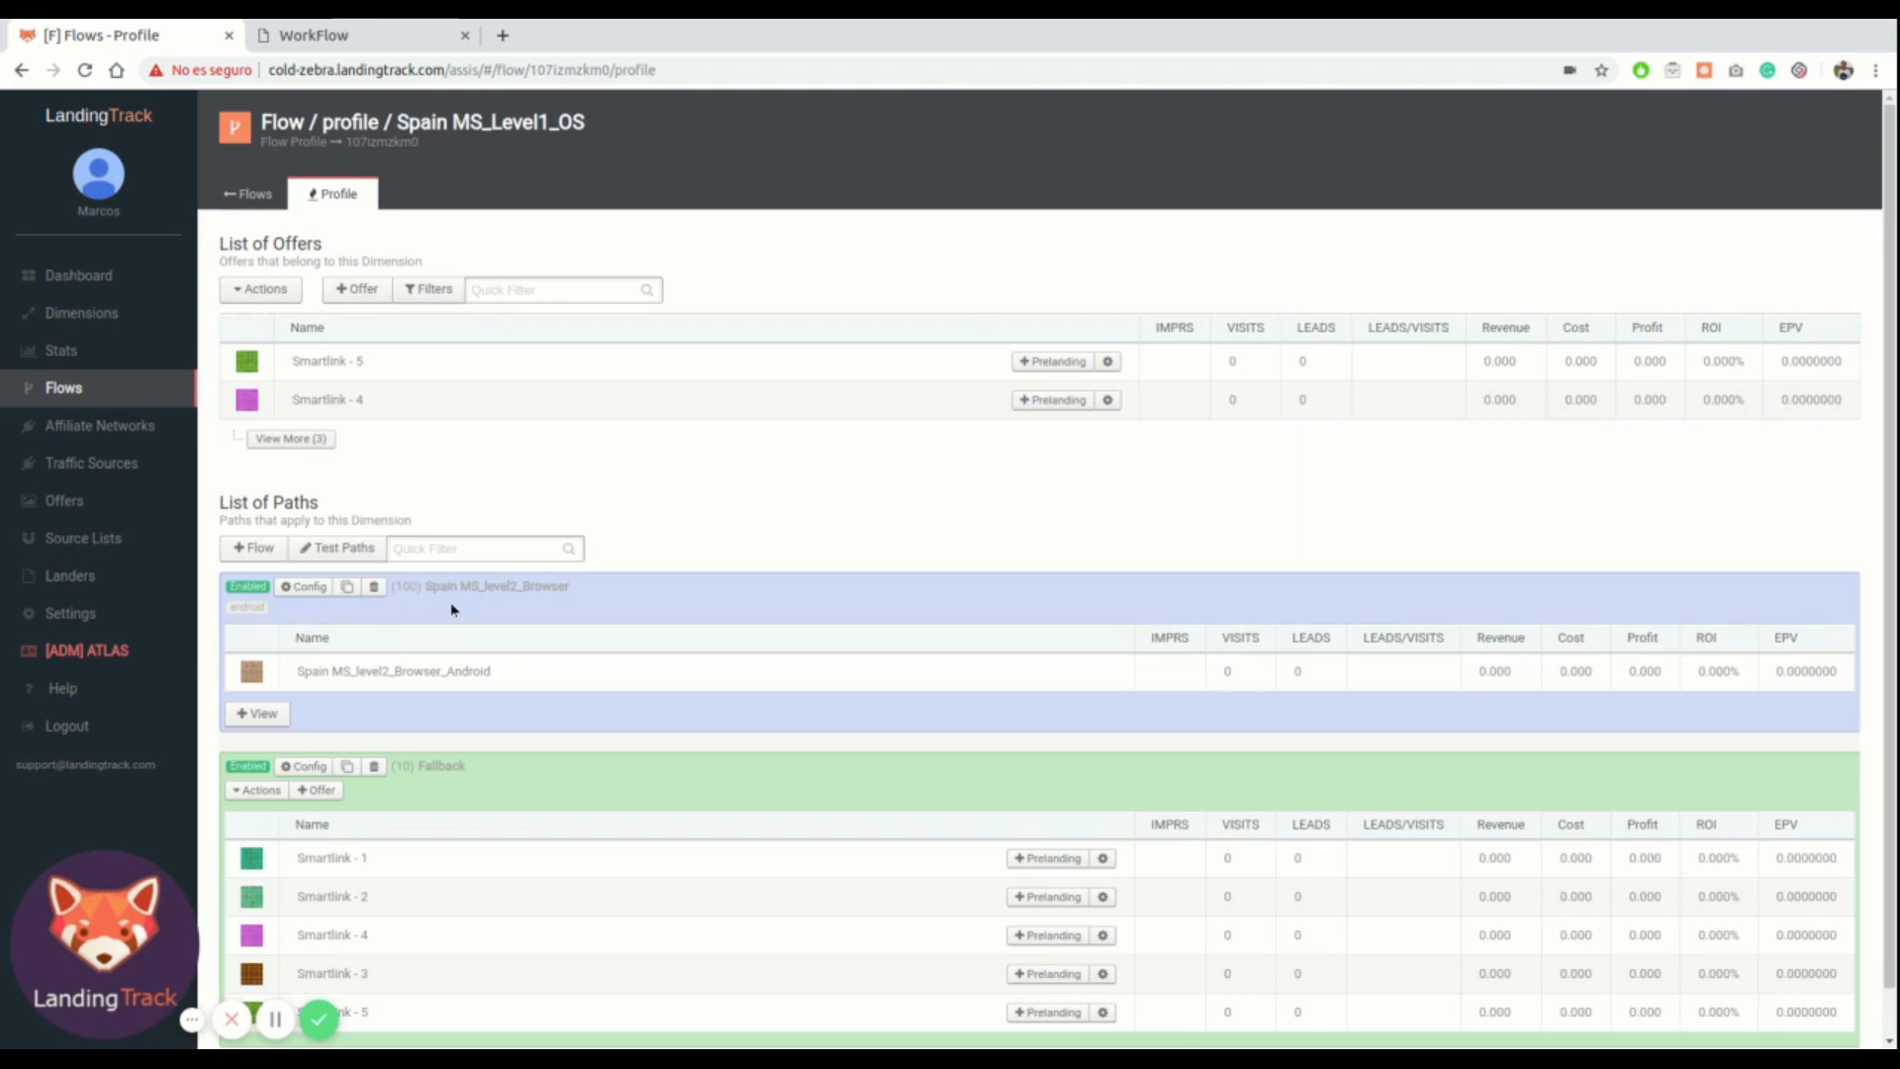
click(255, 549)
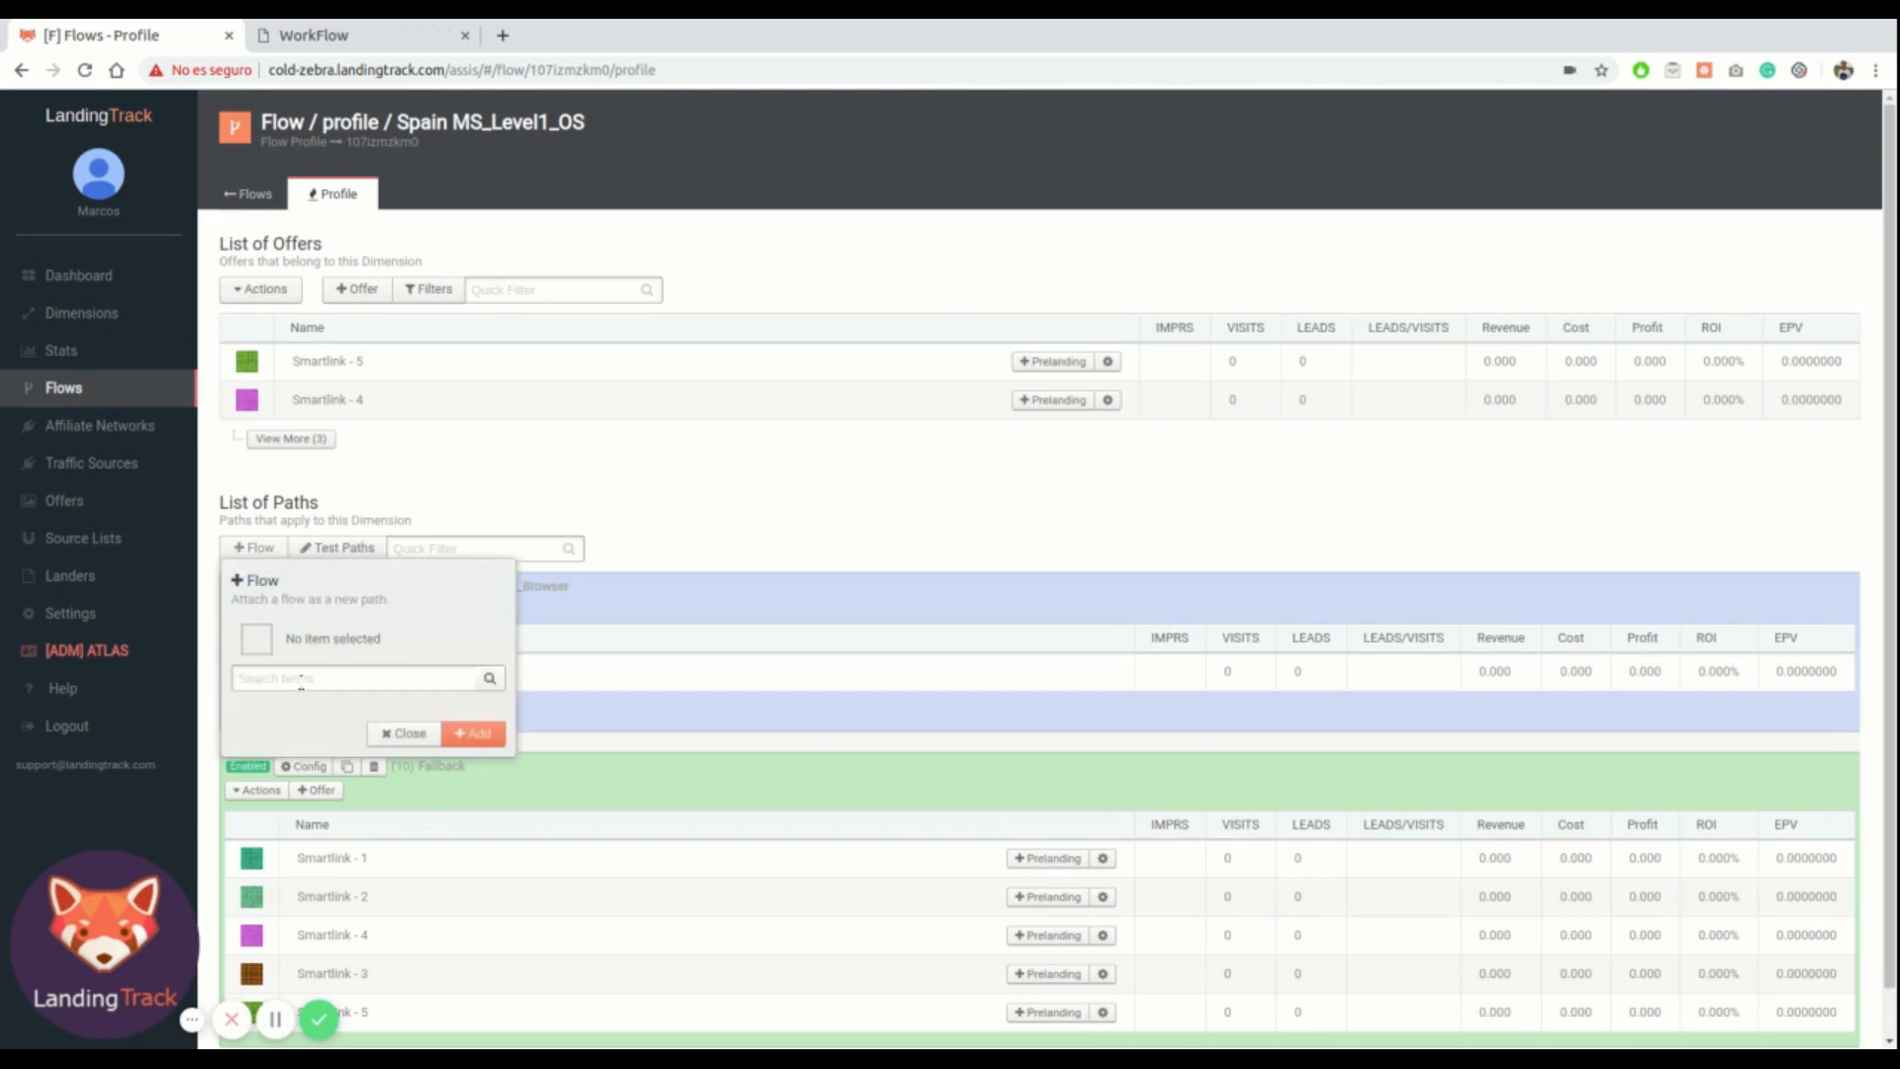
text(2)
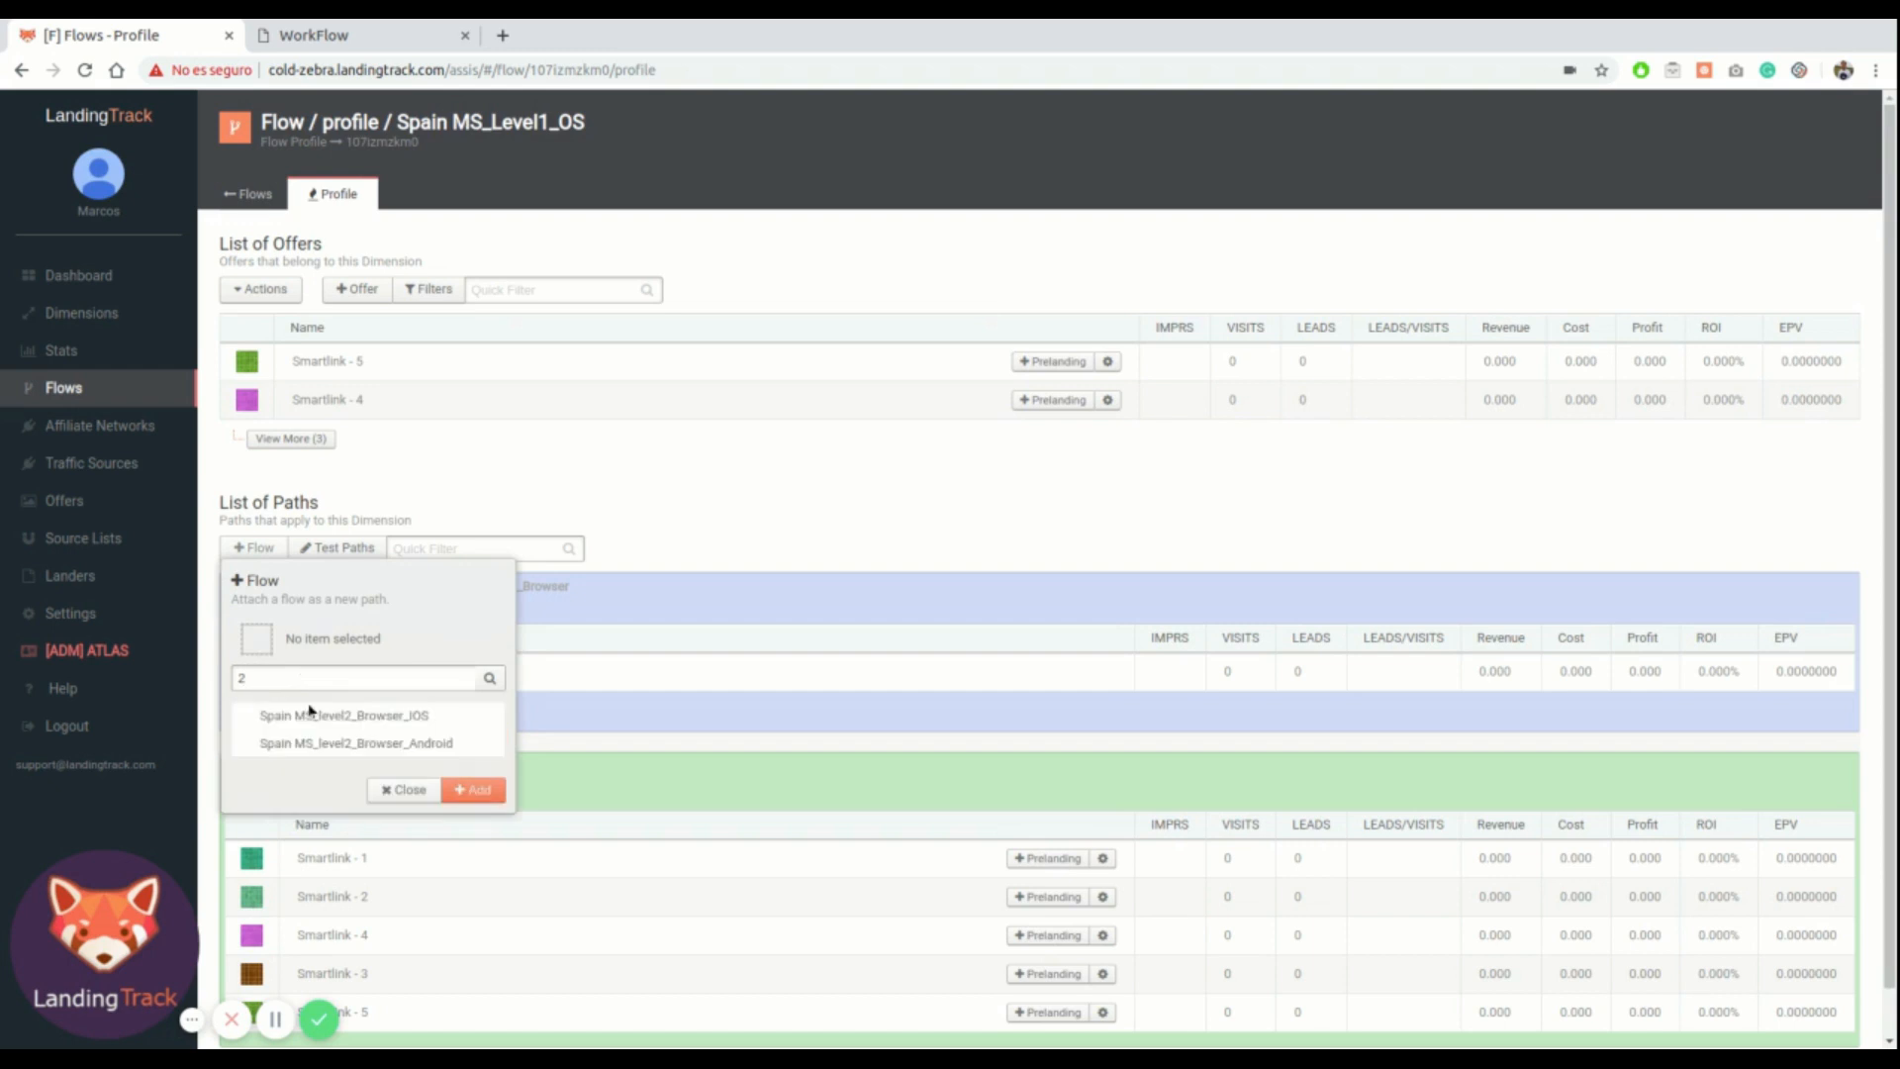
click(309, 713)
click(469, 788)
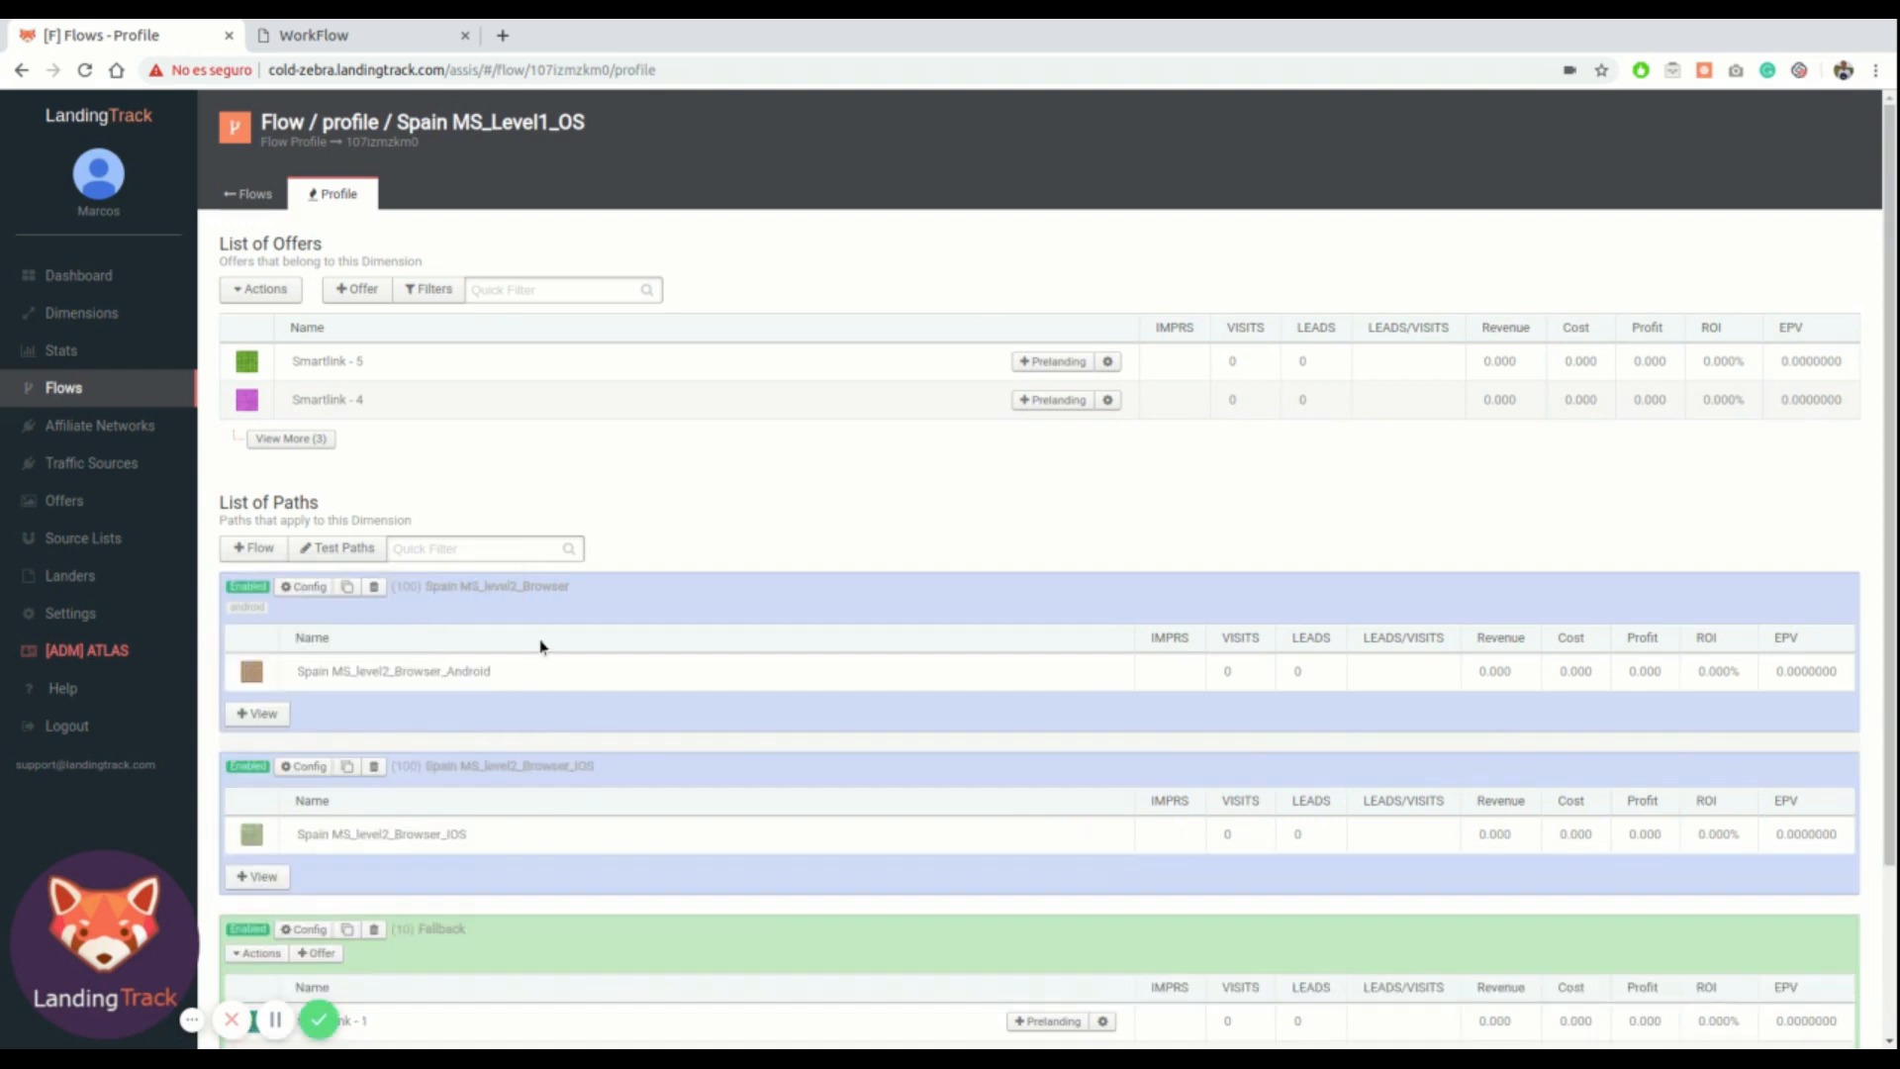
Set the Spain MS_level2_Browser_IOS path's OS filter to Iphone and Ipad and save it
scroll(540, 646, down, 2)
click(303, 552)
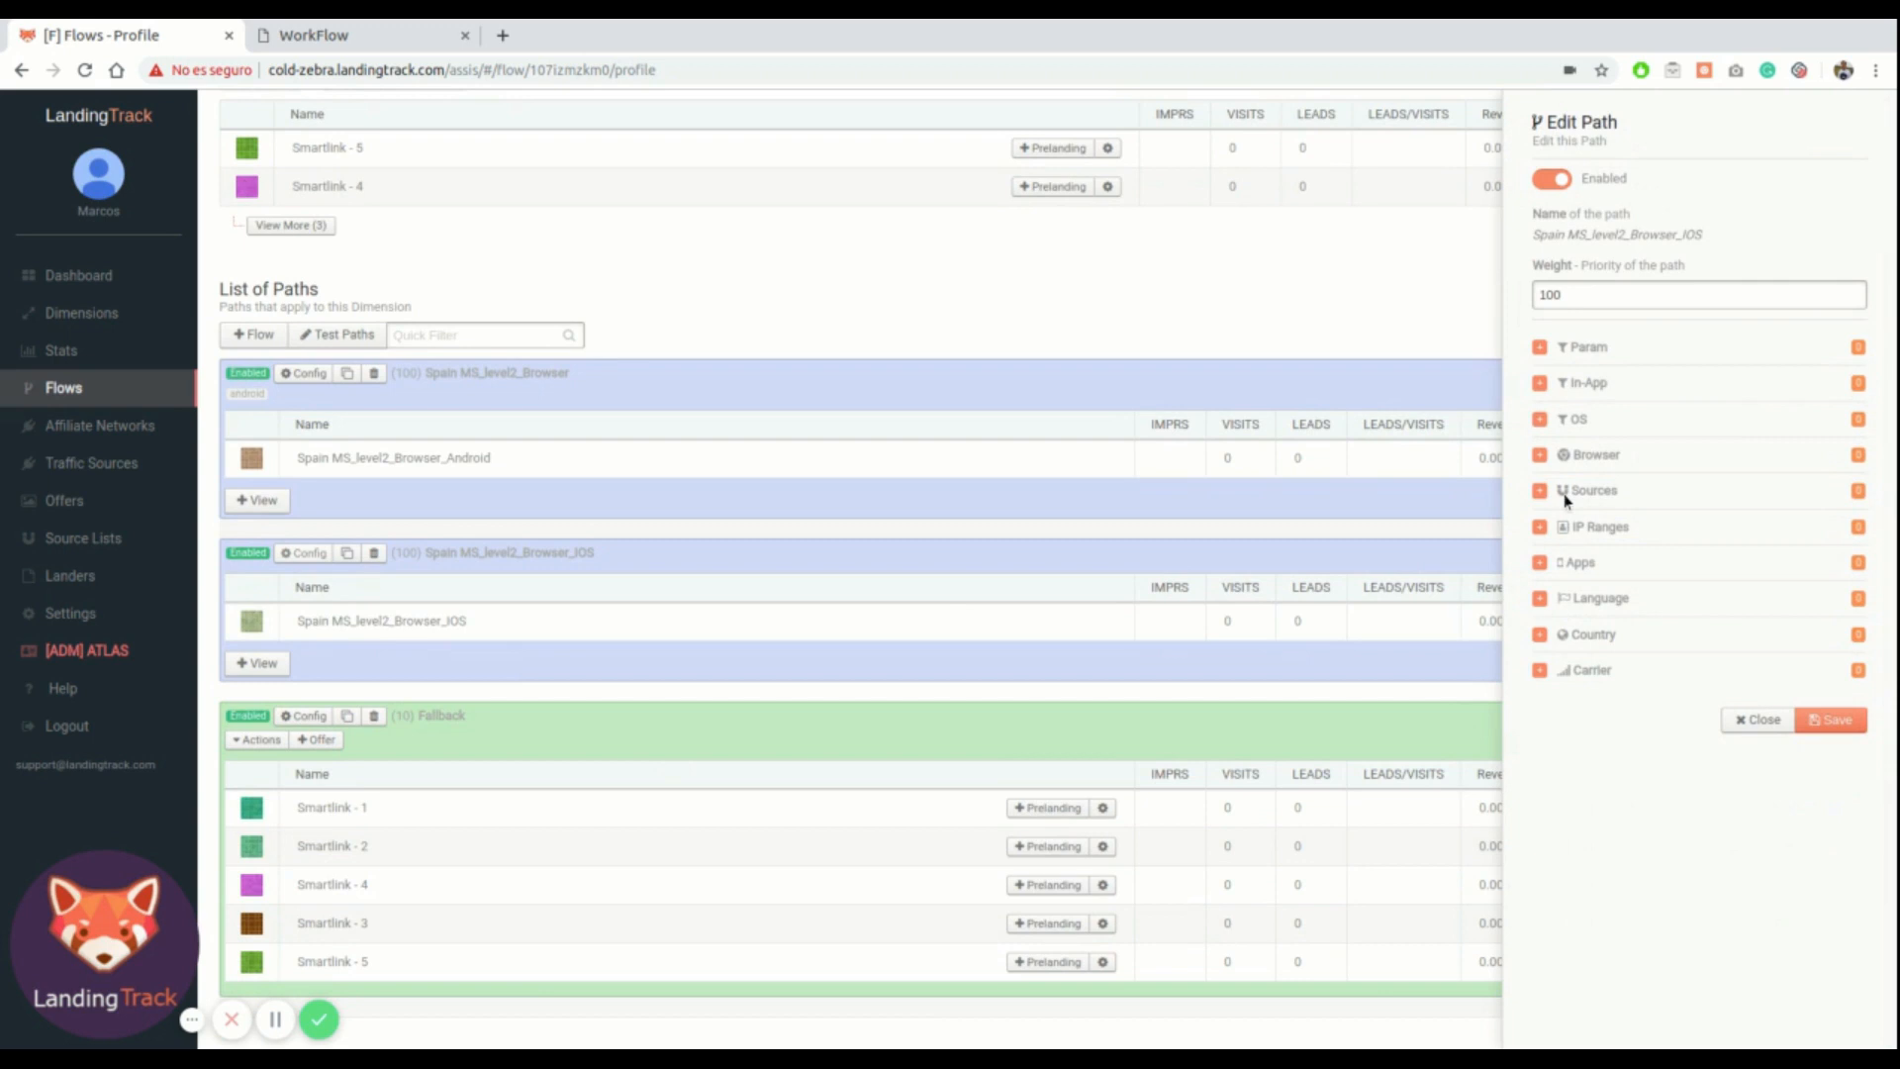
click(1580, 421)
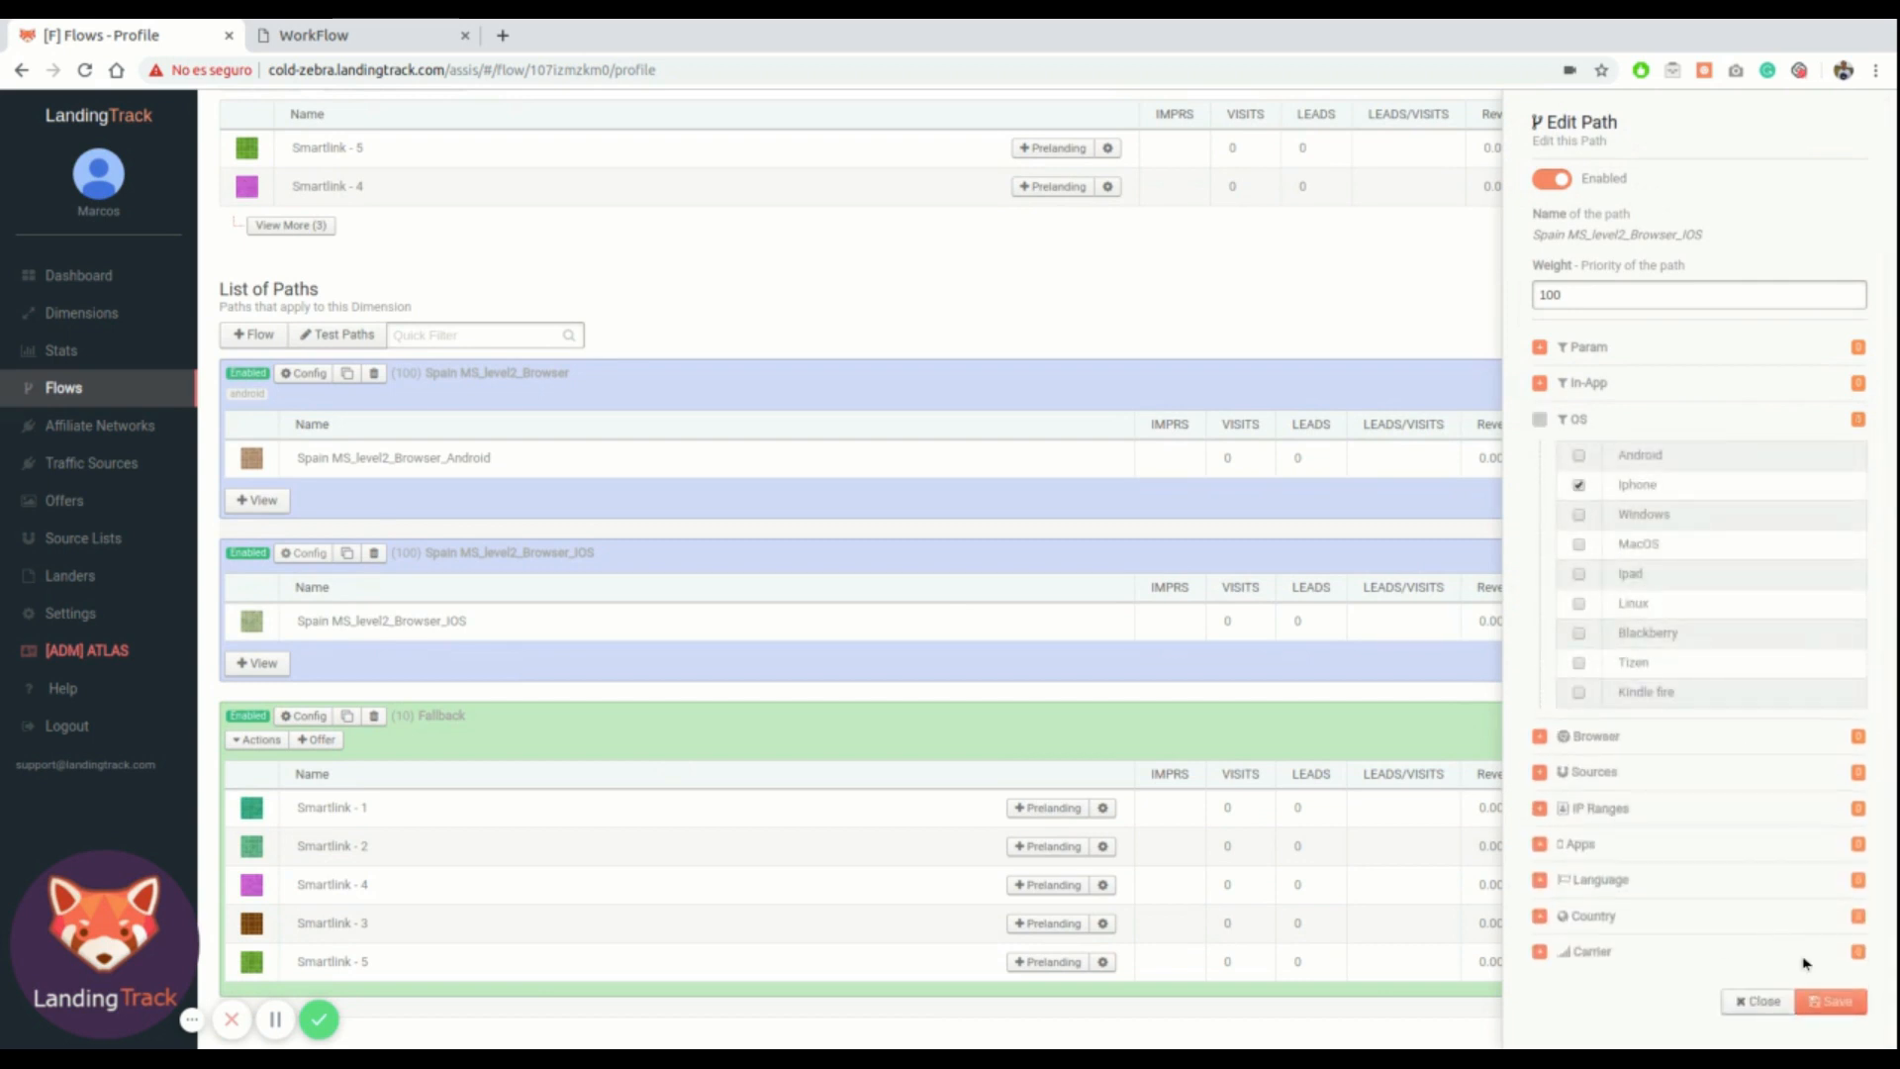
click(1838, 1003)
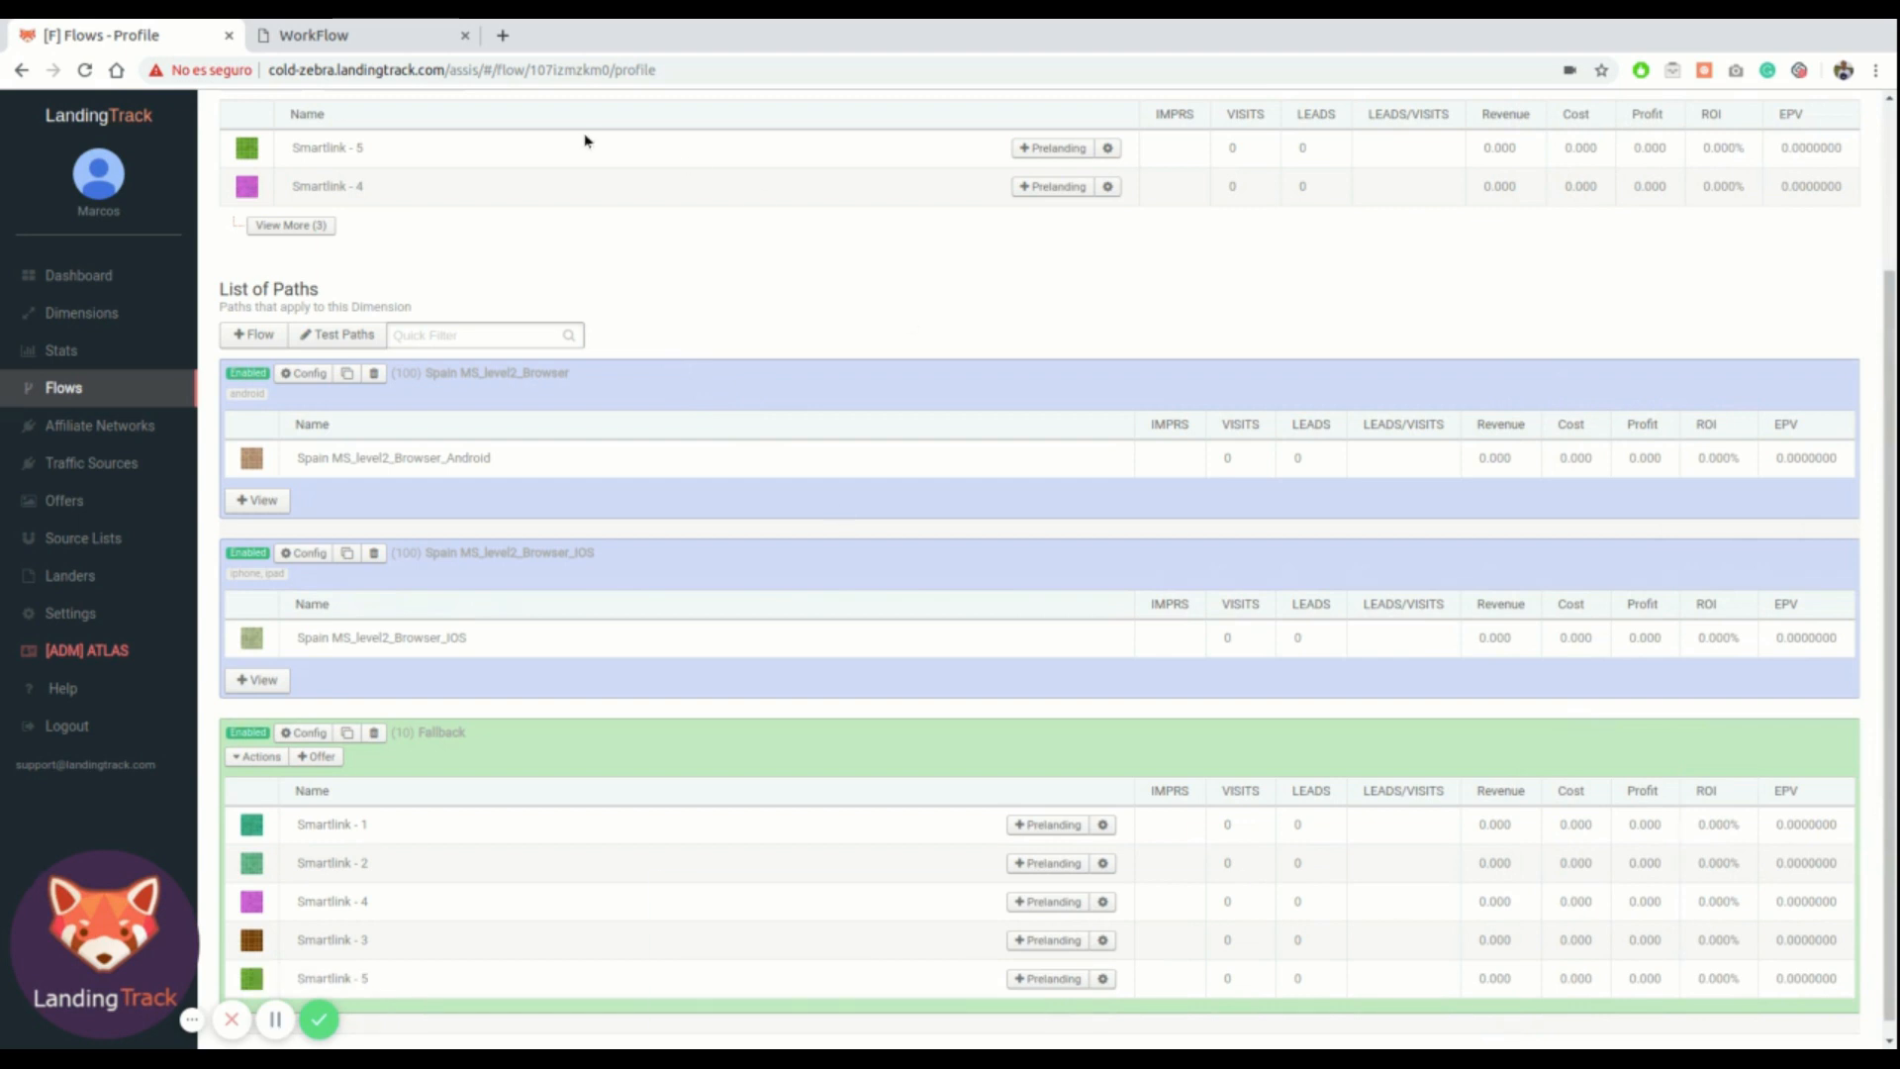
Inspect the Spain MS flow's nested paths through Level1_OS, level2_Browser_IOS and level3_Carrier_Safari against the diagram
click(351, 35)
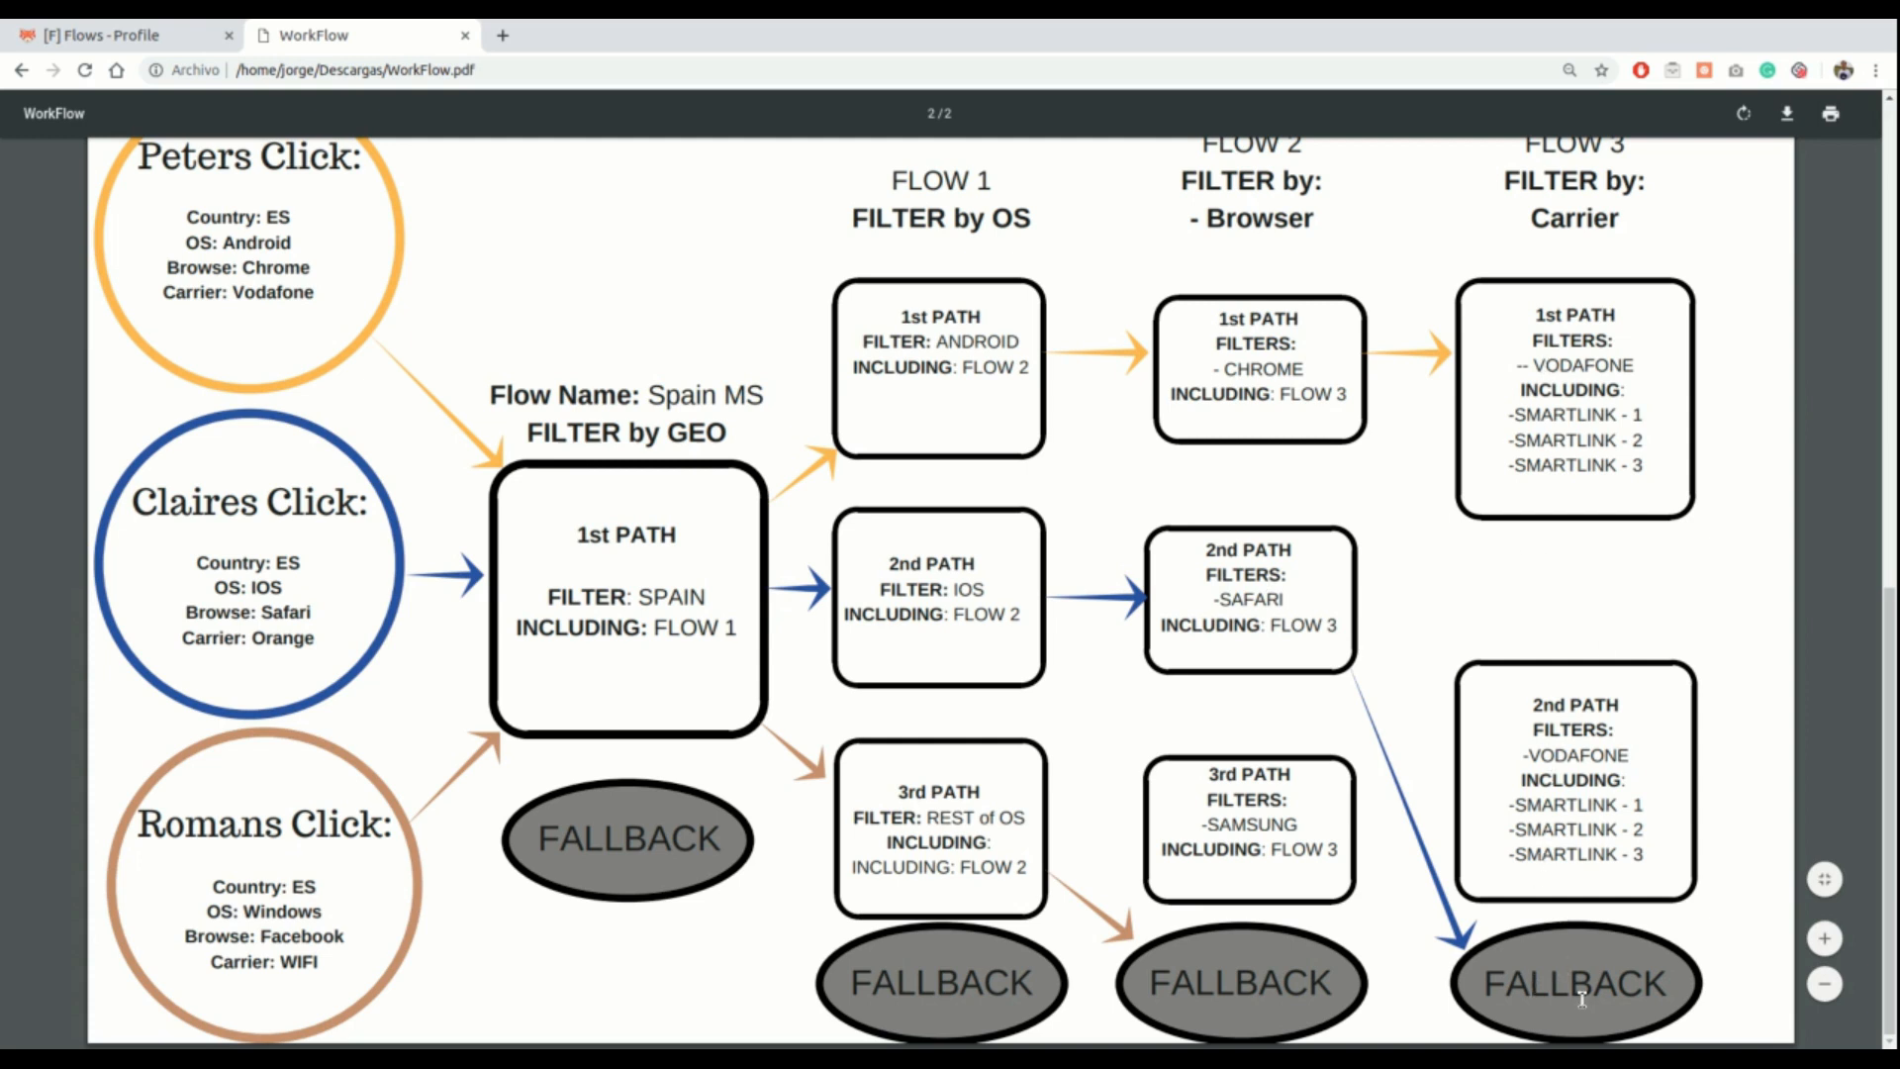
click(114, 36)
scroll(403, 296, up, 3)
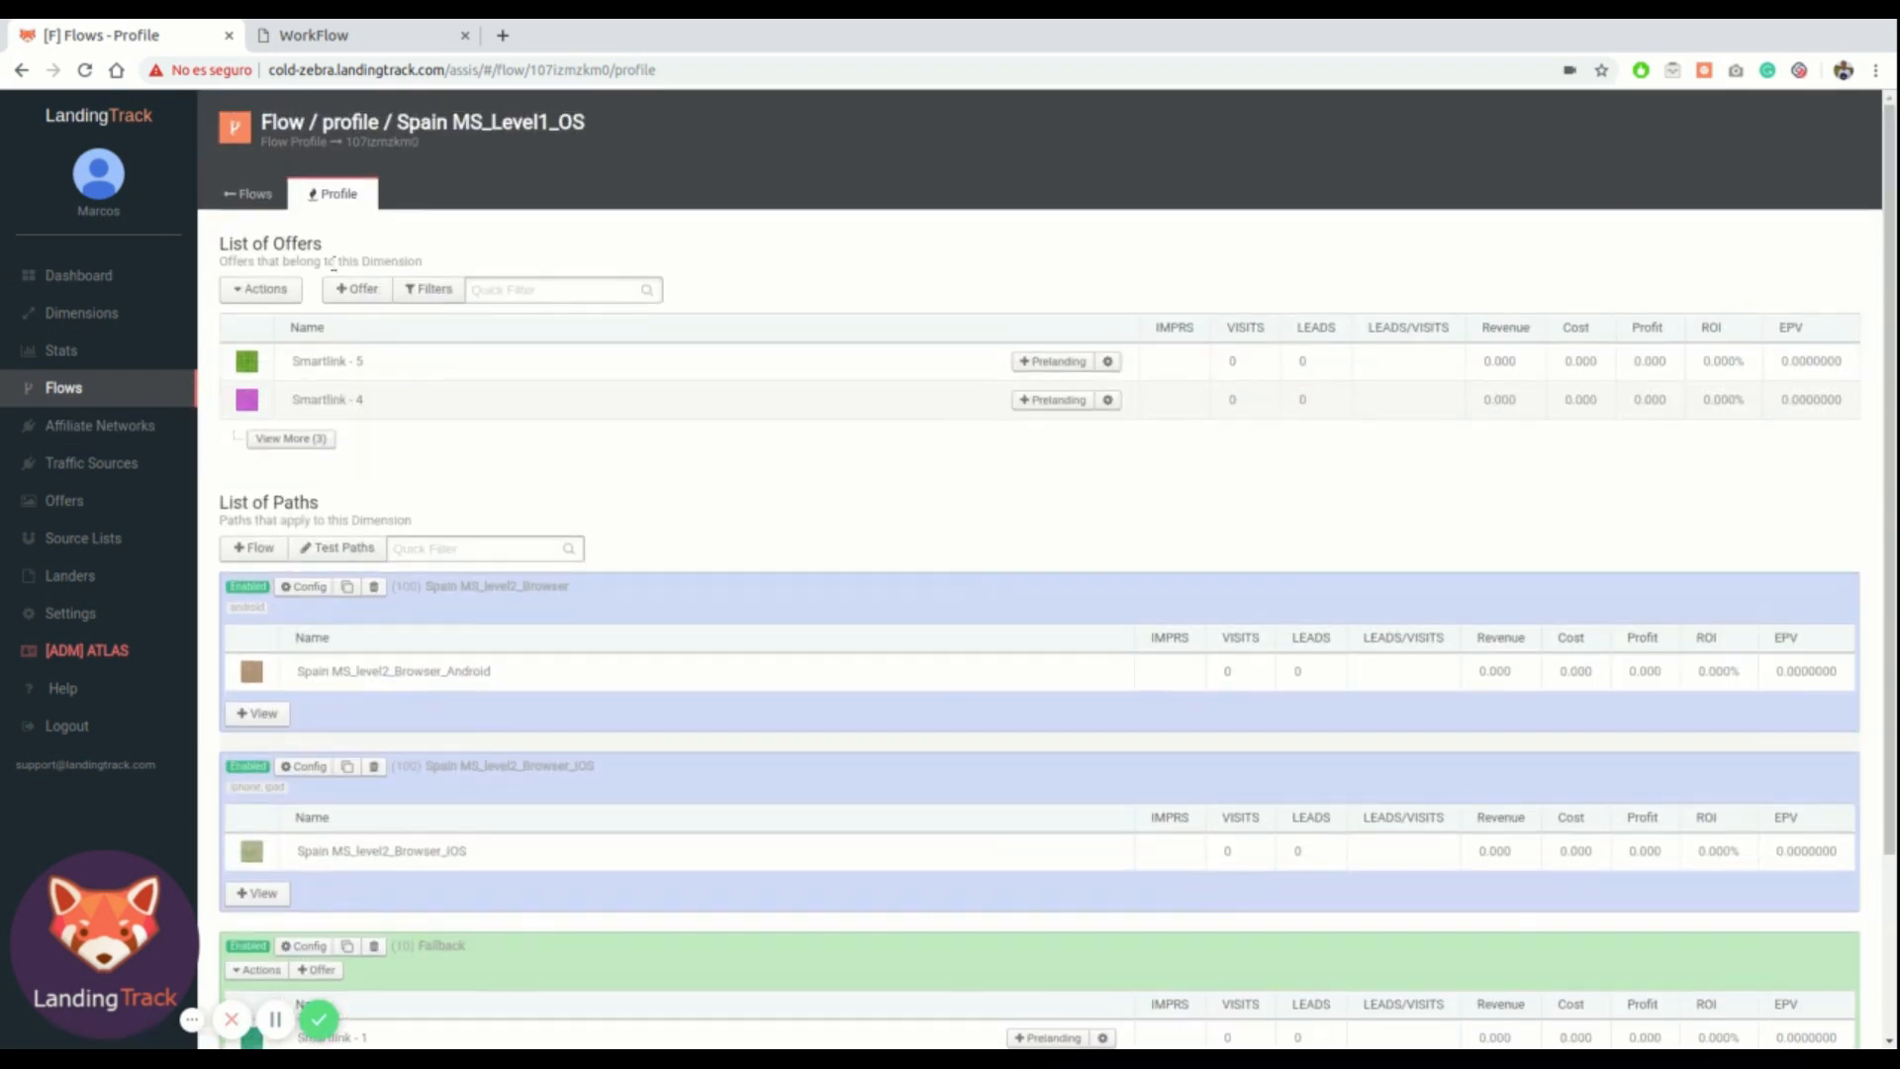
click(270, 202)
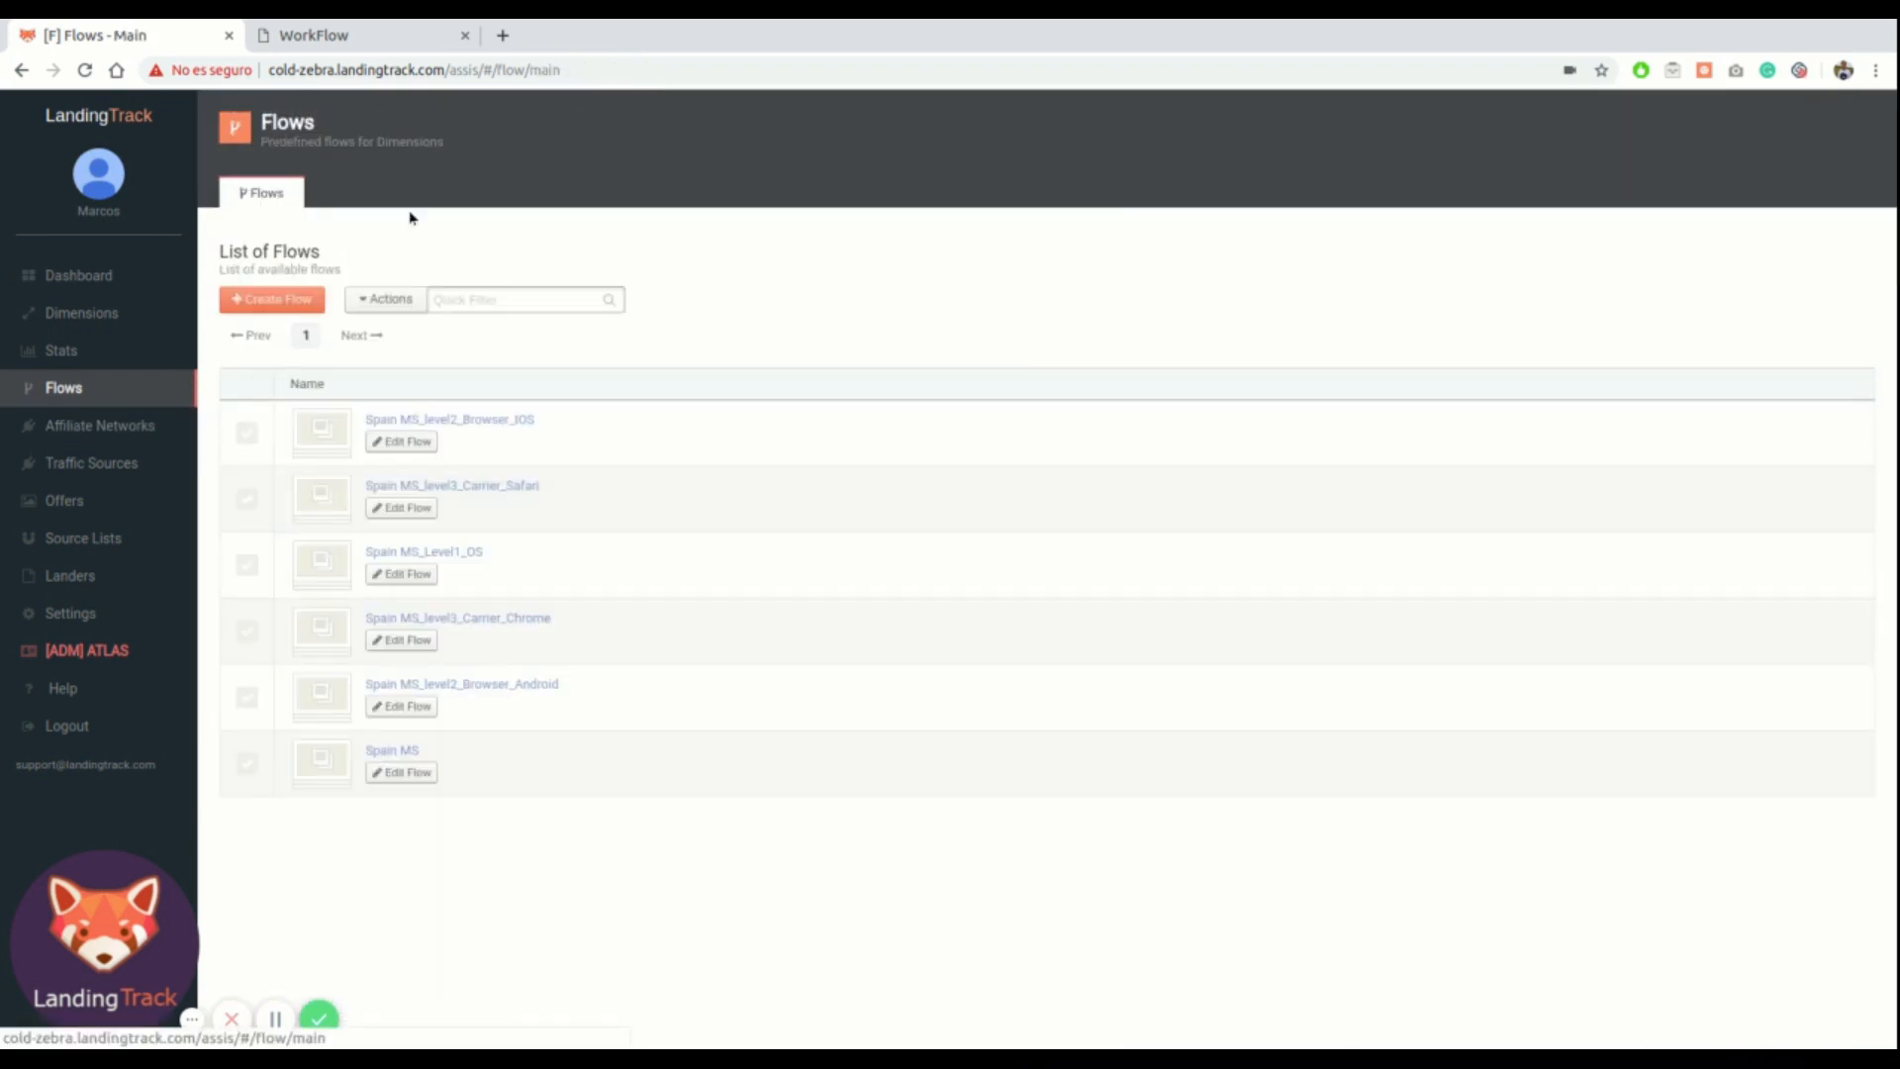
click(406, 754)
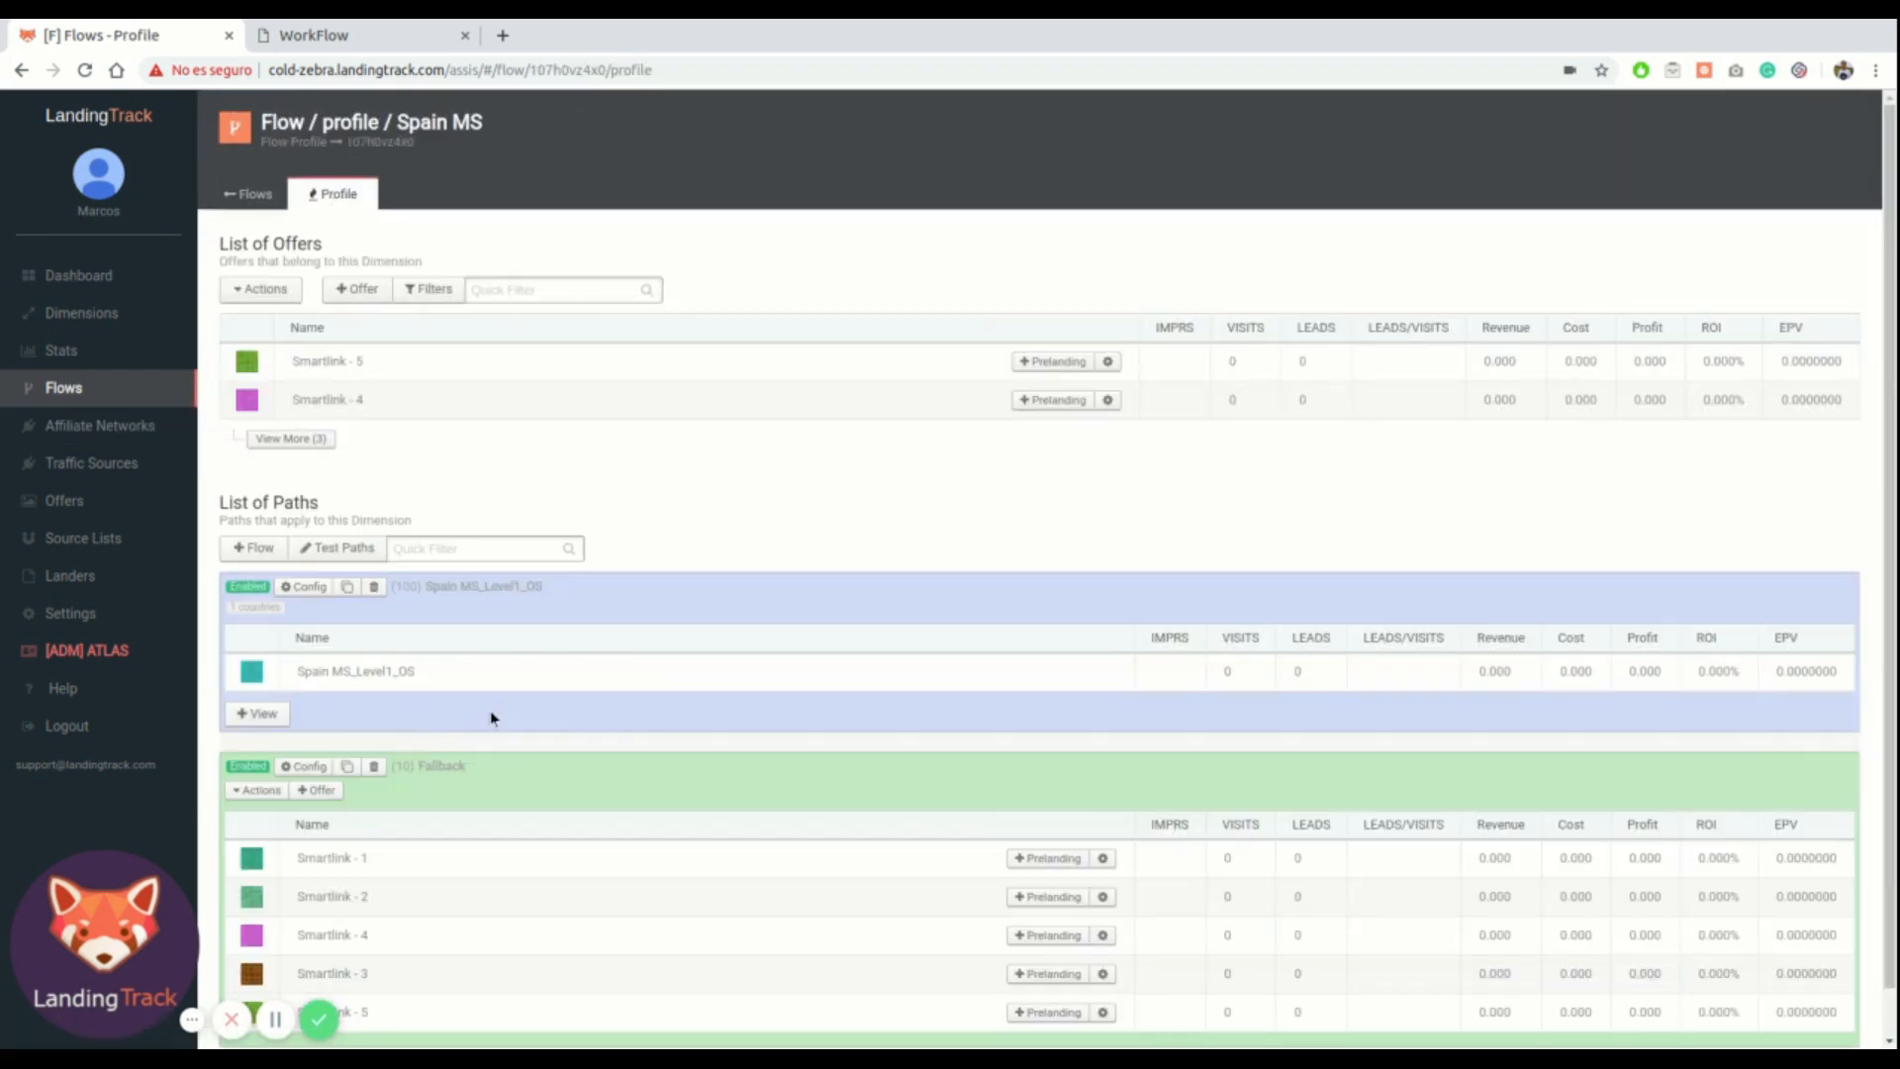
scroll(596, 653, down, 1)
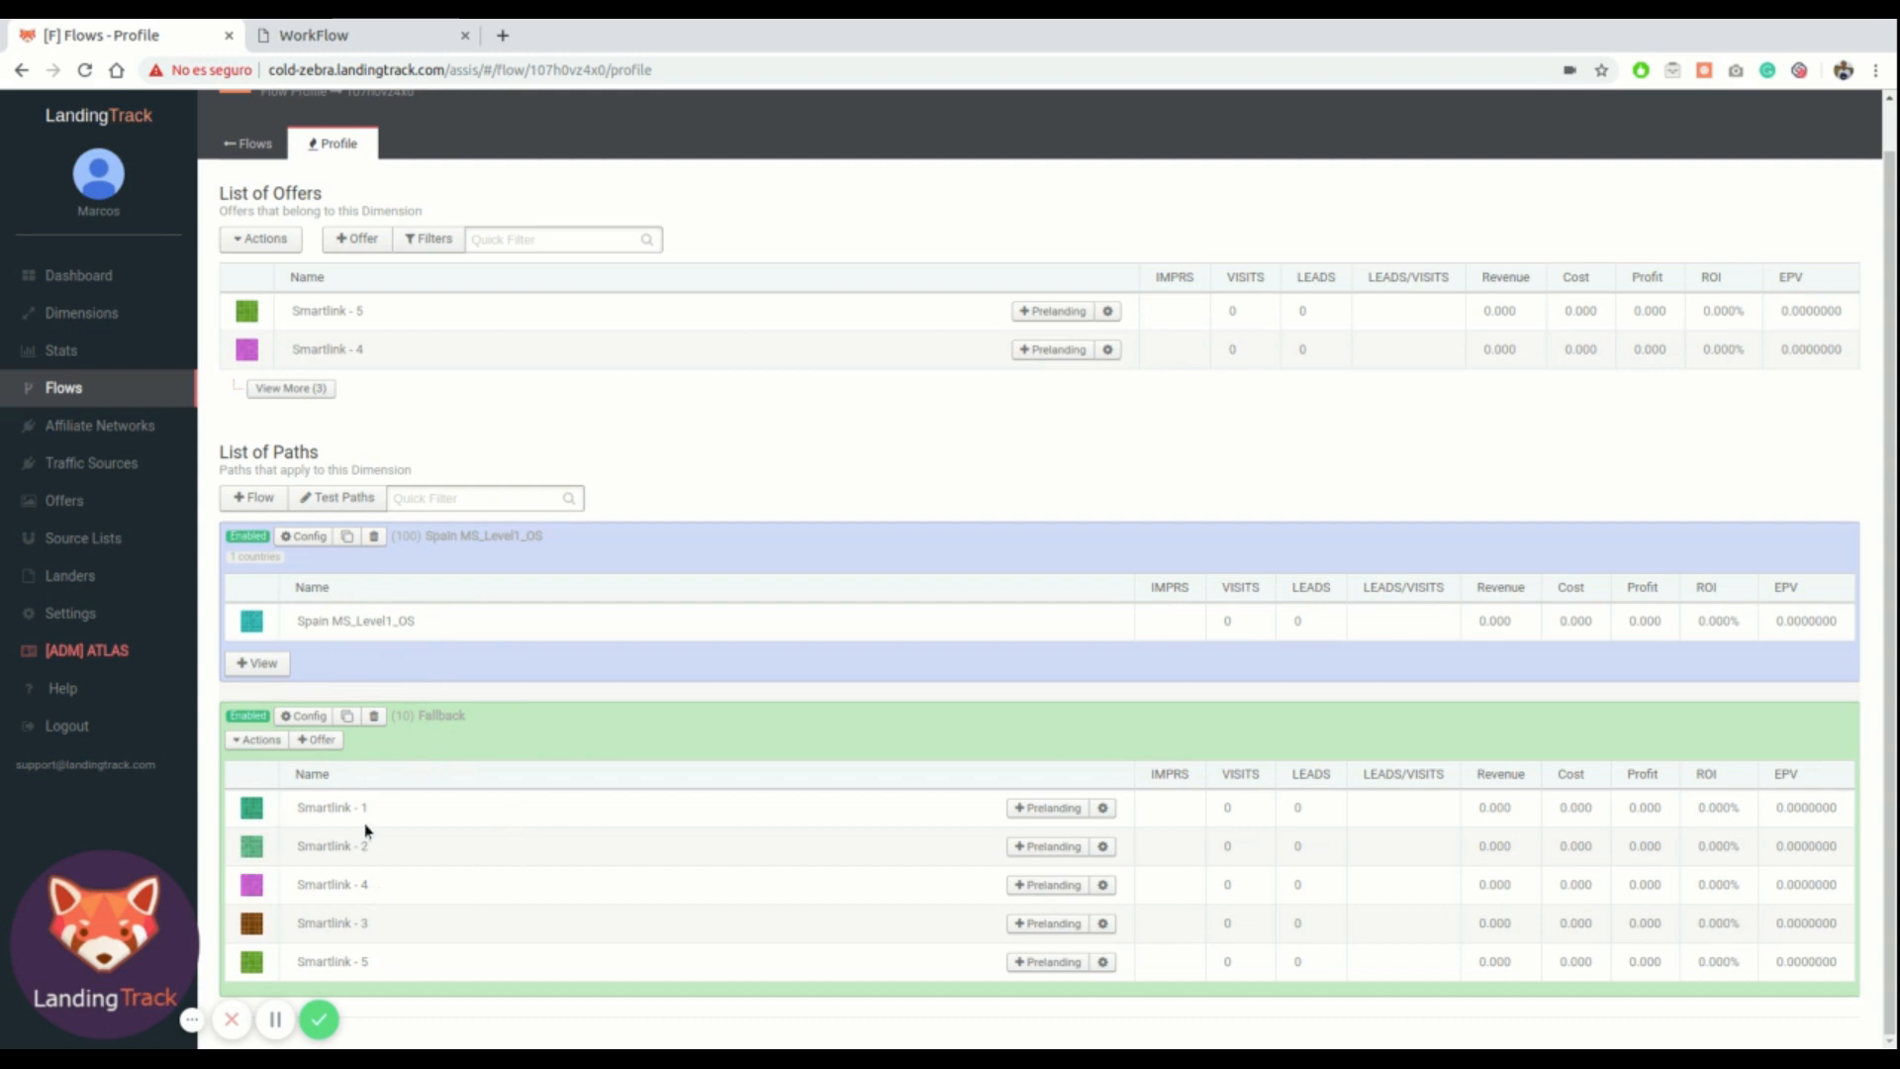
click(259, 665)
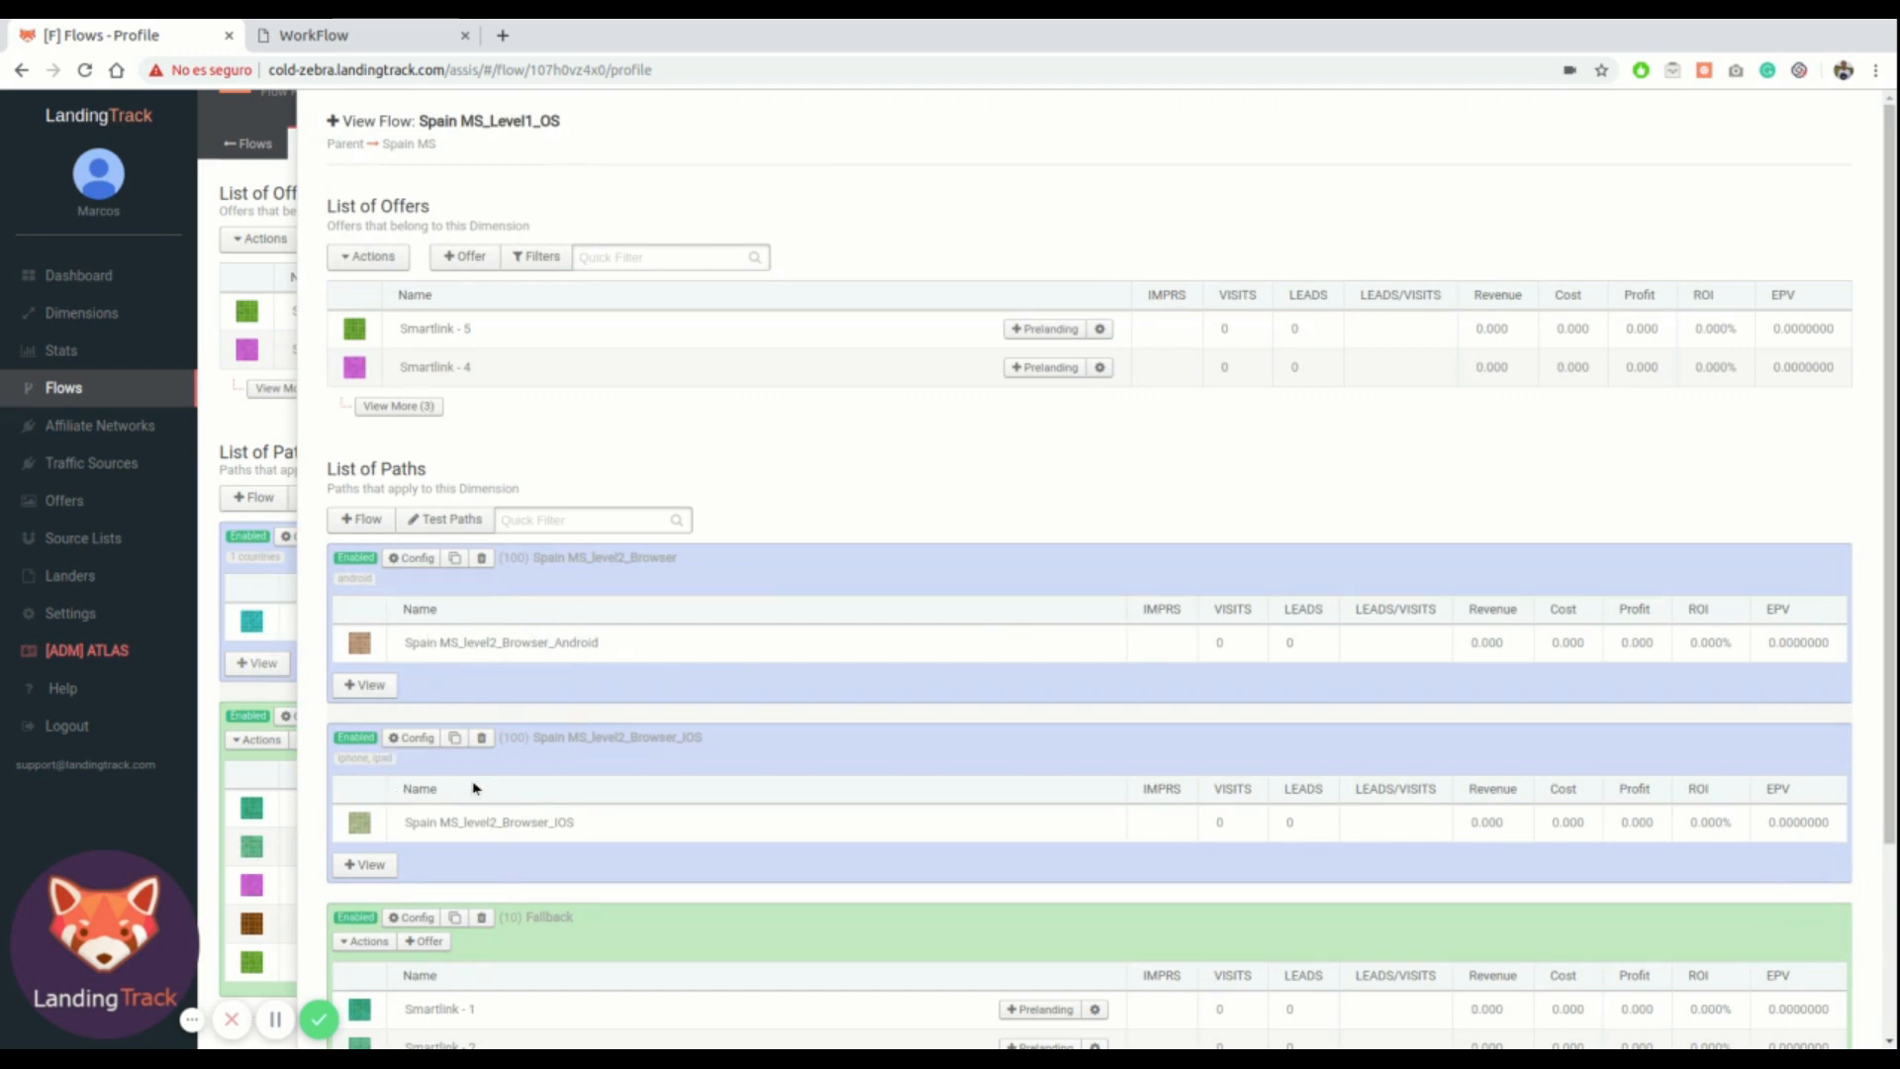
scroll(460, 802, down, 2)
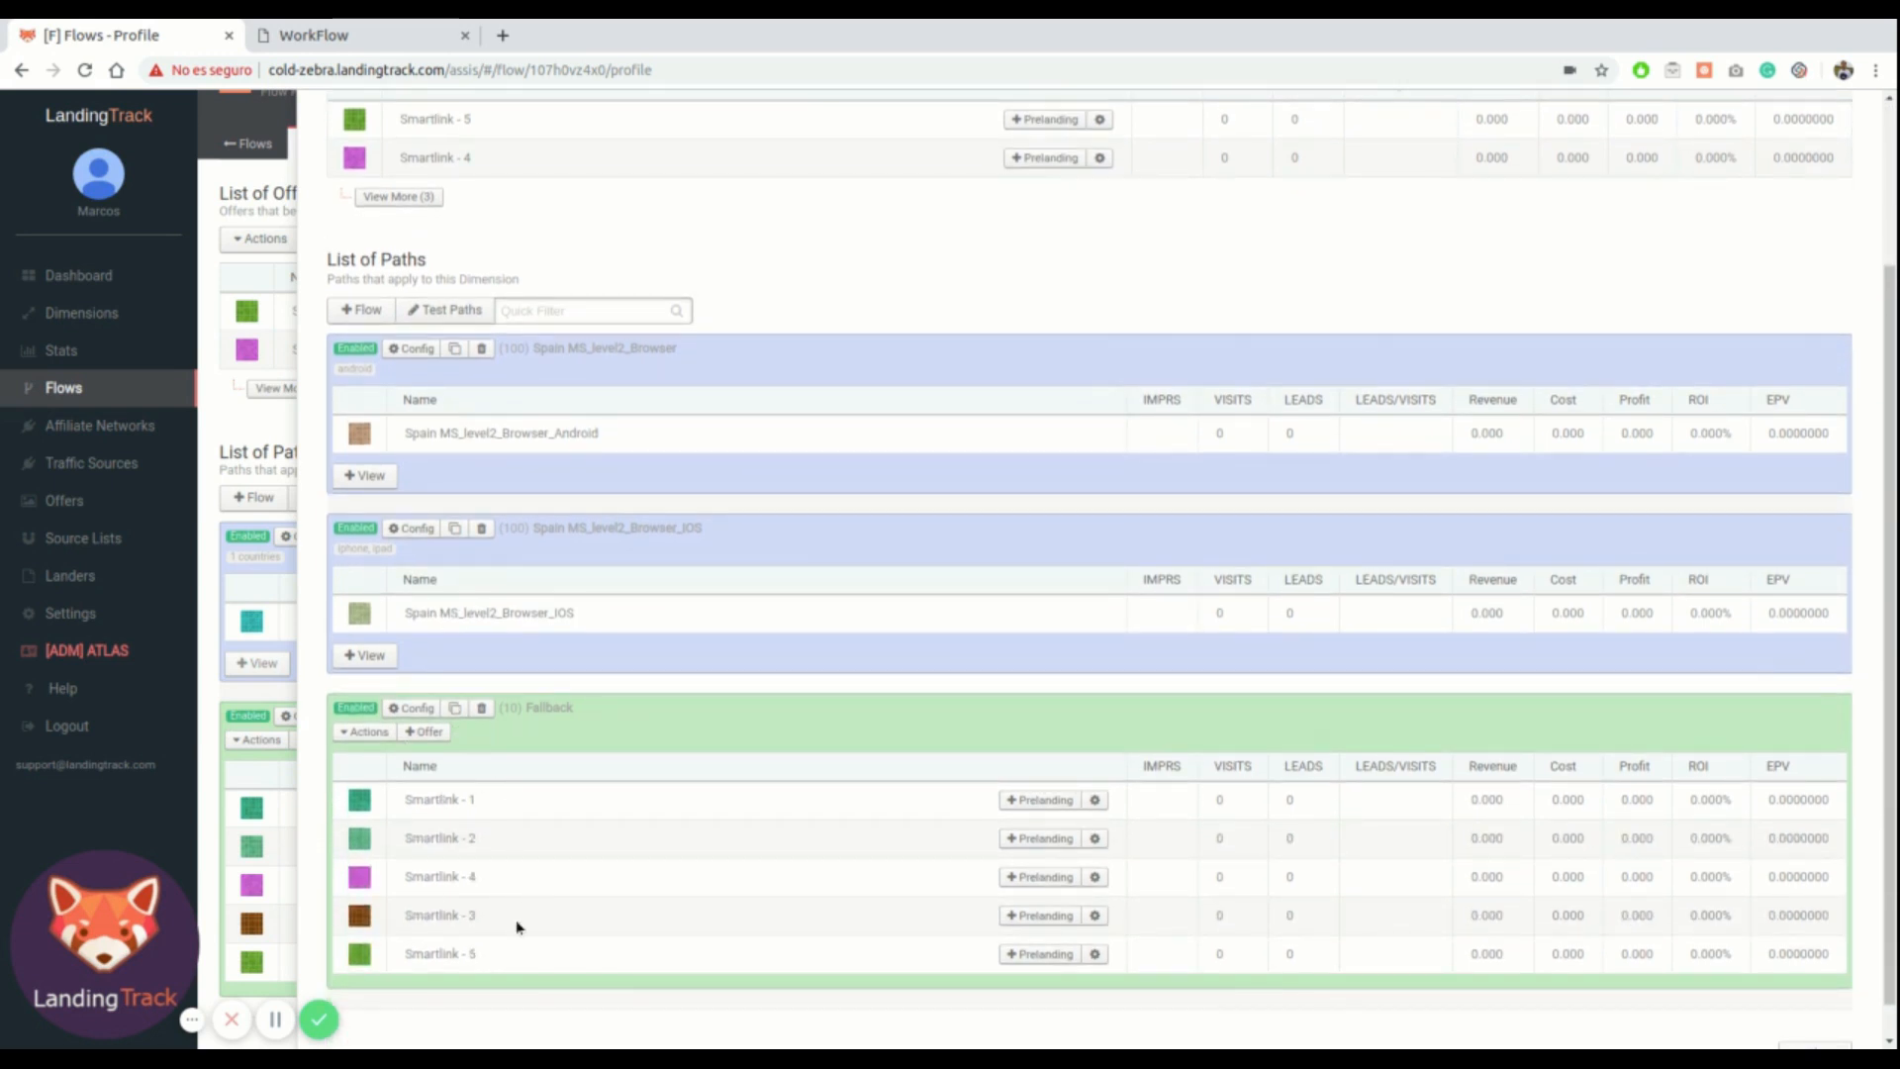
click(377, 658)
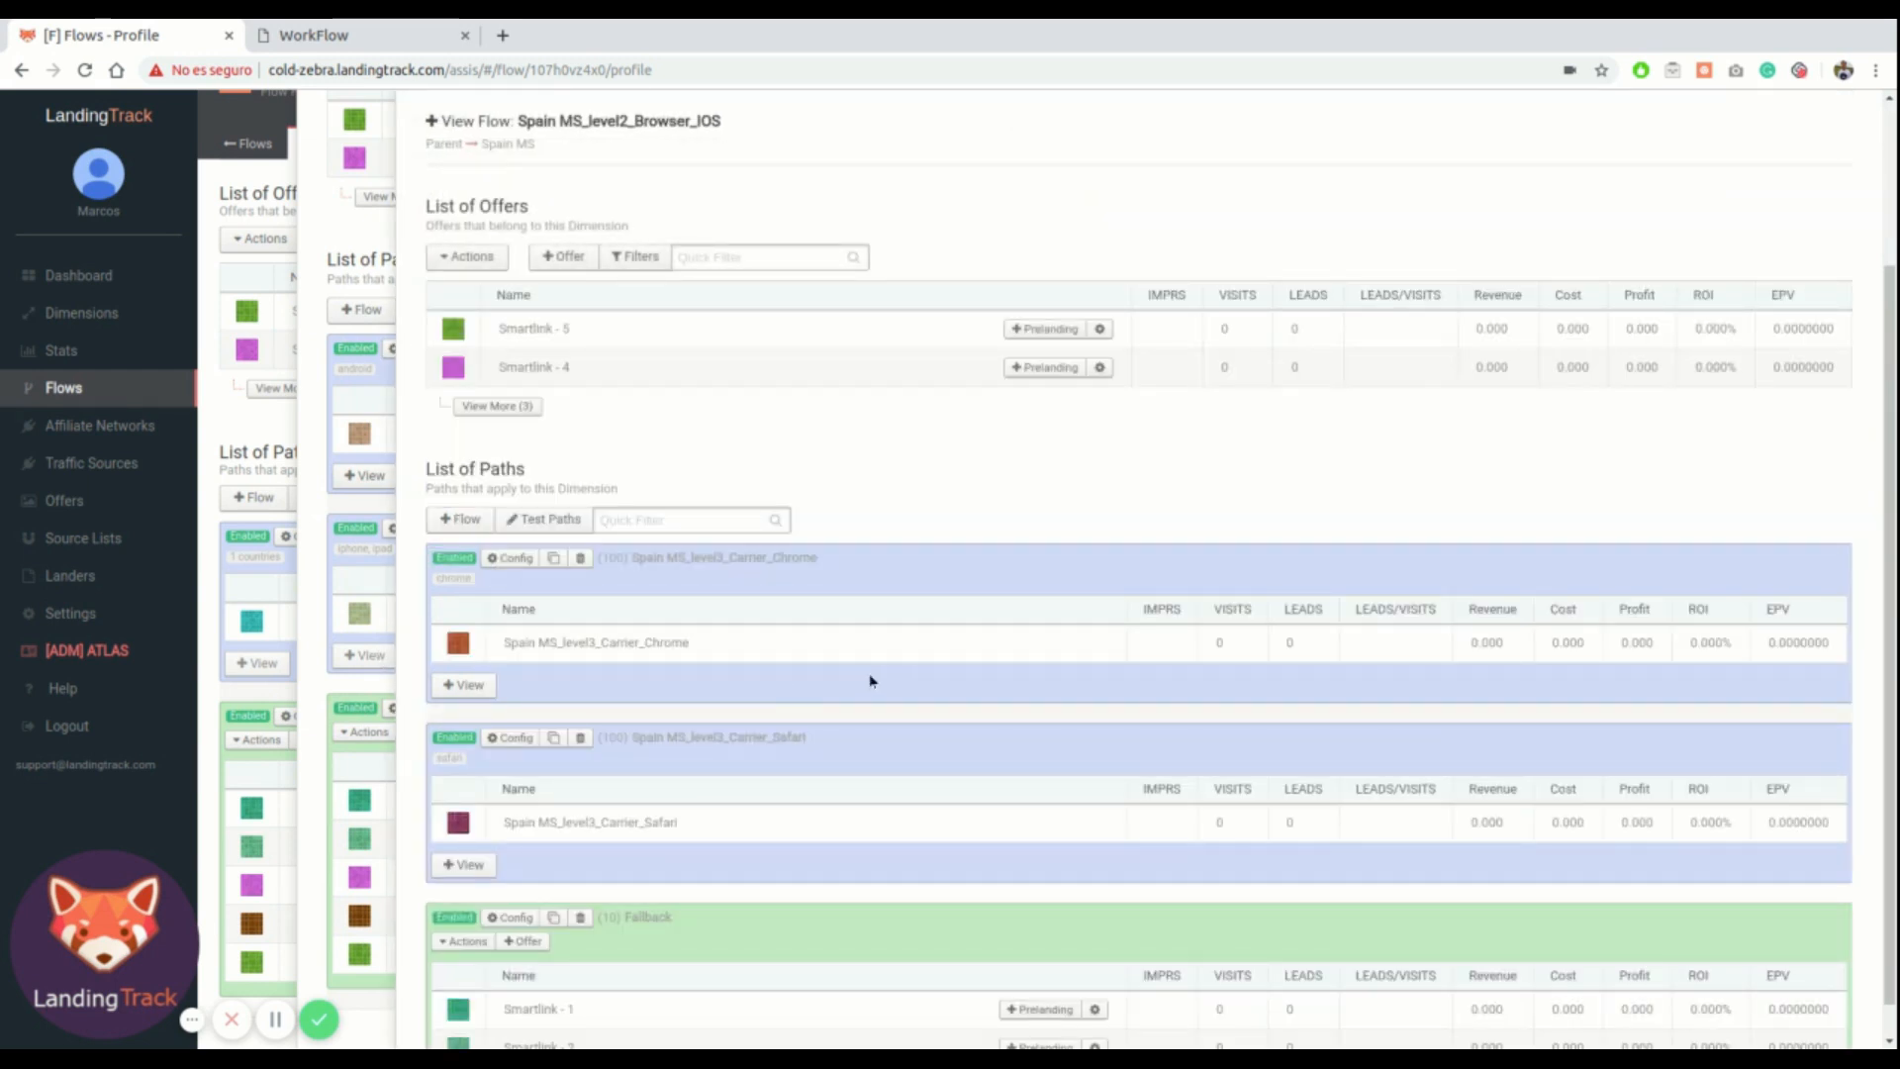
scroll(870, 681, down, 1)
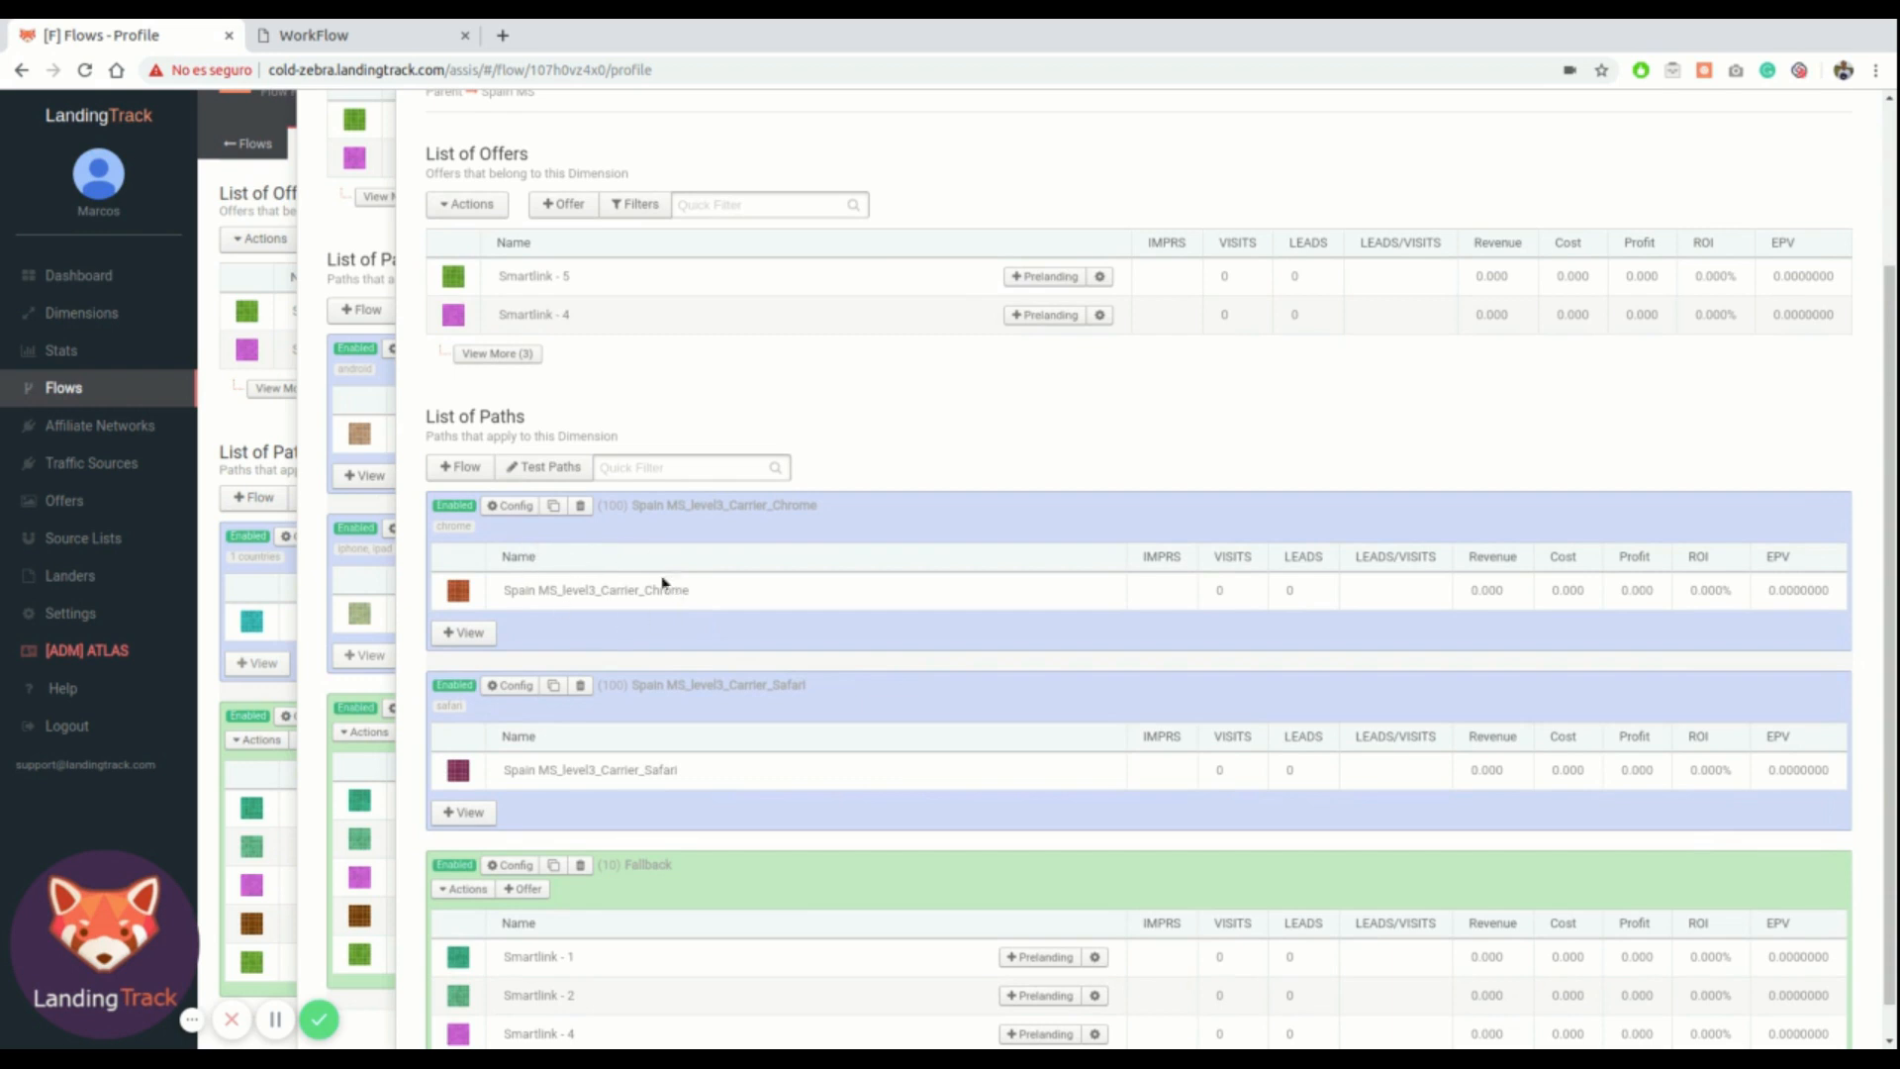
scroll(571, 599, down, 2)
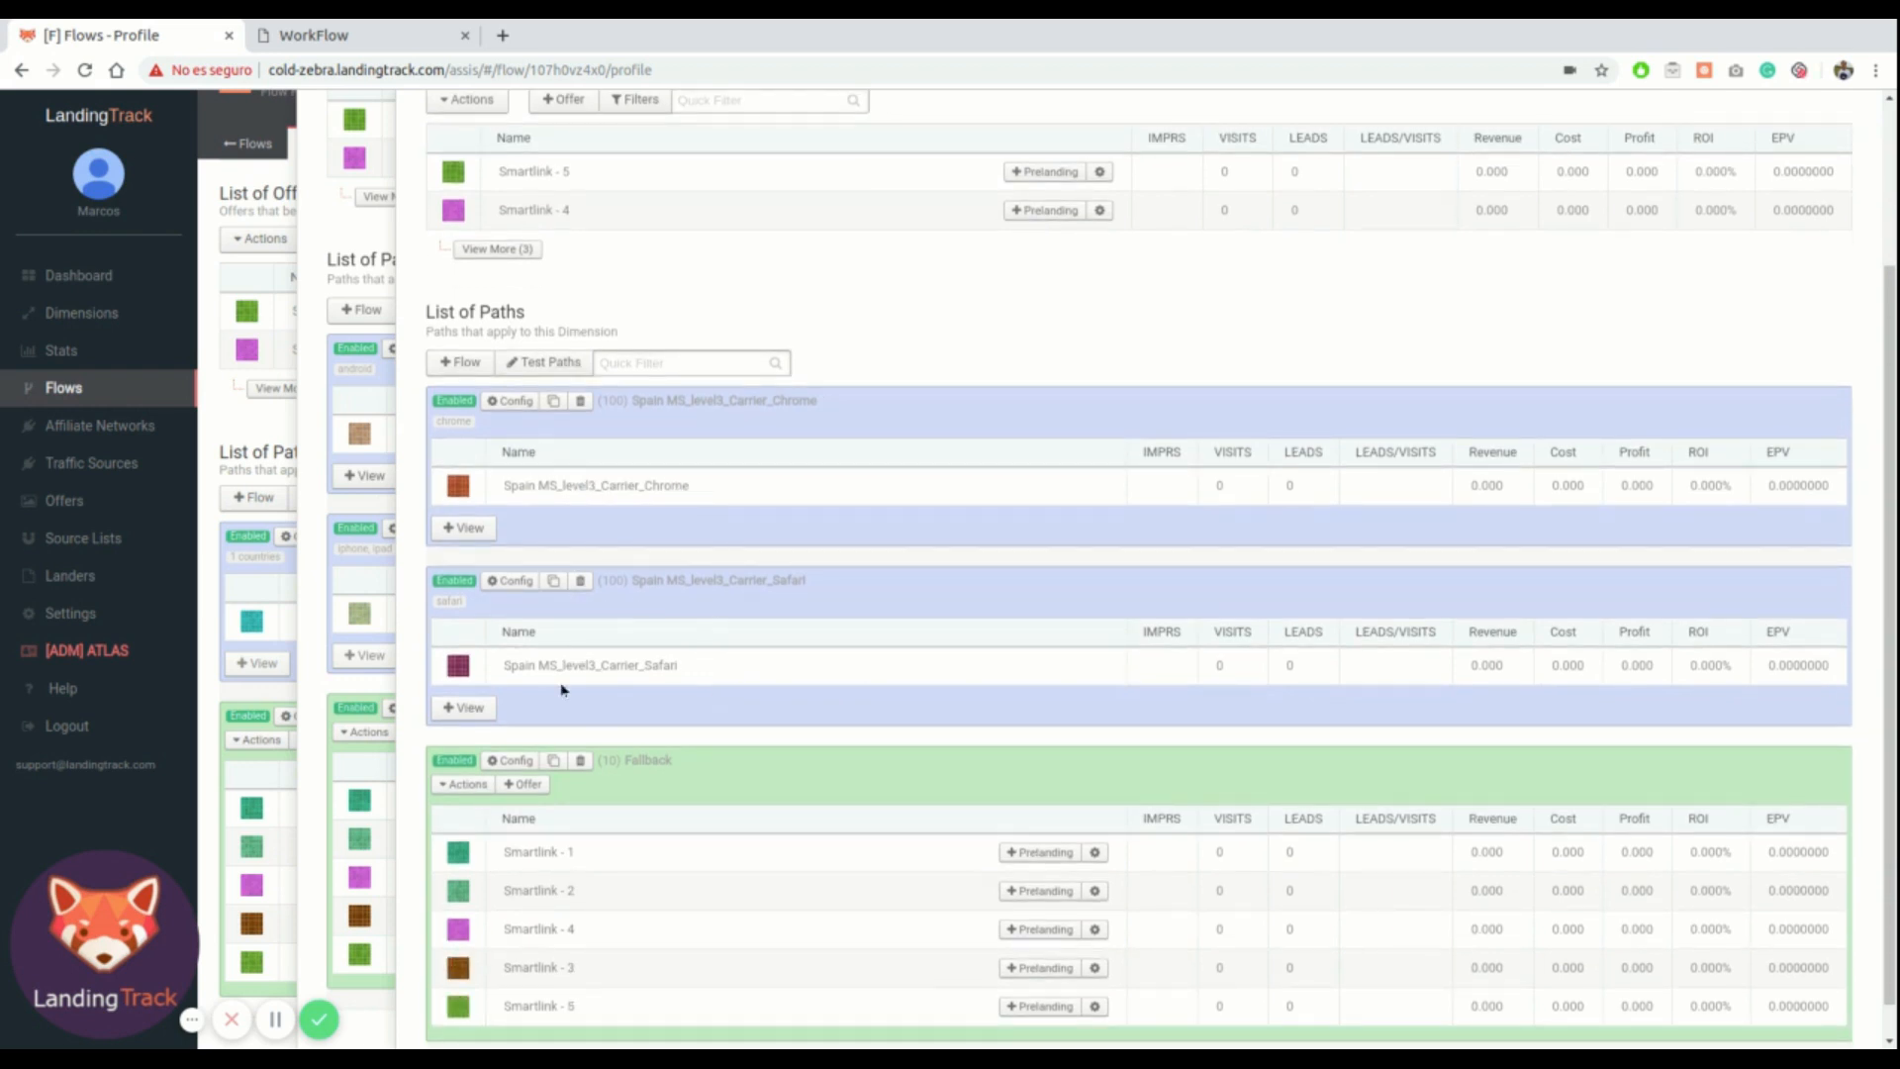
scroll(601, 690, down, 2)
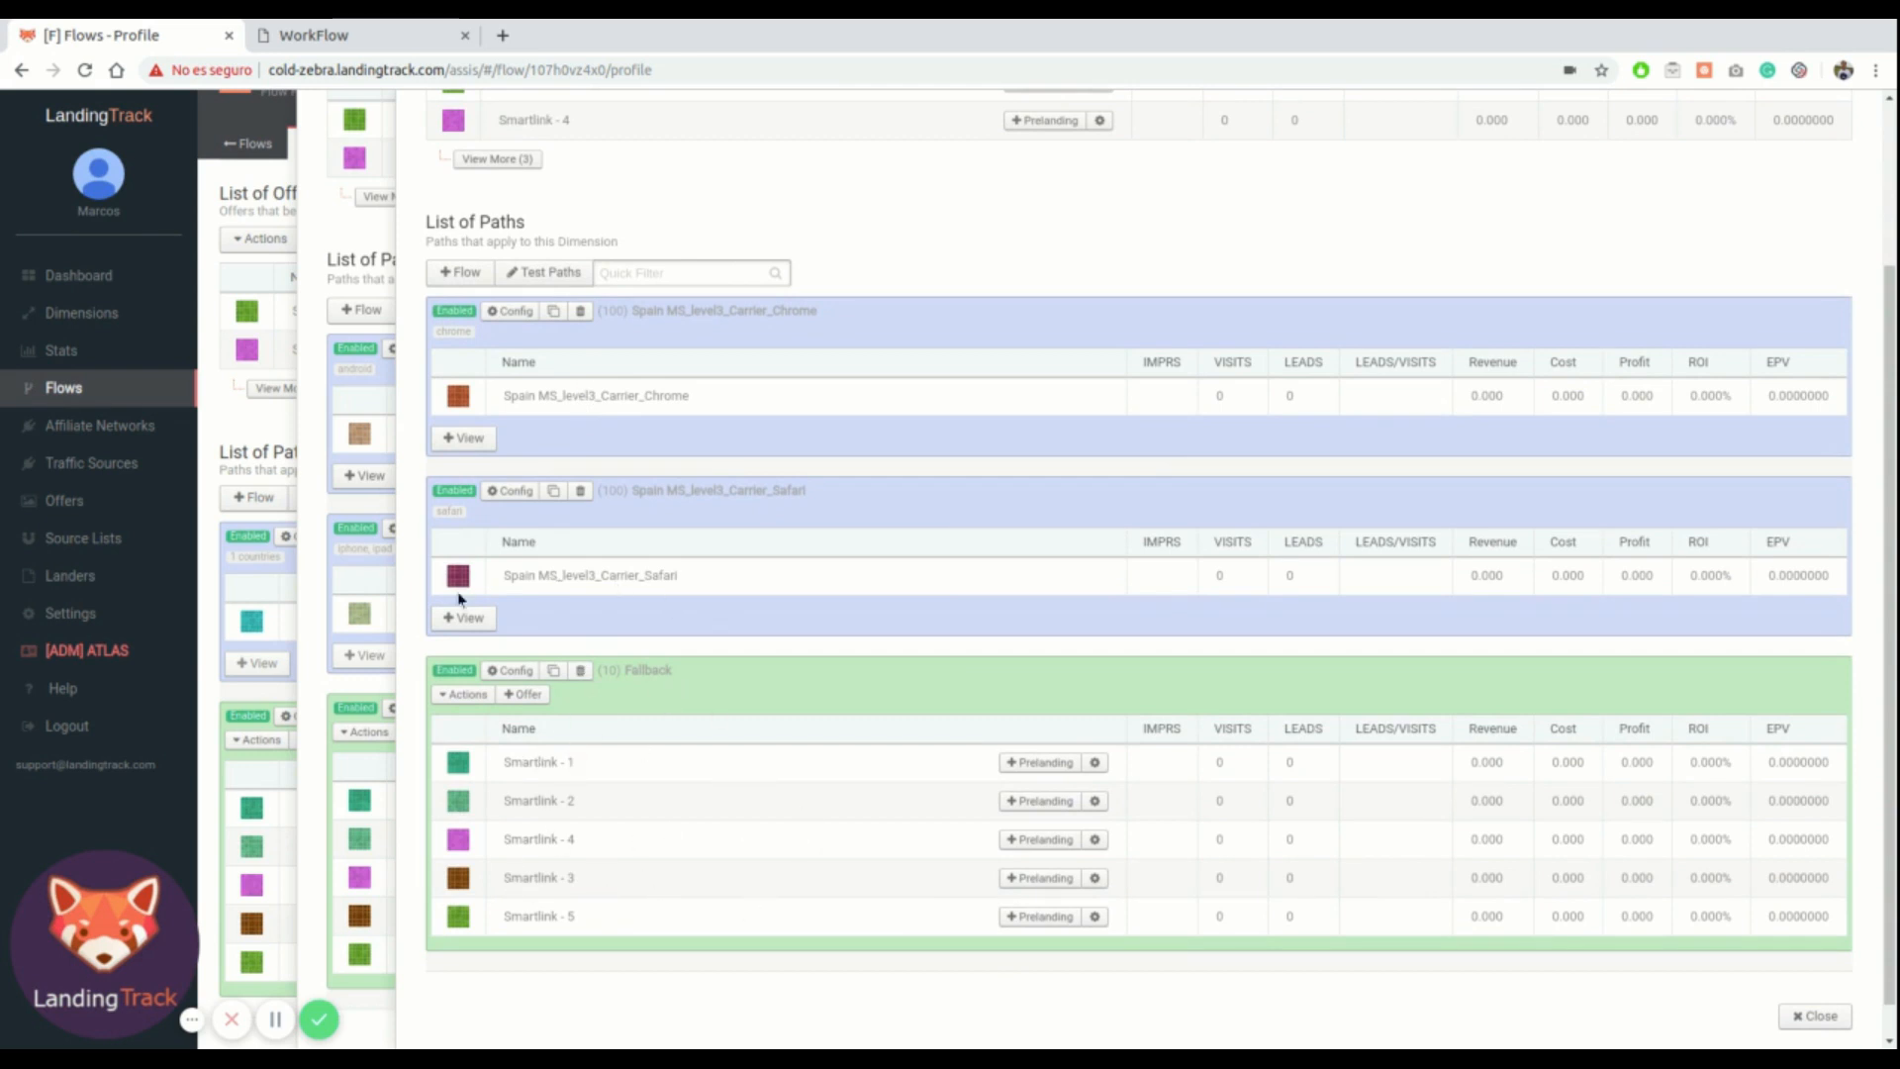
click(469, 618)
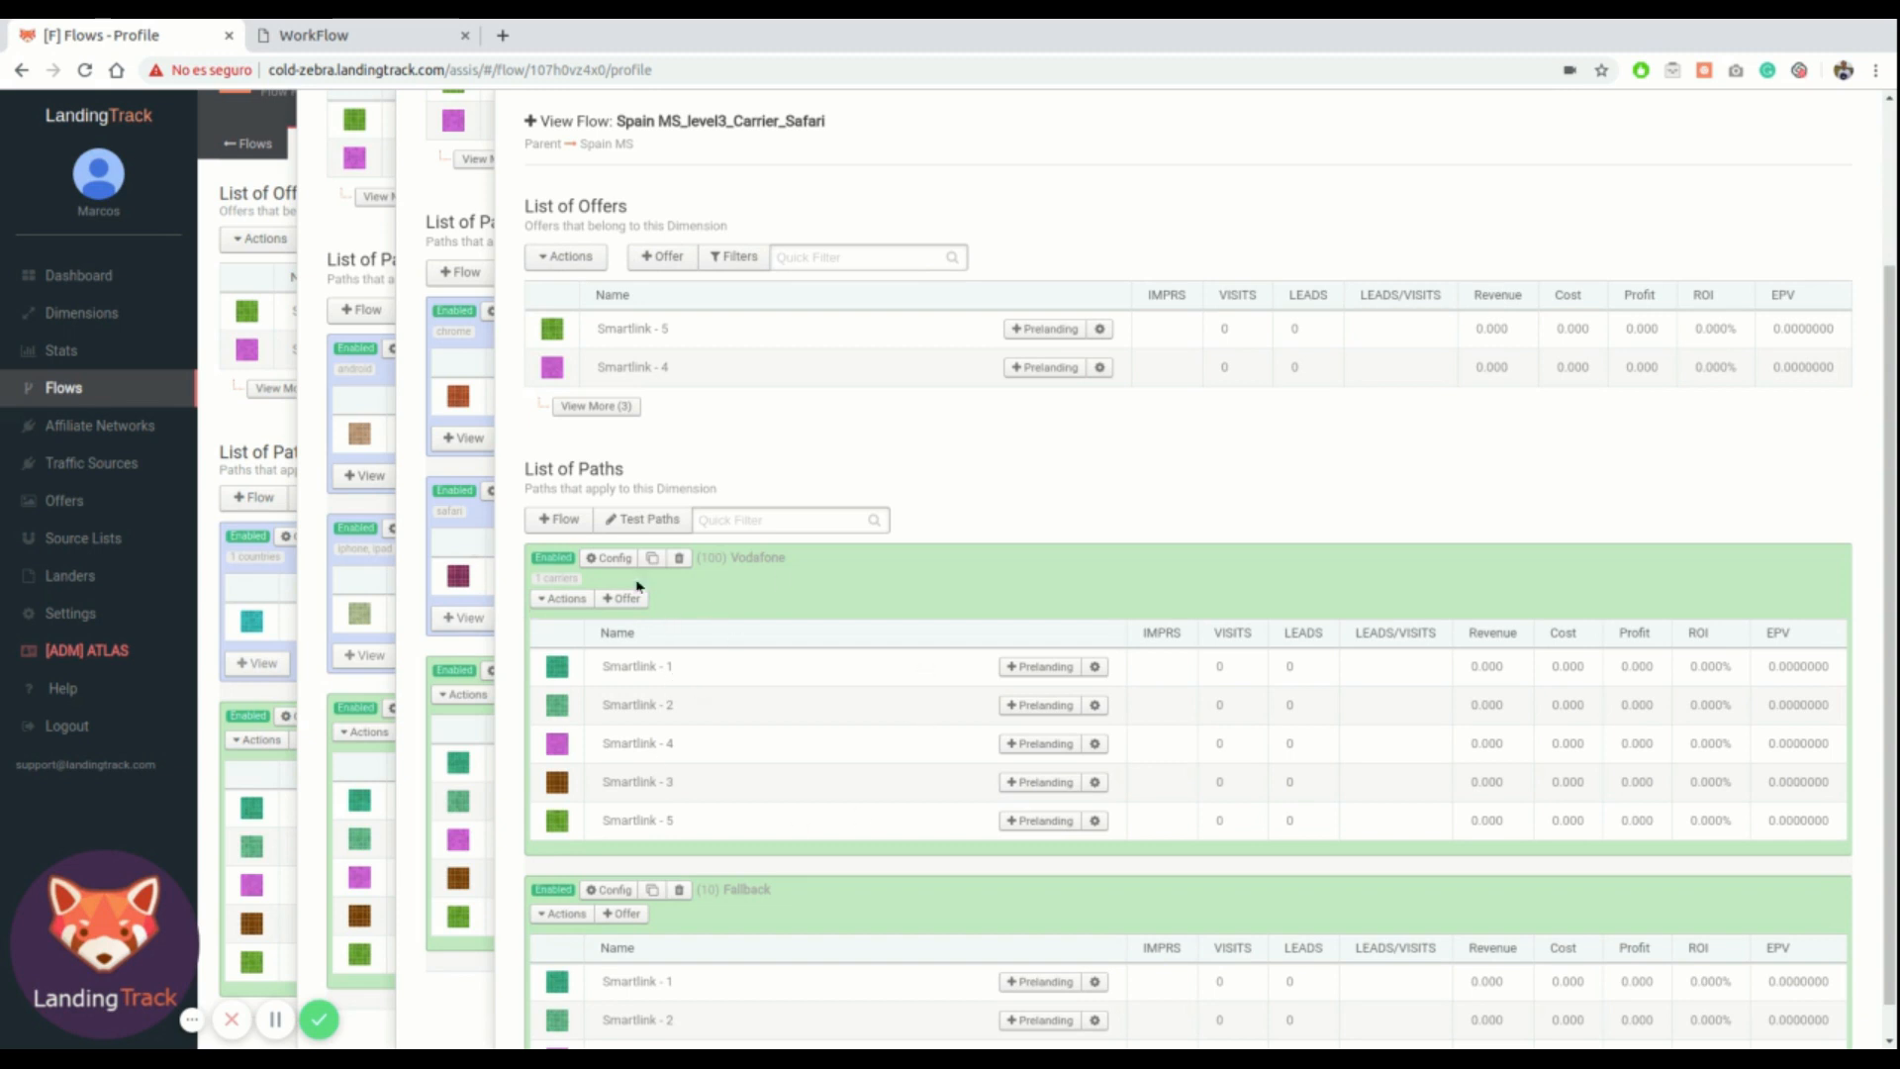
scroll(749, 651, down, 3)
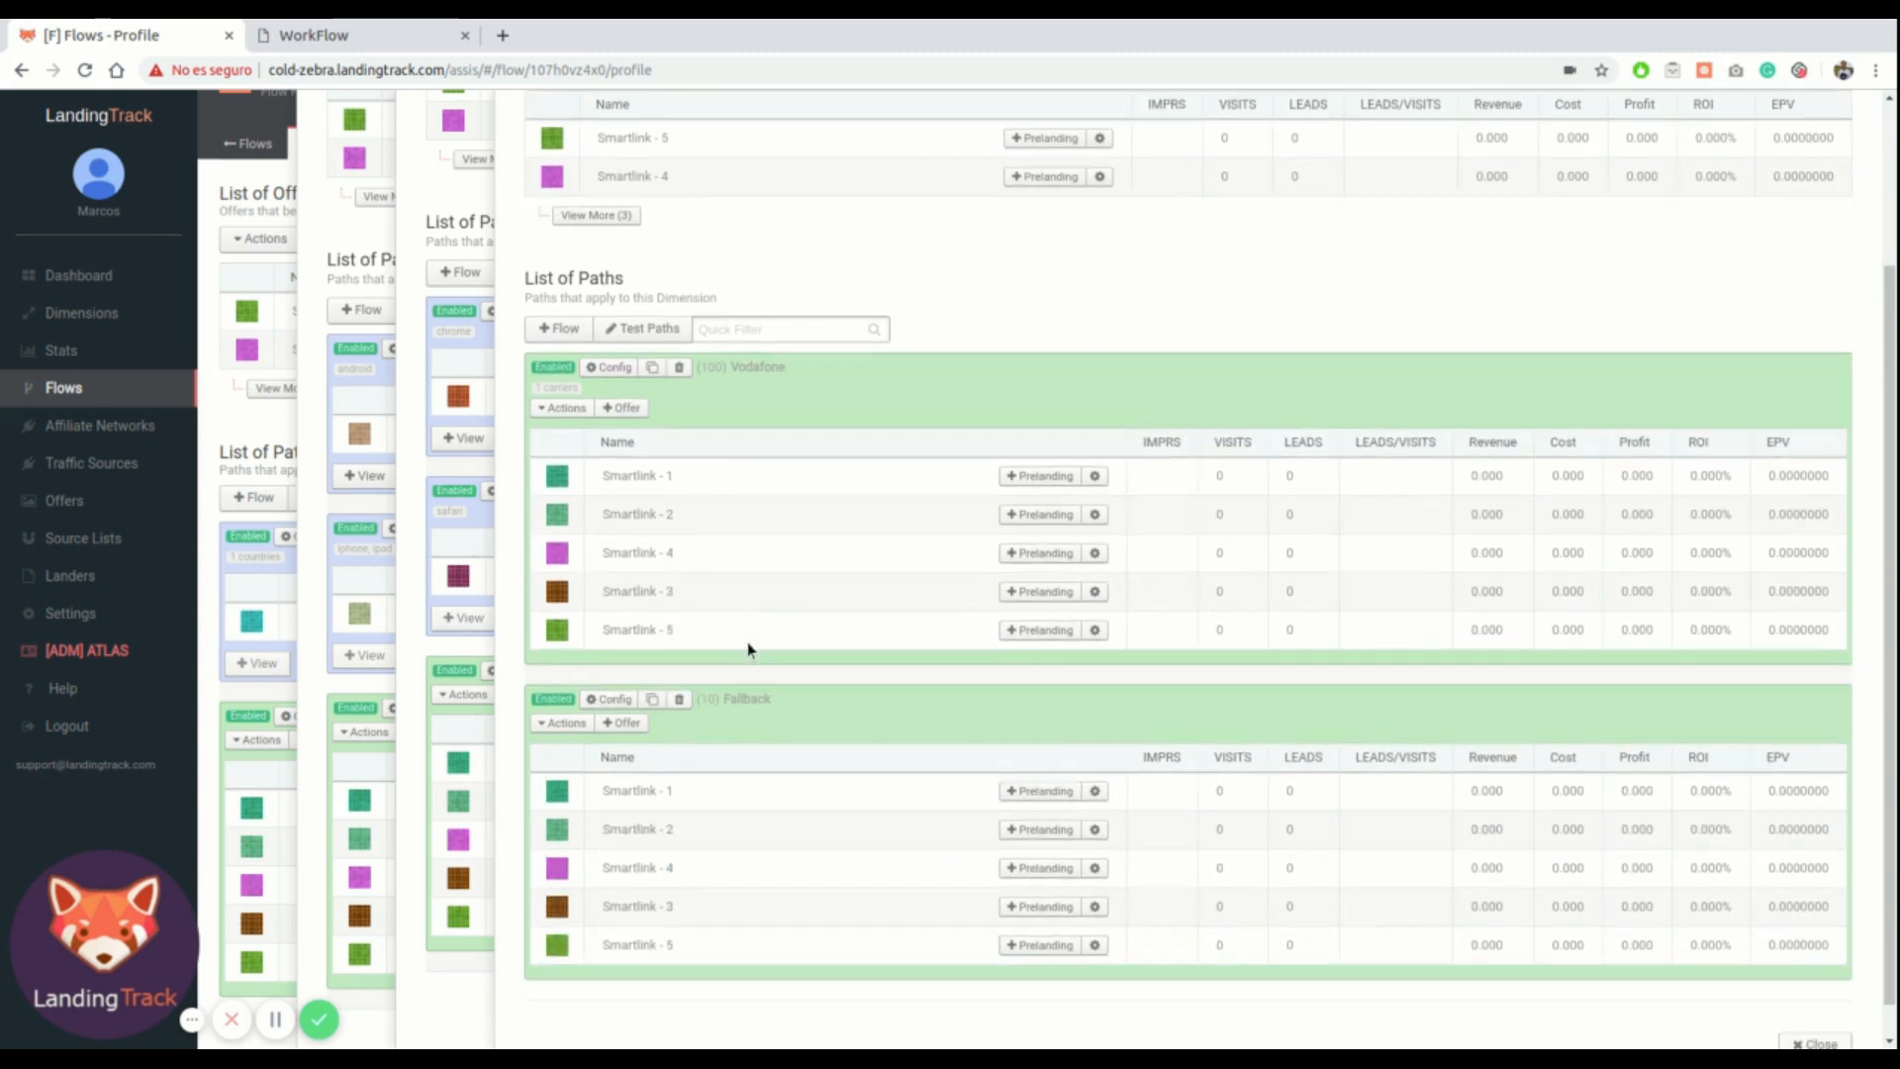